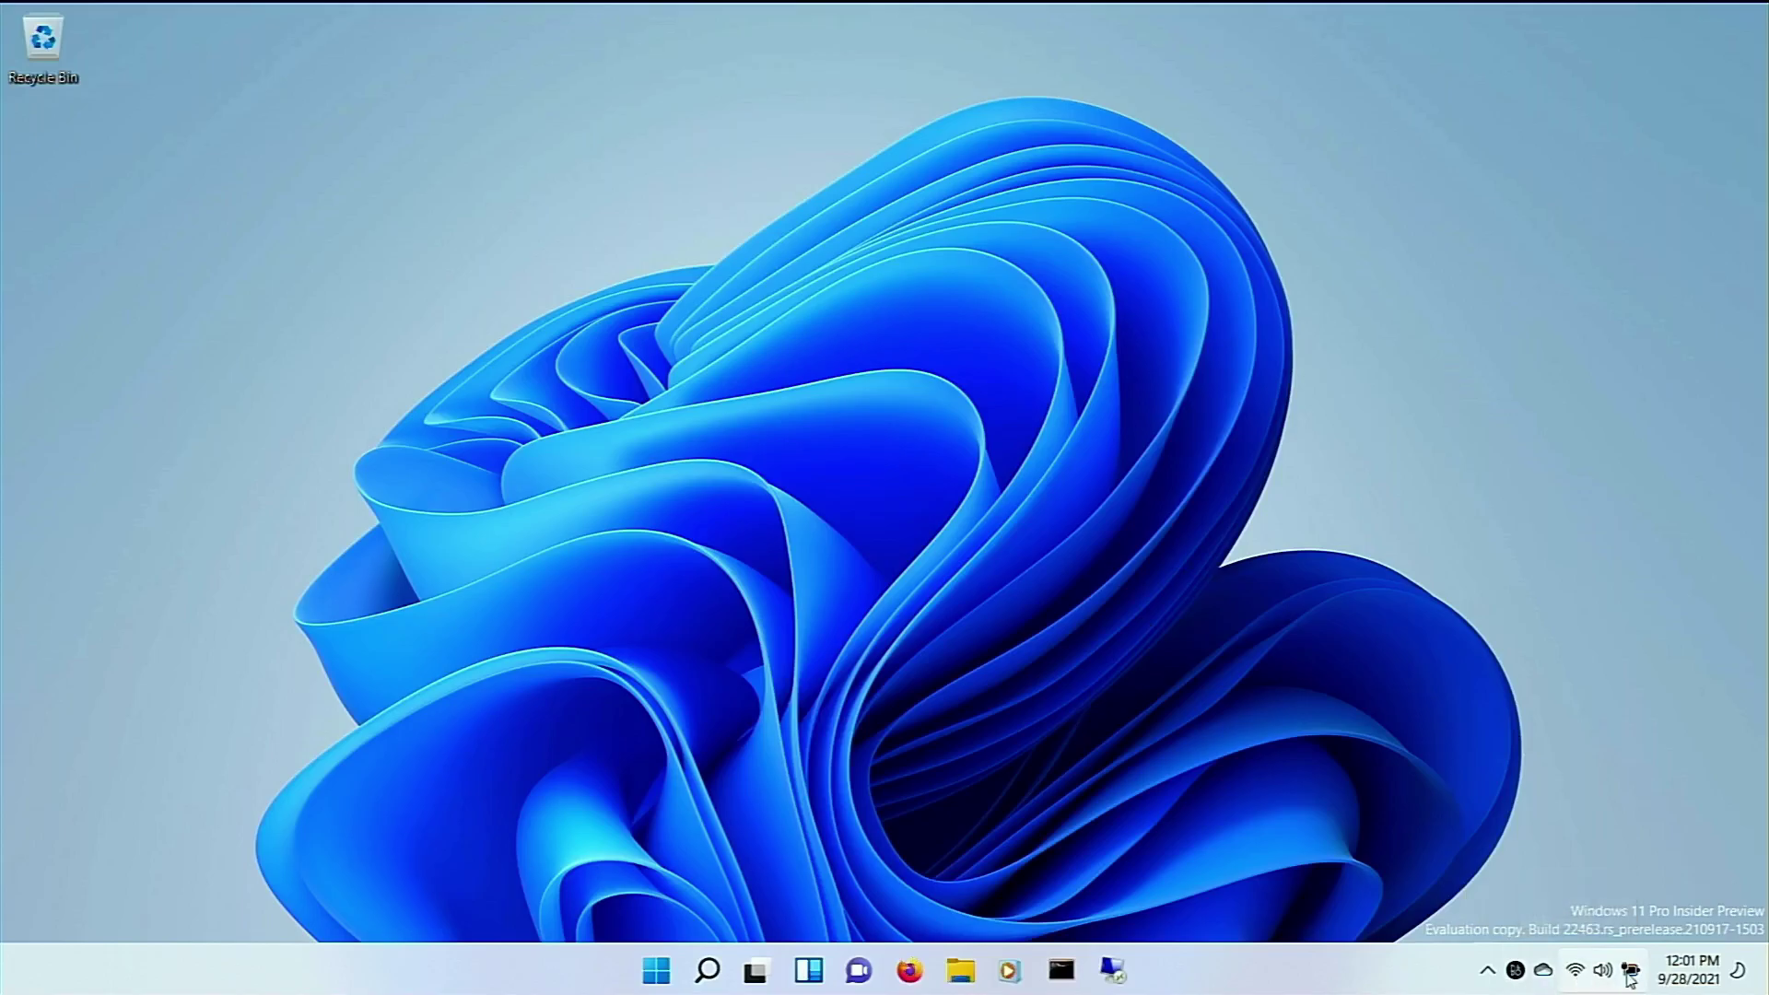
# Step: Peek at the hidden tray icons, then enlarge and close the article's Microsoft Store screenshot
pyautogui.click(1483, 975)
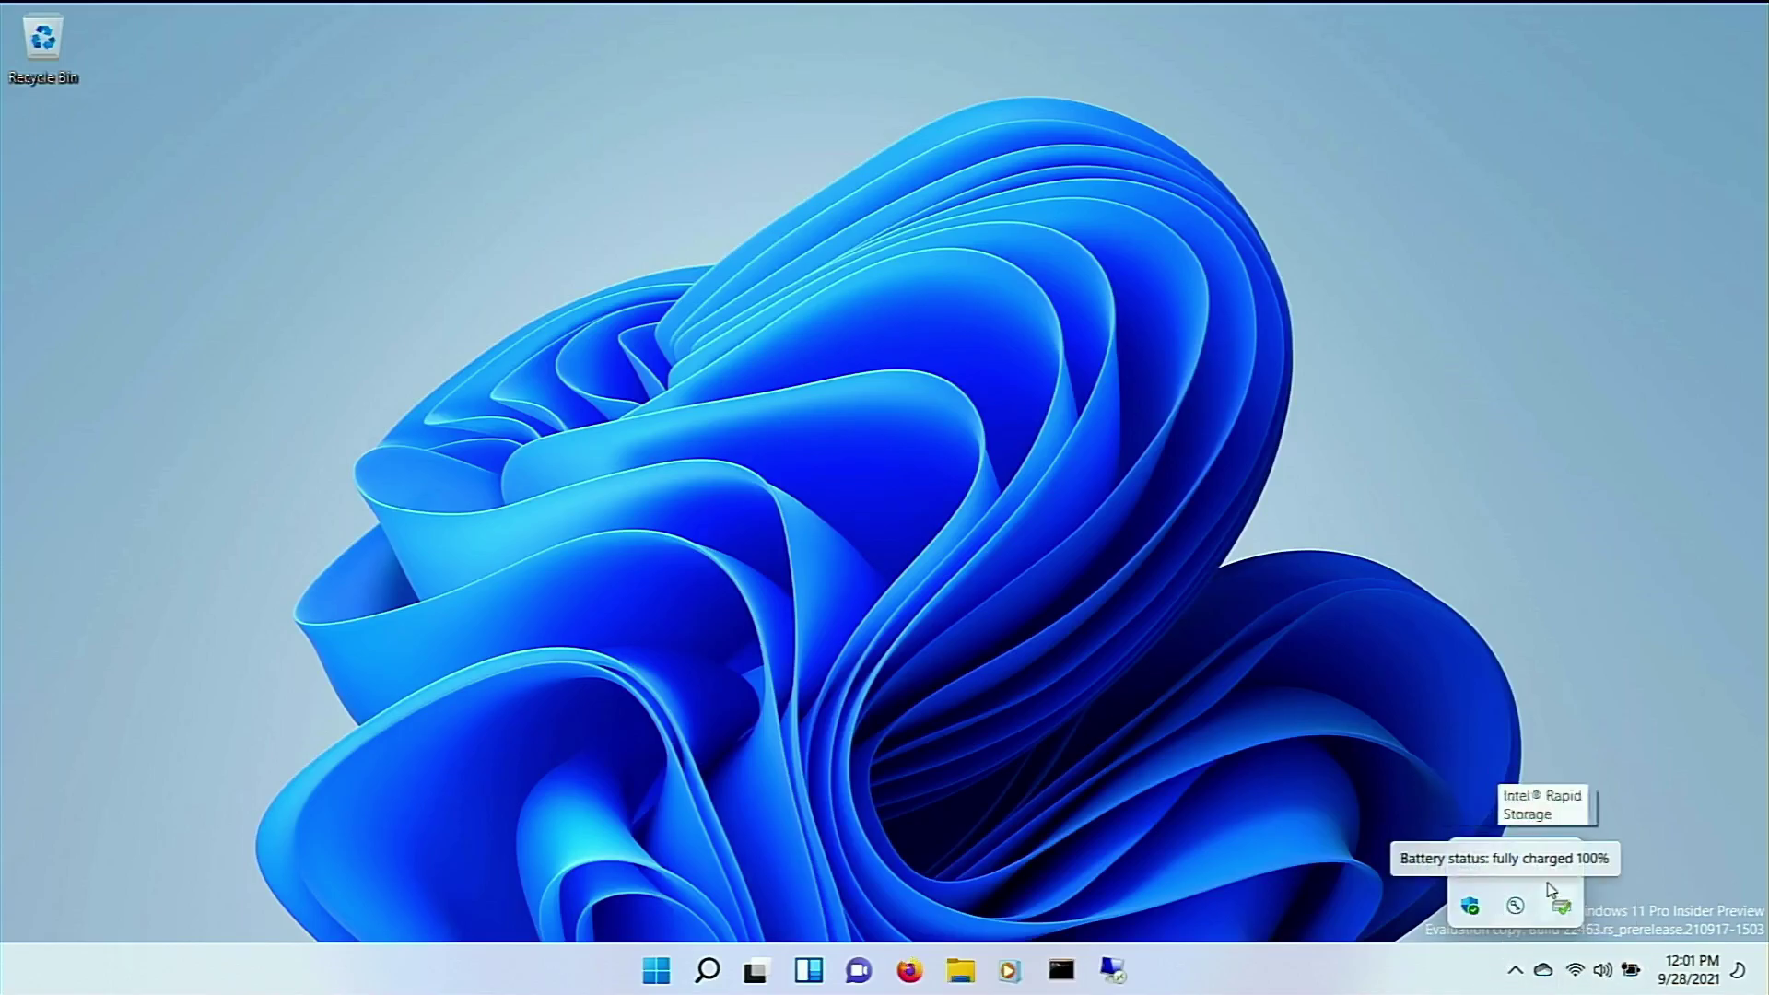
pyautogui.click(1685, 811)
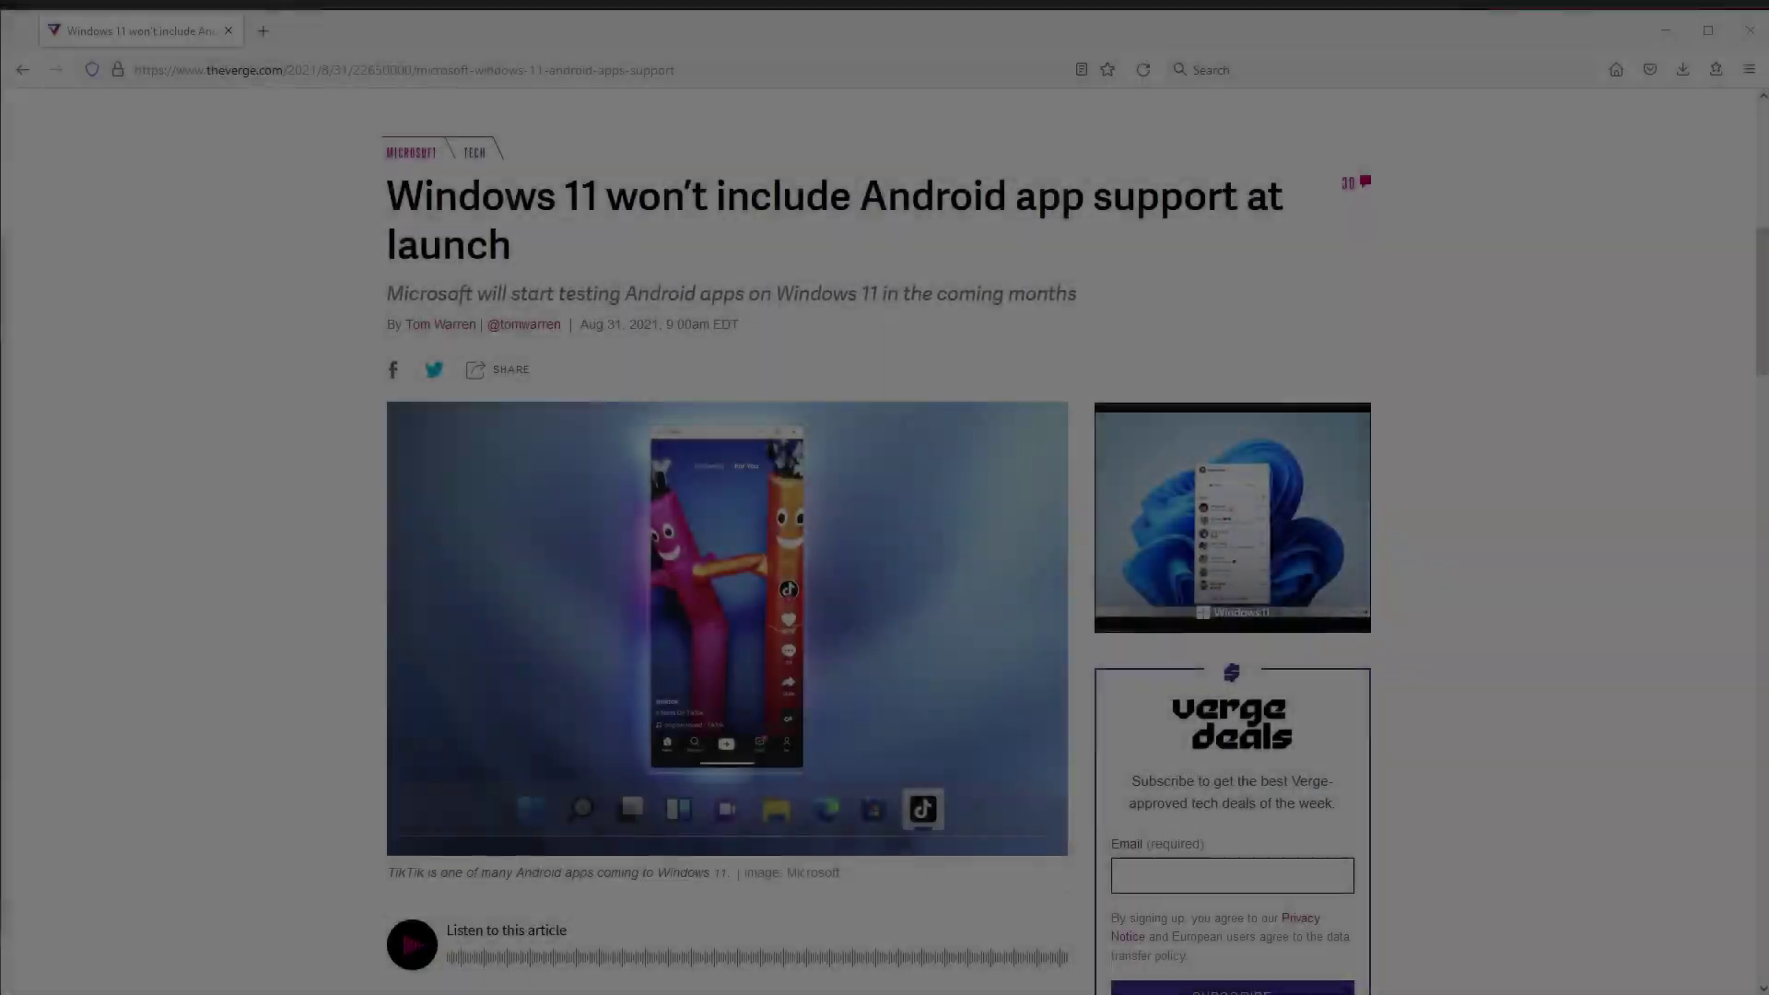
pyautogui.scroll(-2, 597, 660)
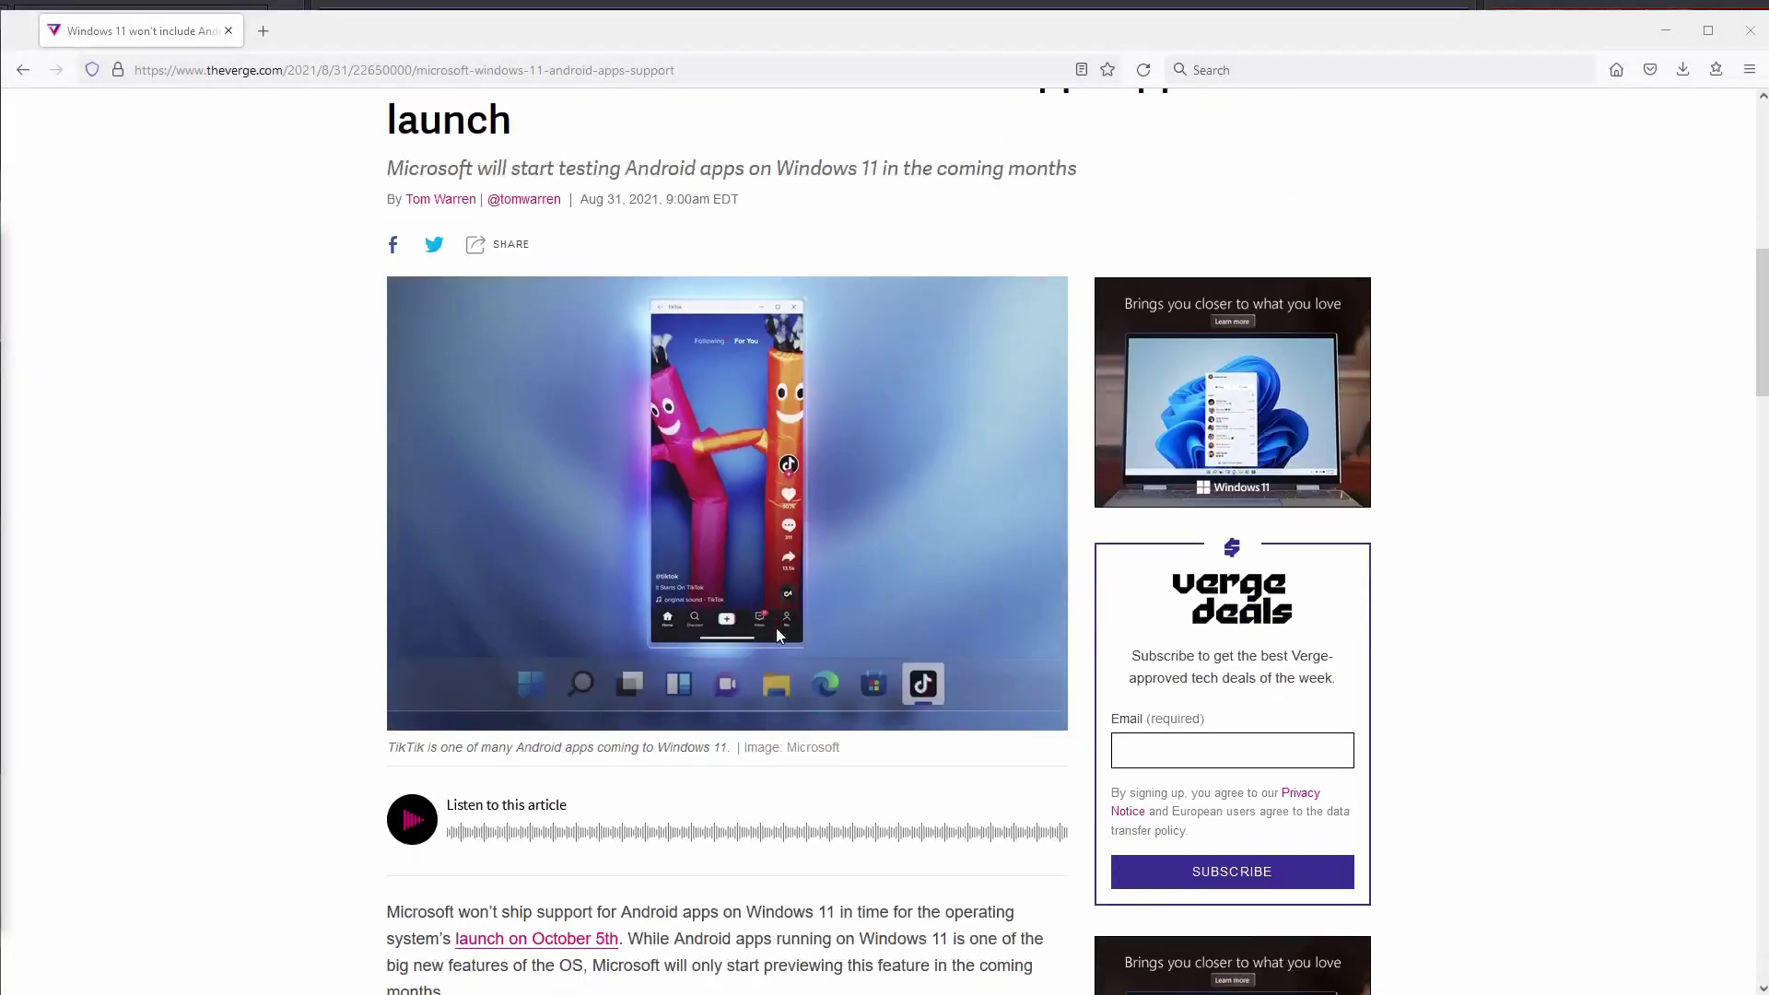
pyautogui.scroll(-10, 777, 630)
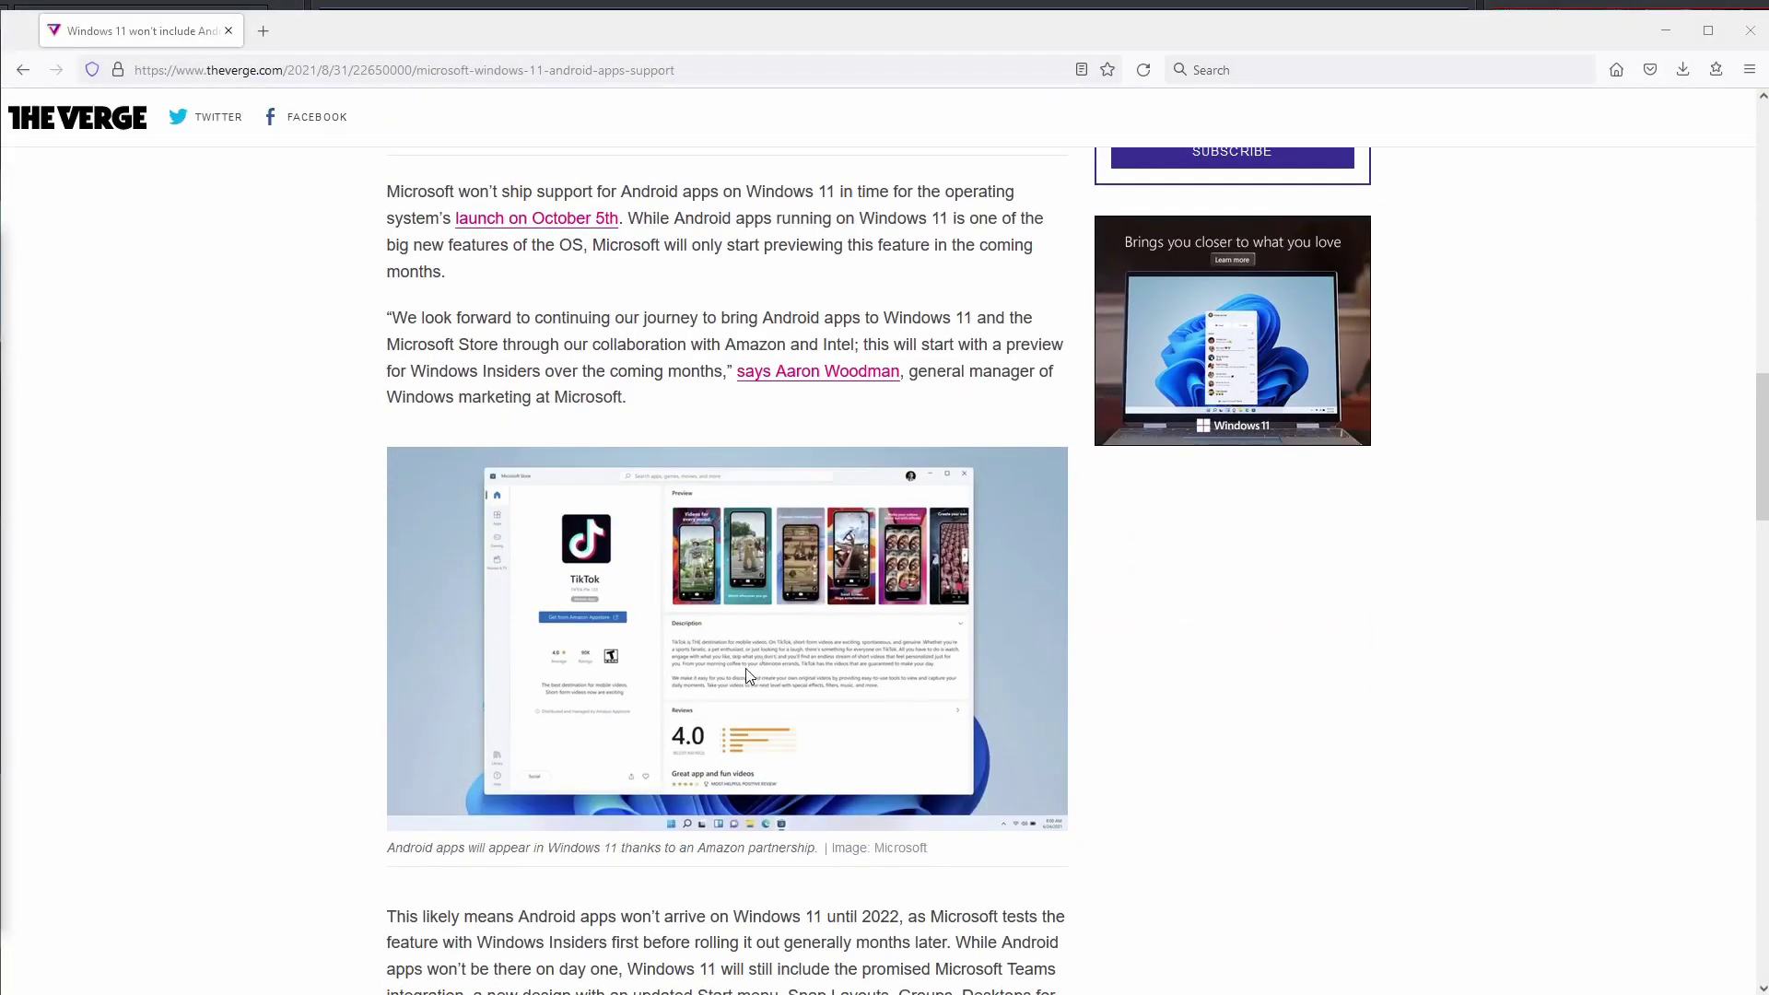
pyautogui.click(744, 671)
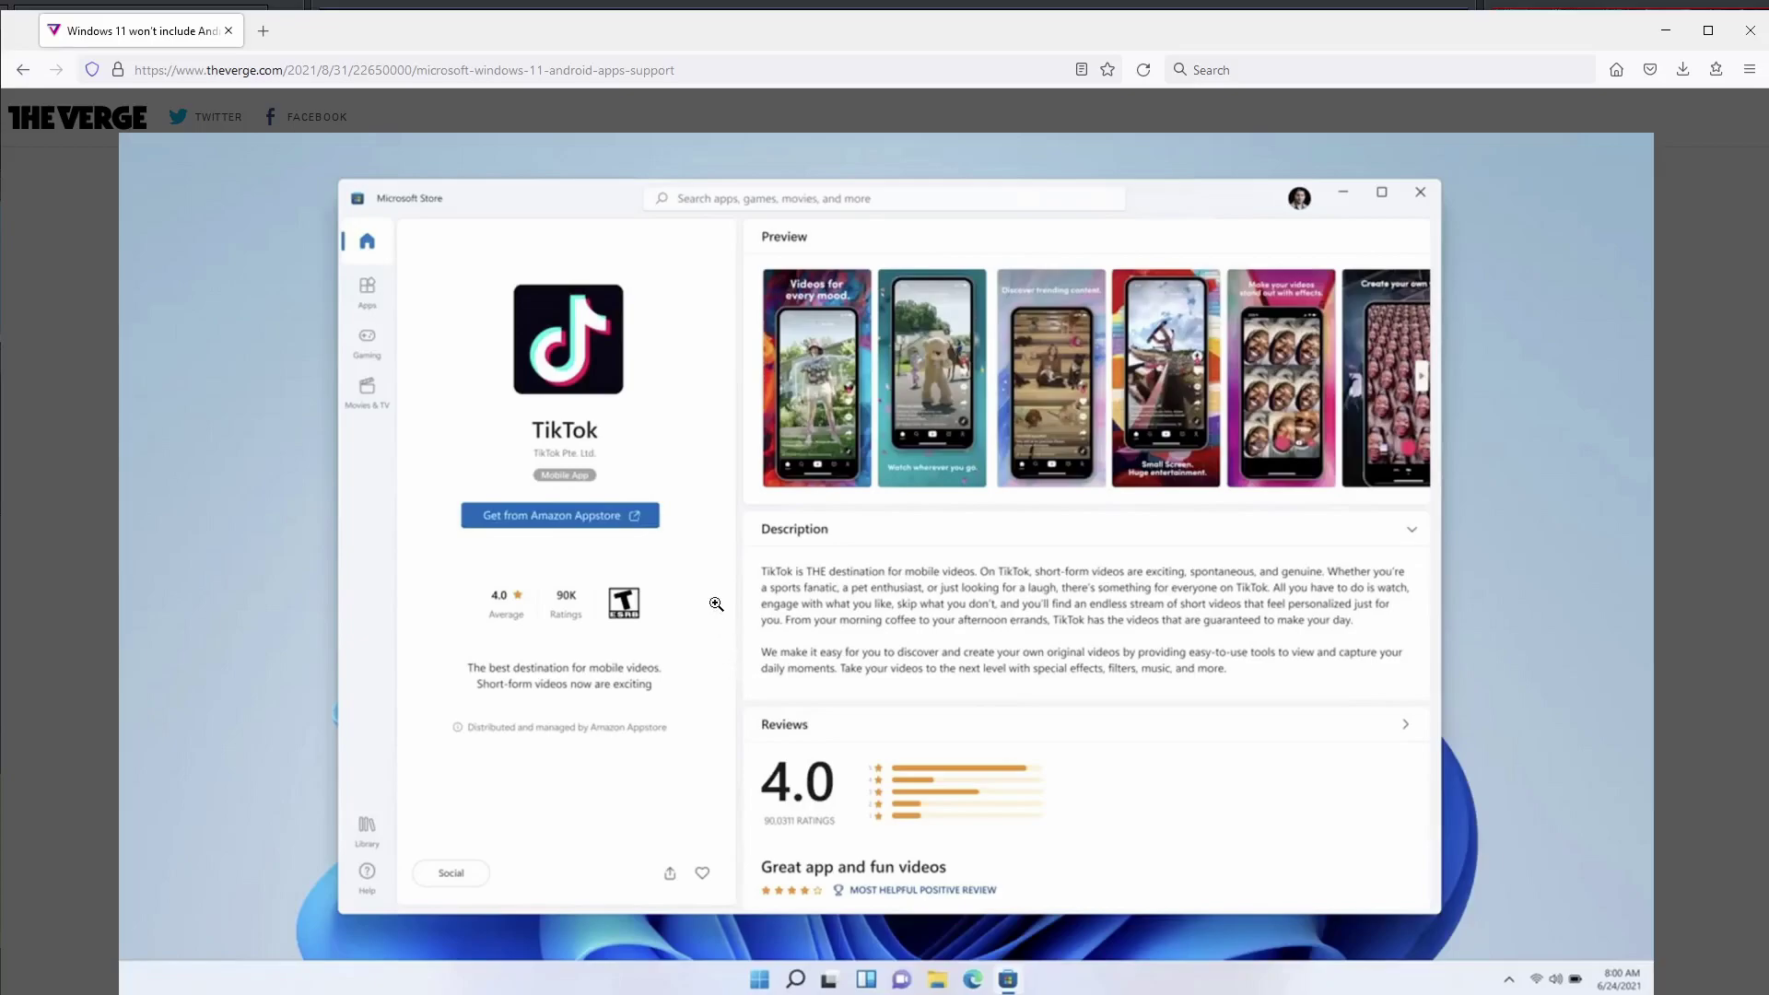
pyautogui.click(291, 596)
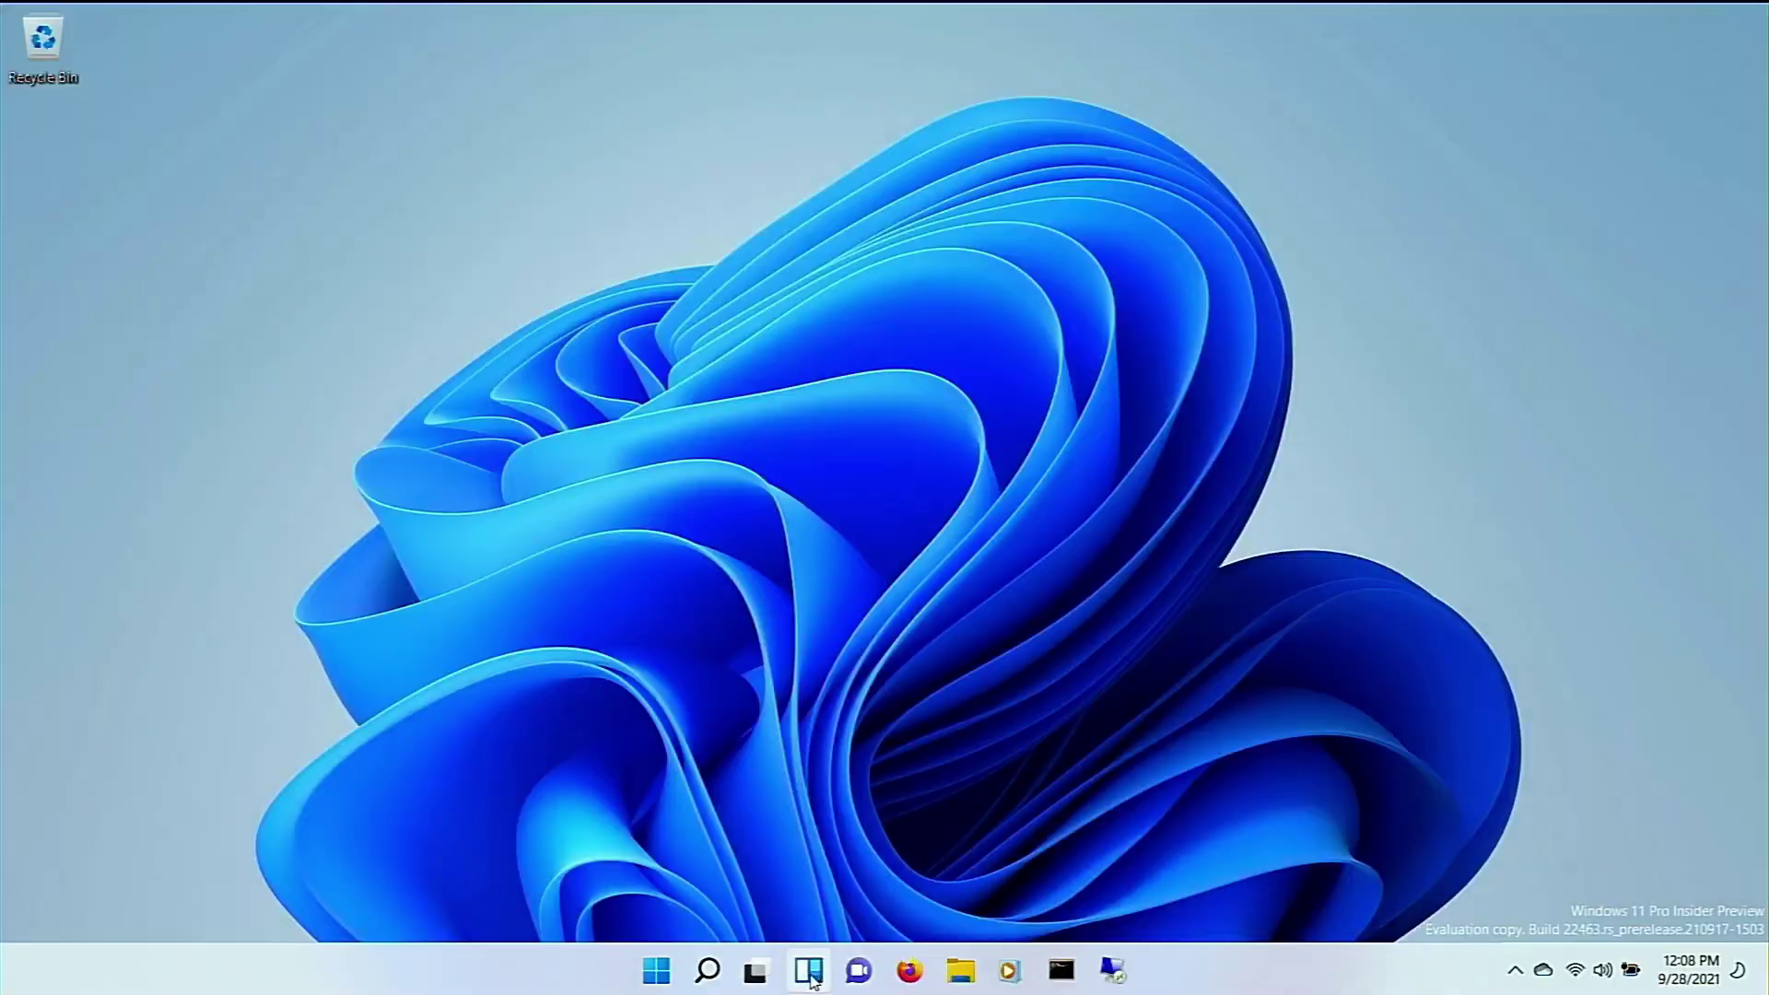
# Step: Look at the widgets panel and start the Teams chat setup
pyautogui.press('super+w')
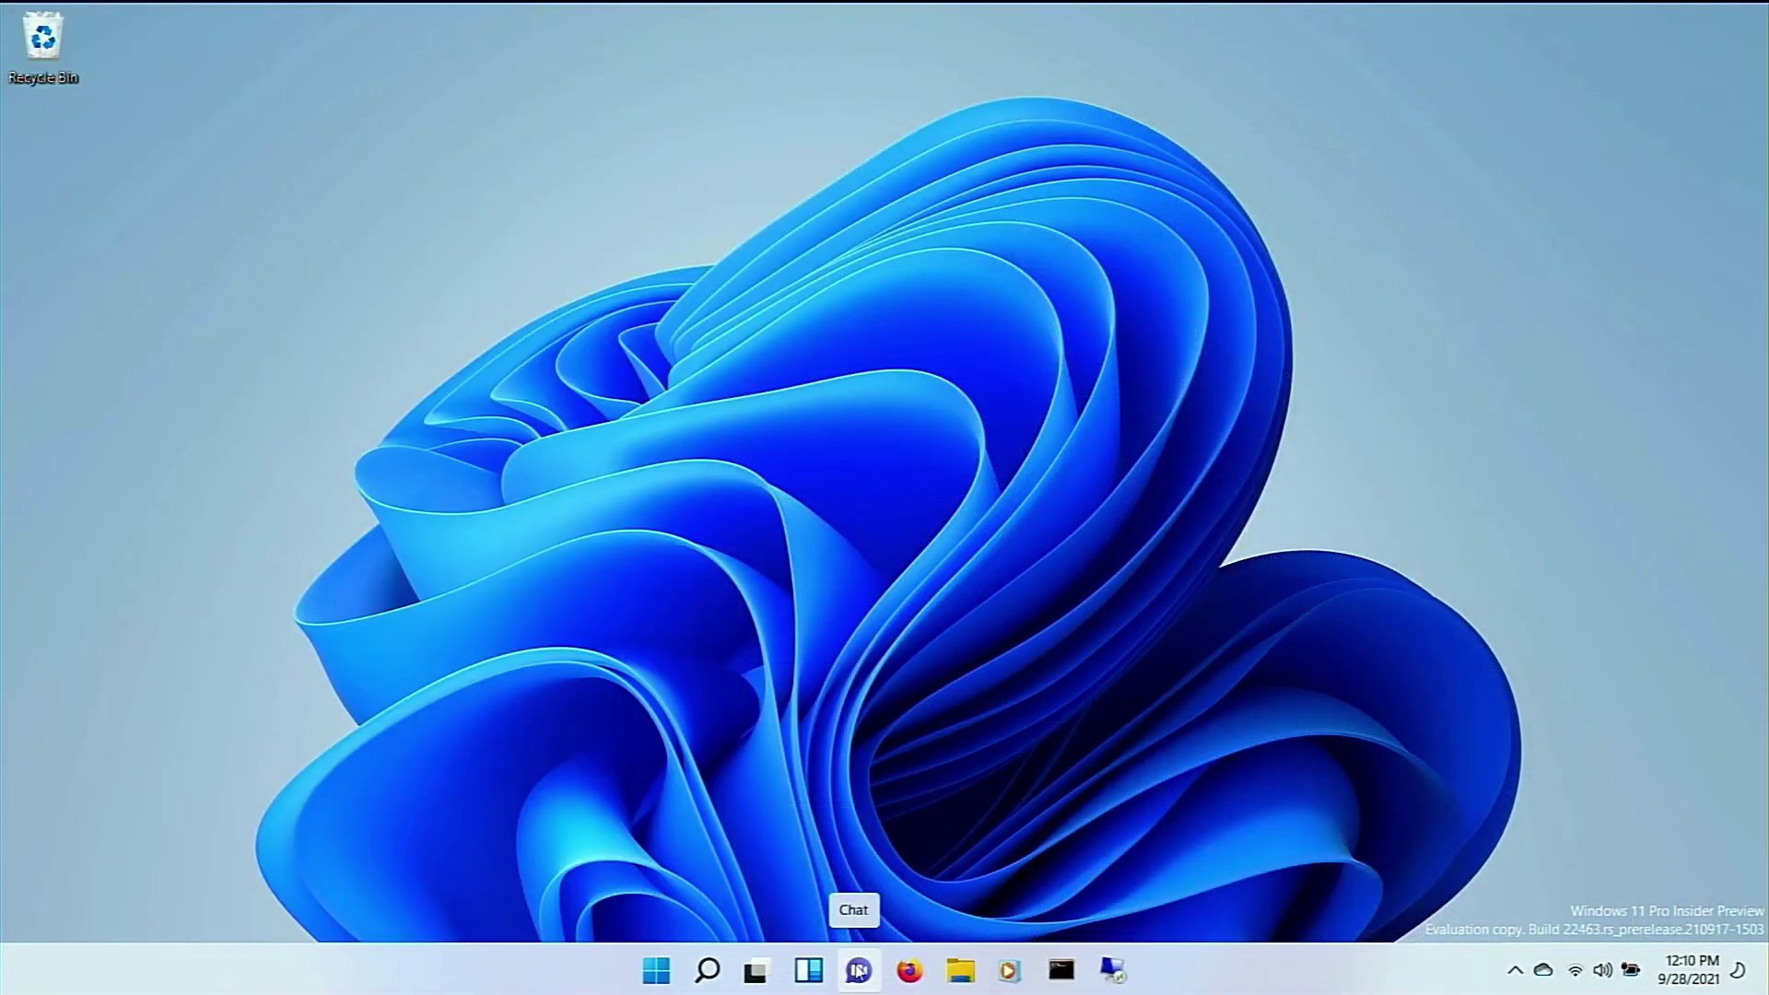
pyautogui.click(859, 970)
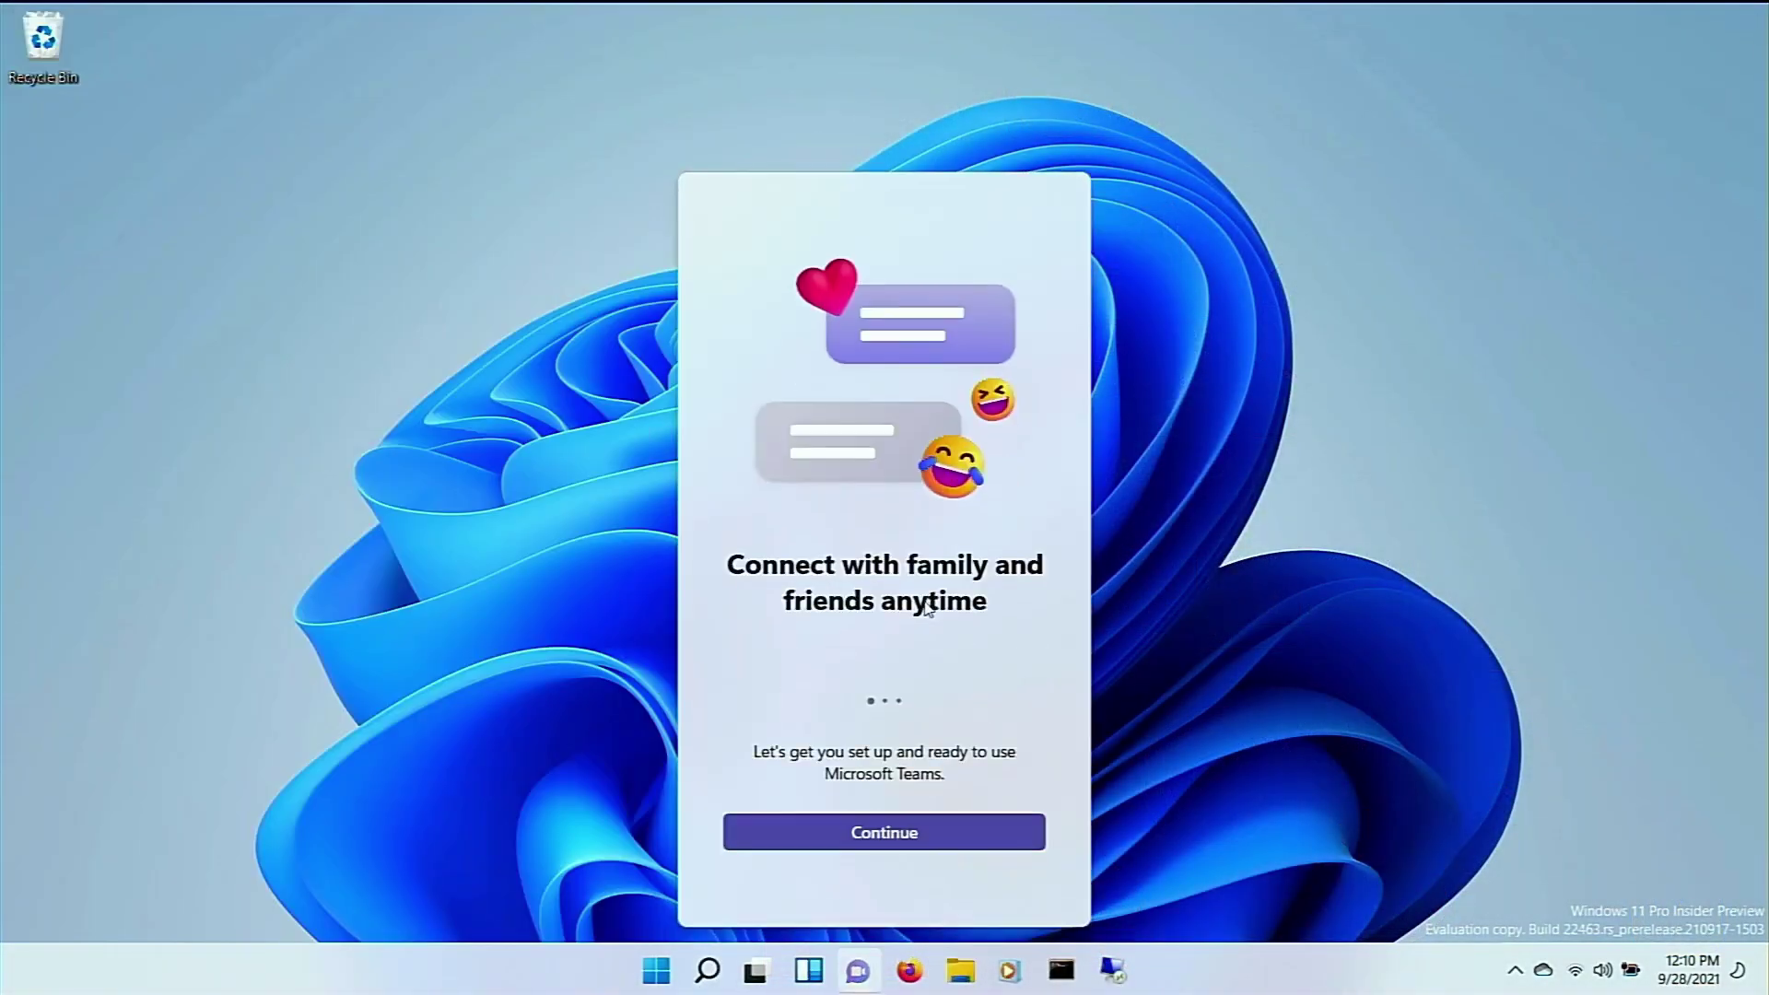
pyautogui.click(911, 829)
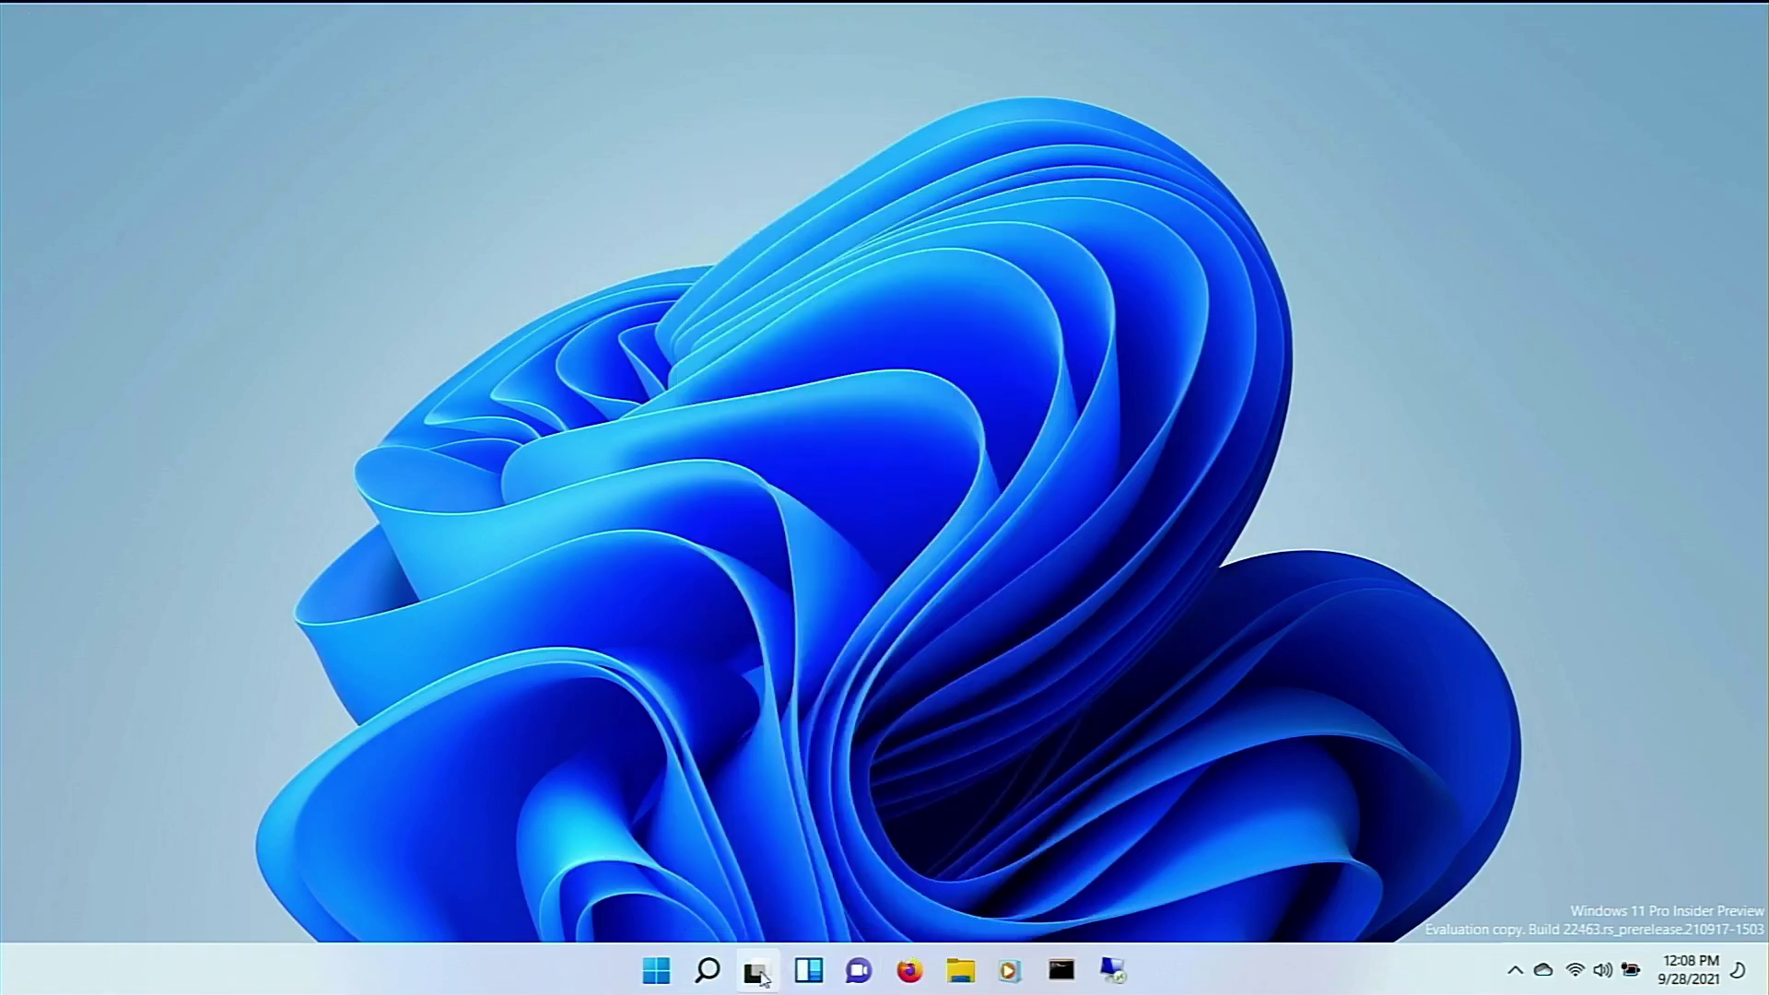
# Step: Create a second virtual desktop, then remove Desktop 2 and return to the desktop
pyautogui.moveTo(757, 973)
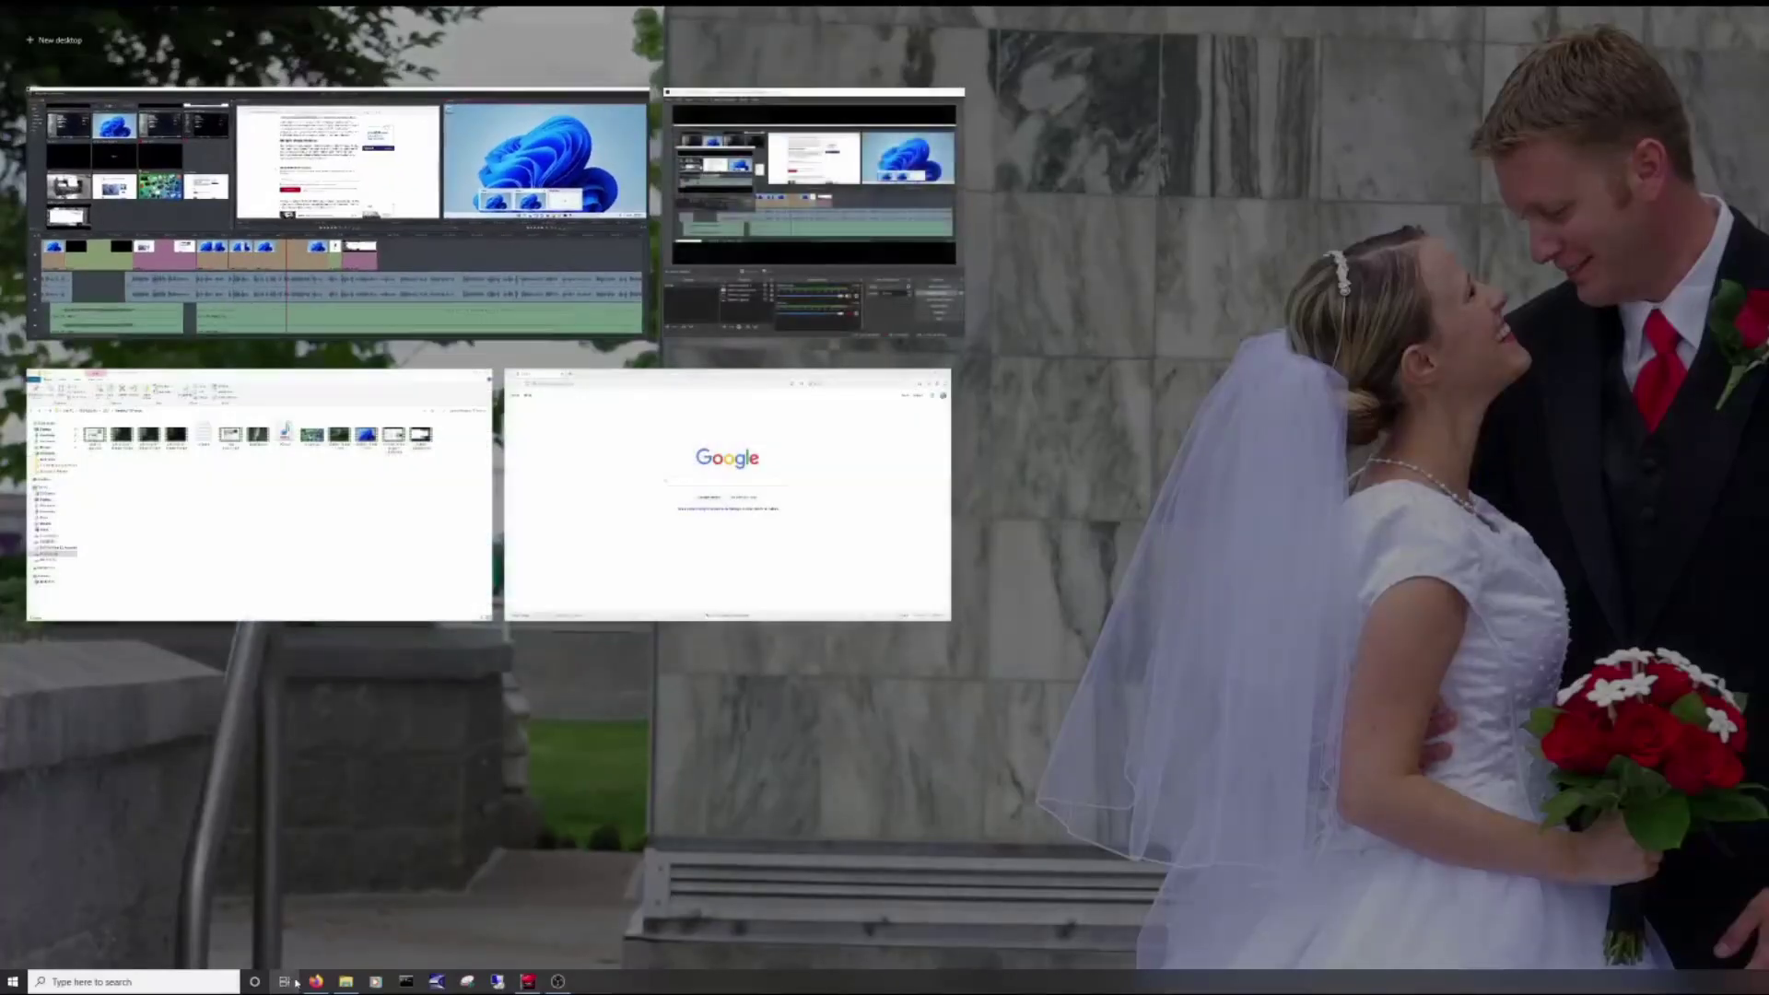
pyautogui.click(57, 42)
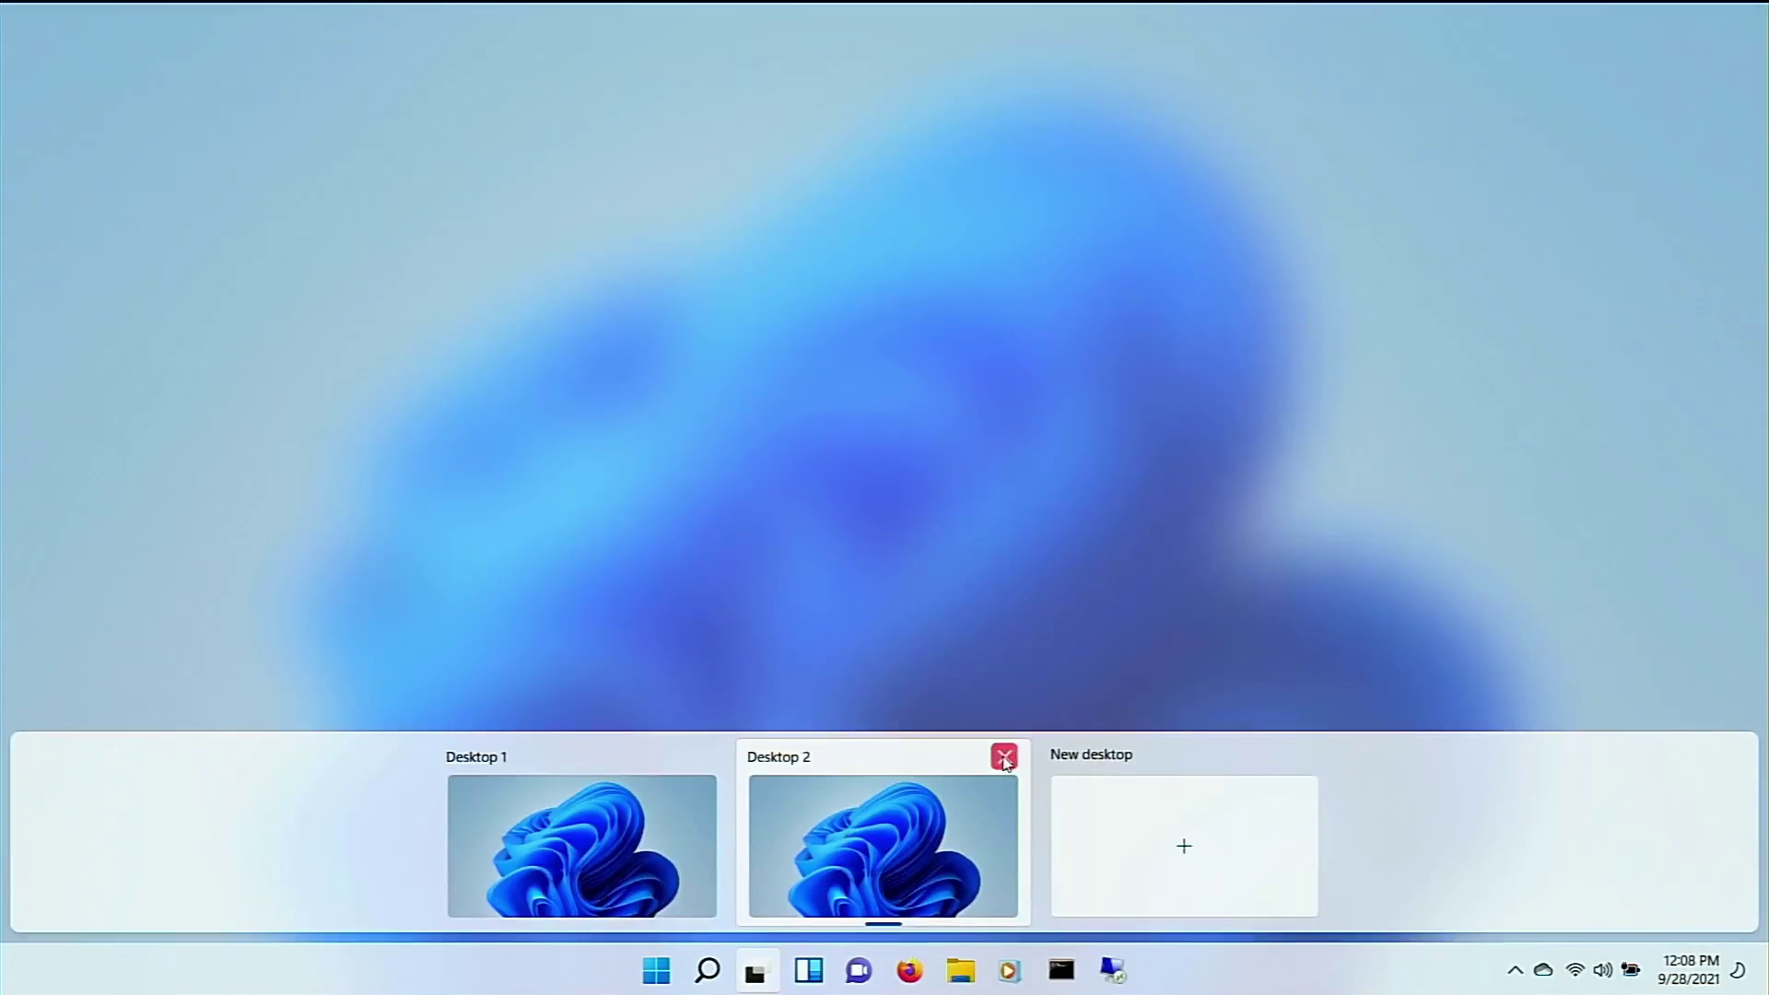
pyautogui.click(1003, 750)
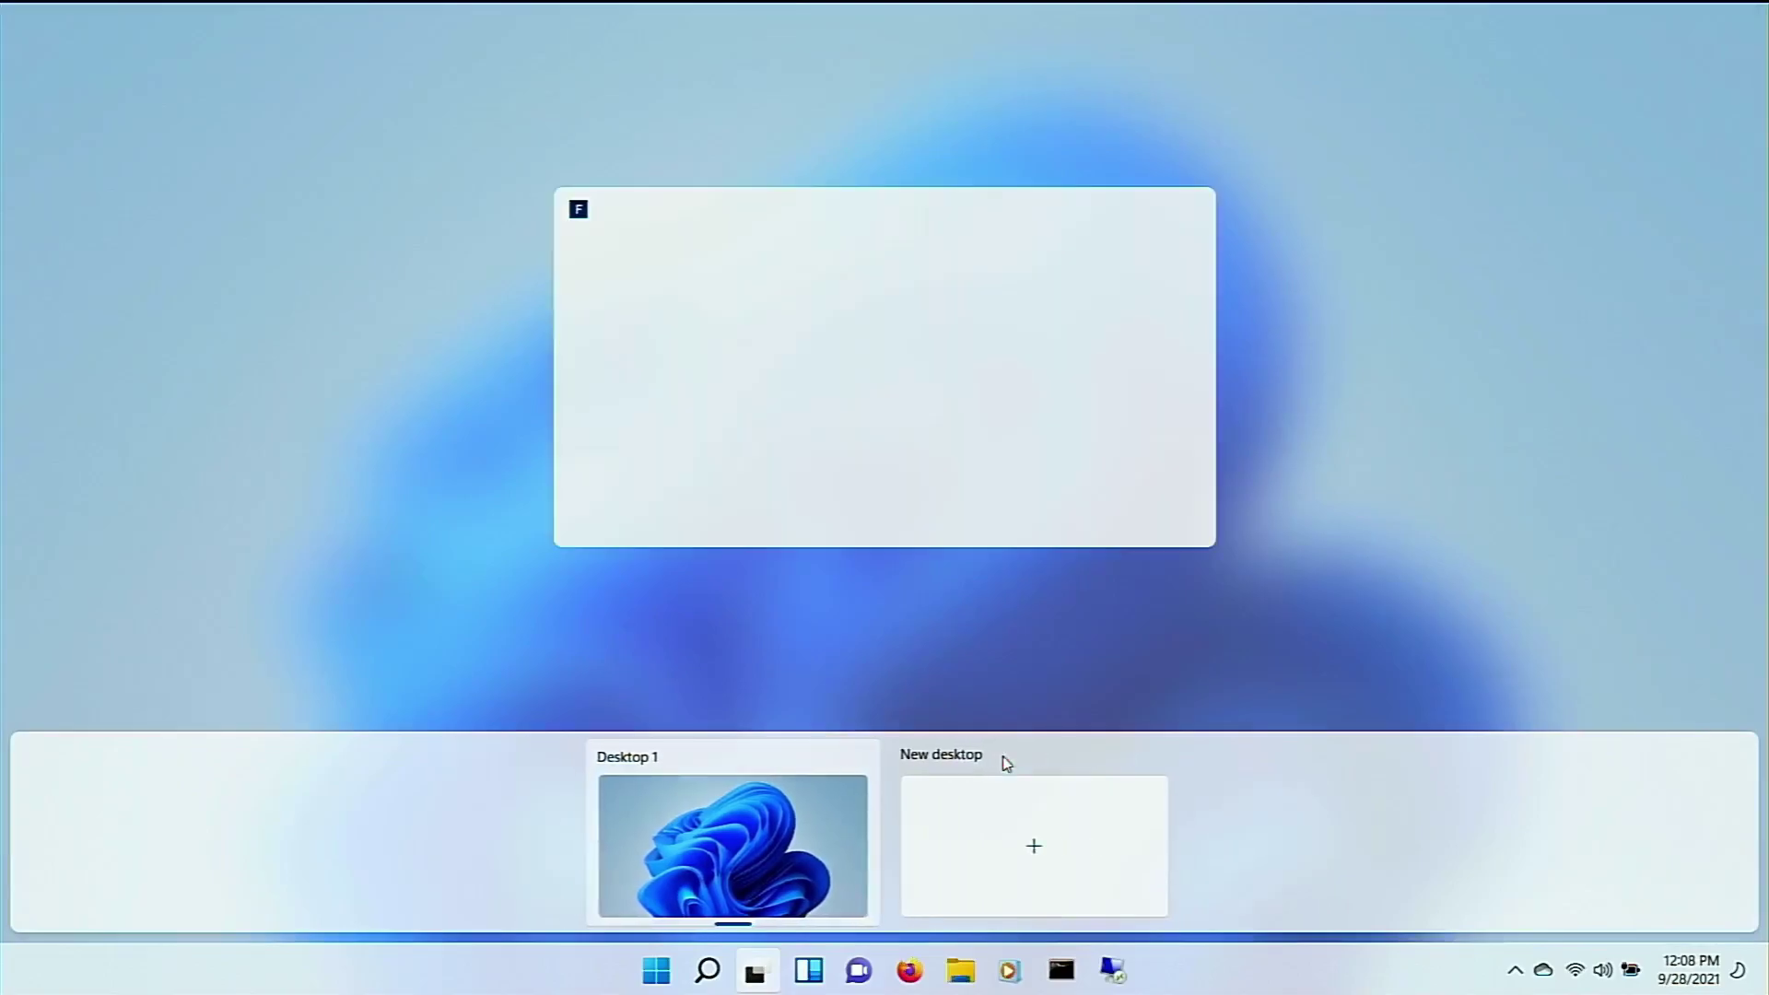
pyautogui.click(925, 644)
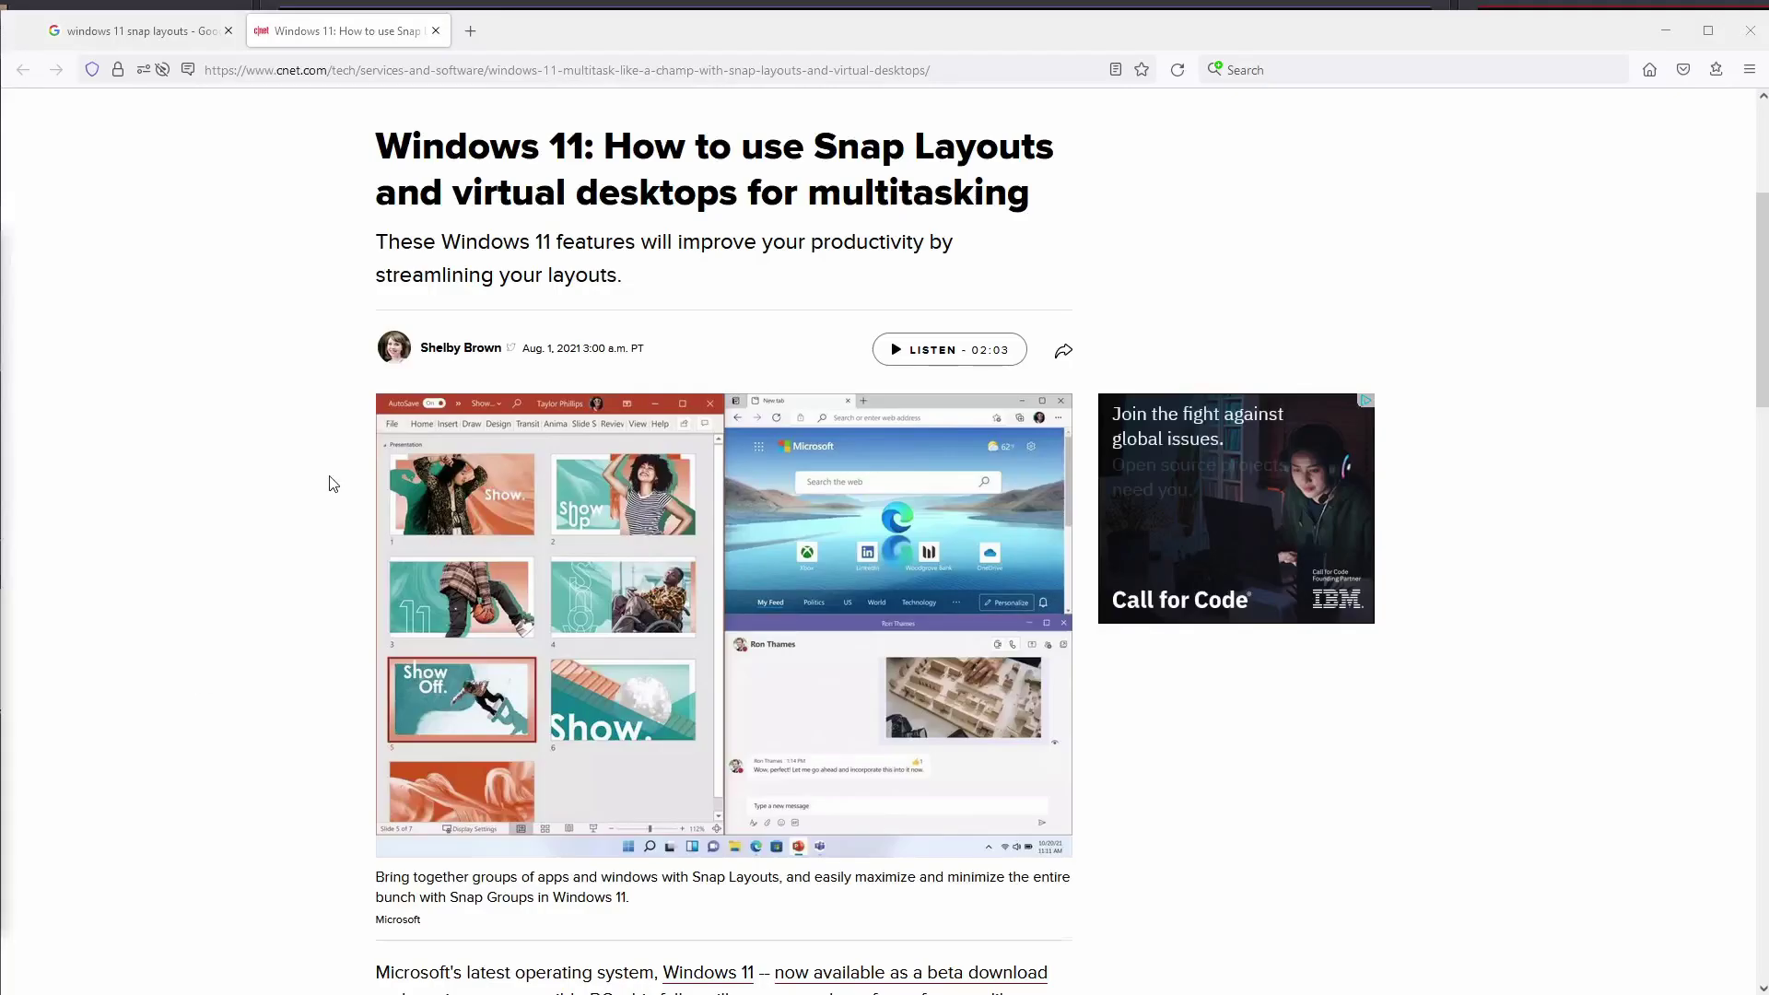
# Step: Snap Firefox to the left half and File Explorer to the right half
pyautogui.scroll(-2, 332, 483)
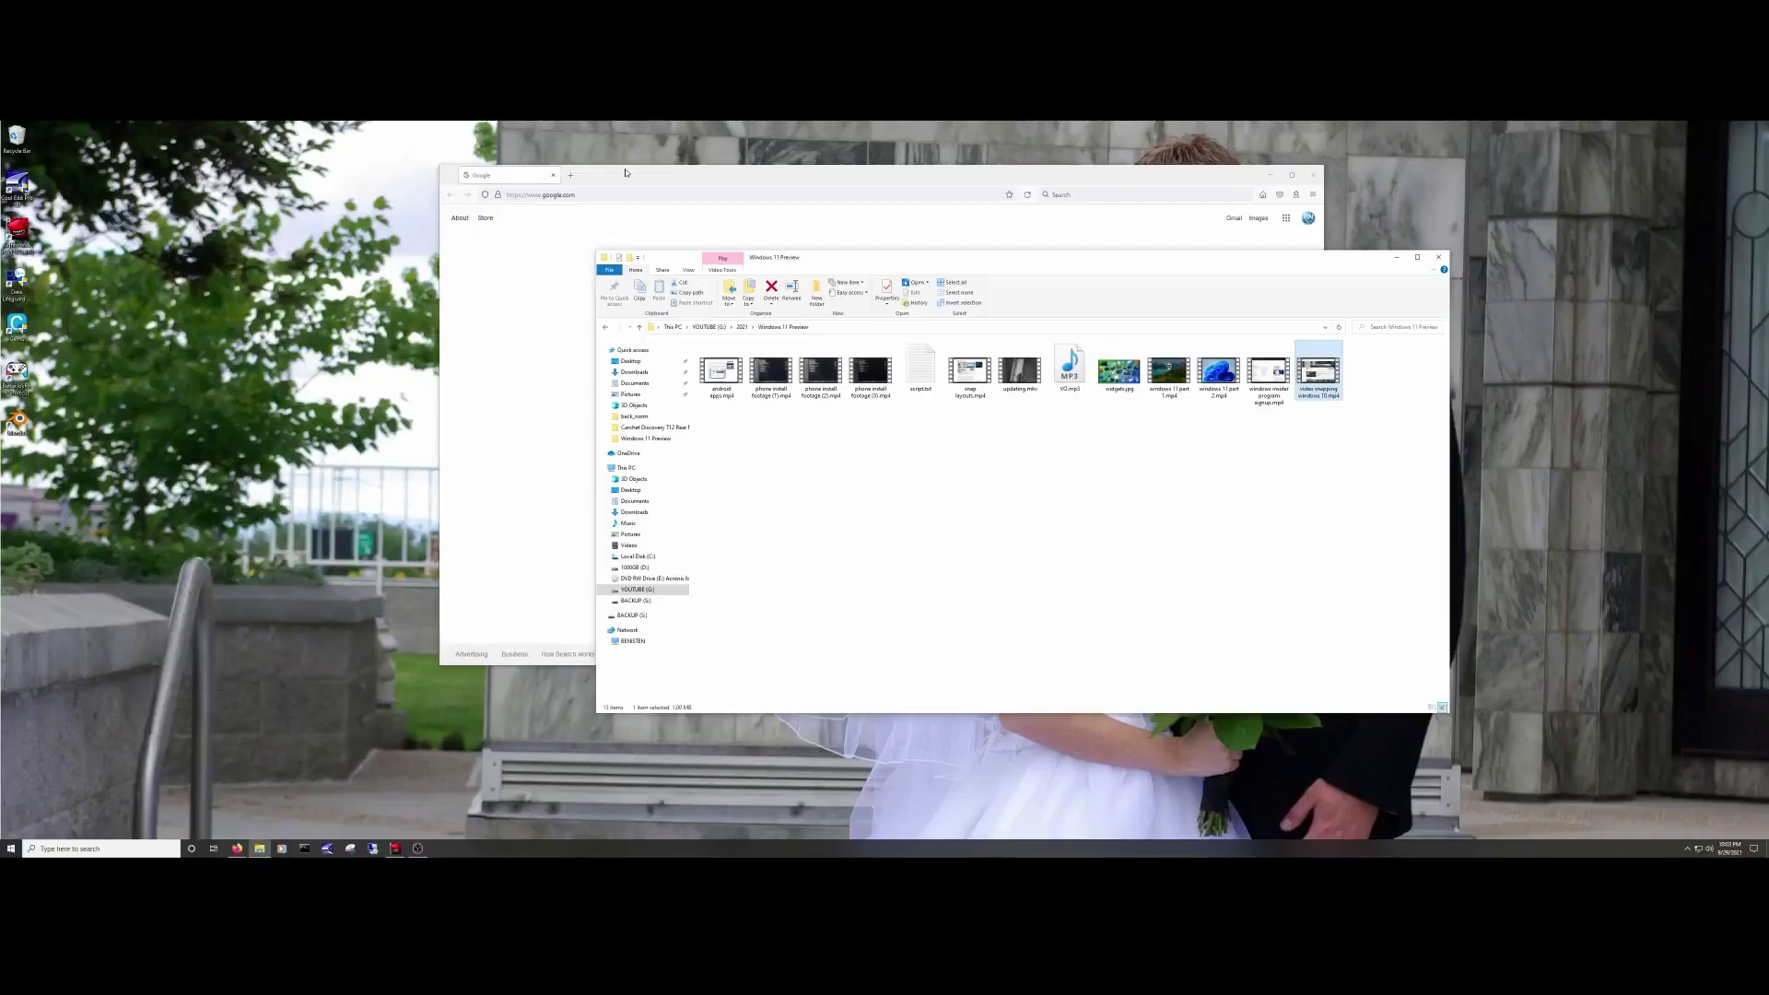
pyautogui.moveTo(624, 172); pyautogui.dragTo(2, 277)
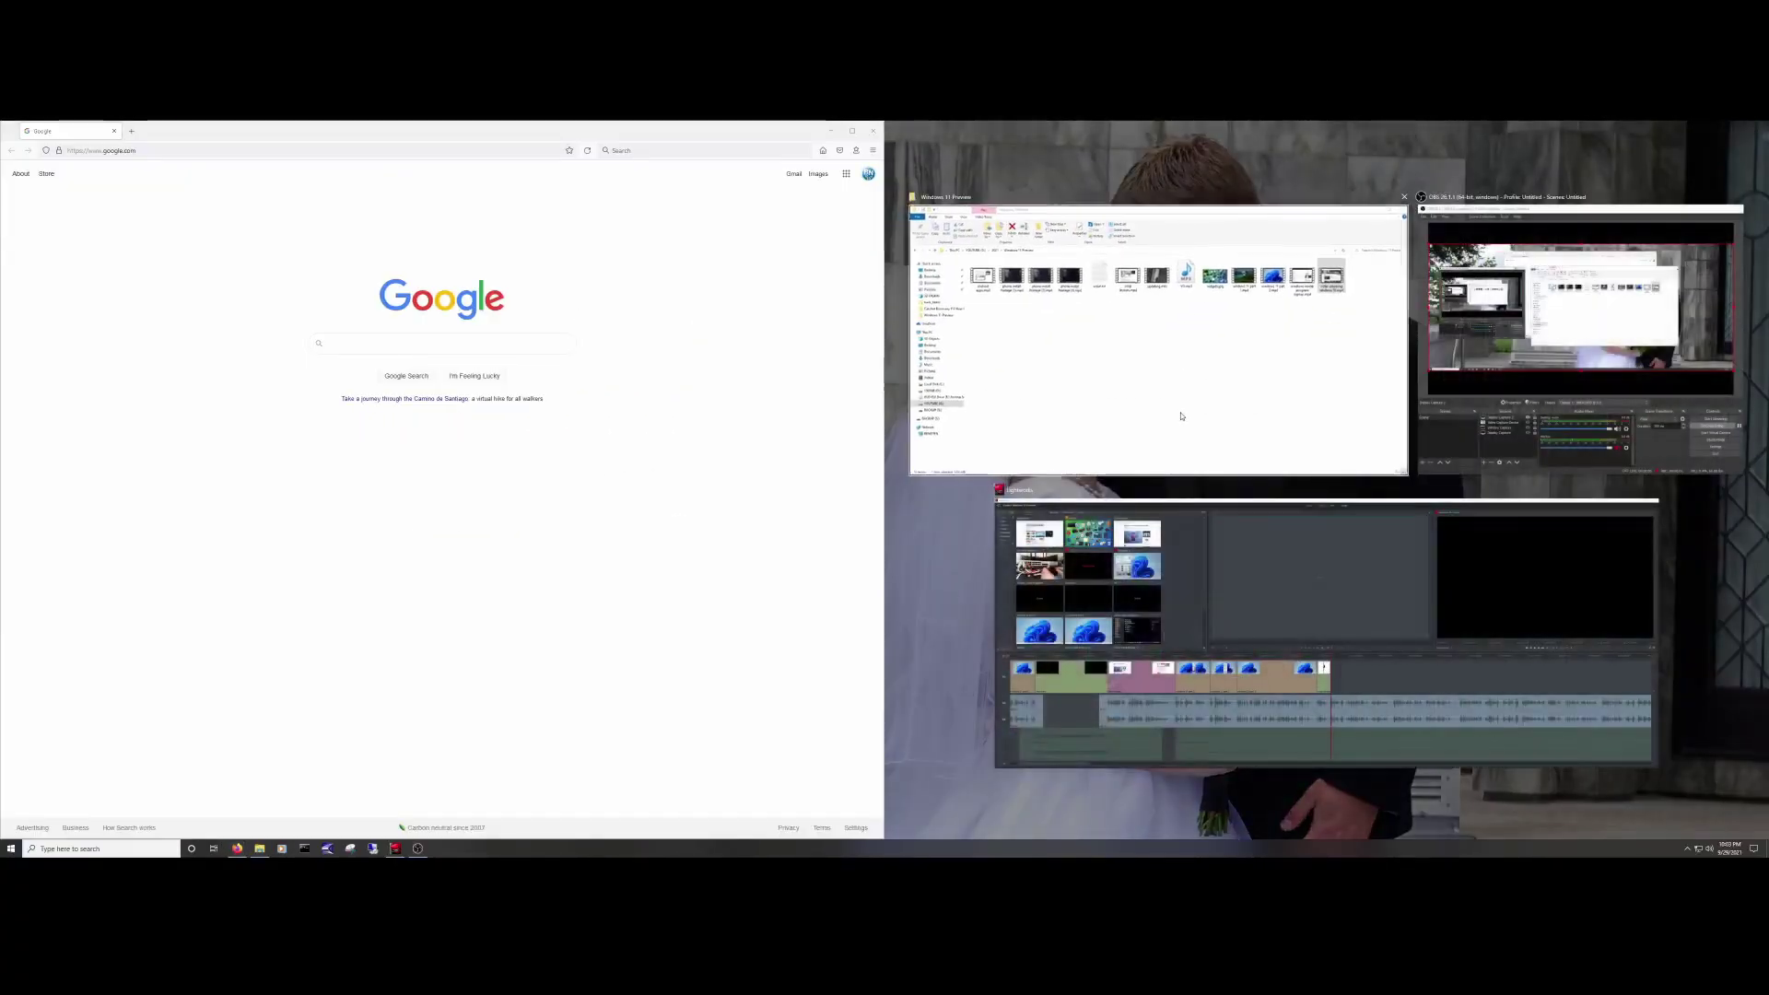
pyautogui.click(1182, 416)
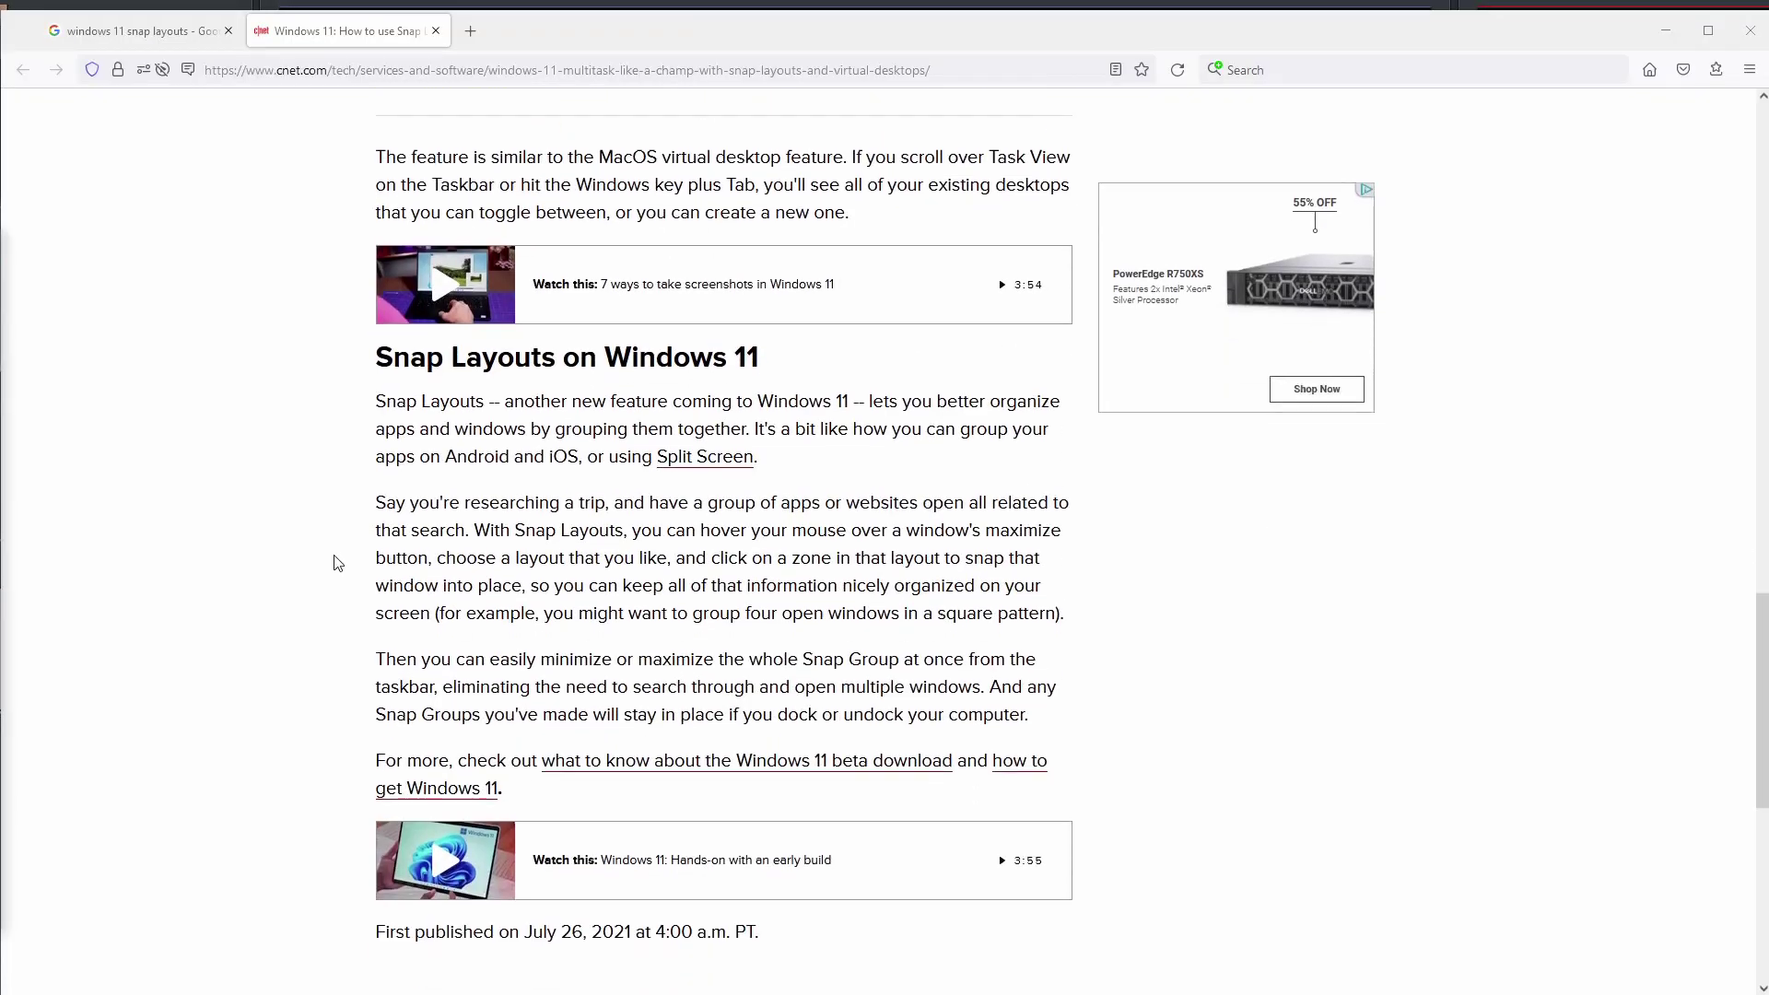
pyautogui.scroll(-2, 335, 563)
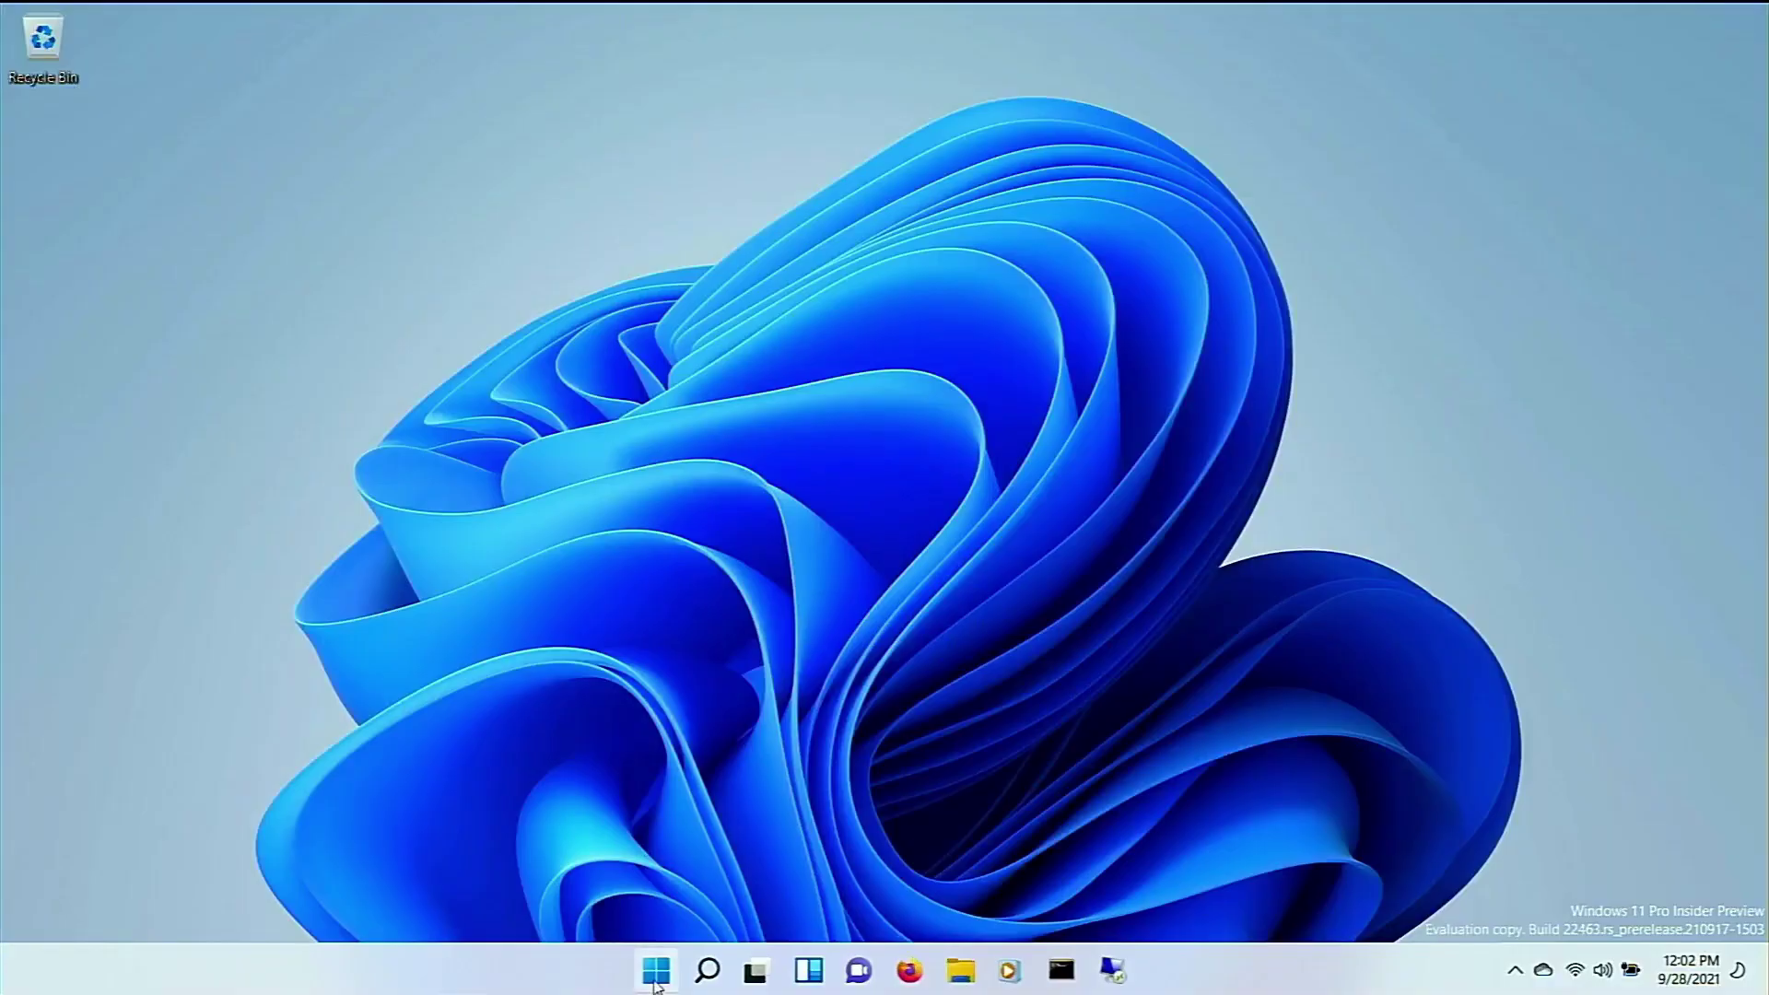
# Step: Bring up the Start menu from the taskbar
pyautogui.click(657, 969)
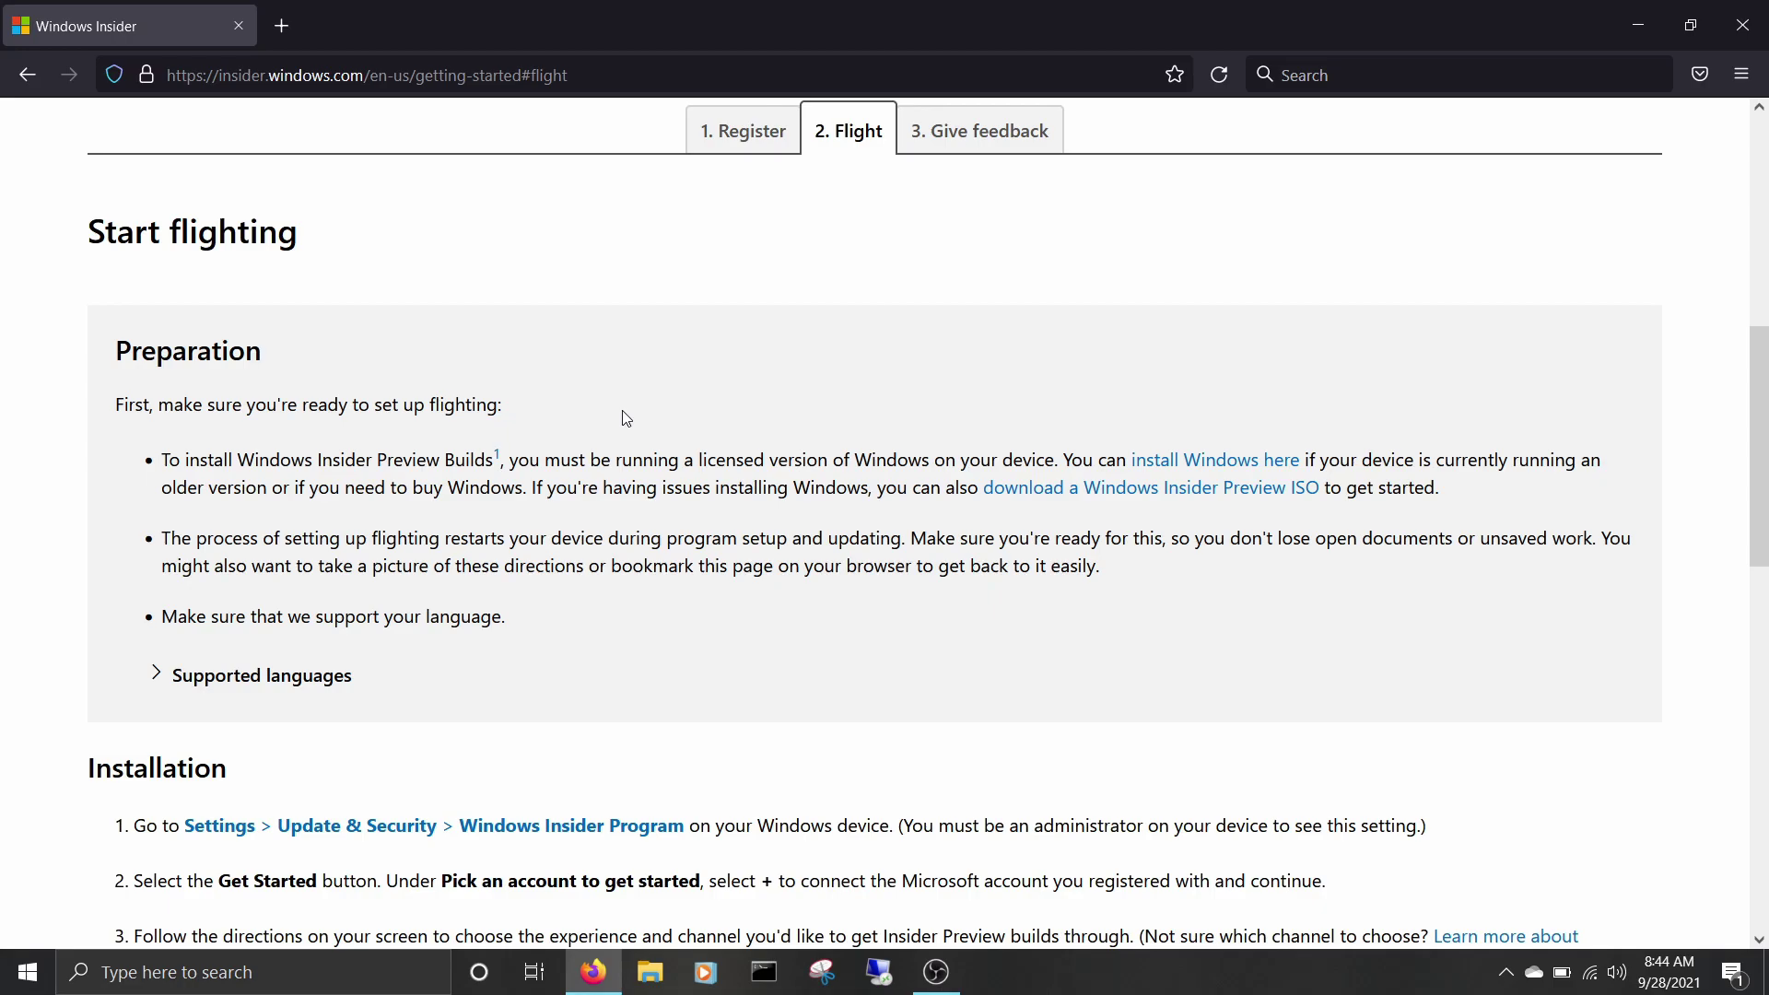
# Step: Scroll the Insider getting-started page down to the Preparation and Installation steps
pyautogui.scroll(-2, 620, 415)
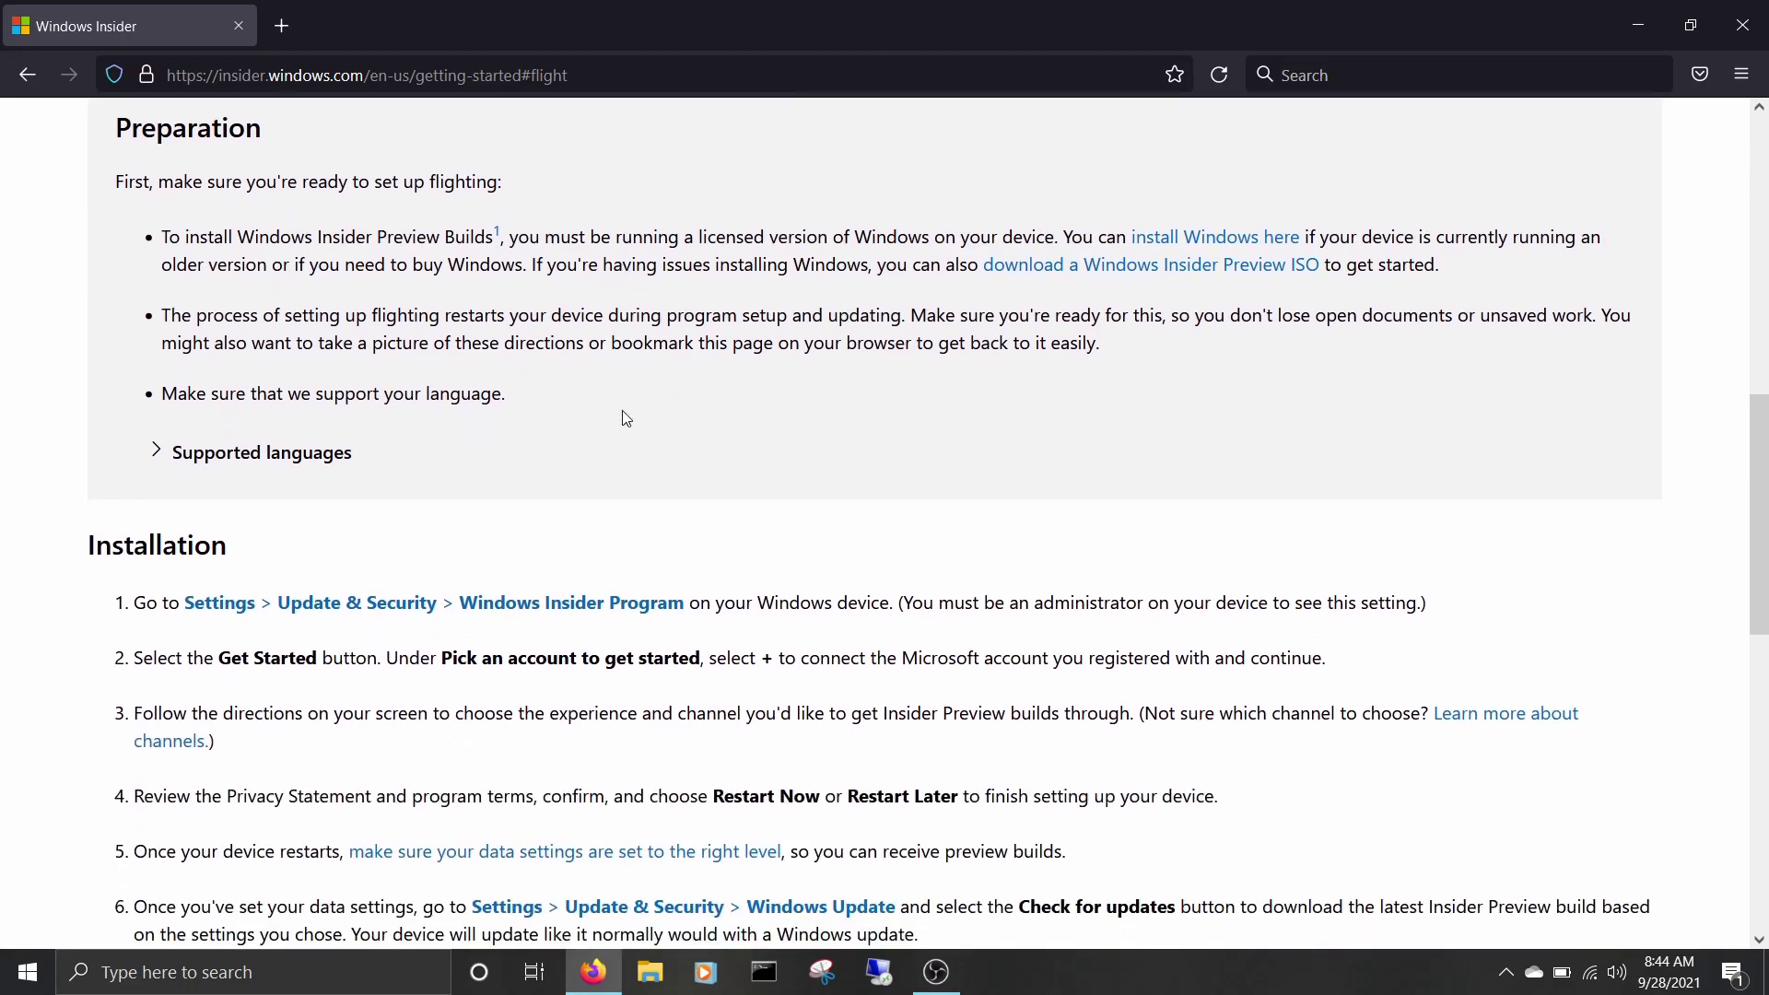
pyautogui.scroll(-3, 626, 419)
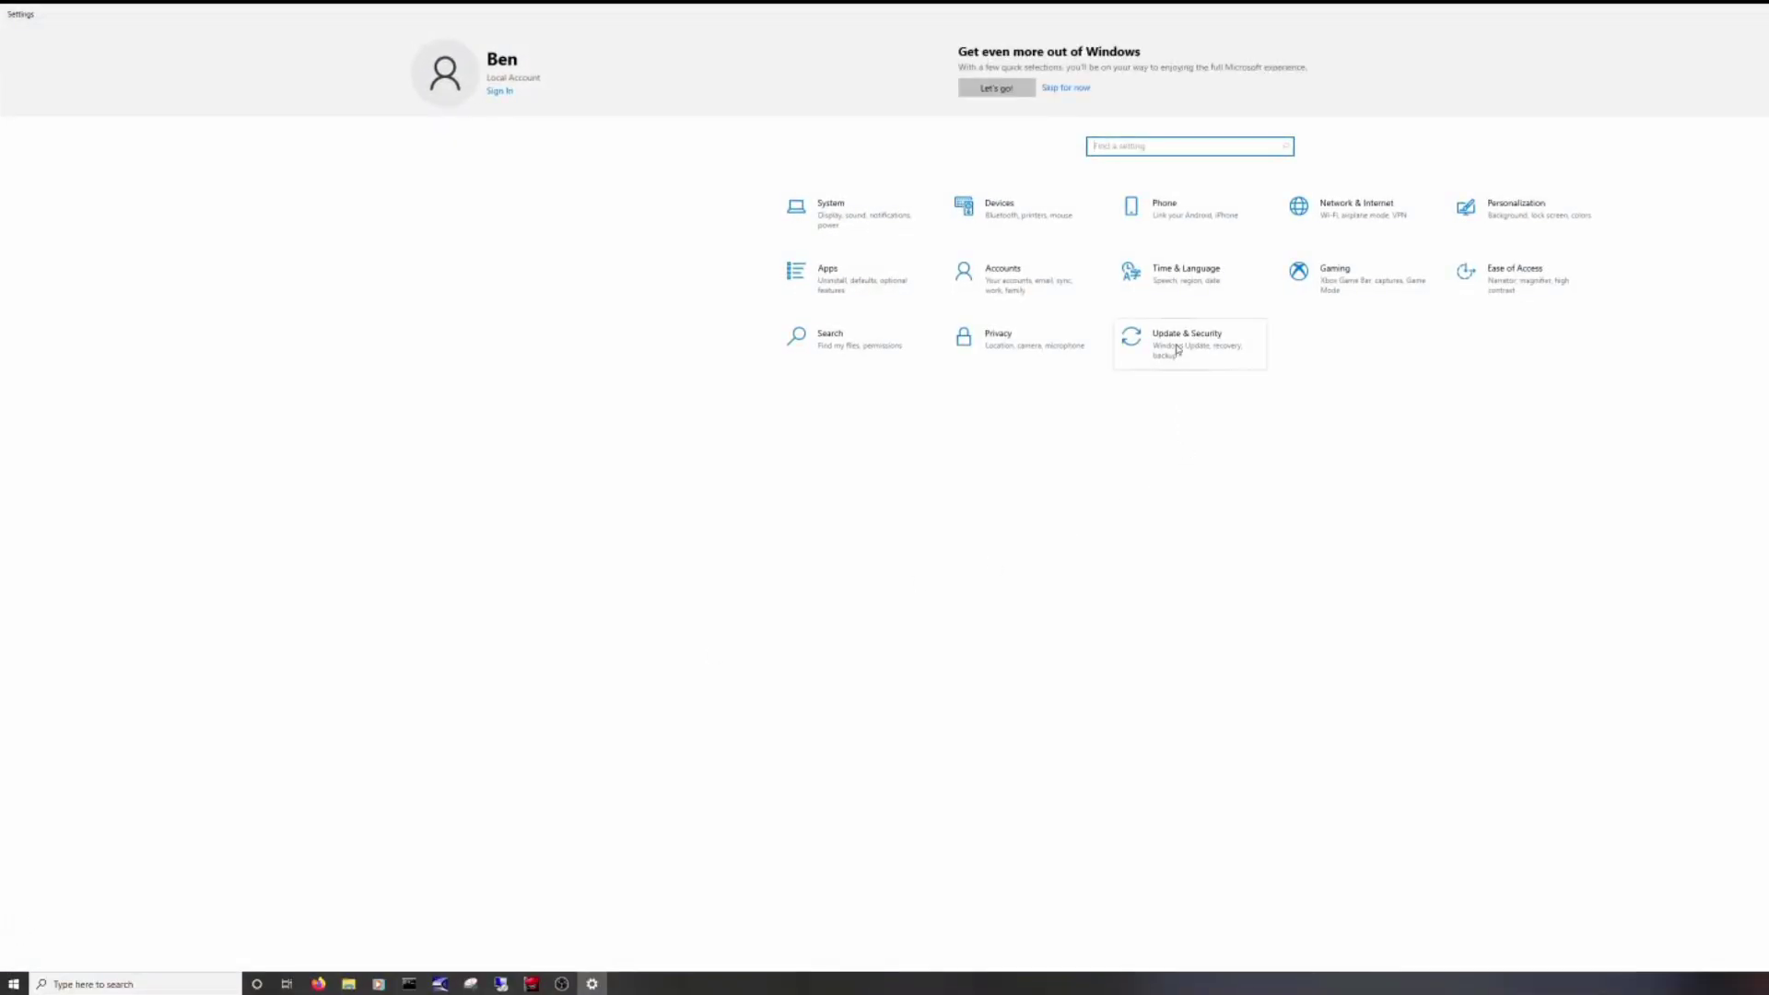
# Step: Go to Update & Security and select Windows Insider Program in the sidebar
pyautogui.click(1177, 350)
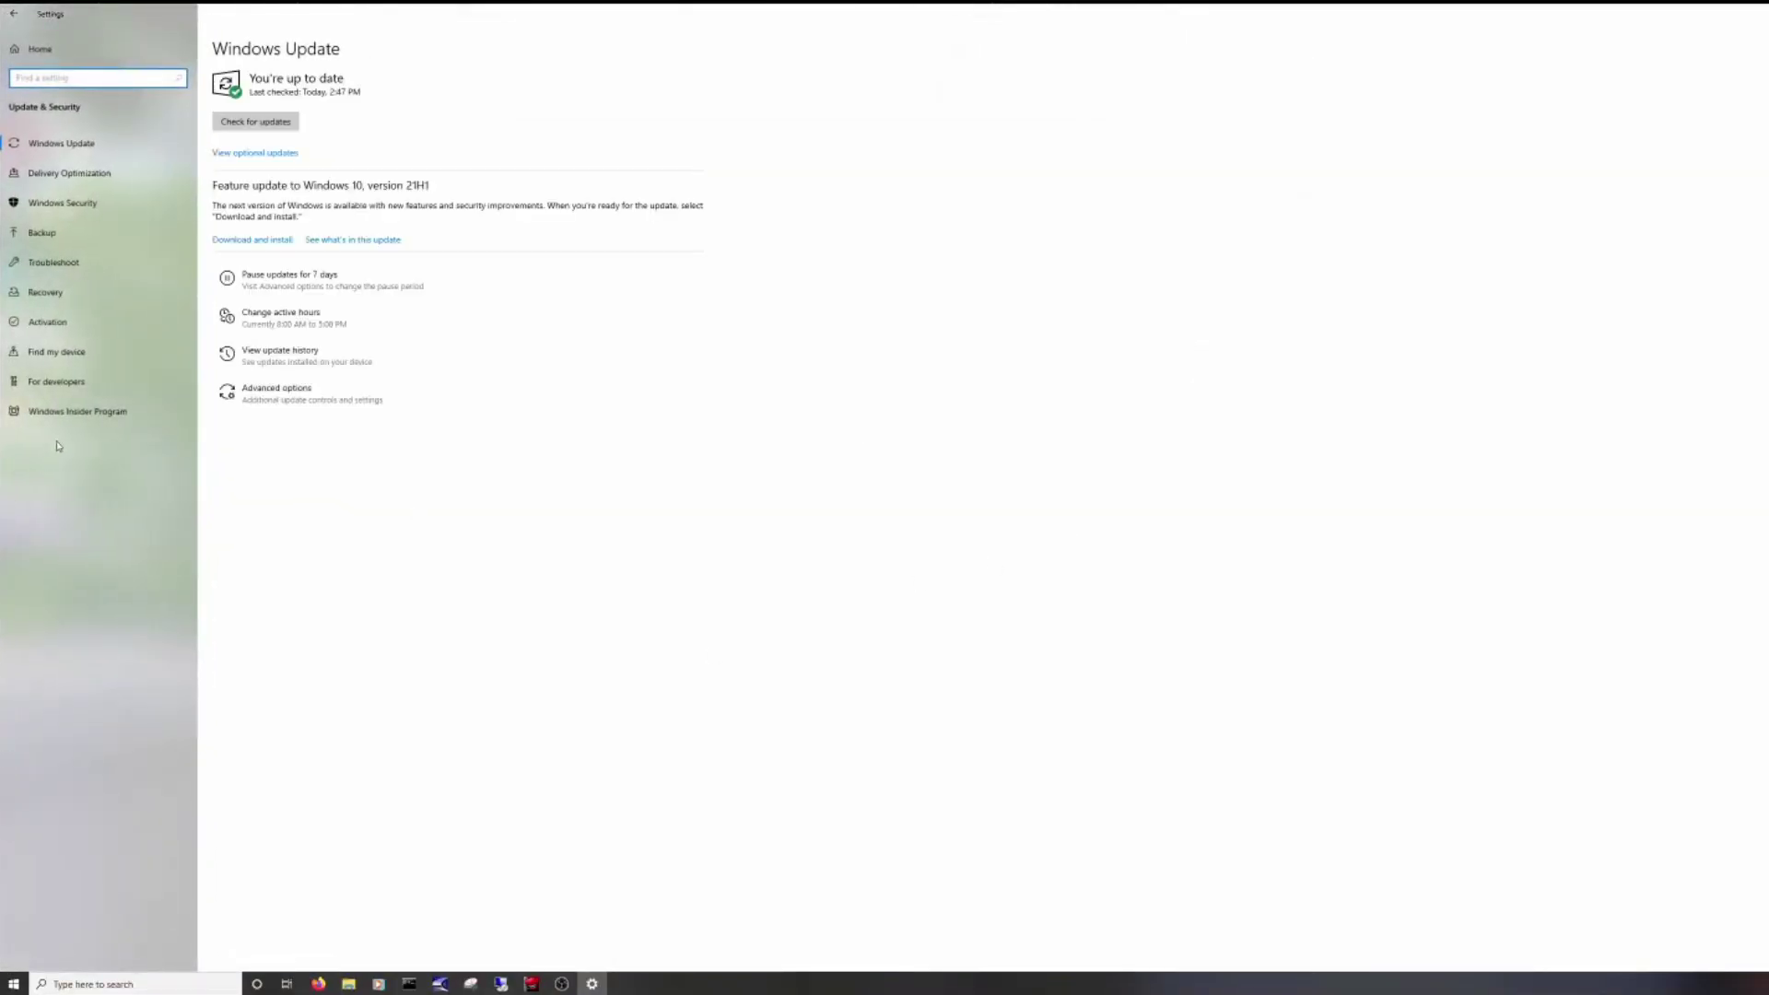
pyautogui.click(61, 412)
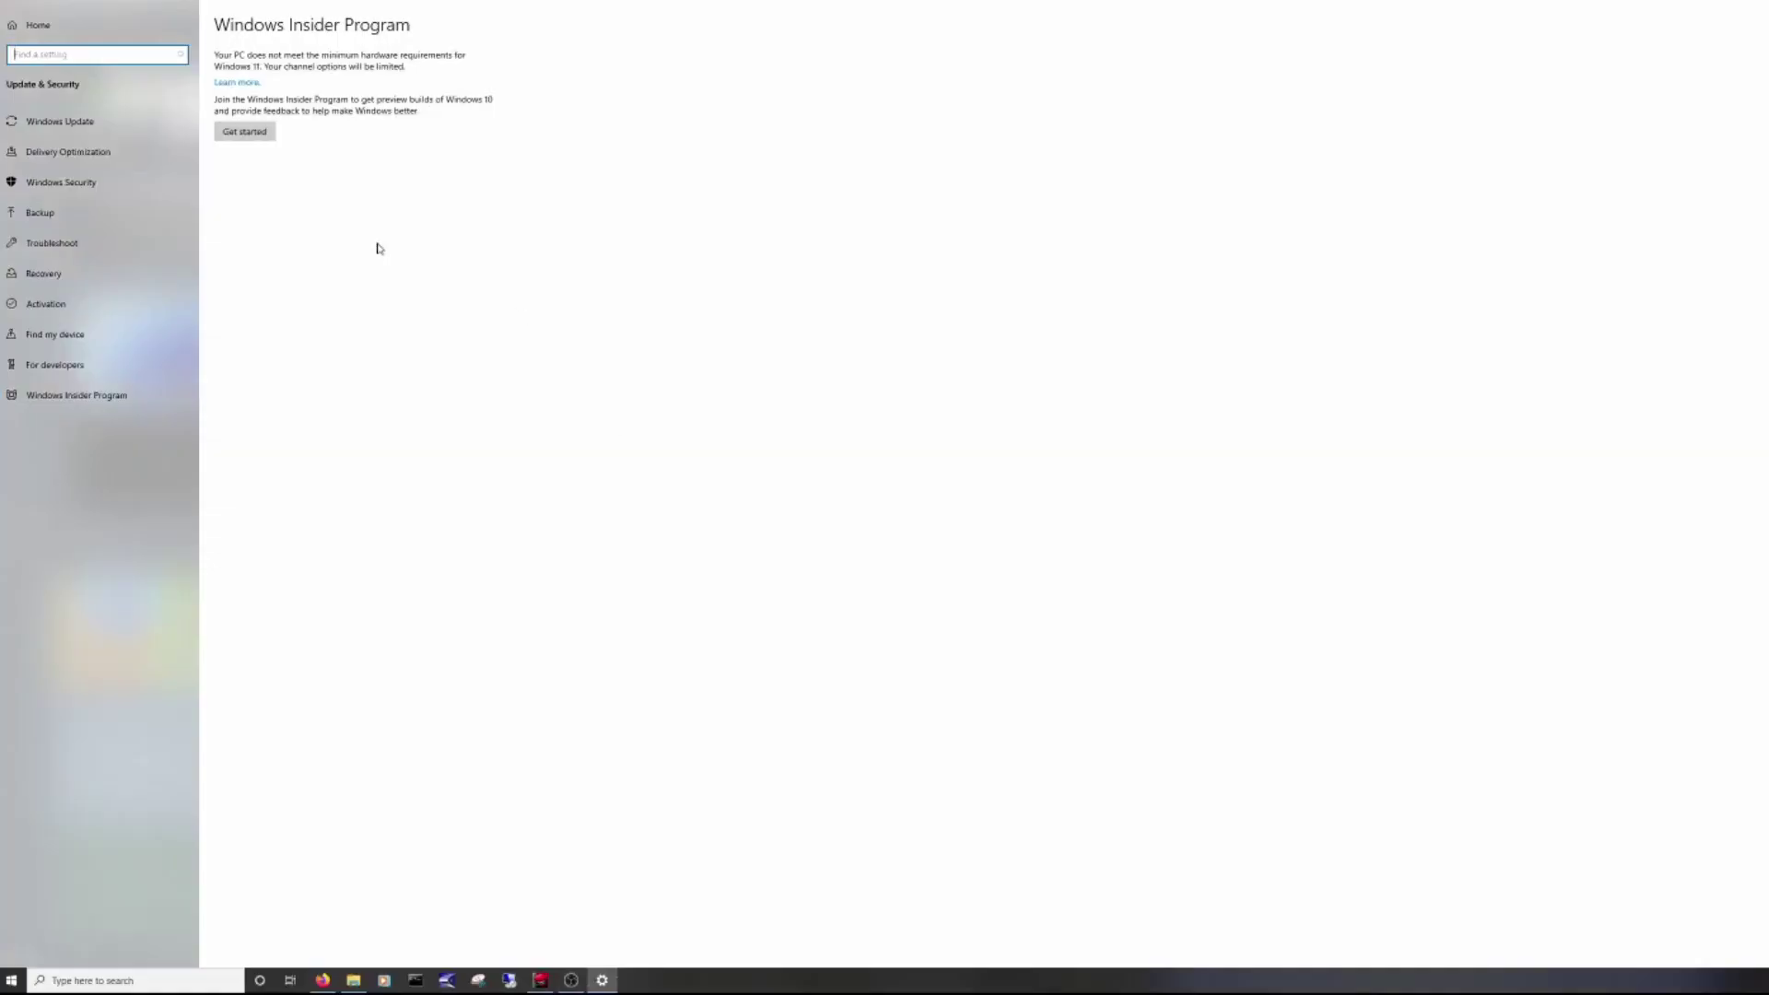
# Step: Start Insider sign-up, link a Microsoft account, and begin entering the account e-mail
pyautogui.click(249, 134)
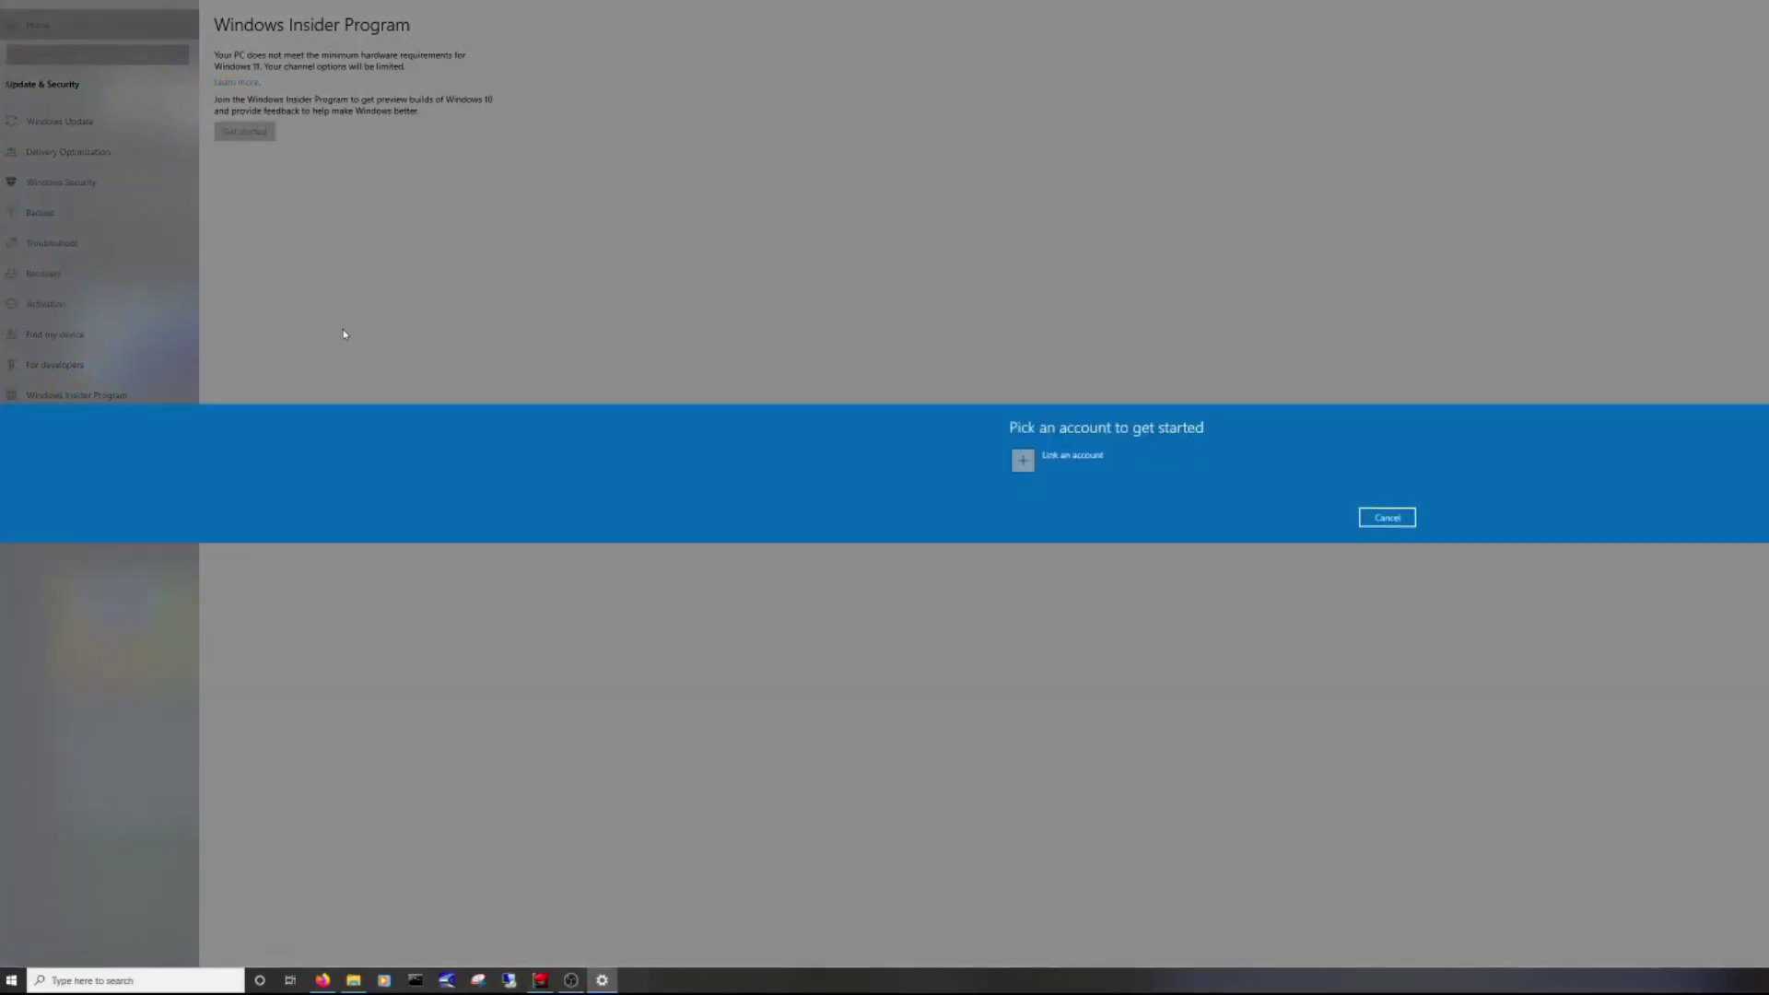
pyautogui.click(1052, 463)
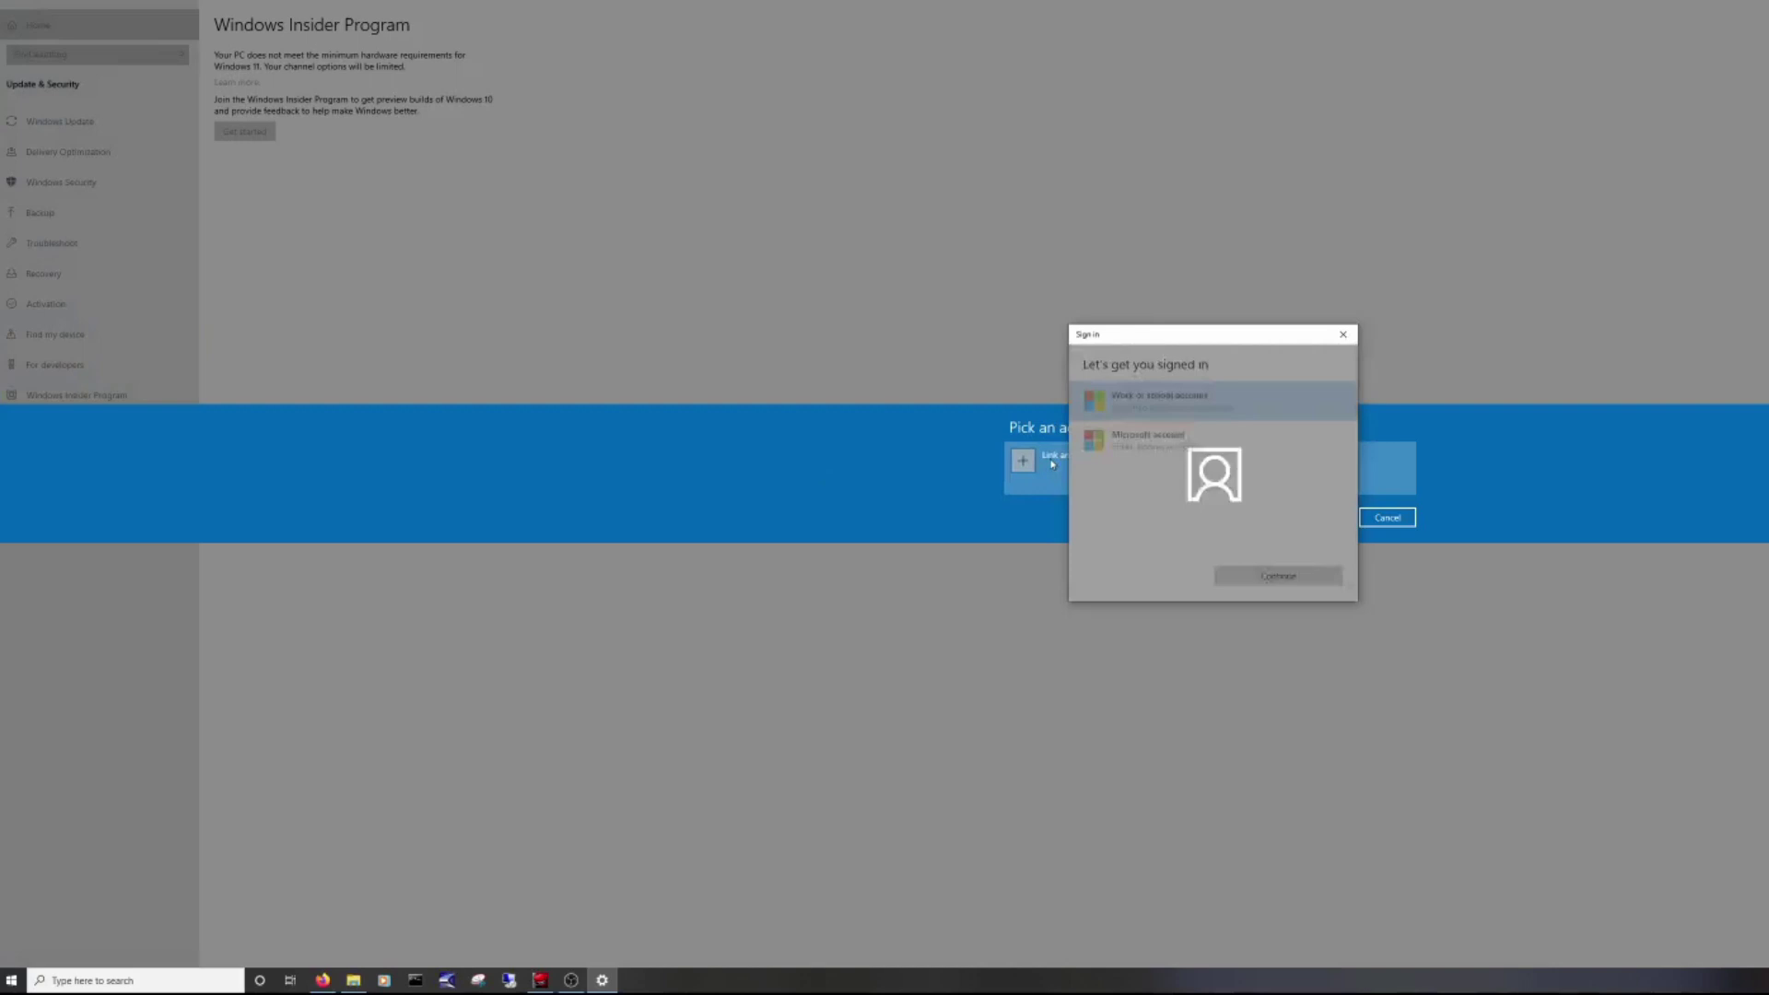
pyautogui.click(1137, 437)
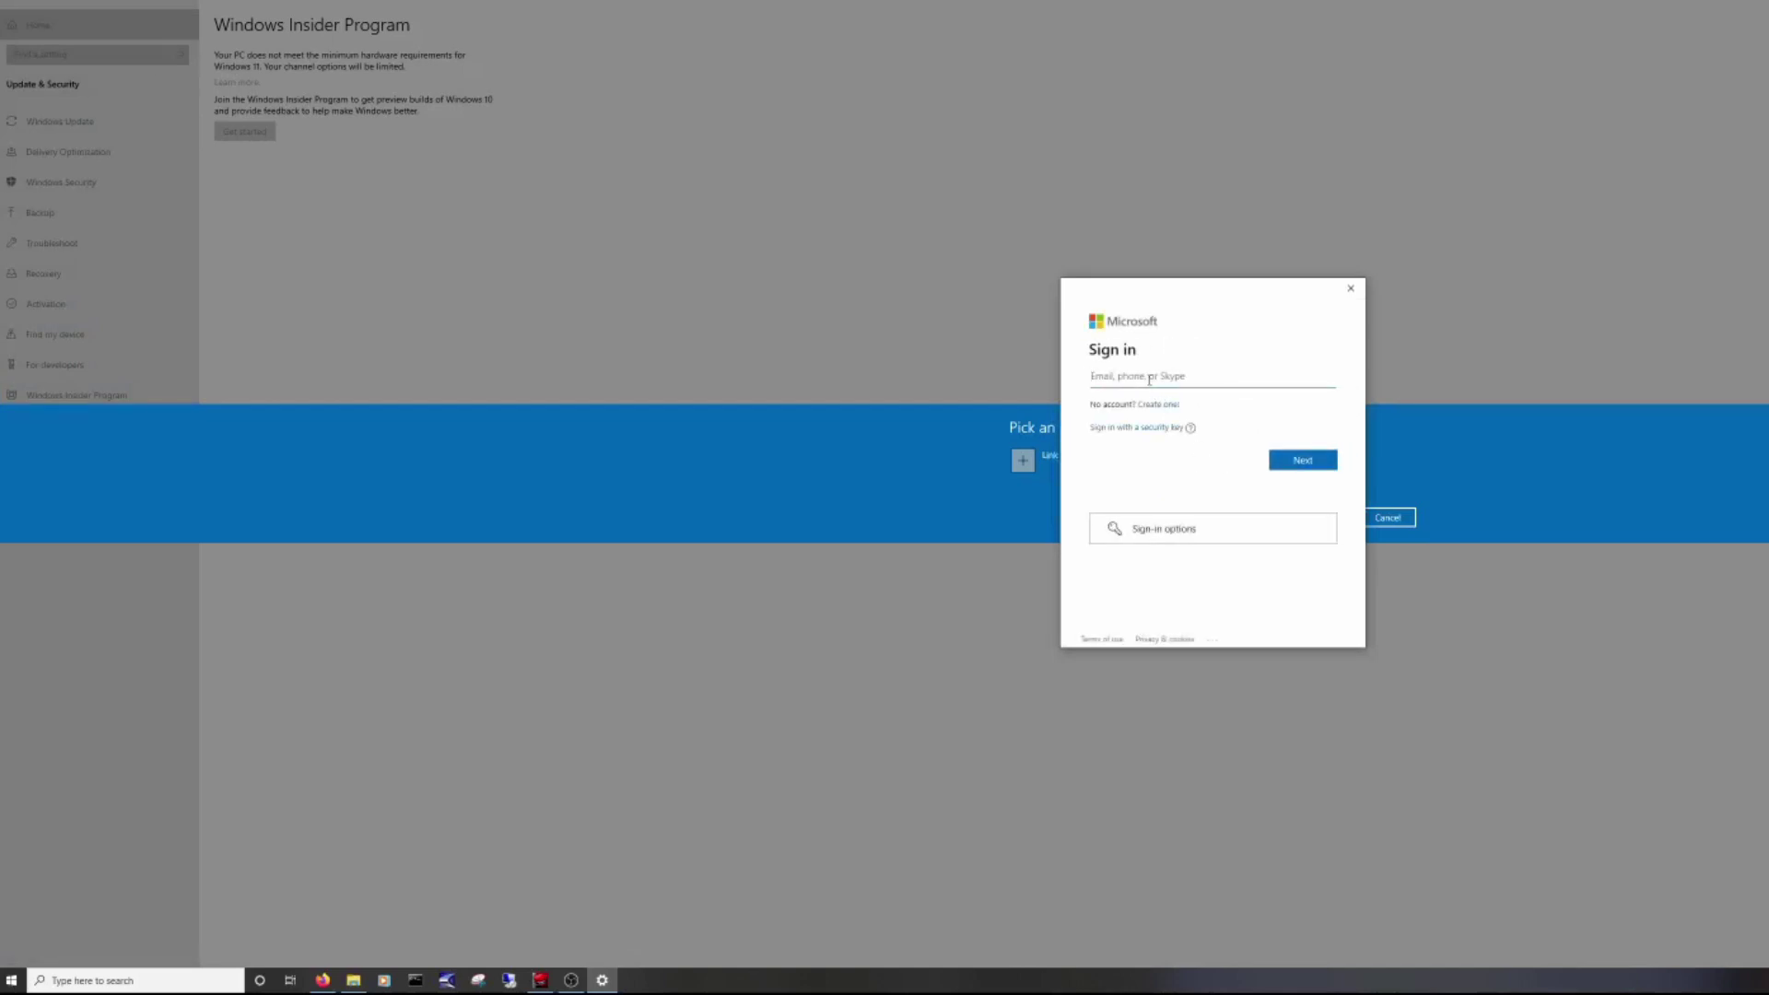
pyautogui.write('Mus')
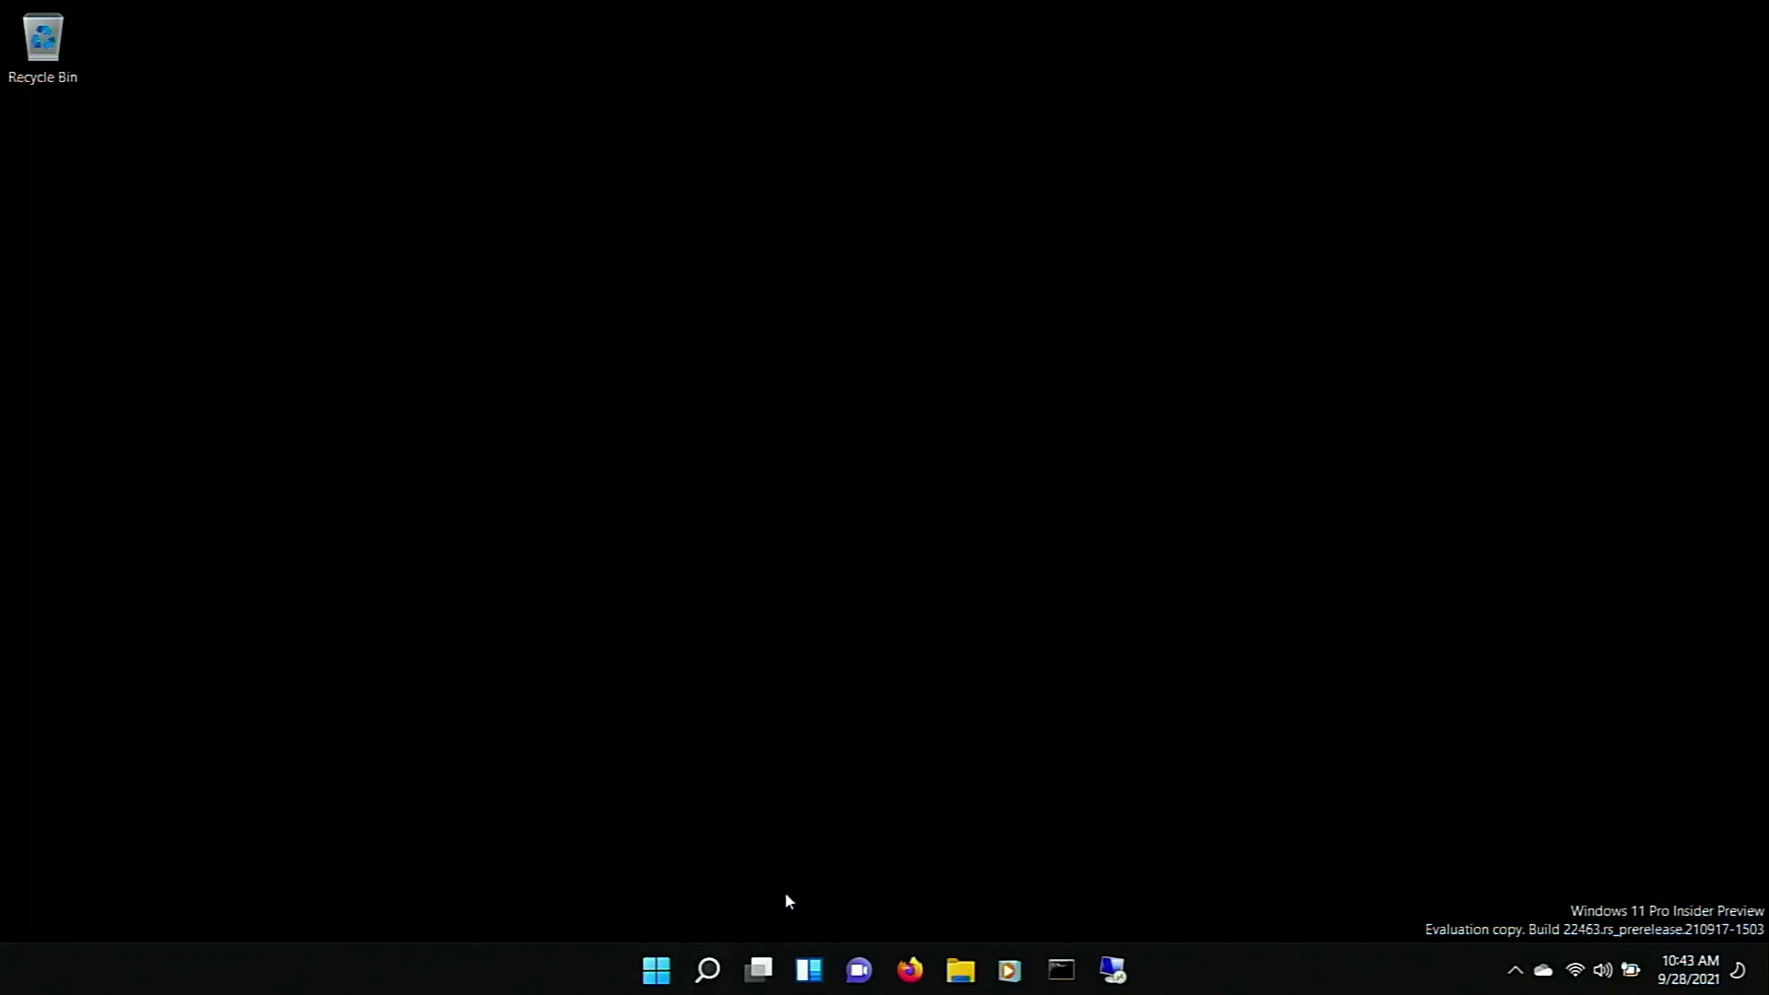
# Step: Apply the light Windows theme from Personalize for the blue Bloom wallpaper, then close Settings
pyautogui.rightClick(988, 370)
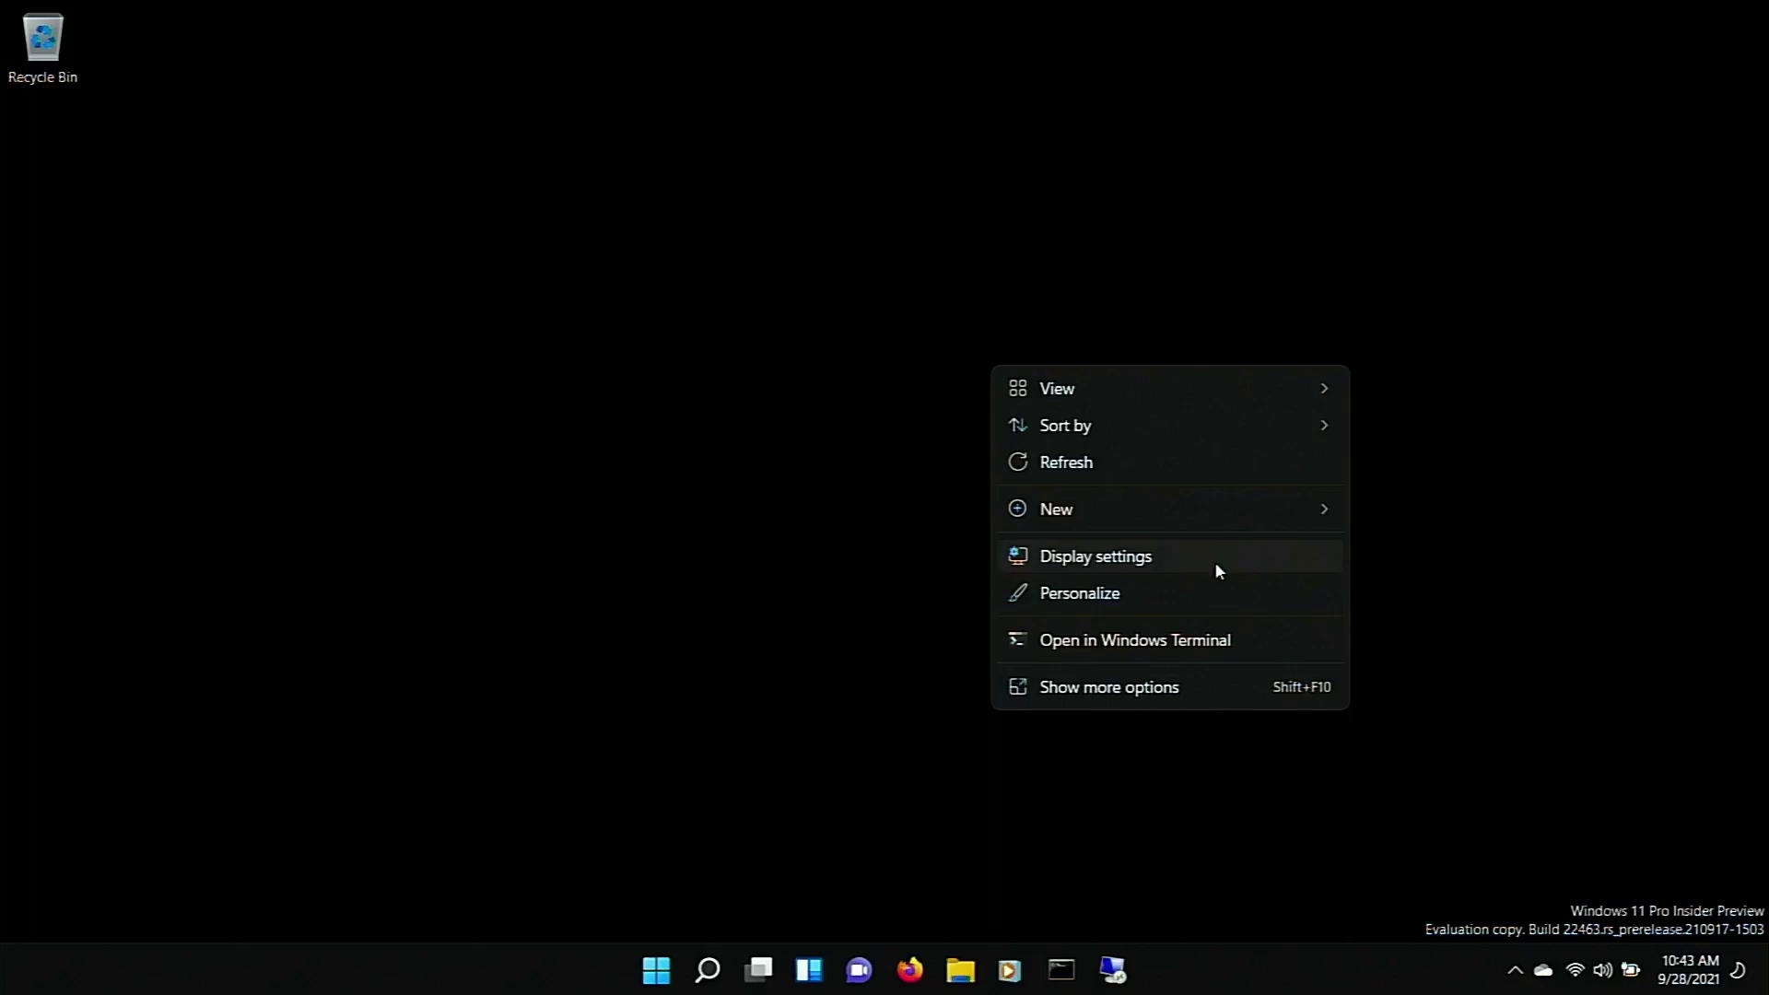
pyautogui.click(1069, 473)
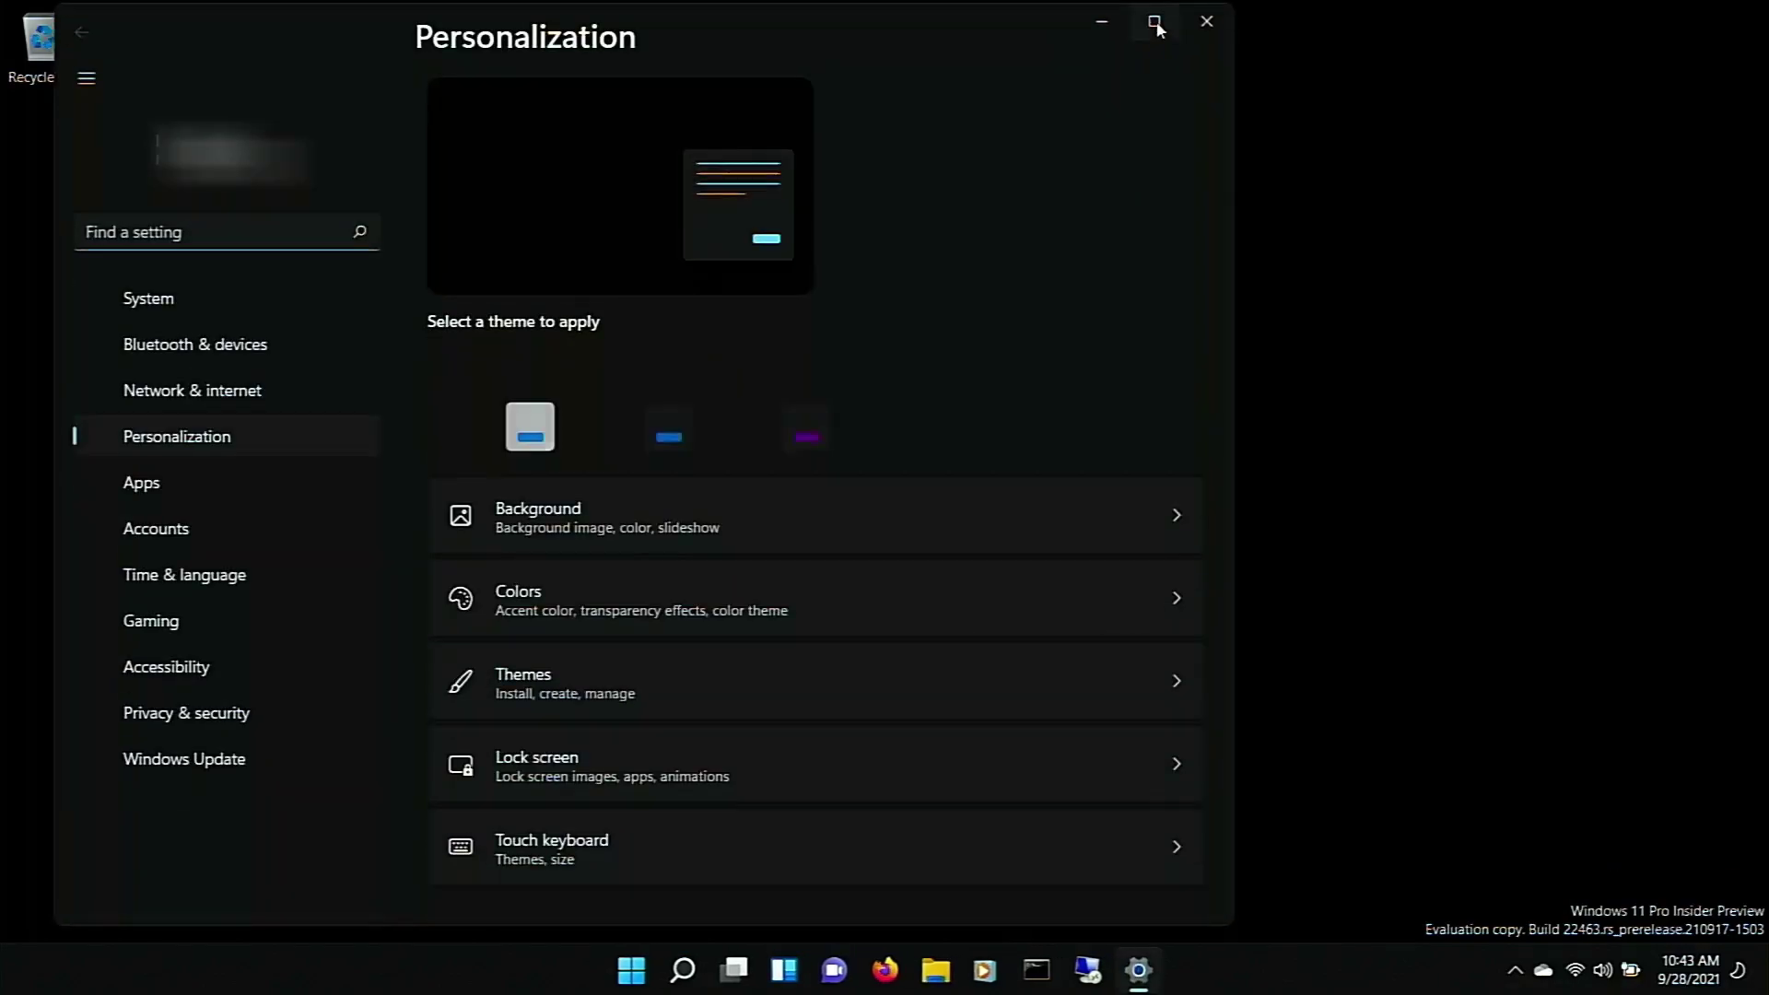
pyautogui.moveTo(1156, 26)
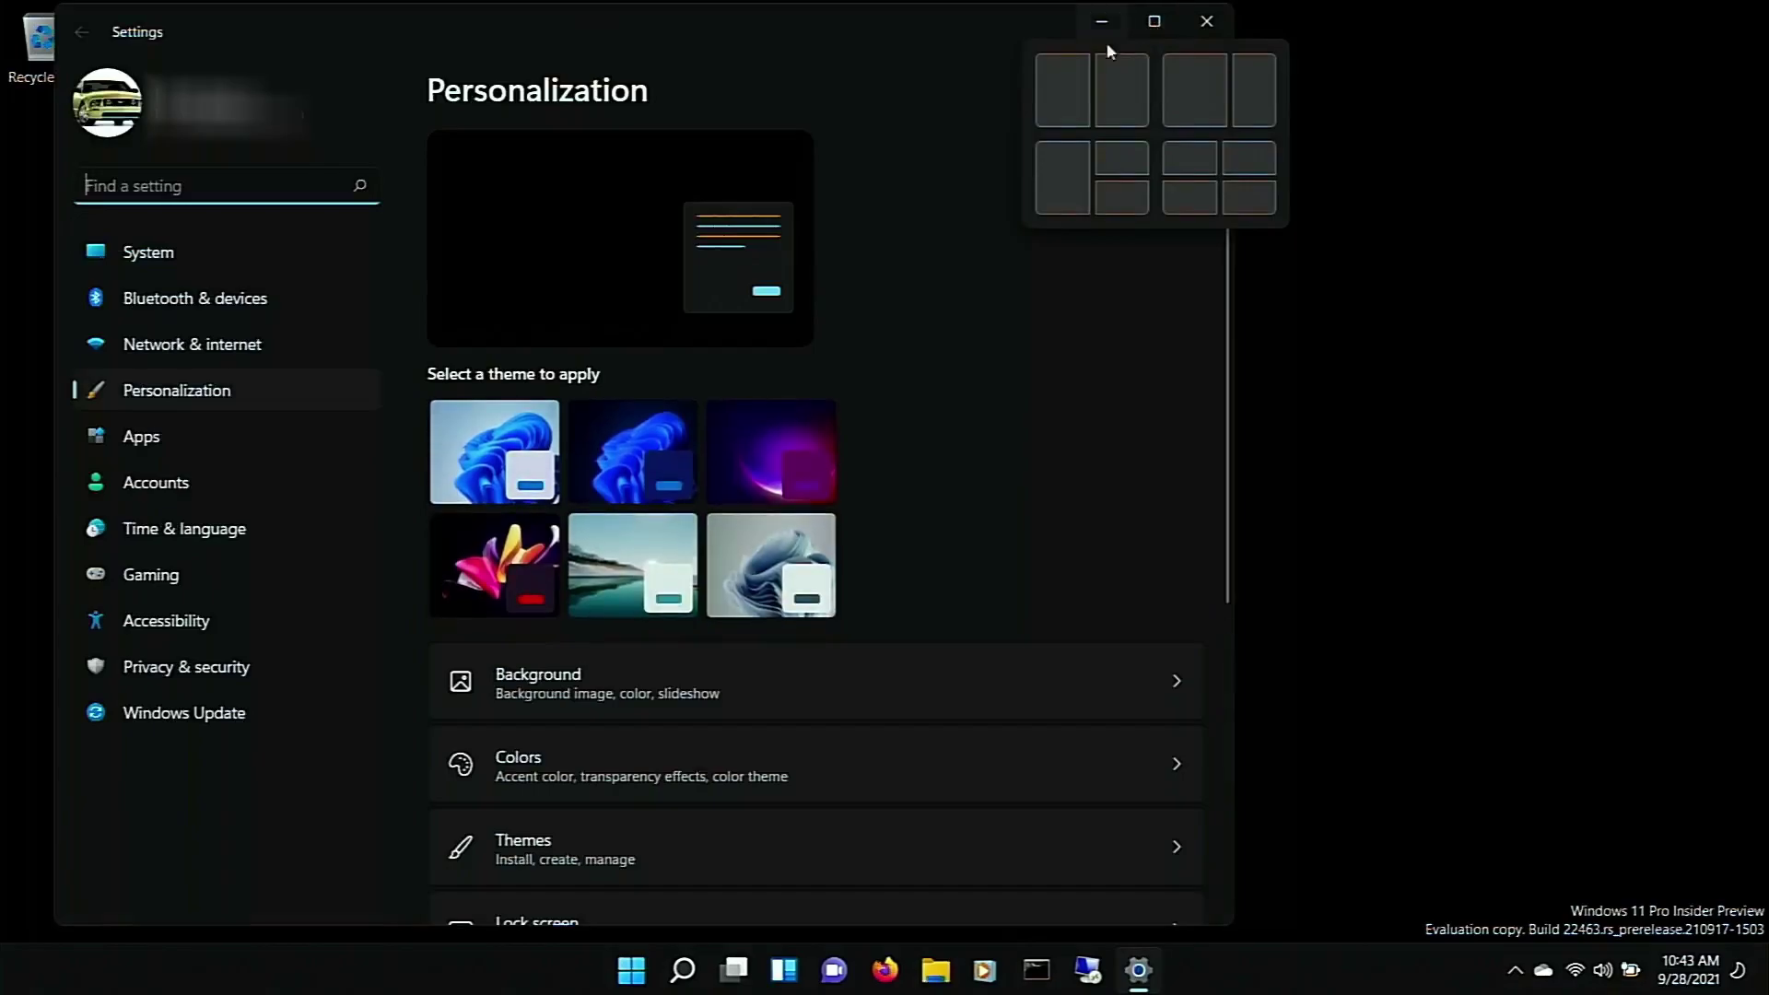
pyautogui.click(514, 461)
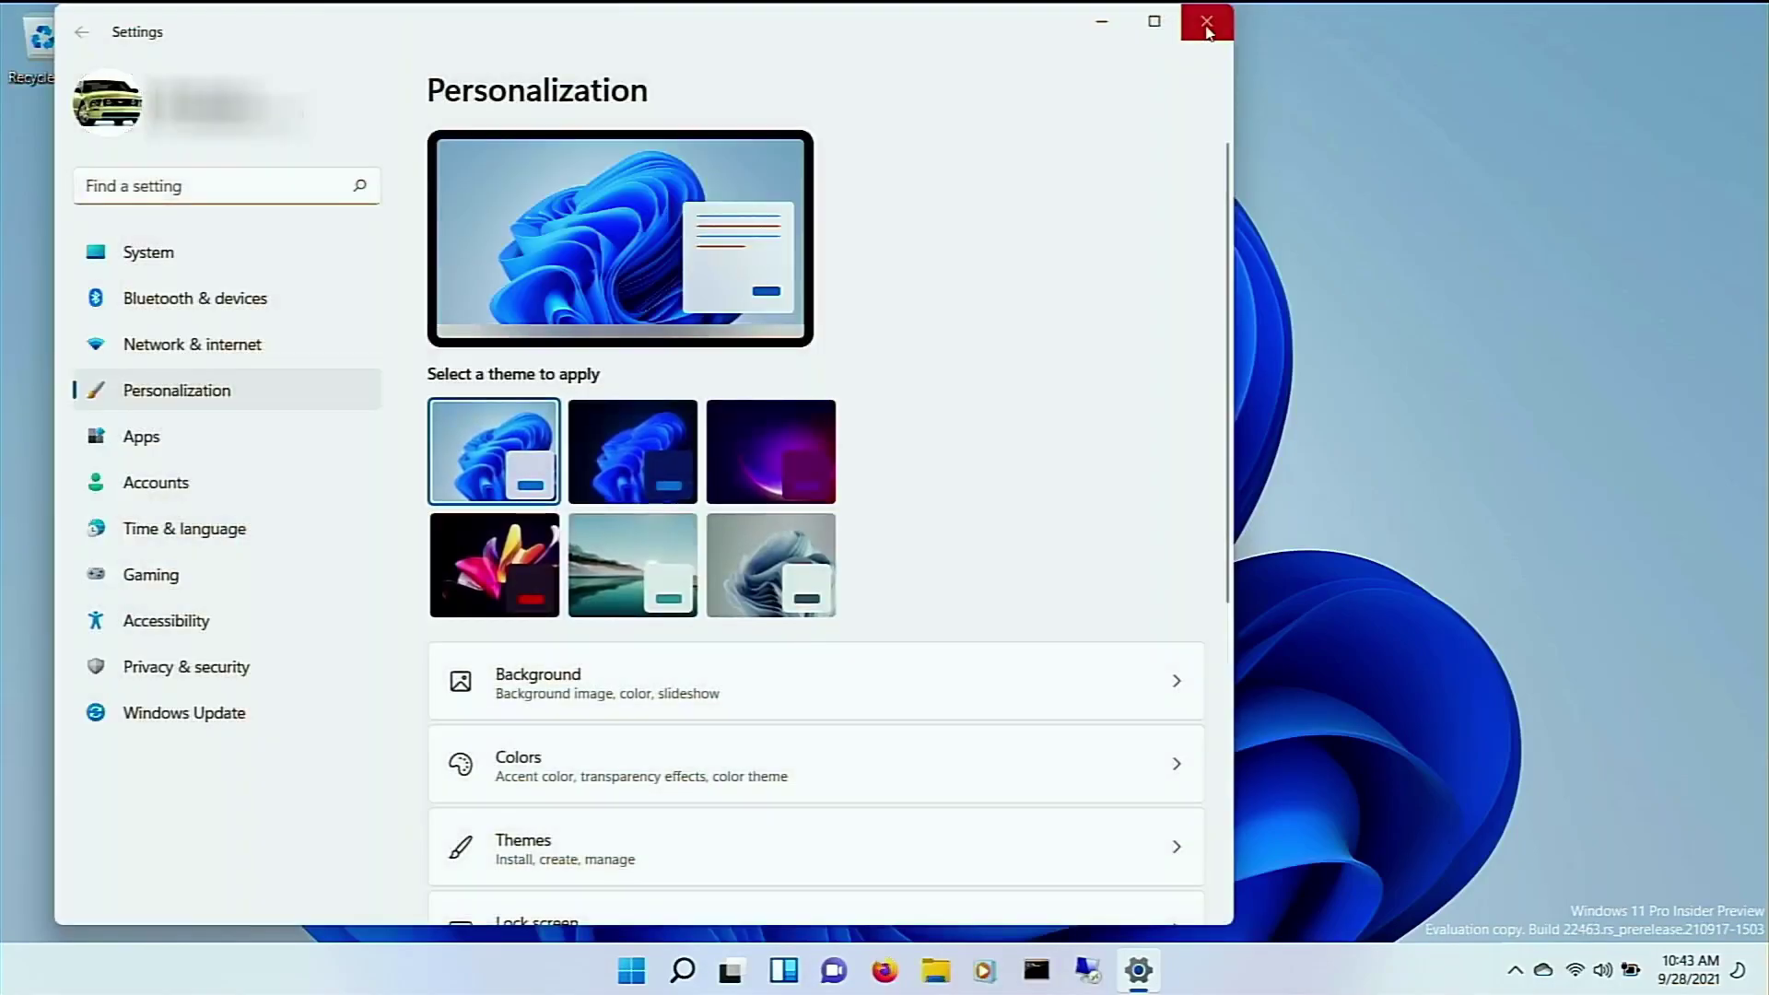
pyautogui.click(1205, 17)
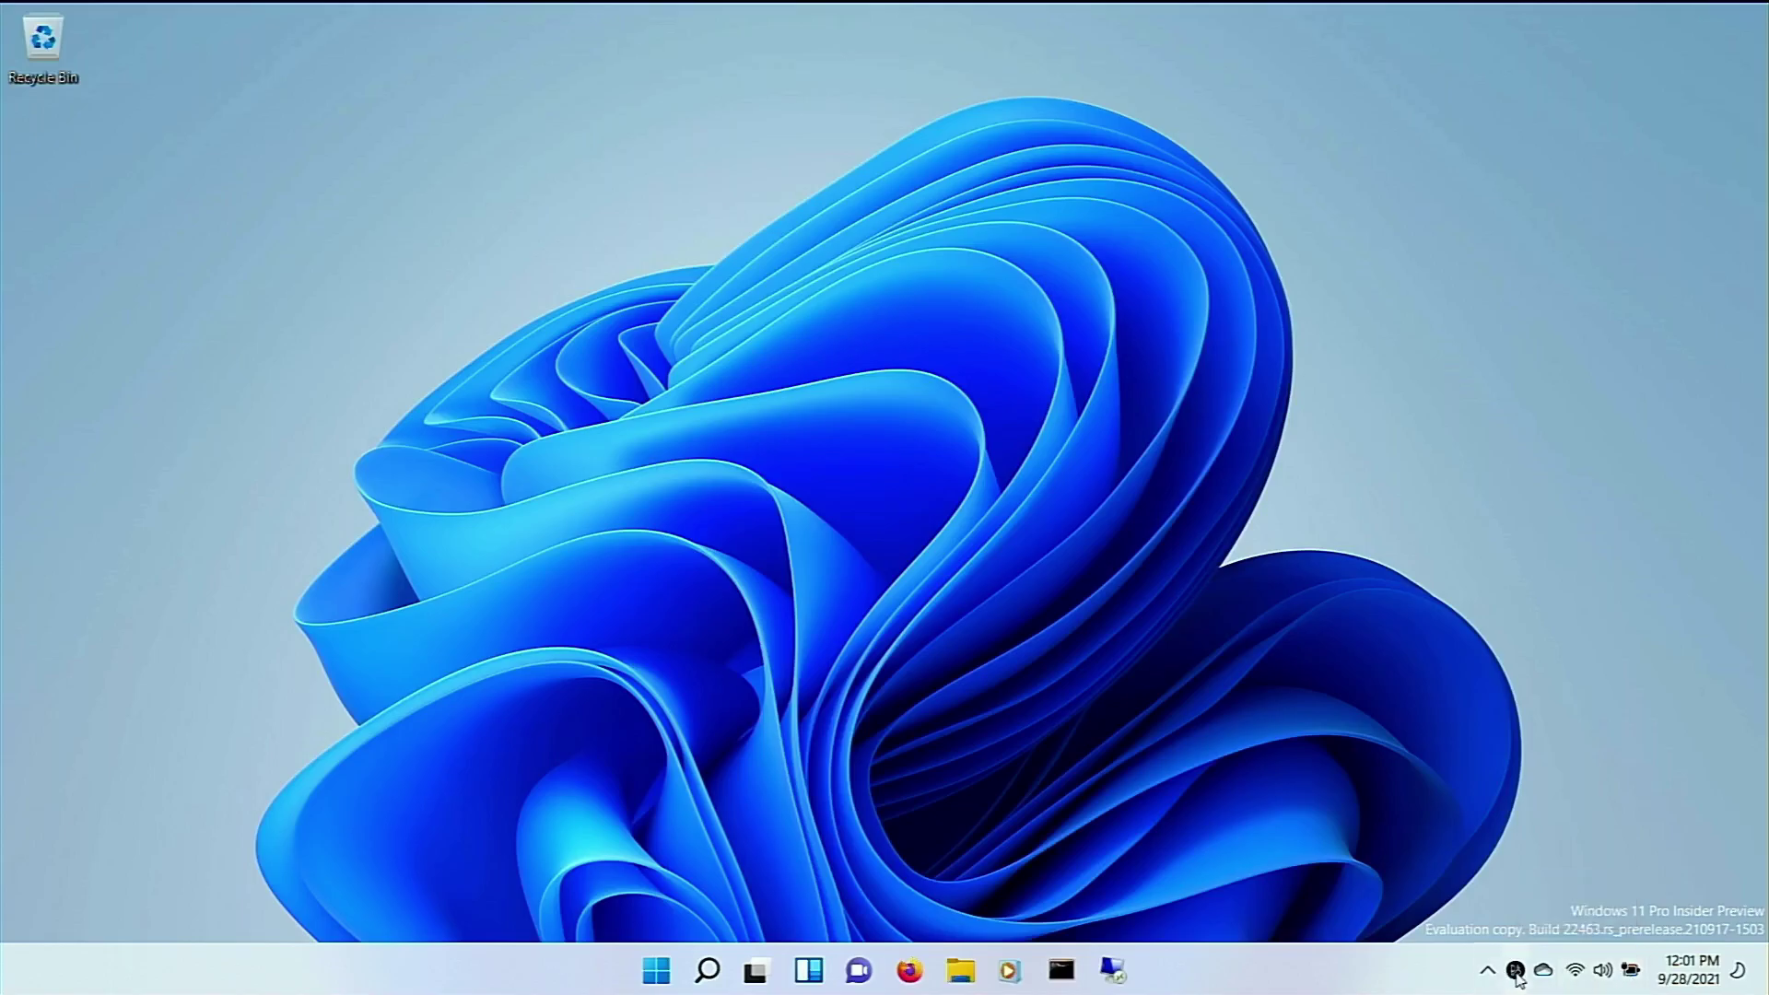
# Step: Move the Bang & Olufsen tray icon into the hidden icons and clear all notifications
pyautogui.moveTo(1515, 977); pyautogui.dragTo(1483, 978)
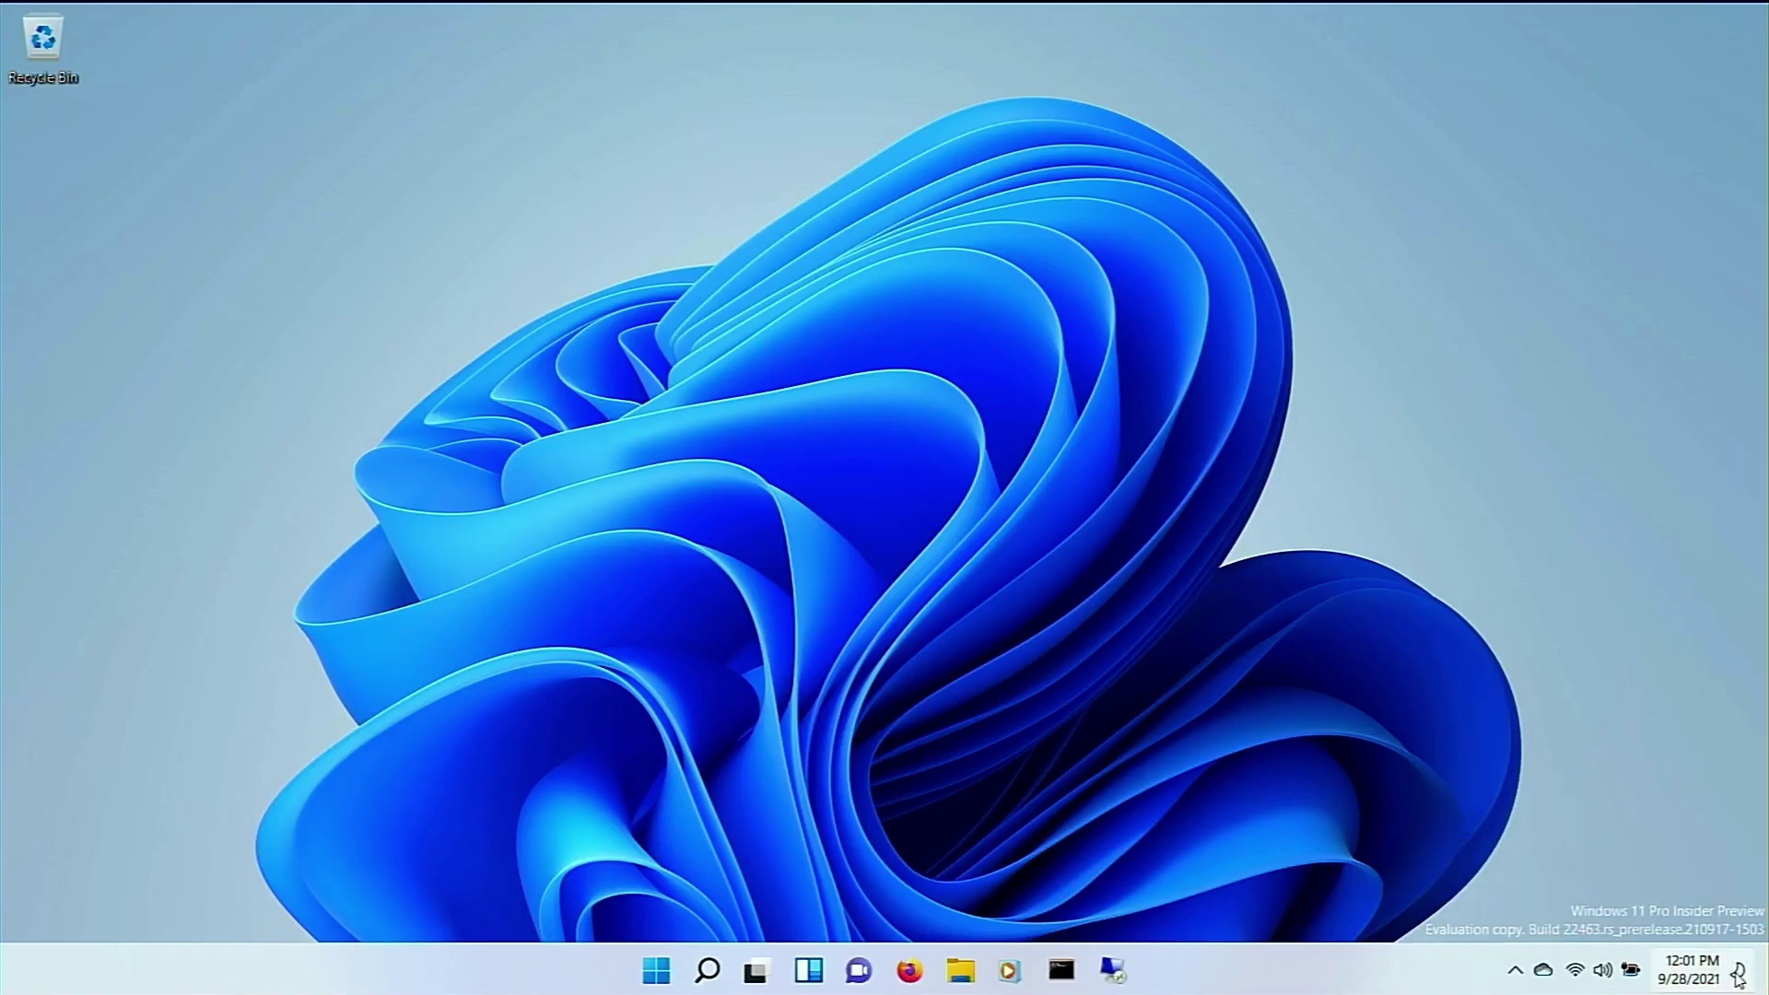
pyautogui.click(1740, 974)
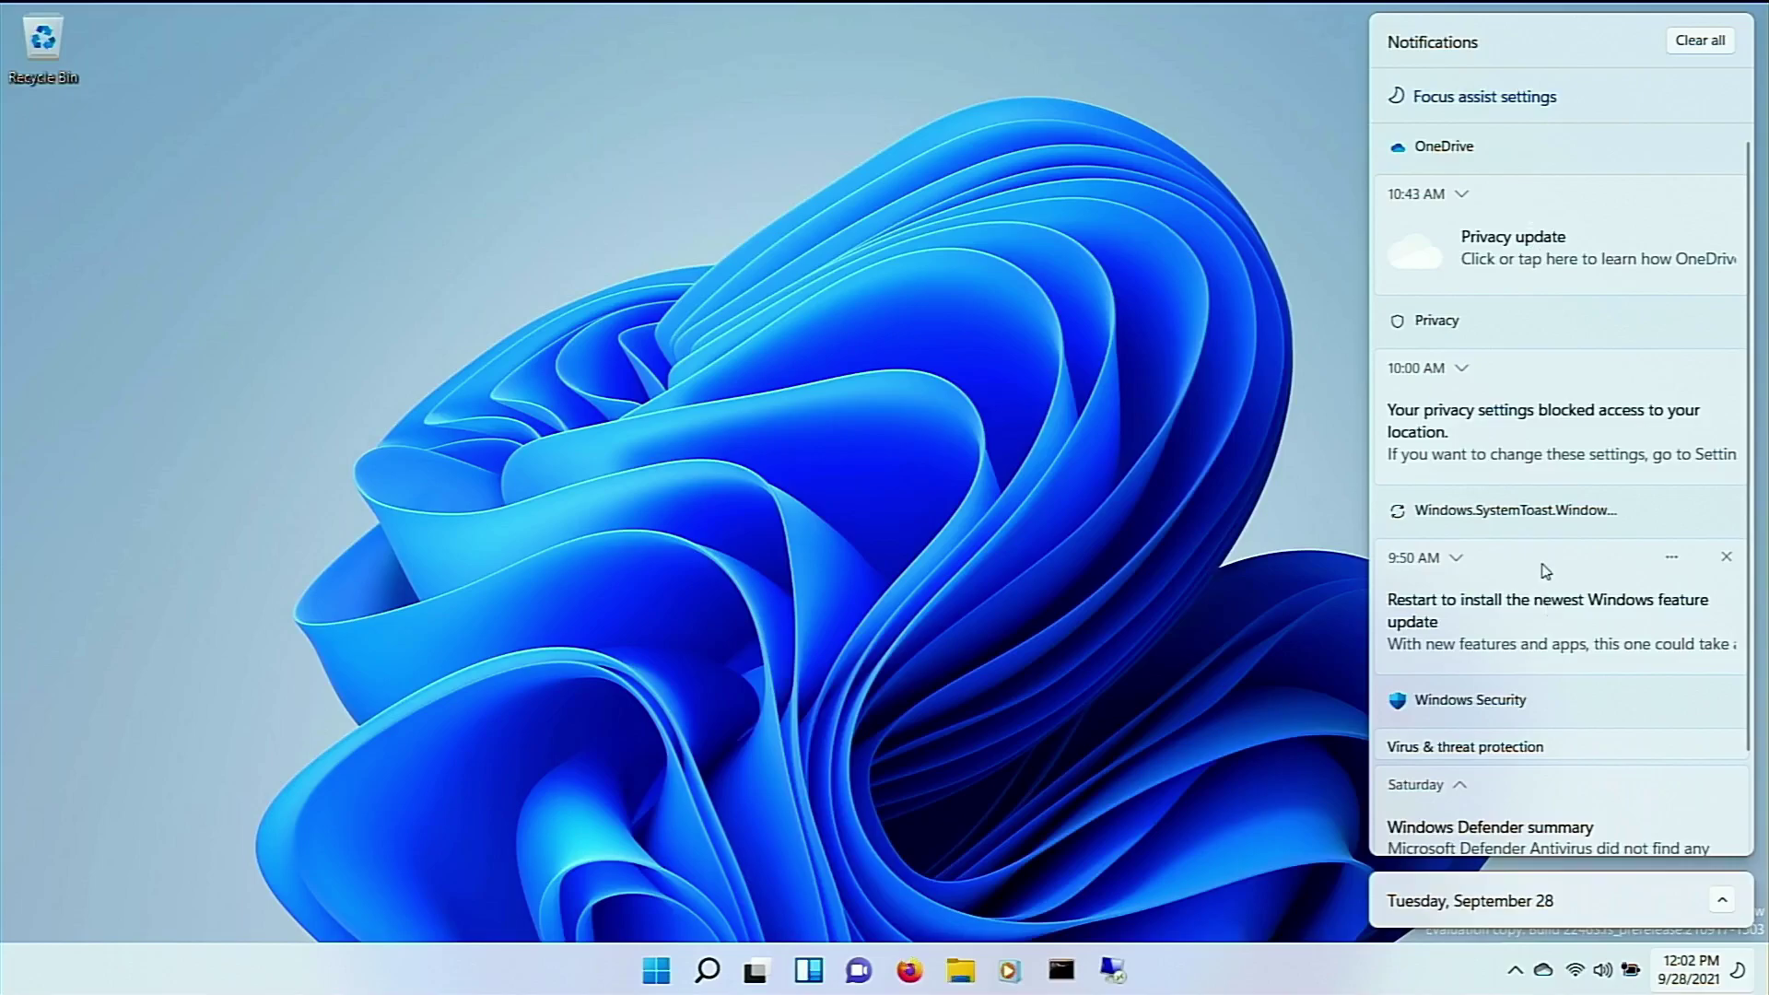
pyautogui.scroll(-2, 1584, 482)
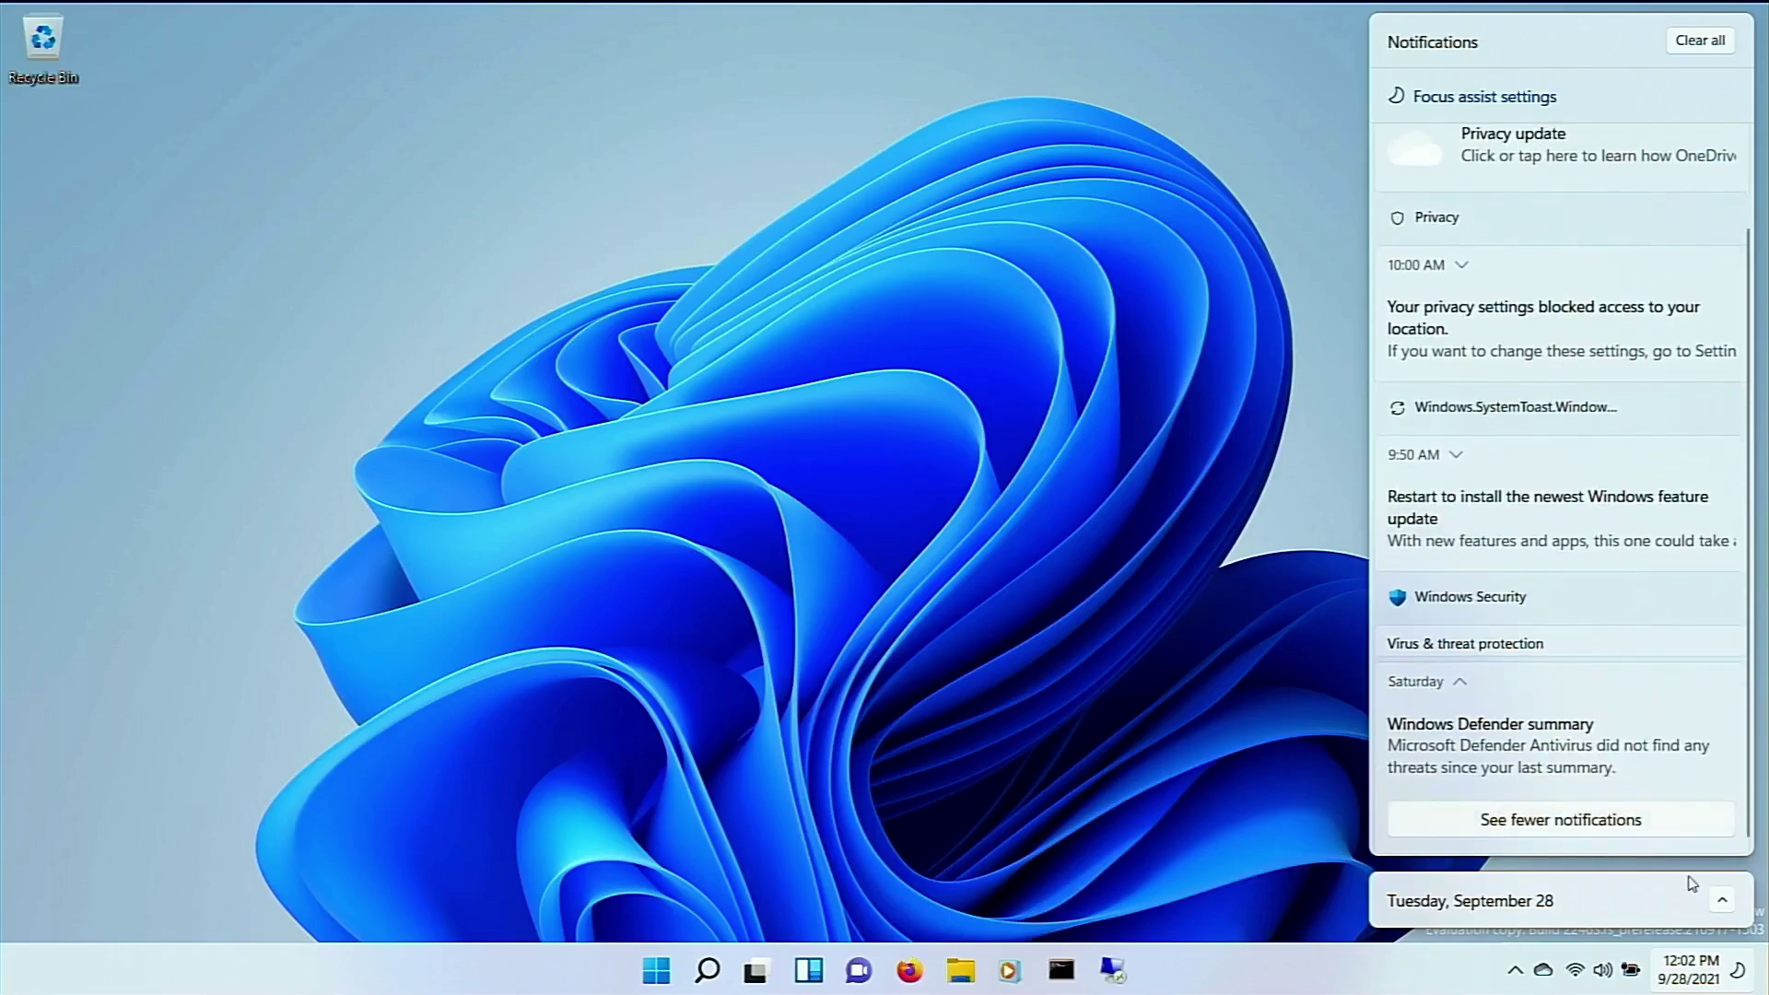
pyautogui.click(1699, 40)
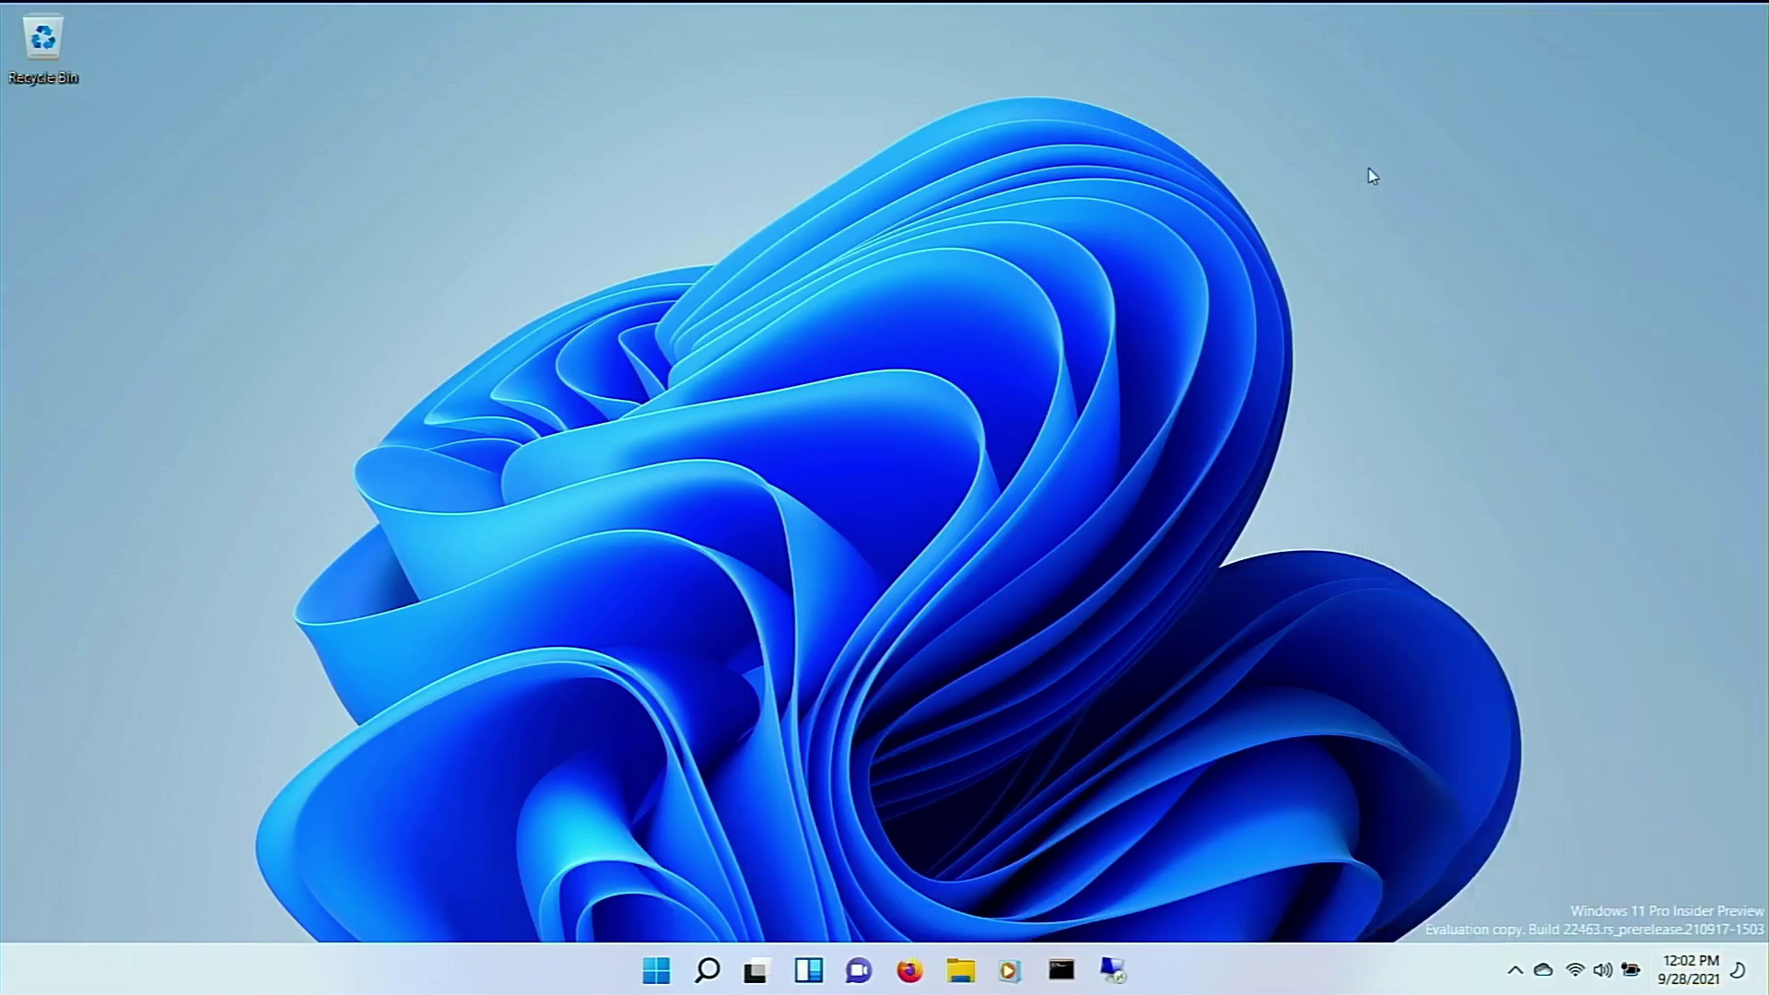
pyautogui.rightClick(1387, 207)
pyautogui.moveTo(1435, 236)
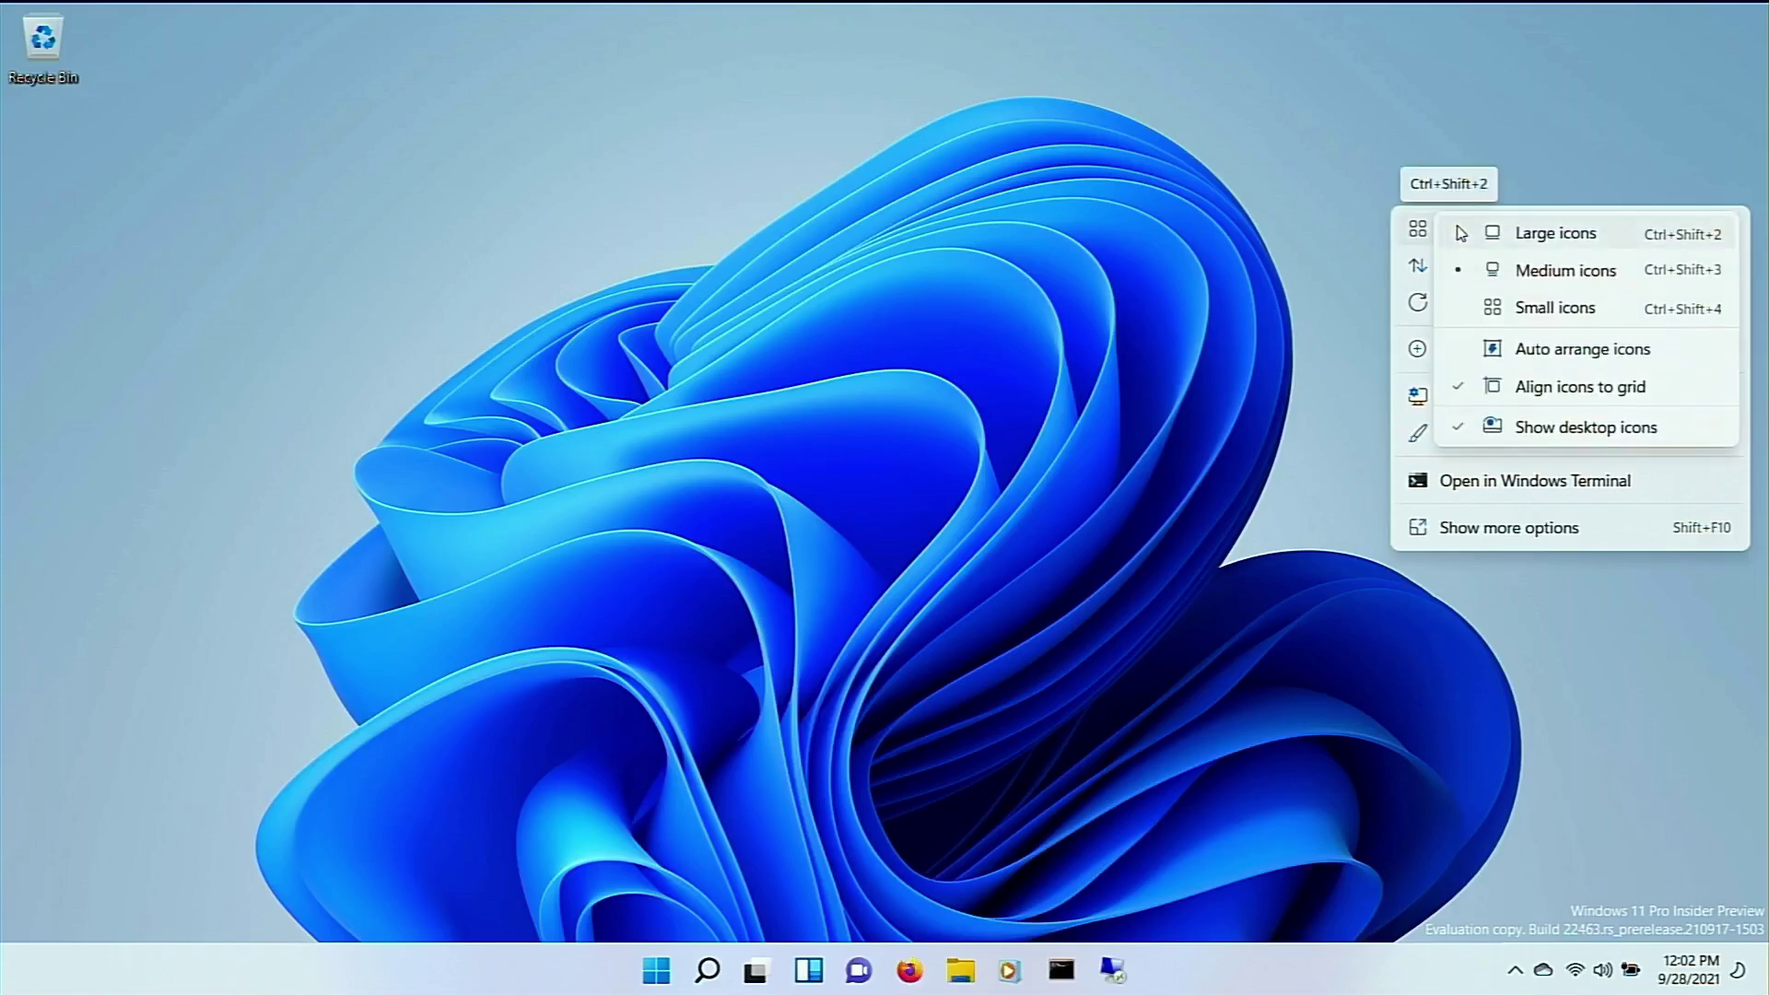
pyautogui.moveTo(1423, 267)
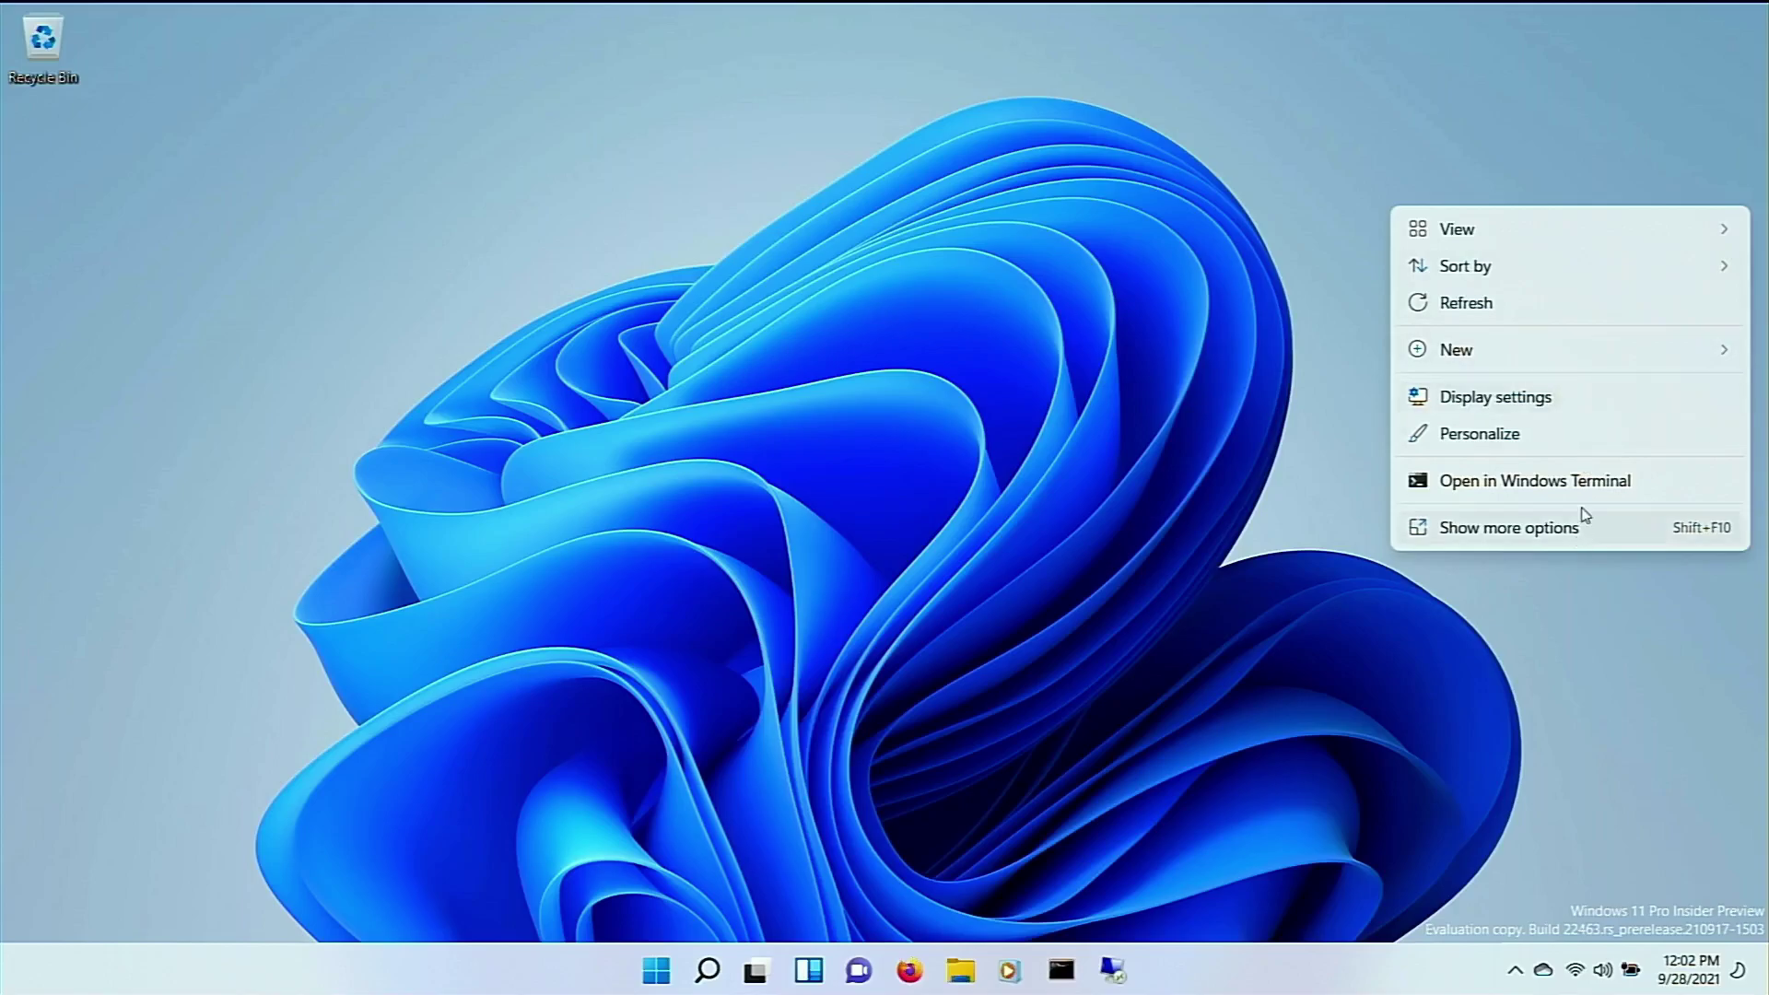
pyautogui.click(1521, 480)
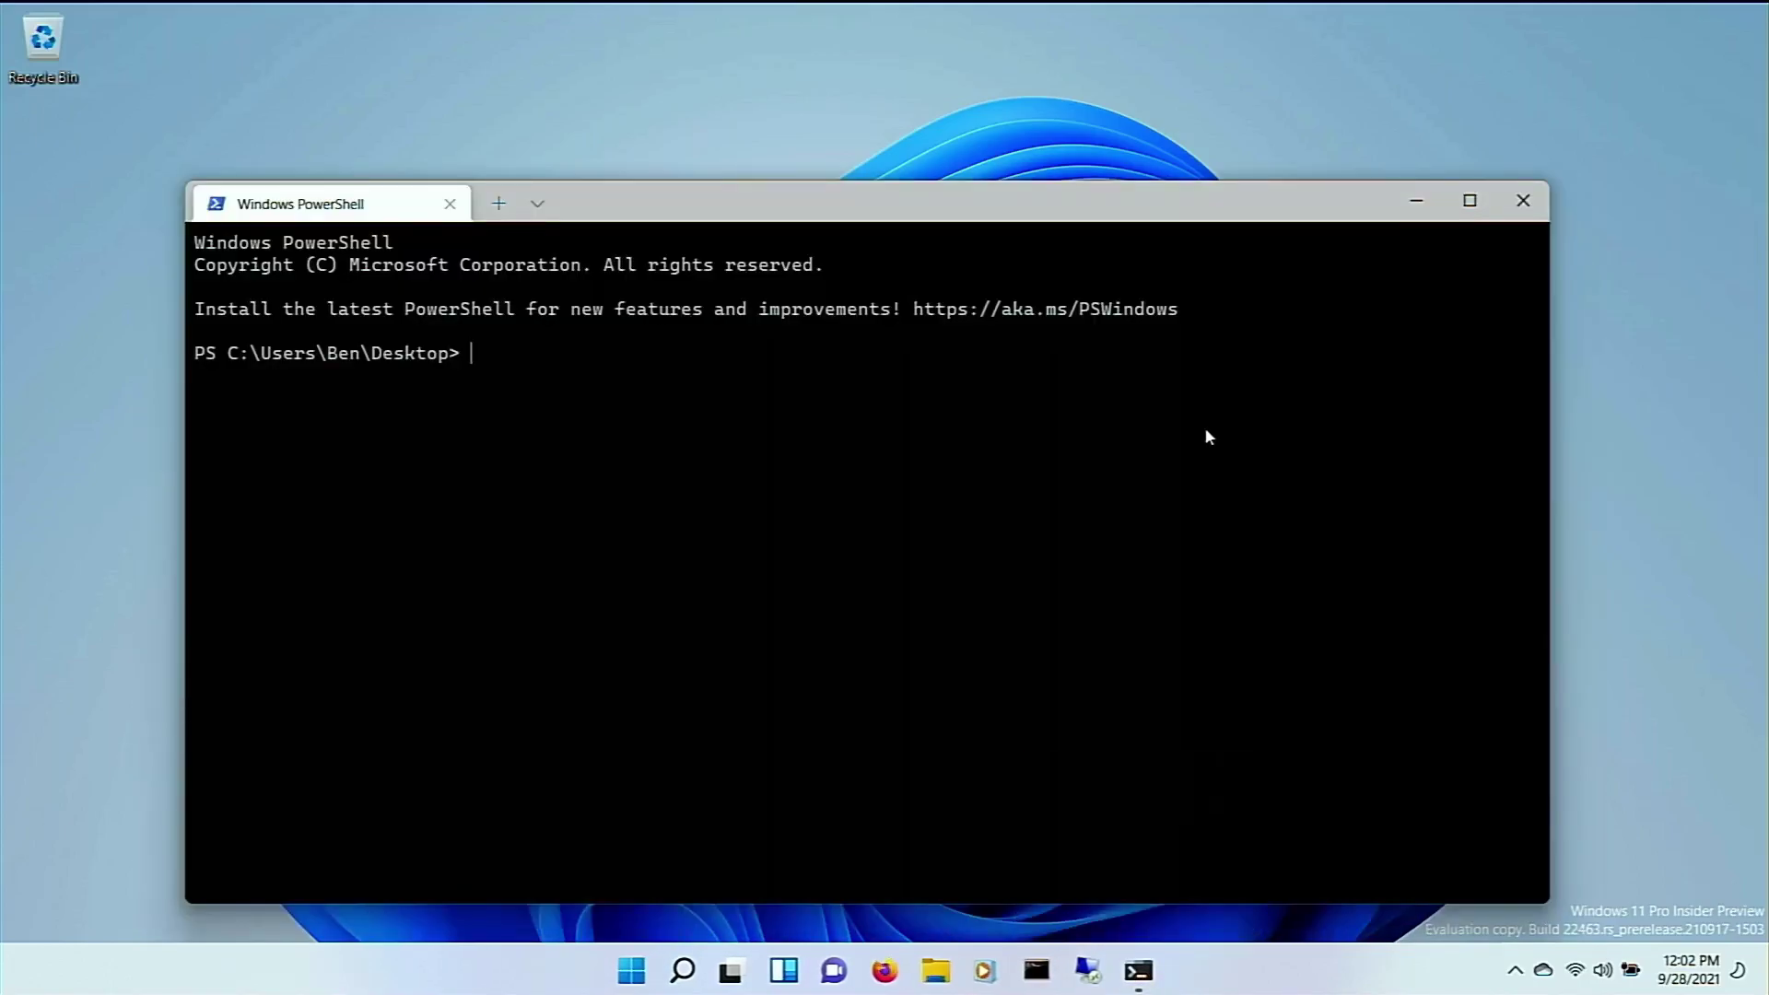
pyautogui.click(1523, 200)
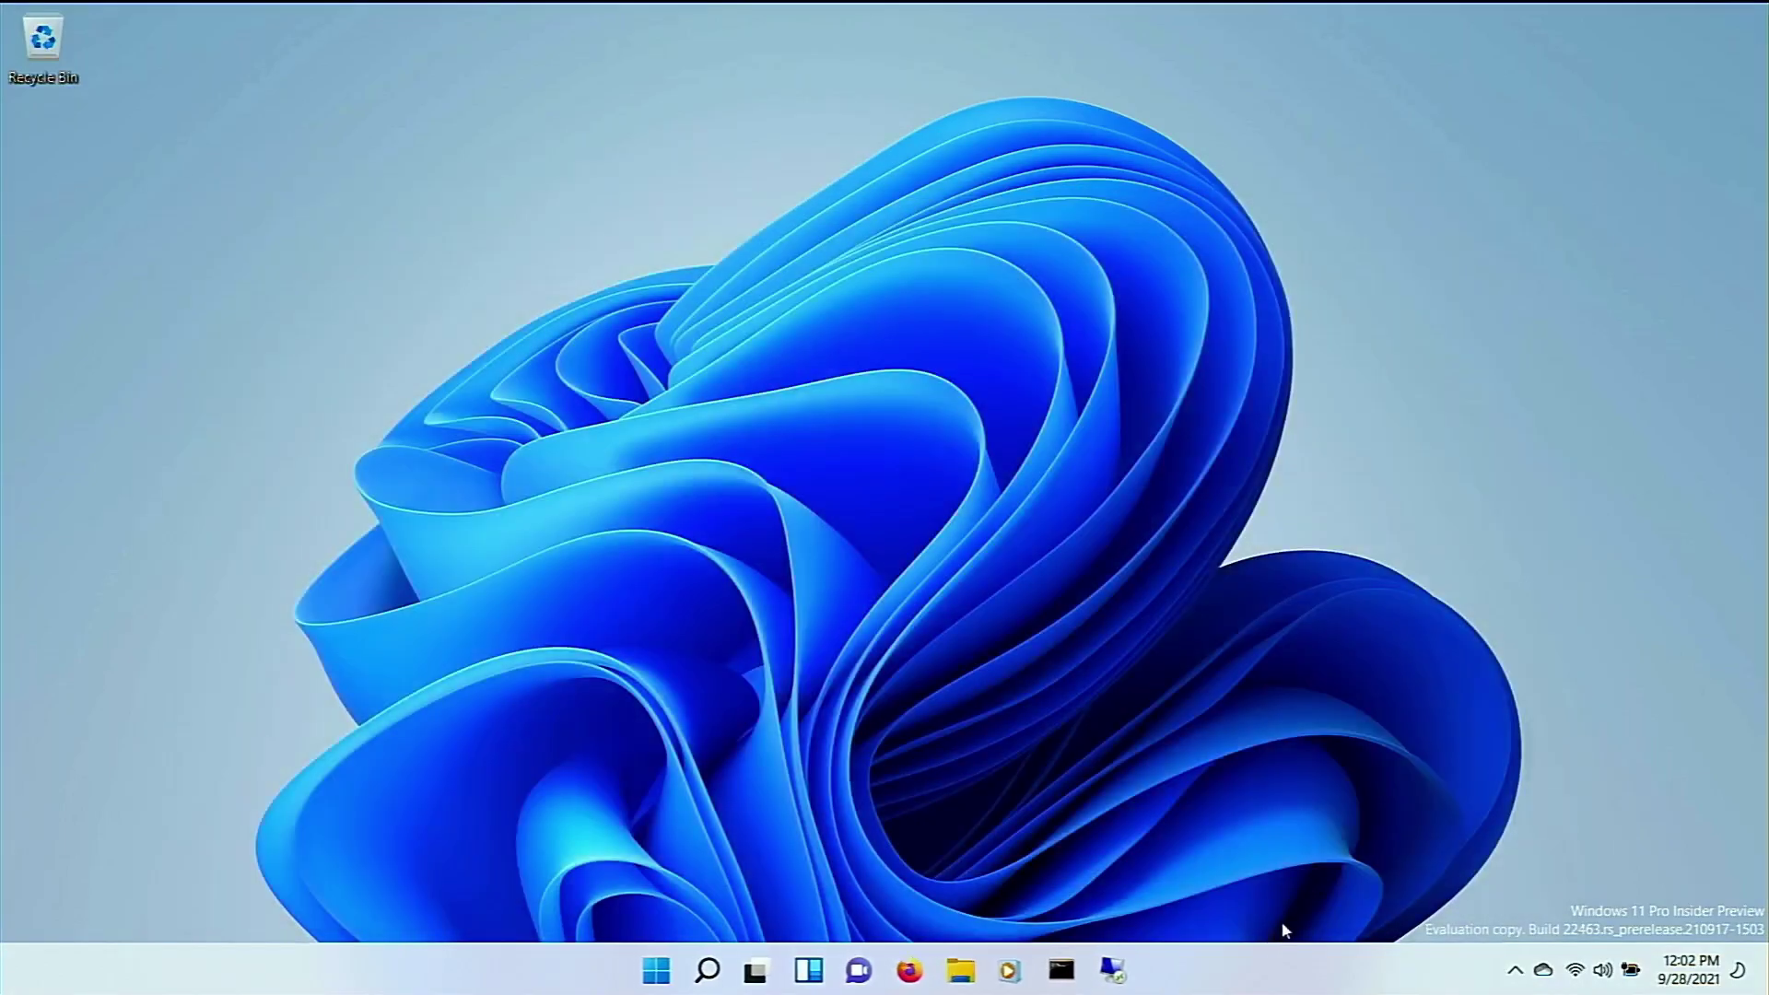
# Step: In Start, flip between the two pinned-app pages, try dragging Clipchamp, and end on page one
pyautogui.click(656, 980)
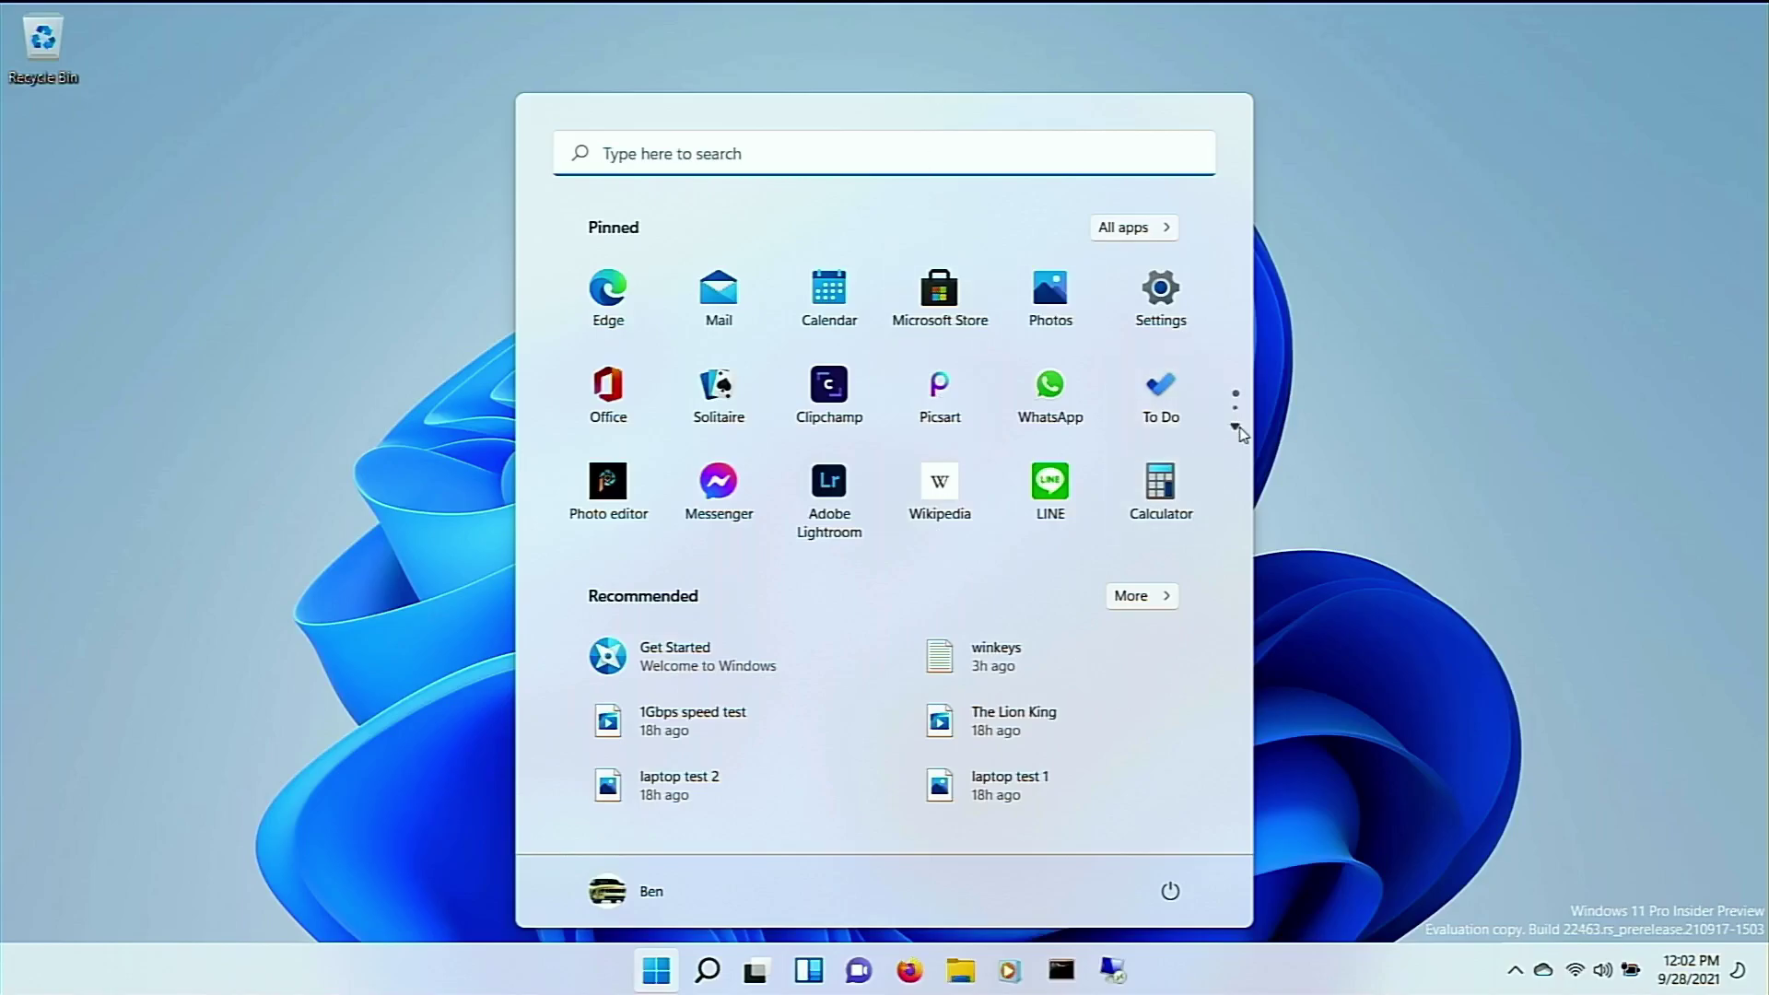
pyautogui.click(1238, 428)
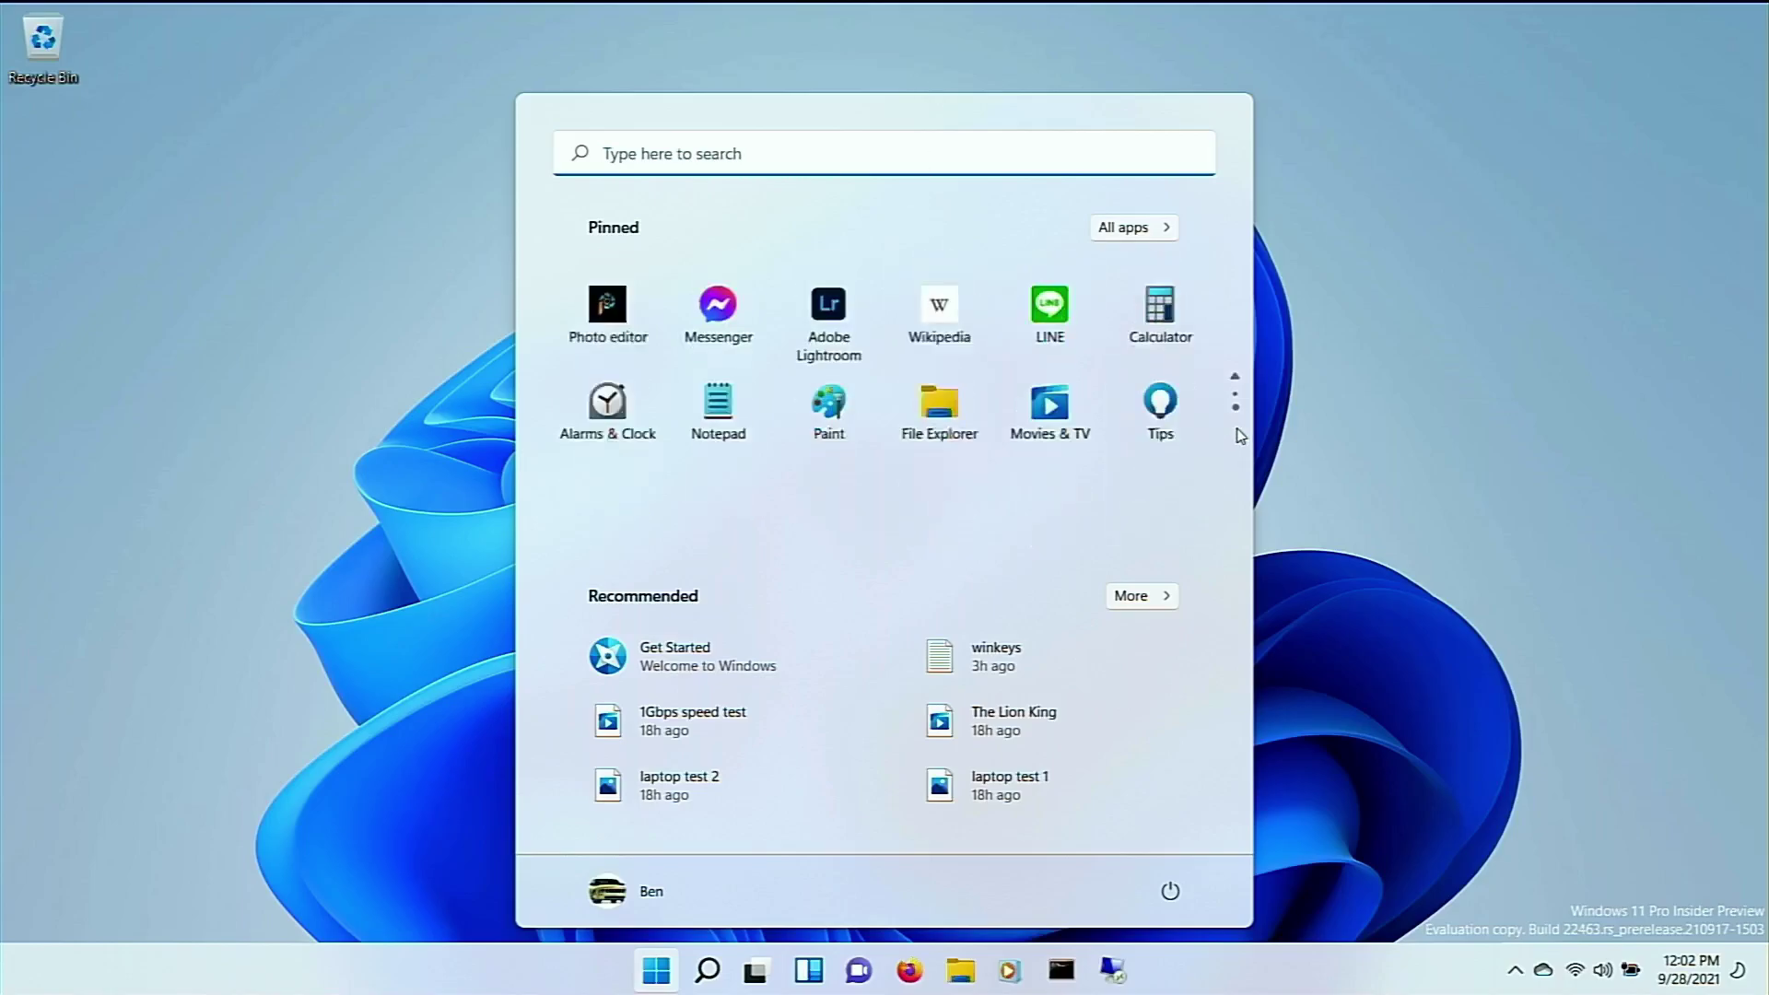
pyautogui.click(1236, 379)
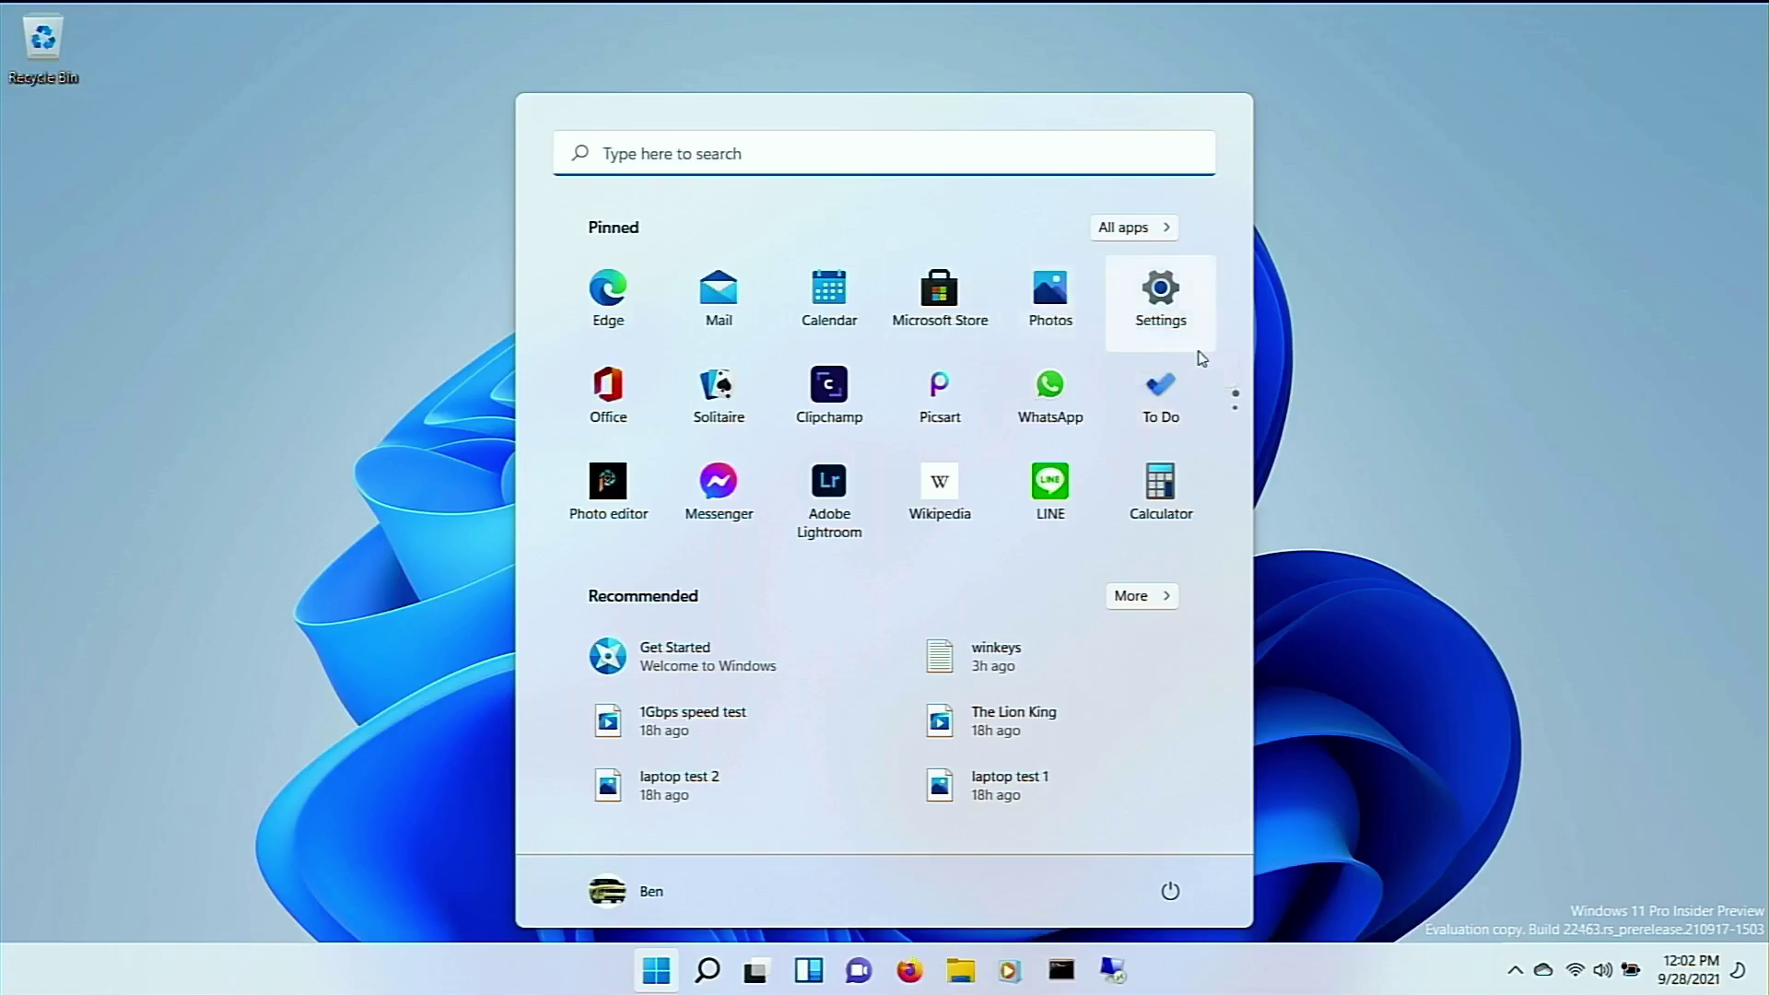
pyautogui.click(1239, 433)
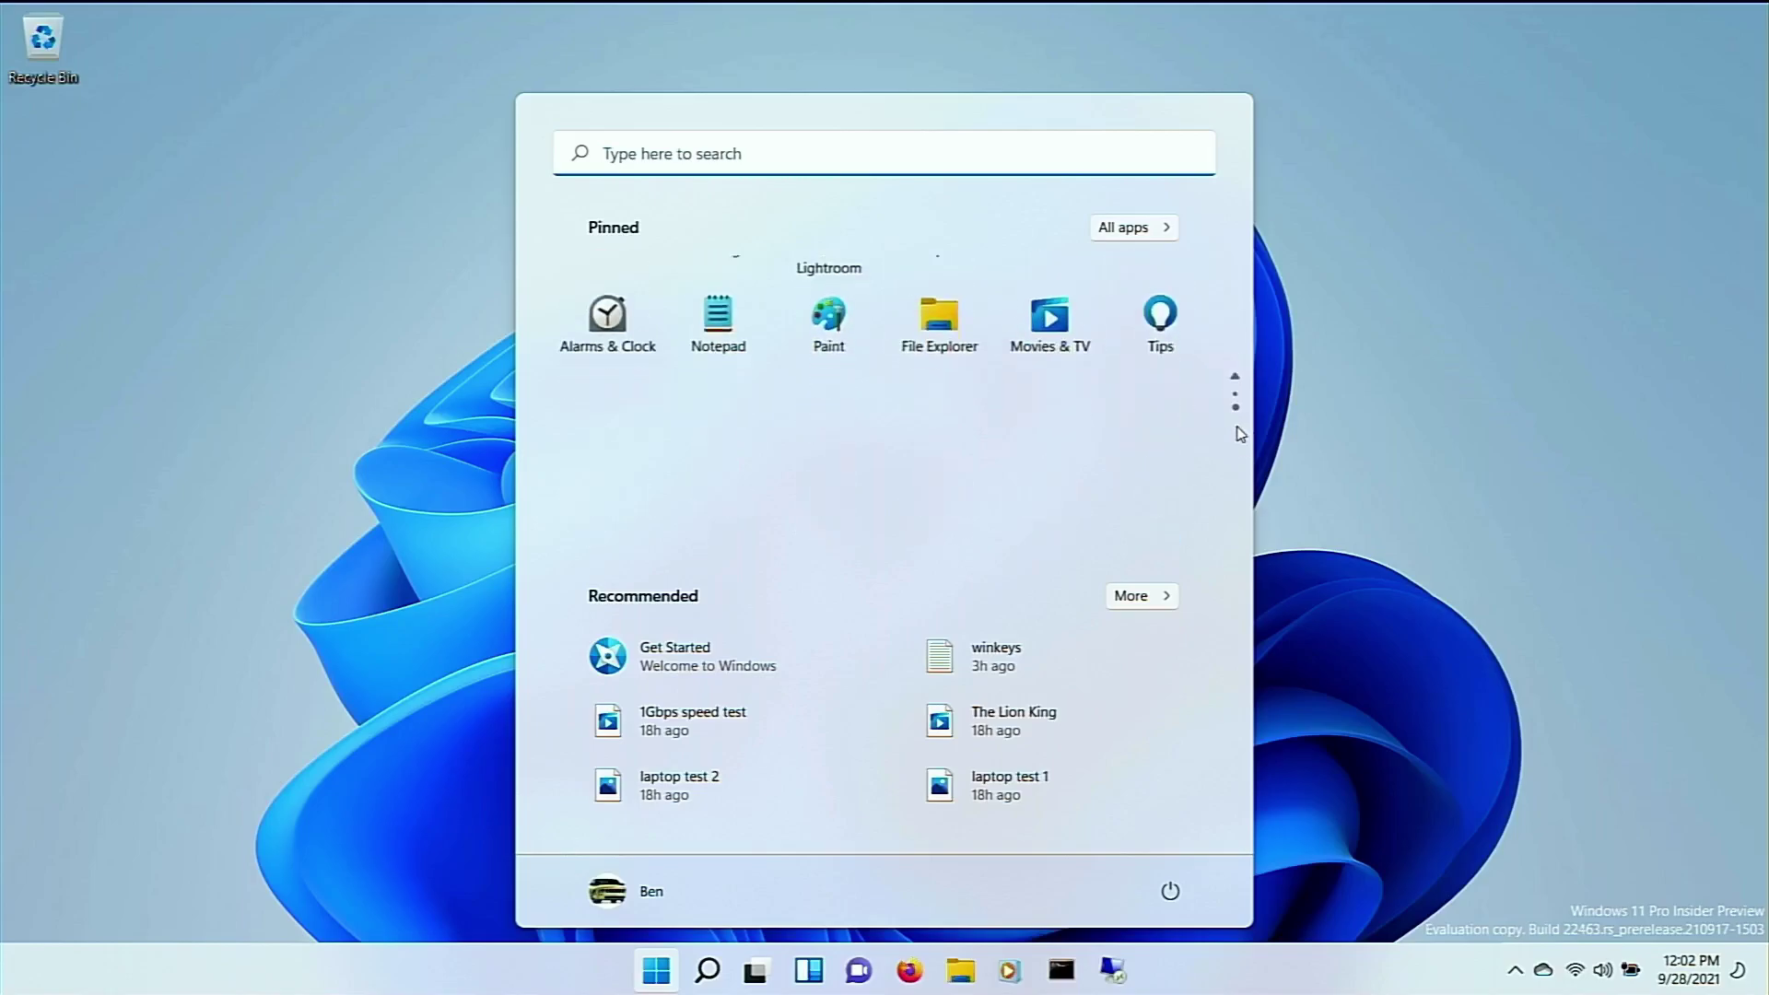
pyautogui.click(1237, 381)
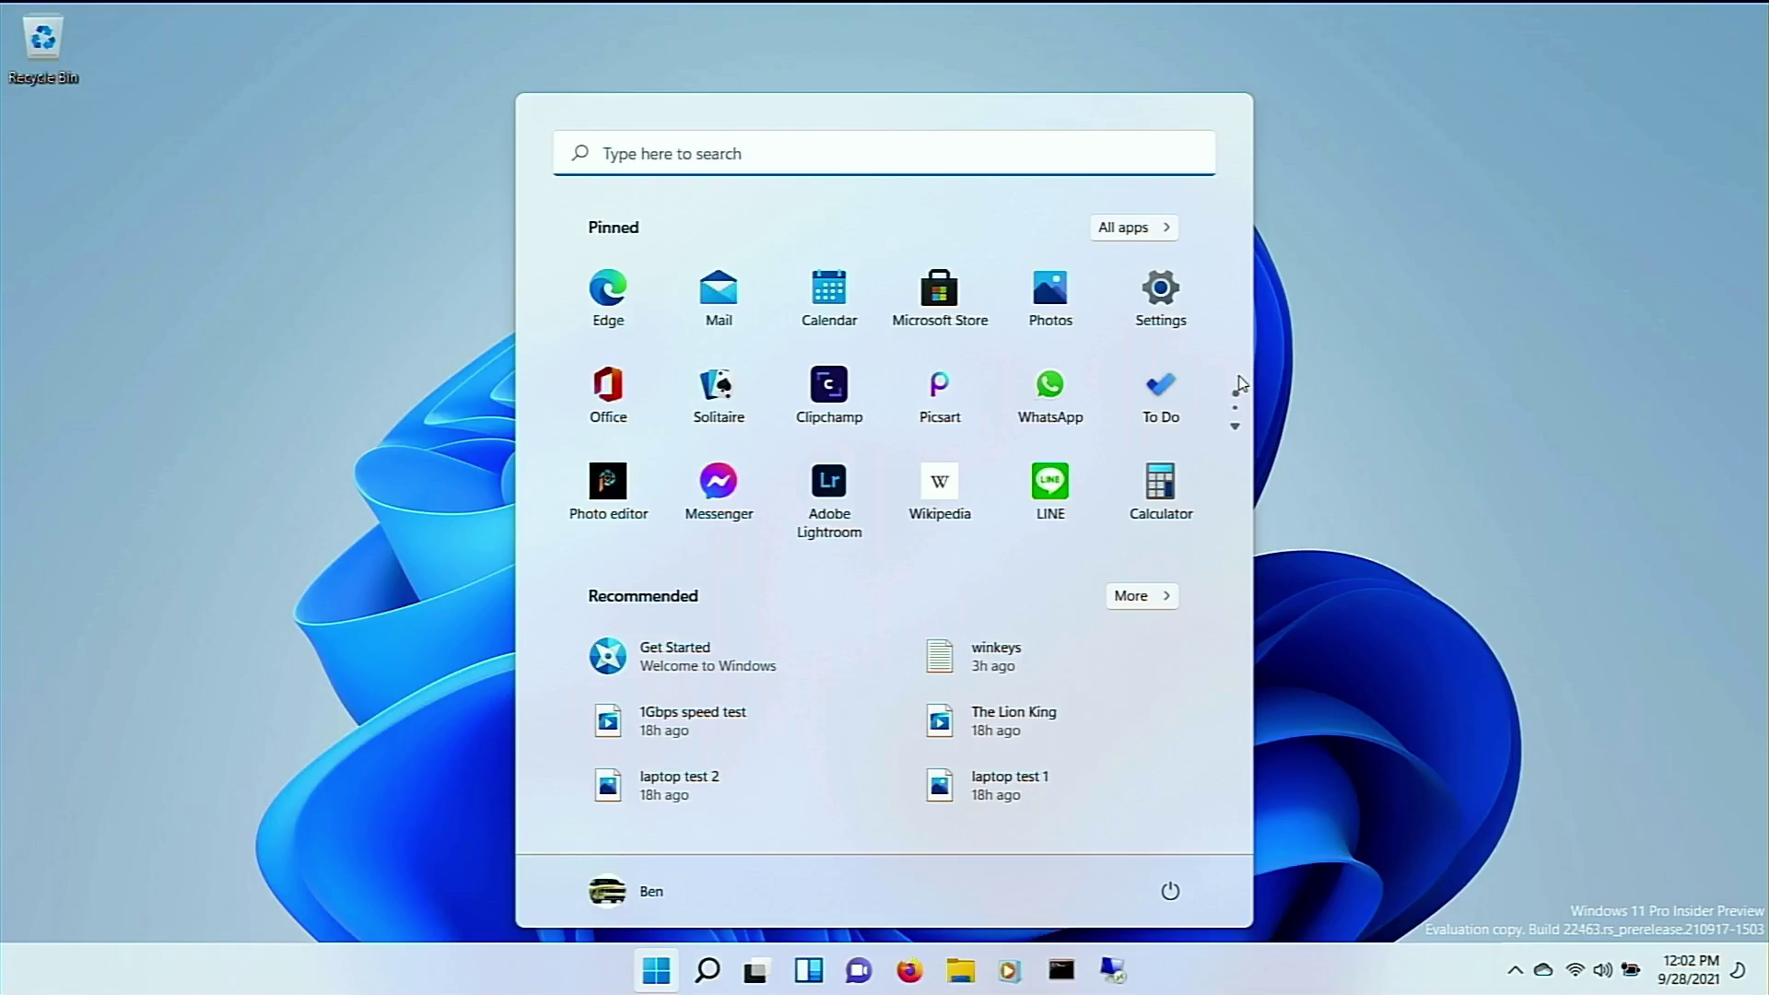
pyautogui.click(1237, 430)
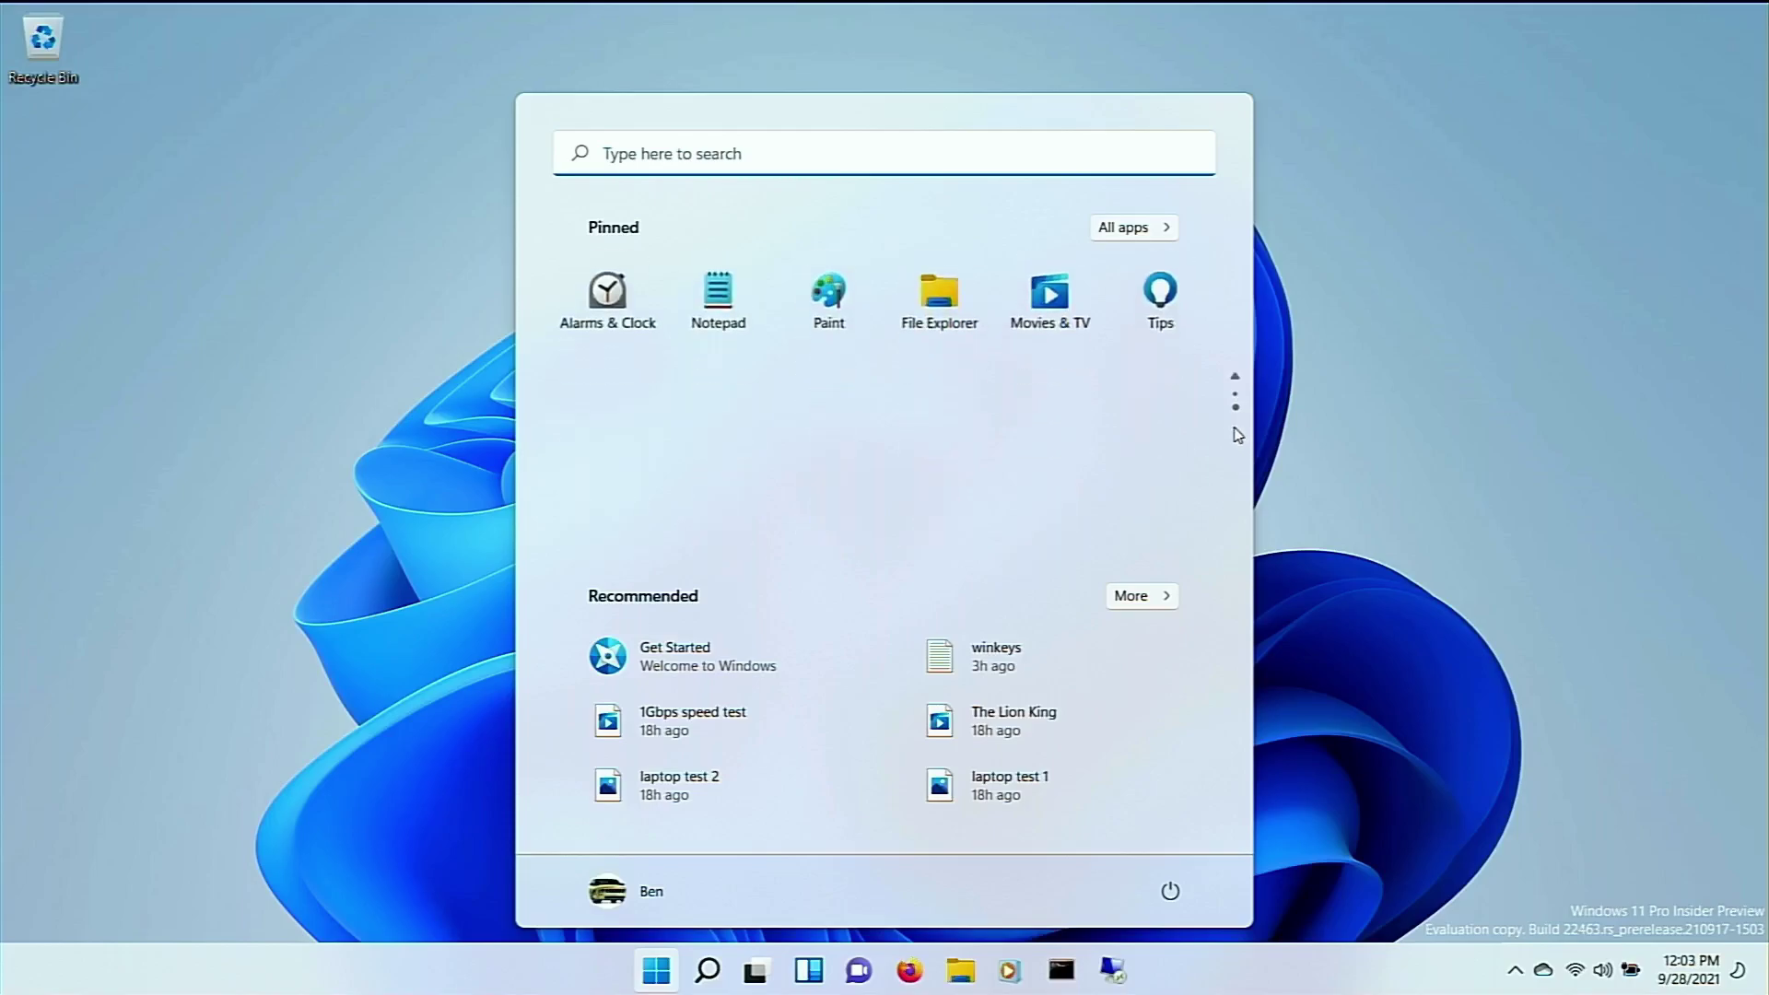
pyautogui.click(1236, 377)
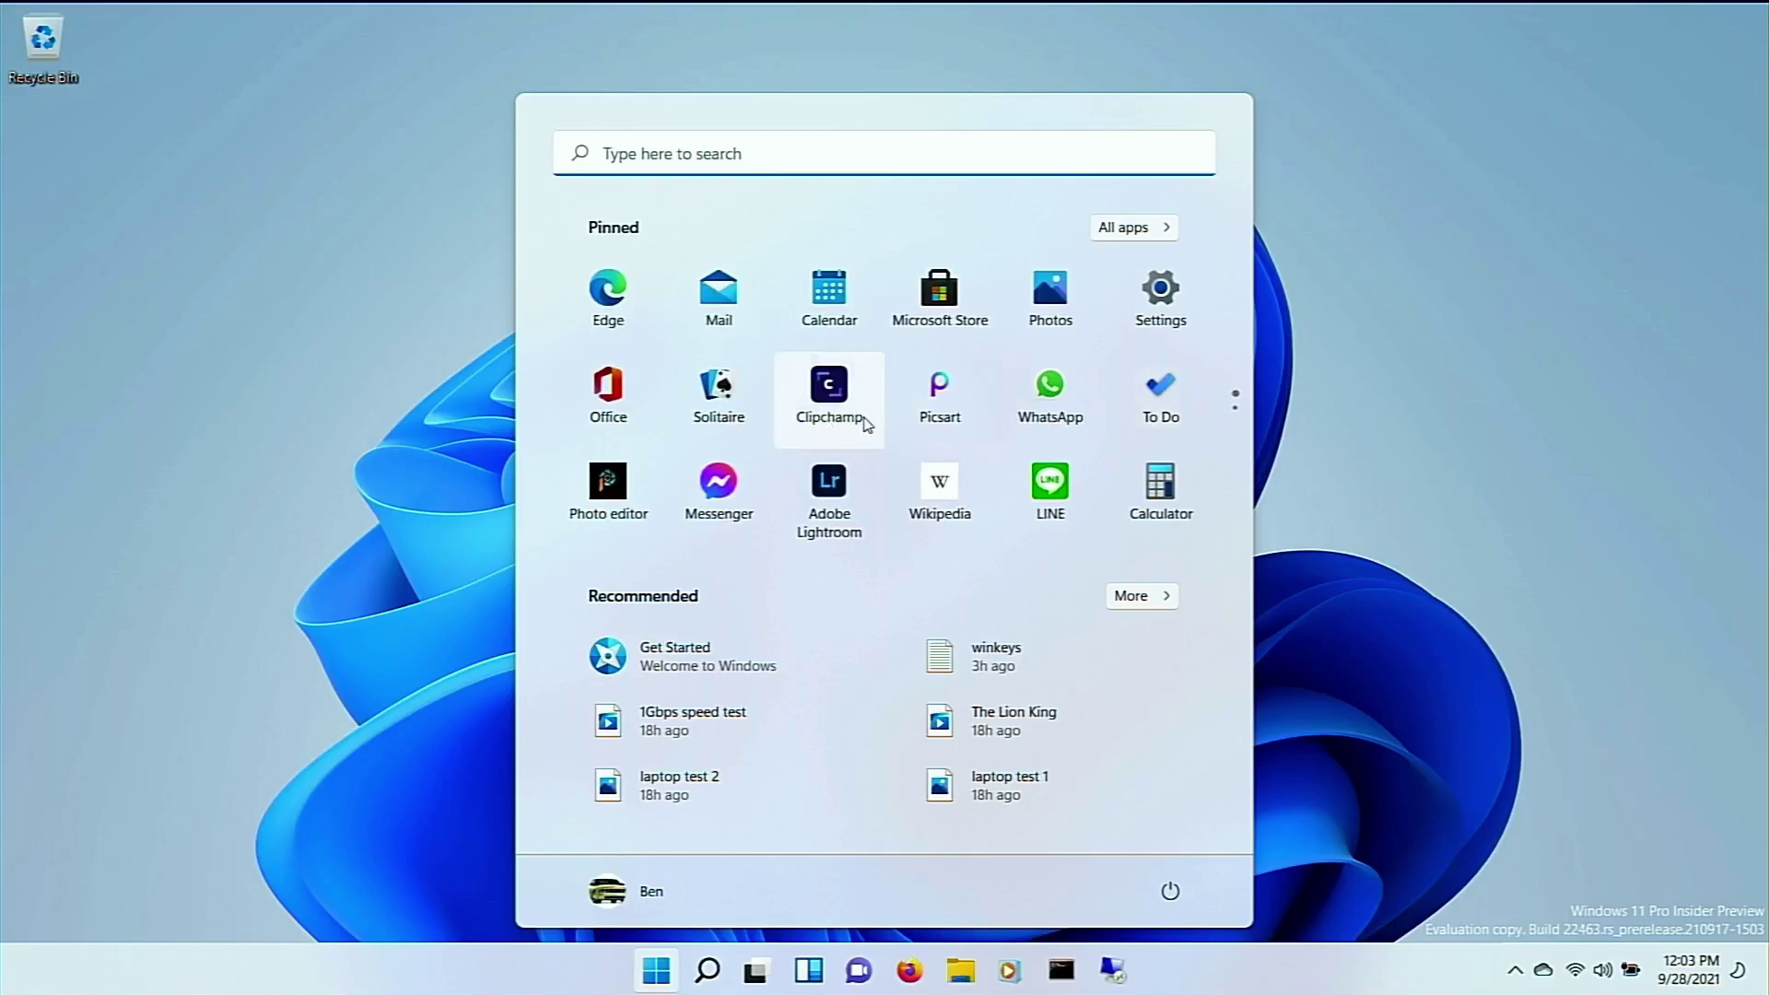
pyautogui.moveTo(840, 394); pyautogui.dragTo(834, 398)
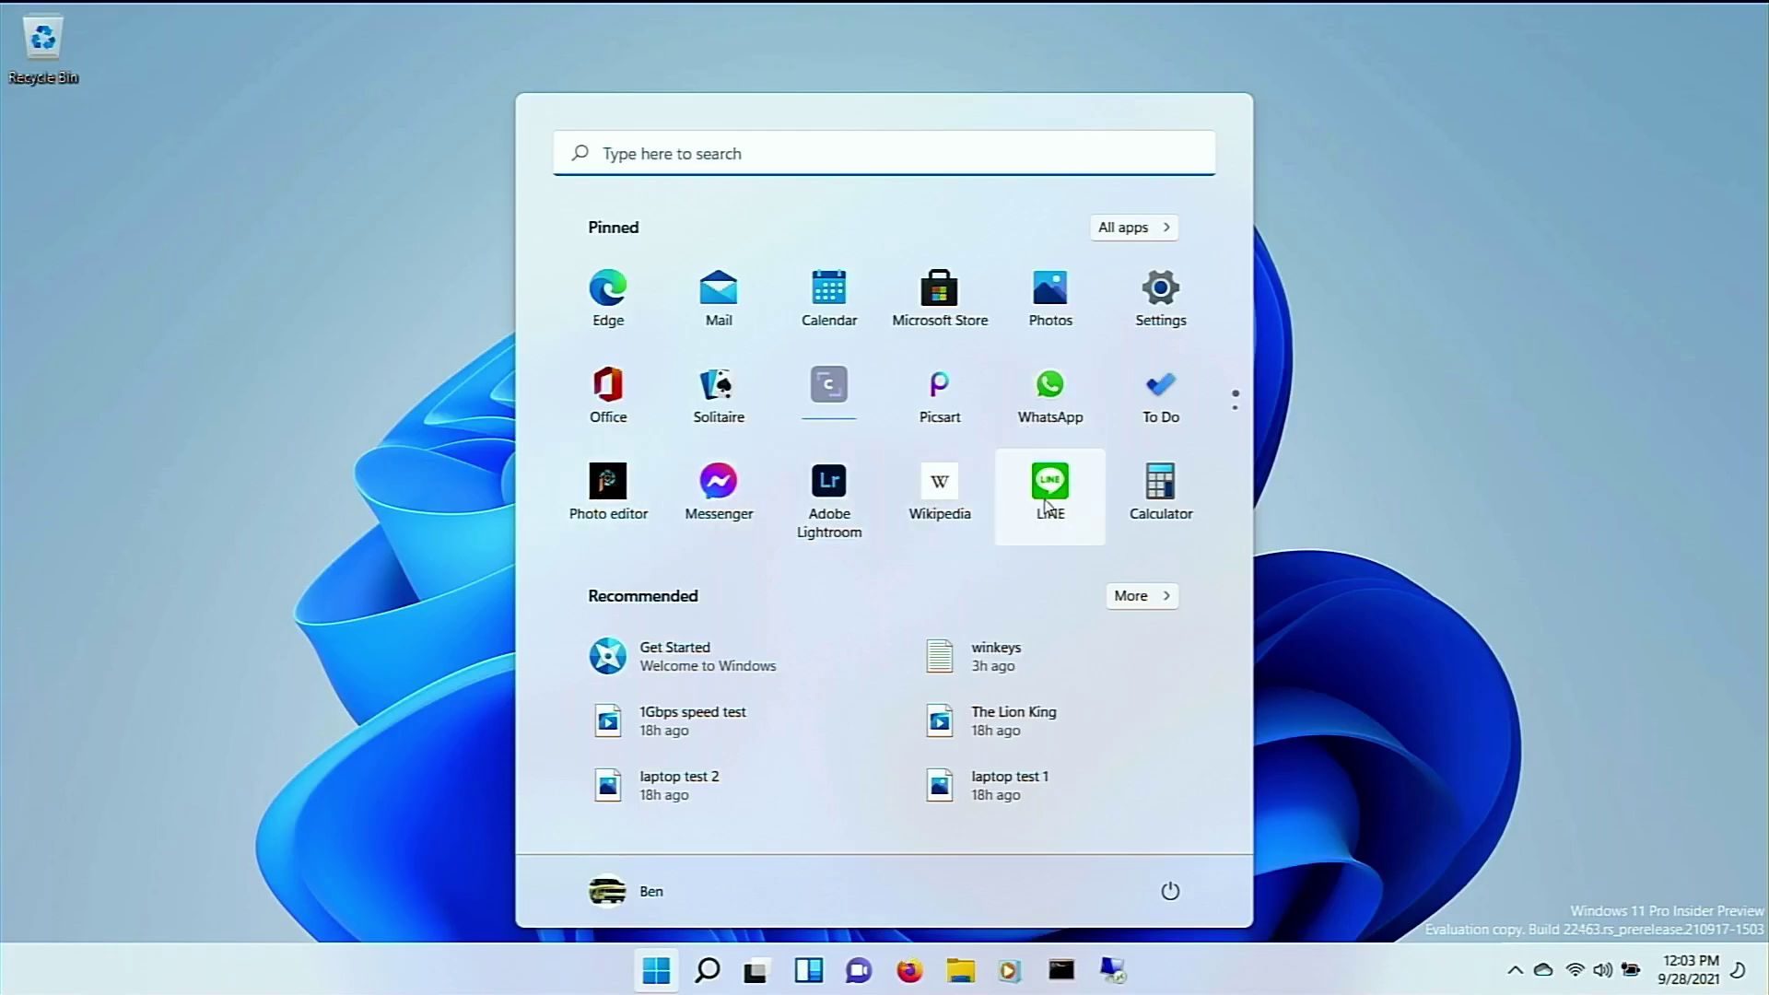
pyautogui.click(1235, 427)
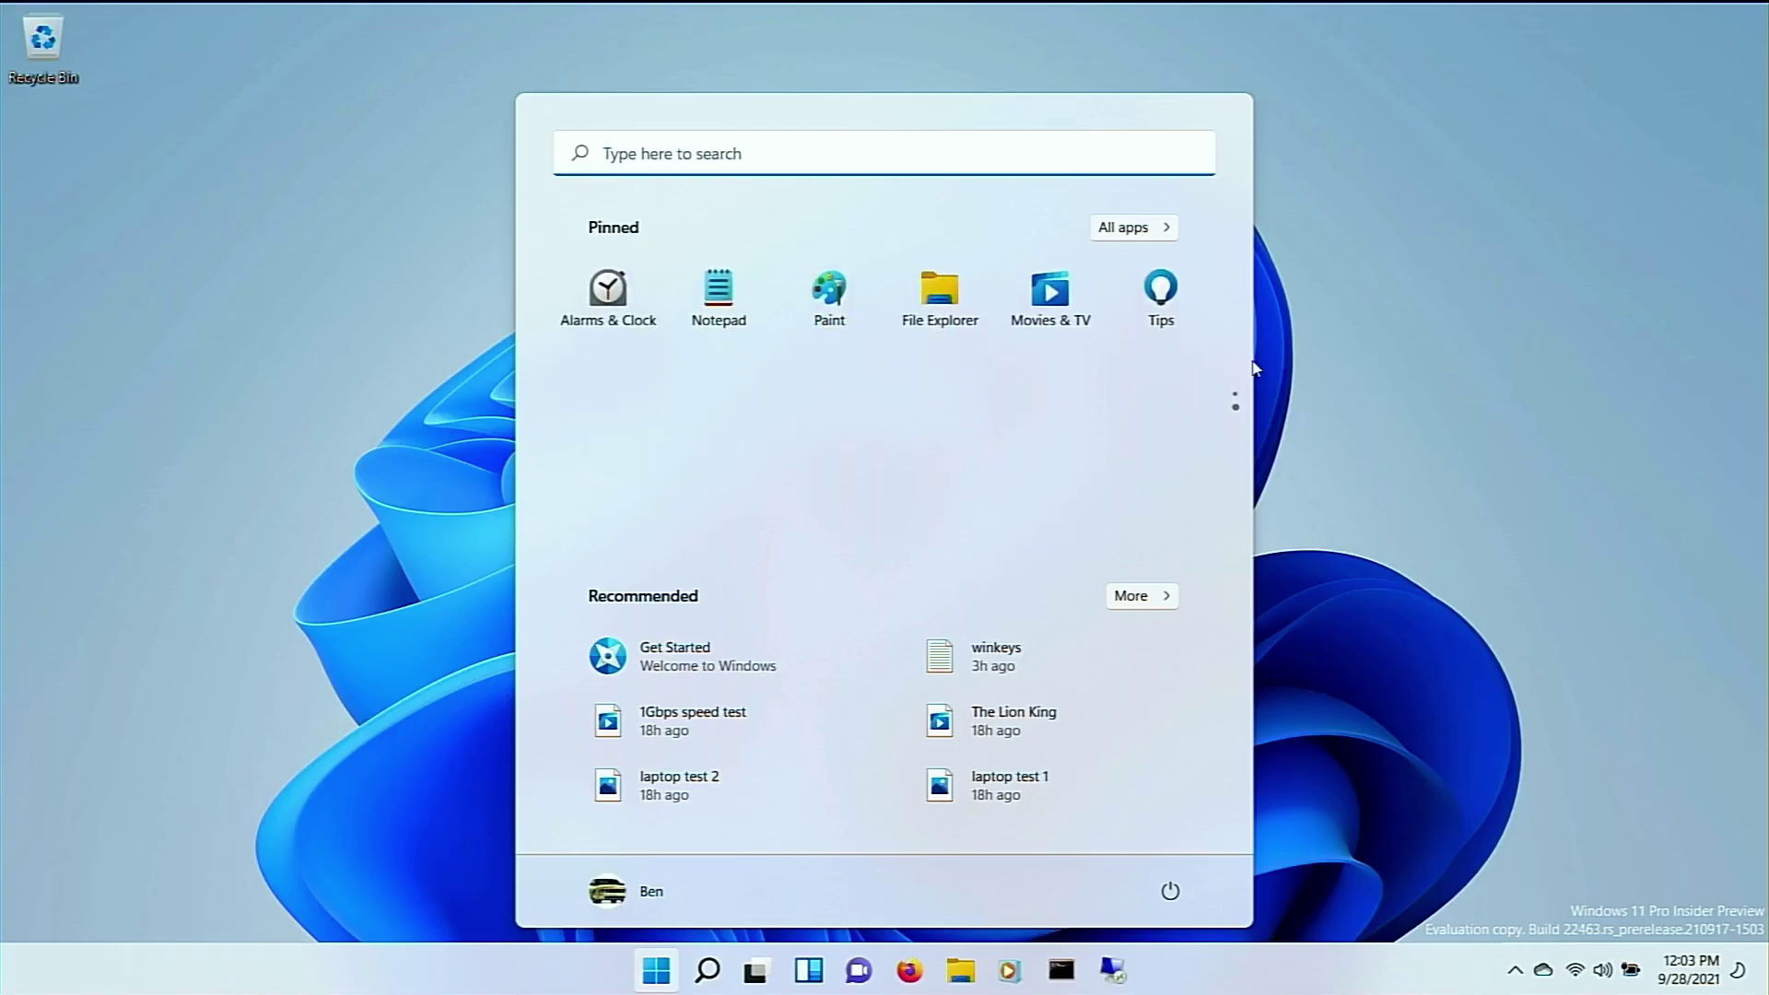
pyautogui.click(1236, 383)
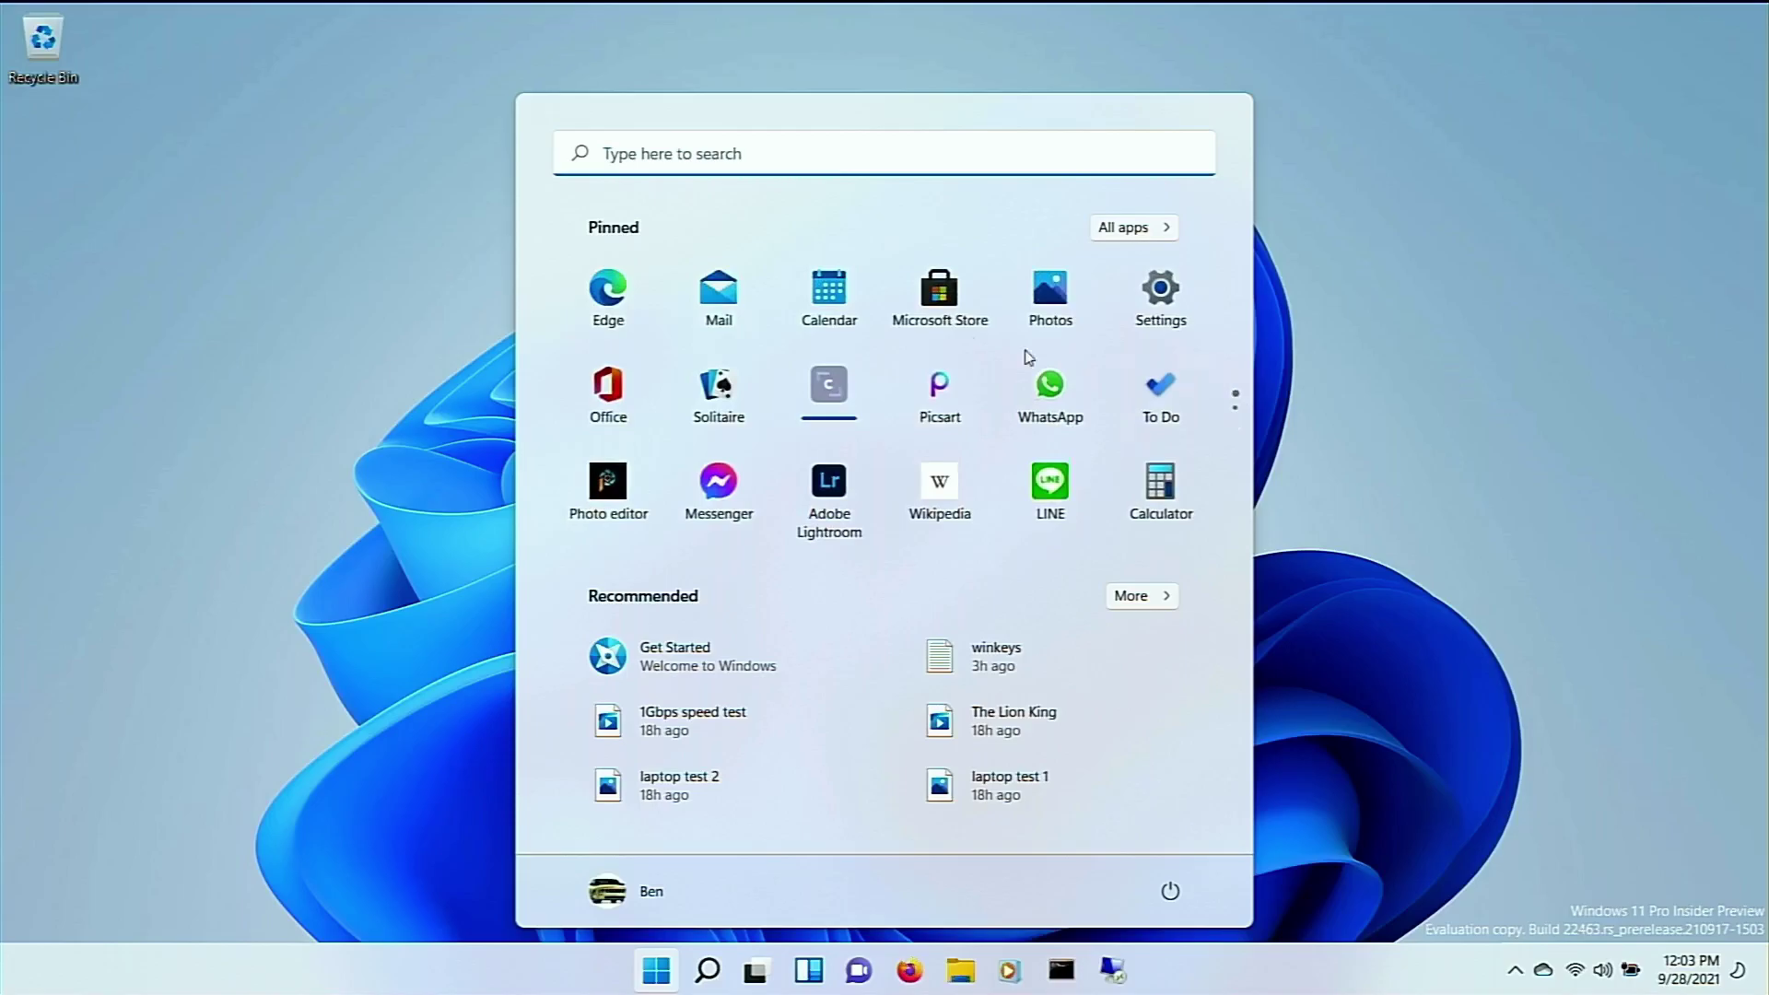
# Step: Launch Clipchamp, decline profile sync, and maximize it to view the login page
pyautogui.click(829, 392)
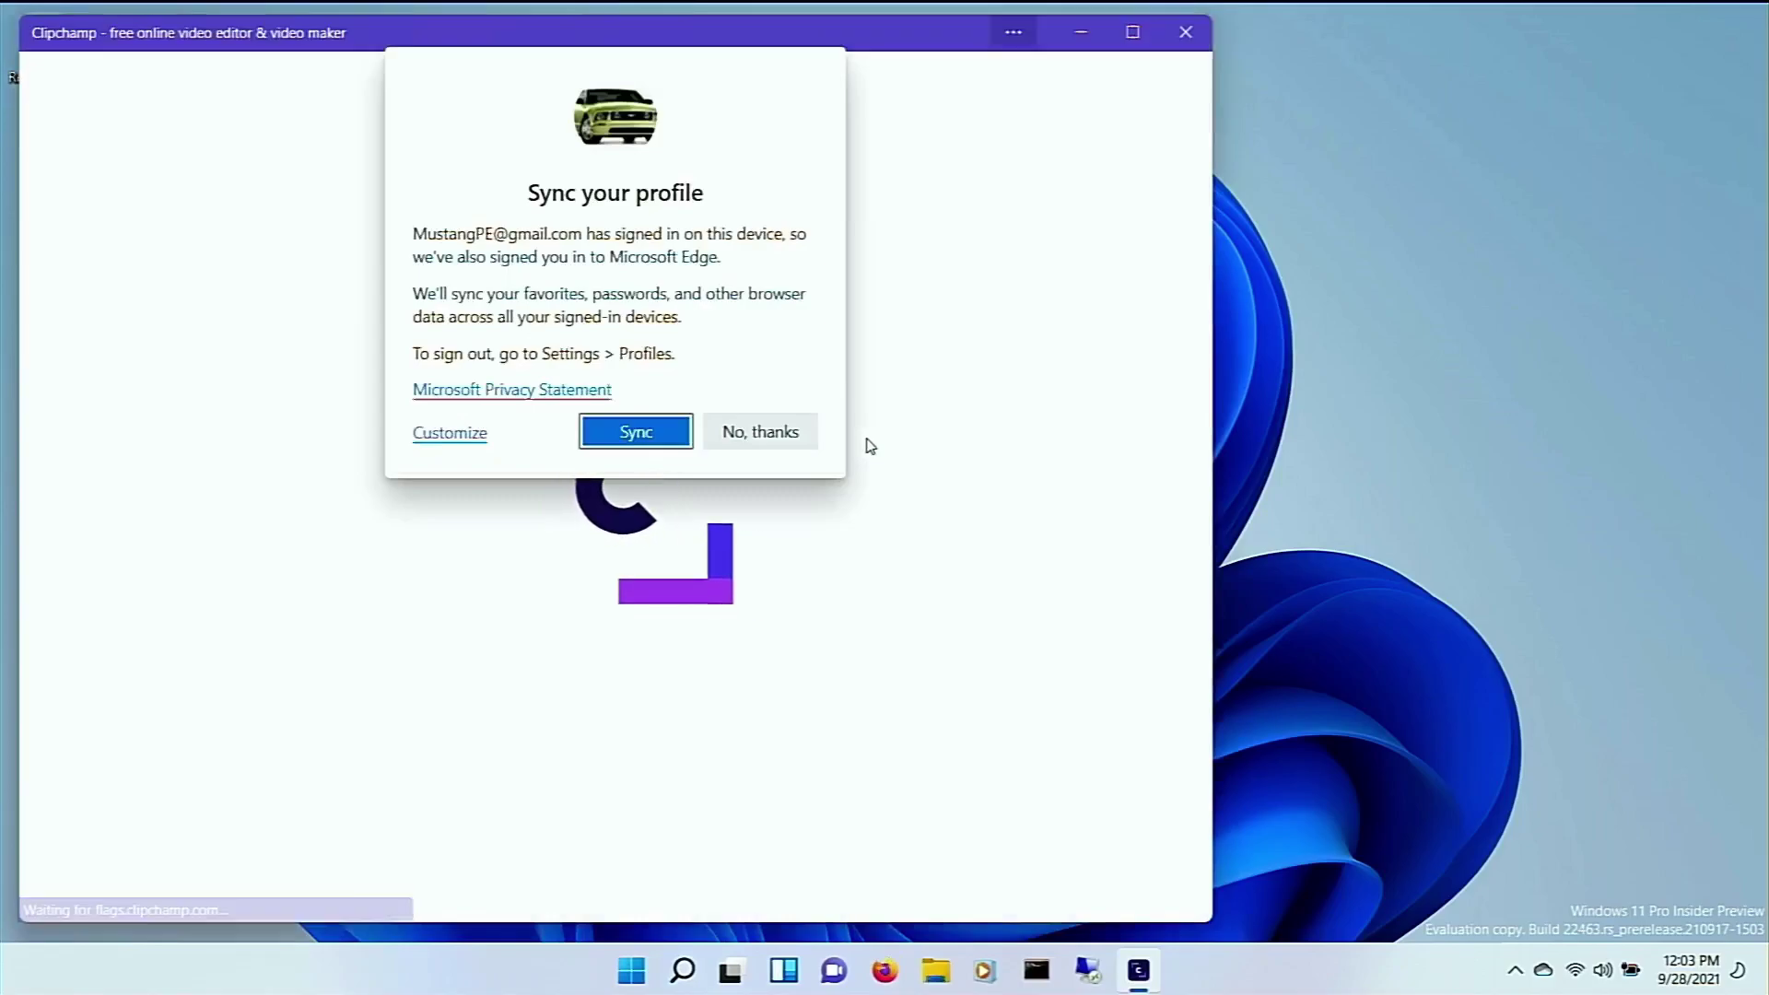
pyautogui.click(787, 431)
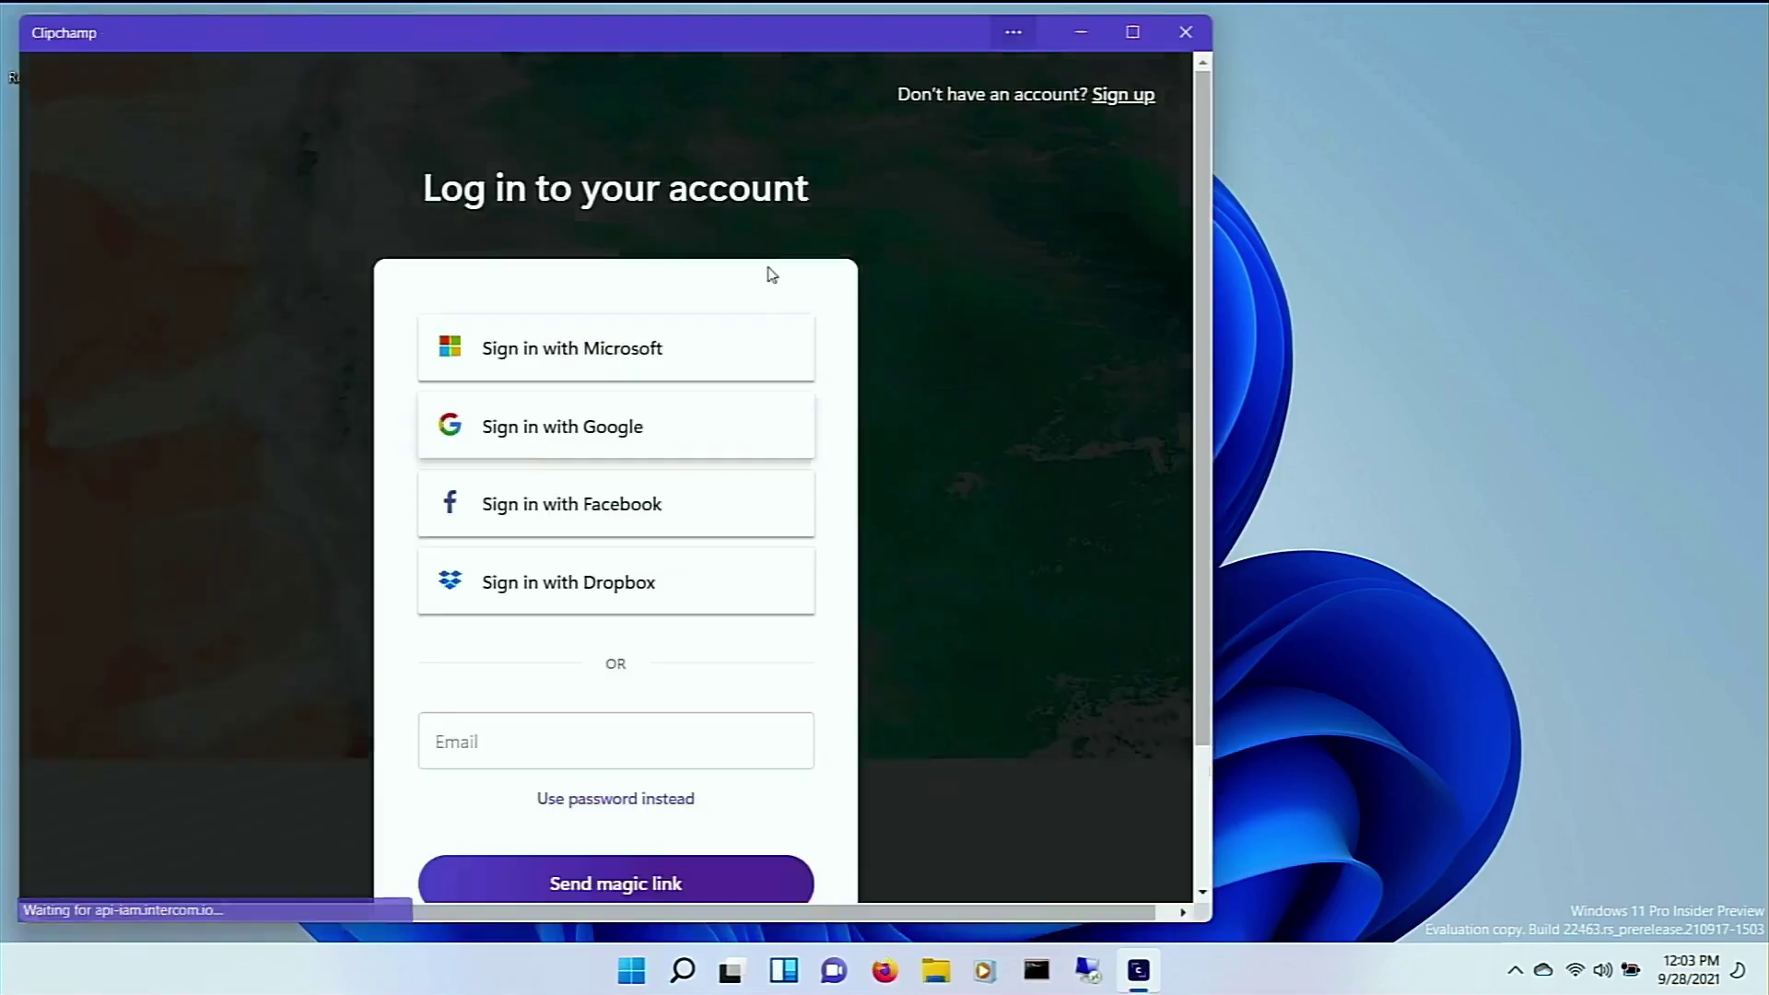
pyautogui.moveTo(763, 33); pyautogui.dragTo(1094, 67)
pyautogui.doubleClick(1094, 67)
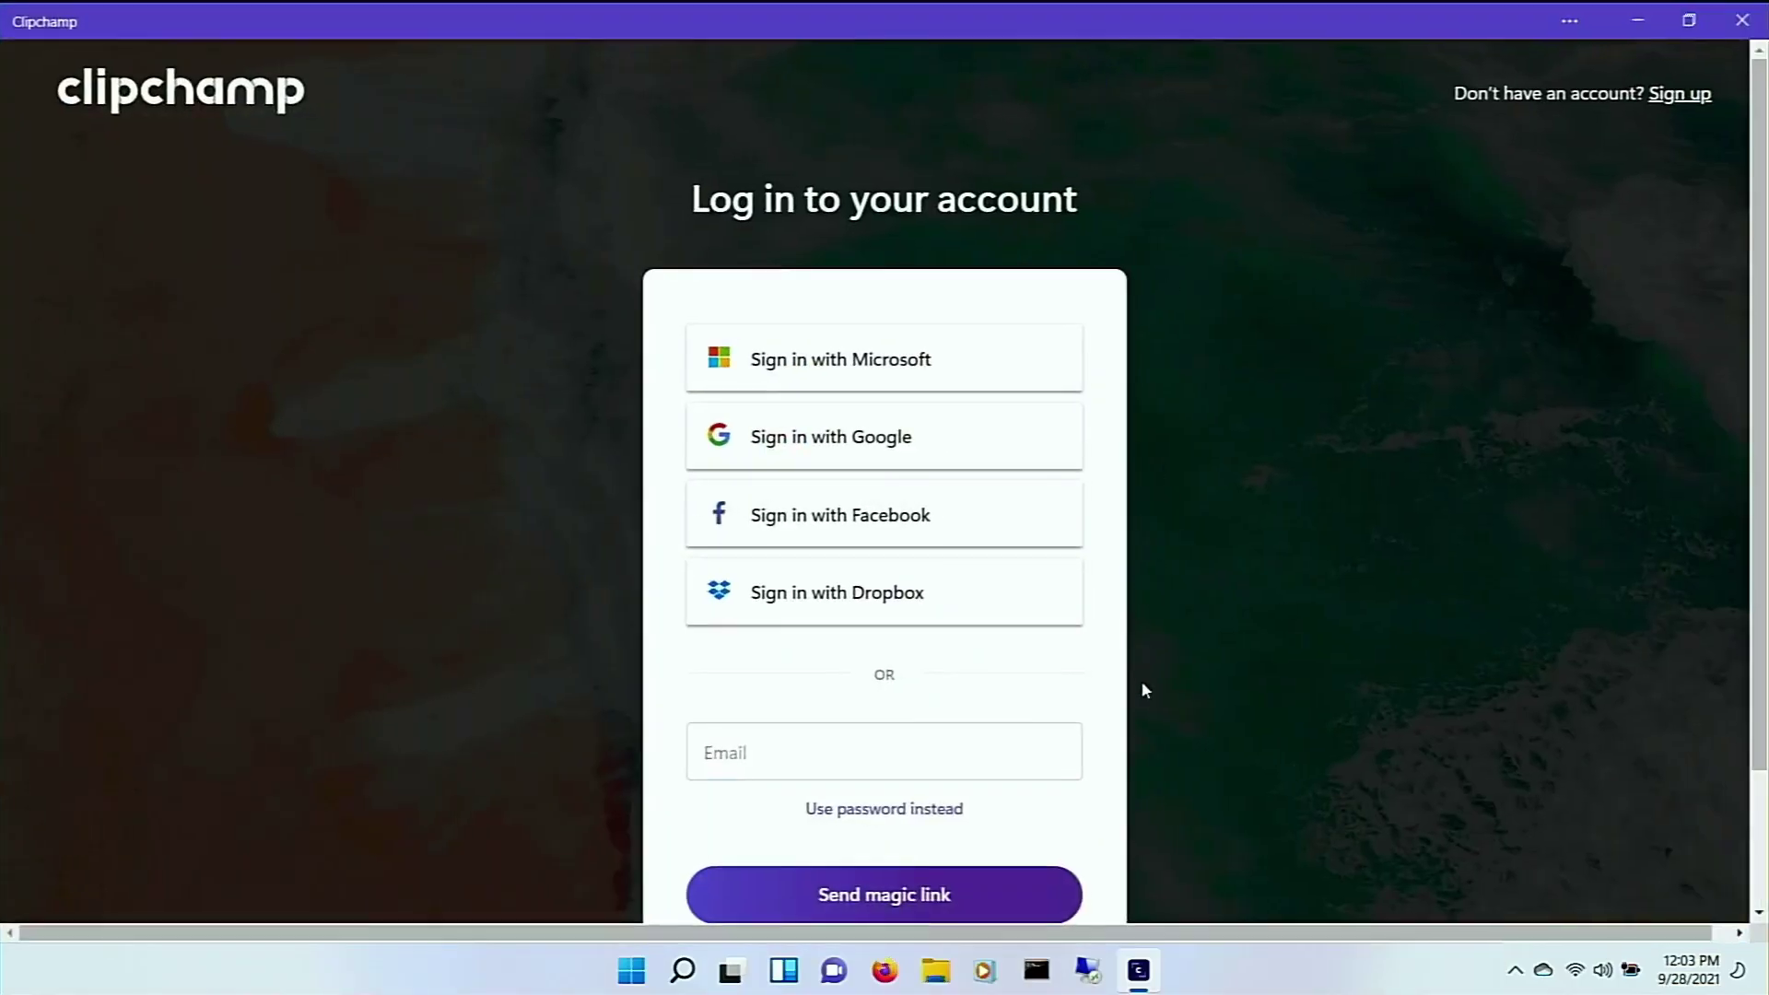
pyautogui.scroll(-2, 1143, 691)
pyautogui.scroll(2, 1145, 700)
pyautogui.click(1738, 12)
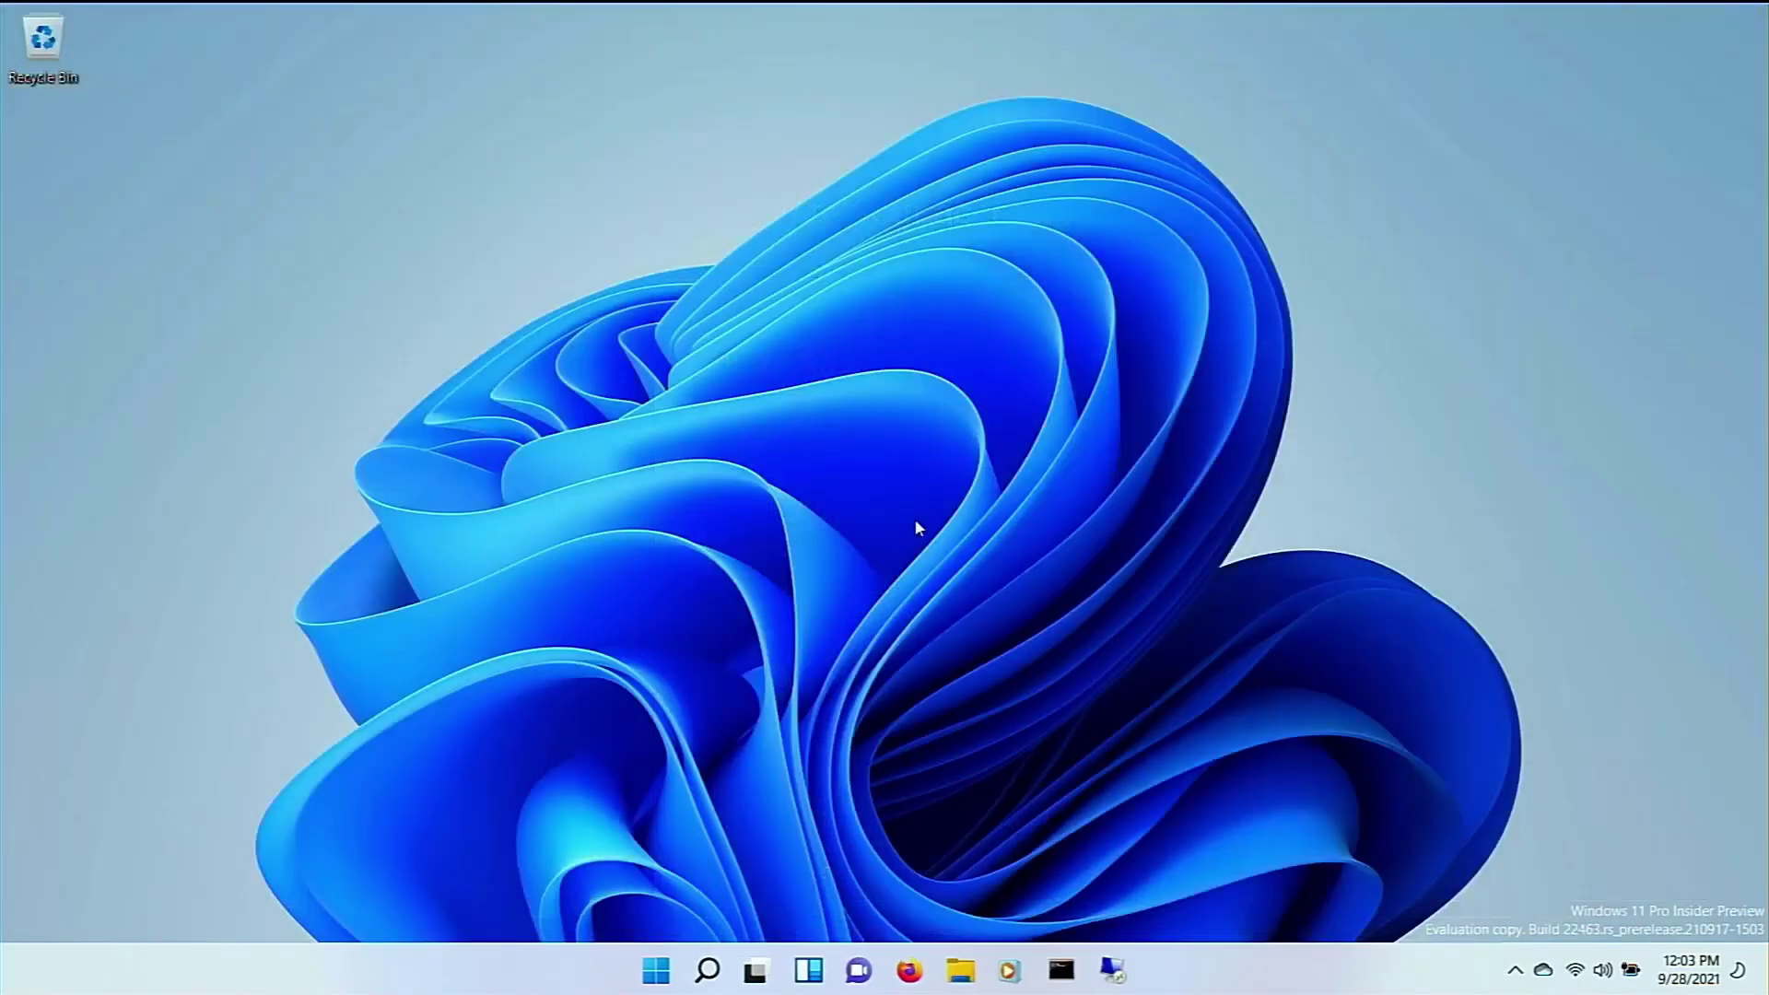
pyautogui.press('super')
pyautogui.click(765, 152)
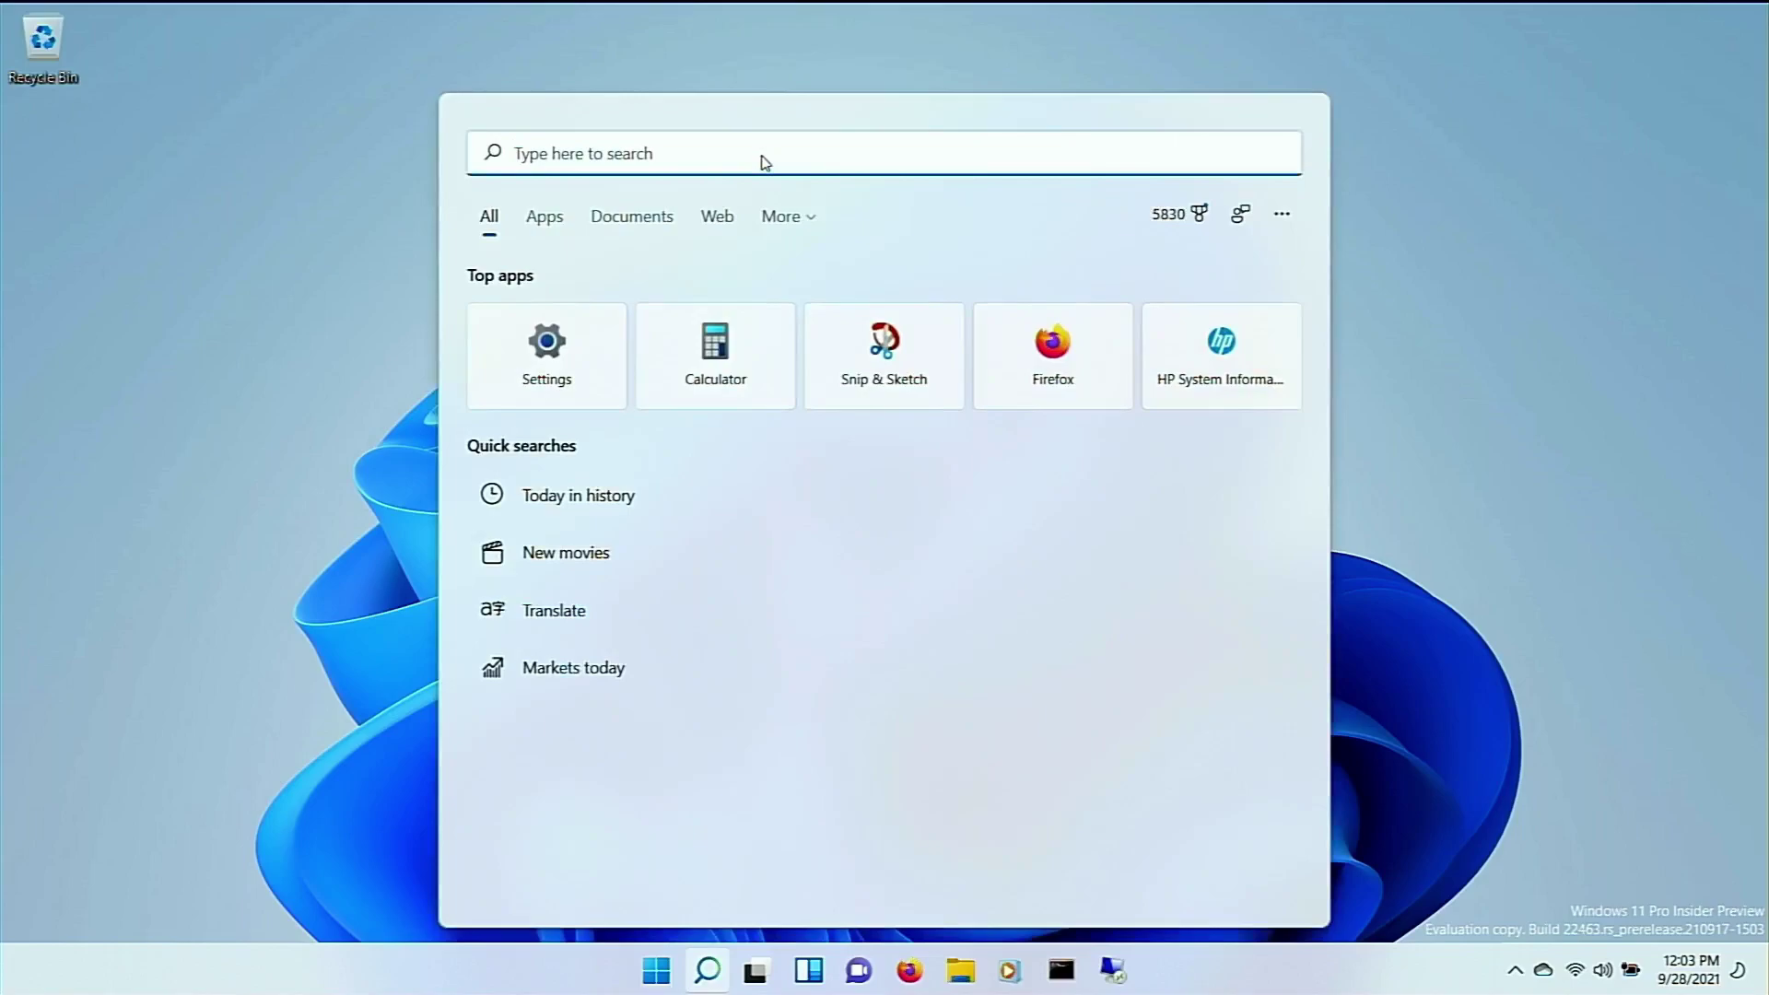
pyautogui.write('gimp')
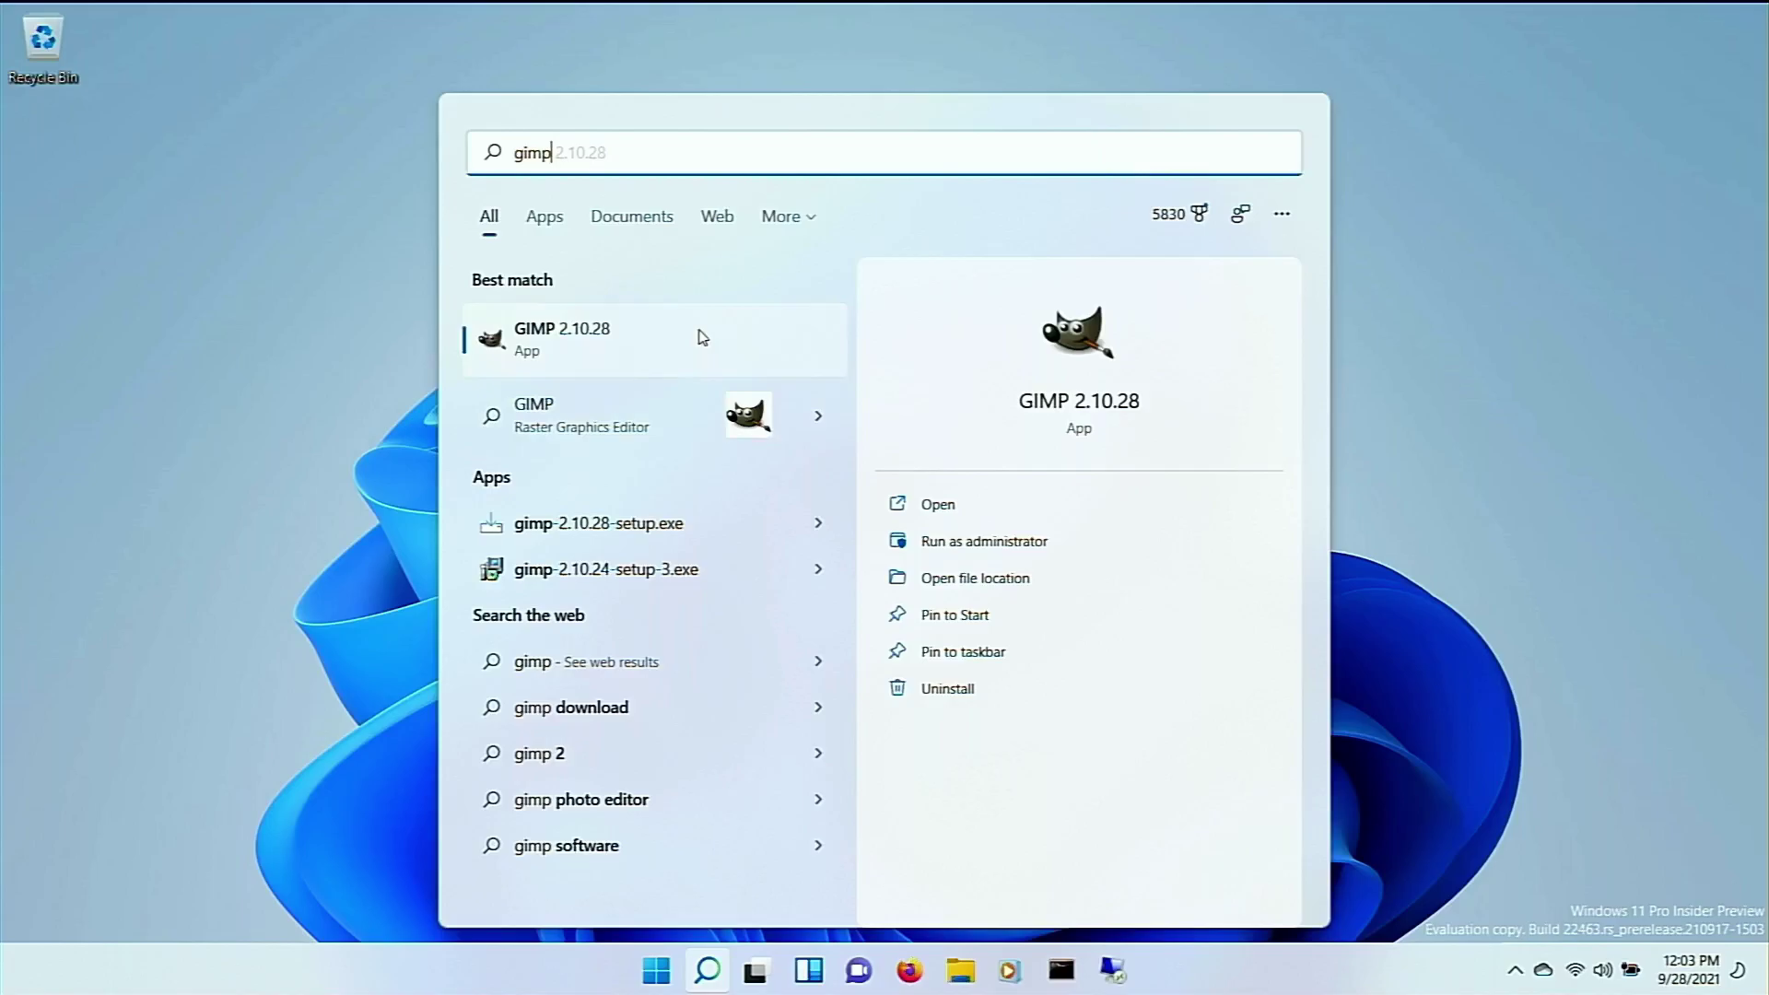
pyautogui.click(945, 505)
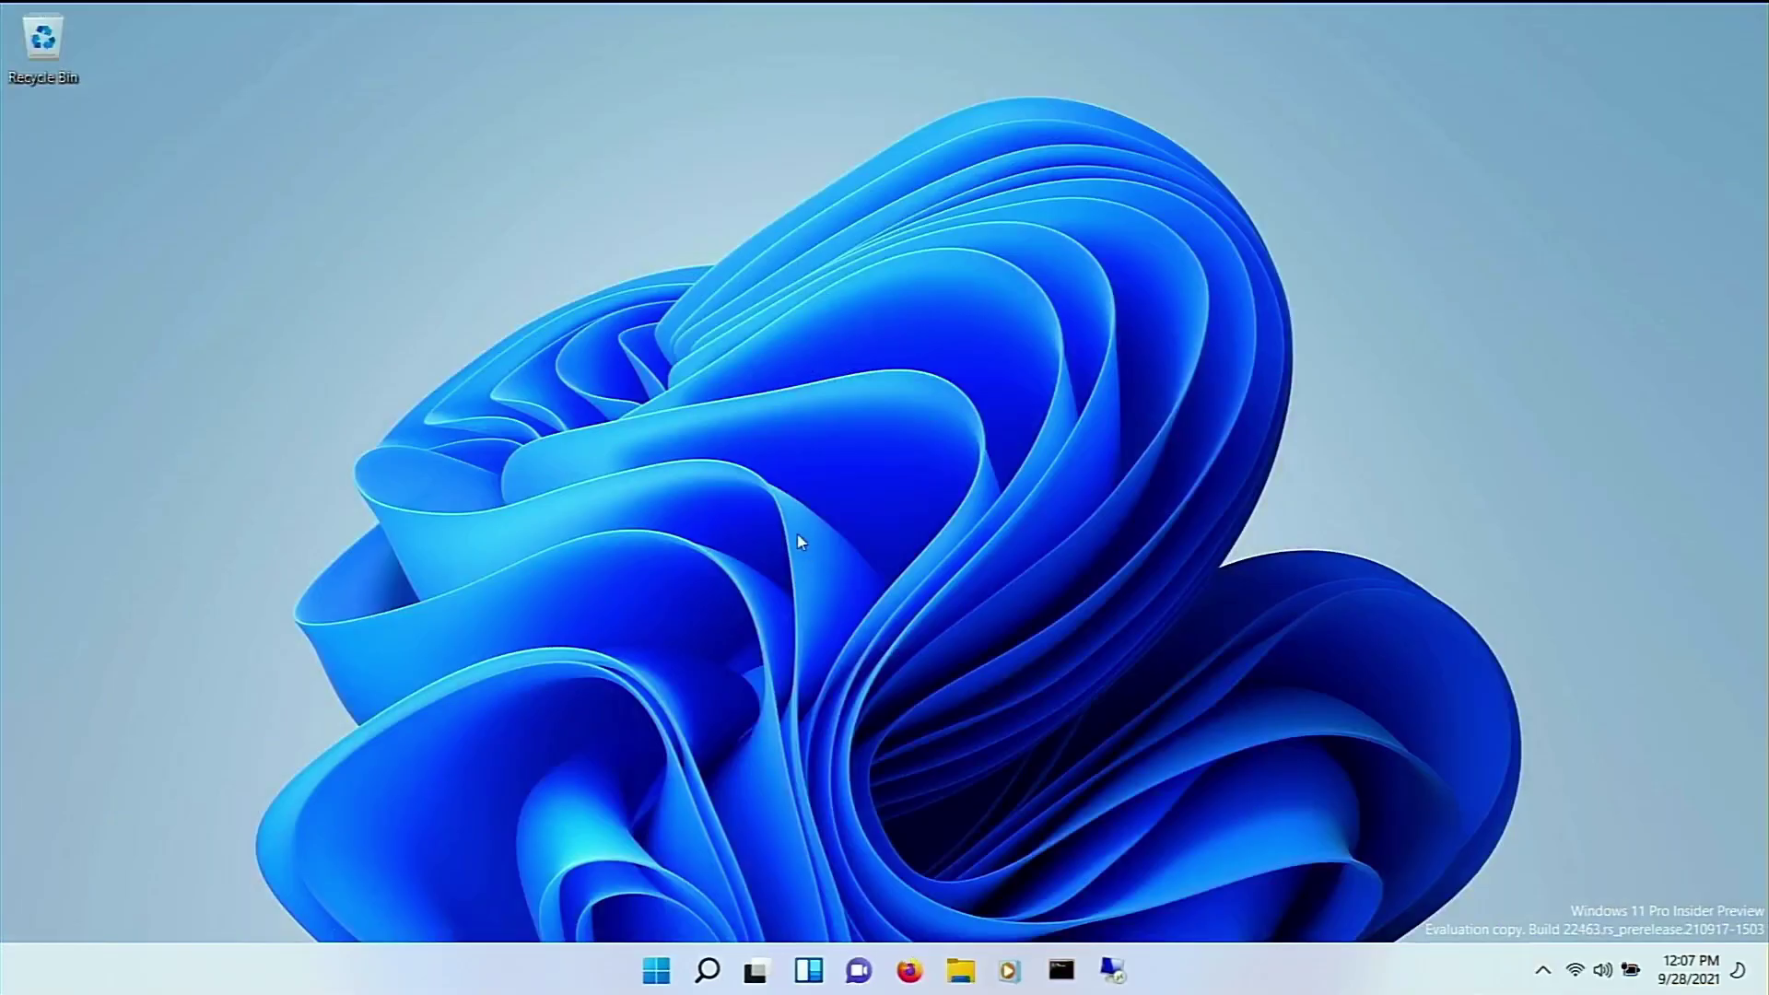
# Step: Try the Apps, Documents and All search filters, then close search and reopen Start
pyautogui.click(656, 970)
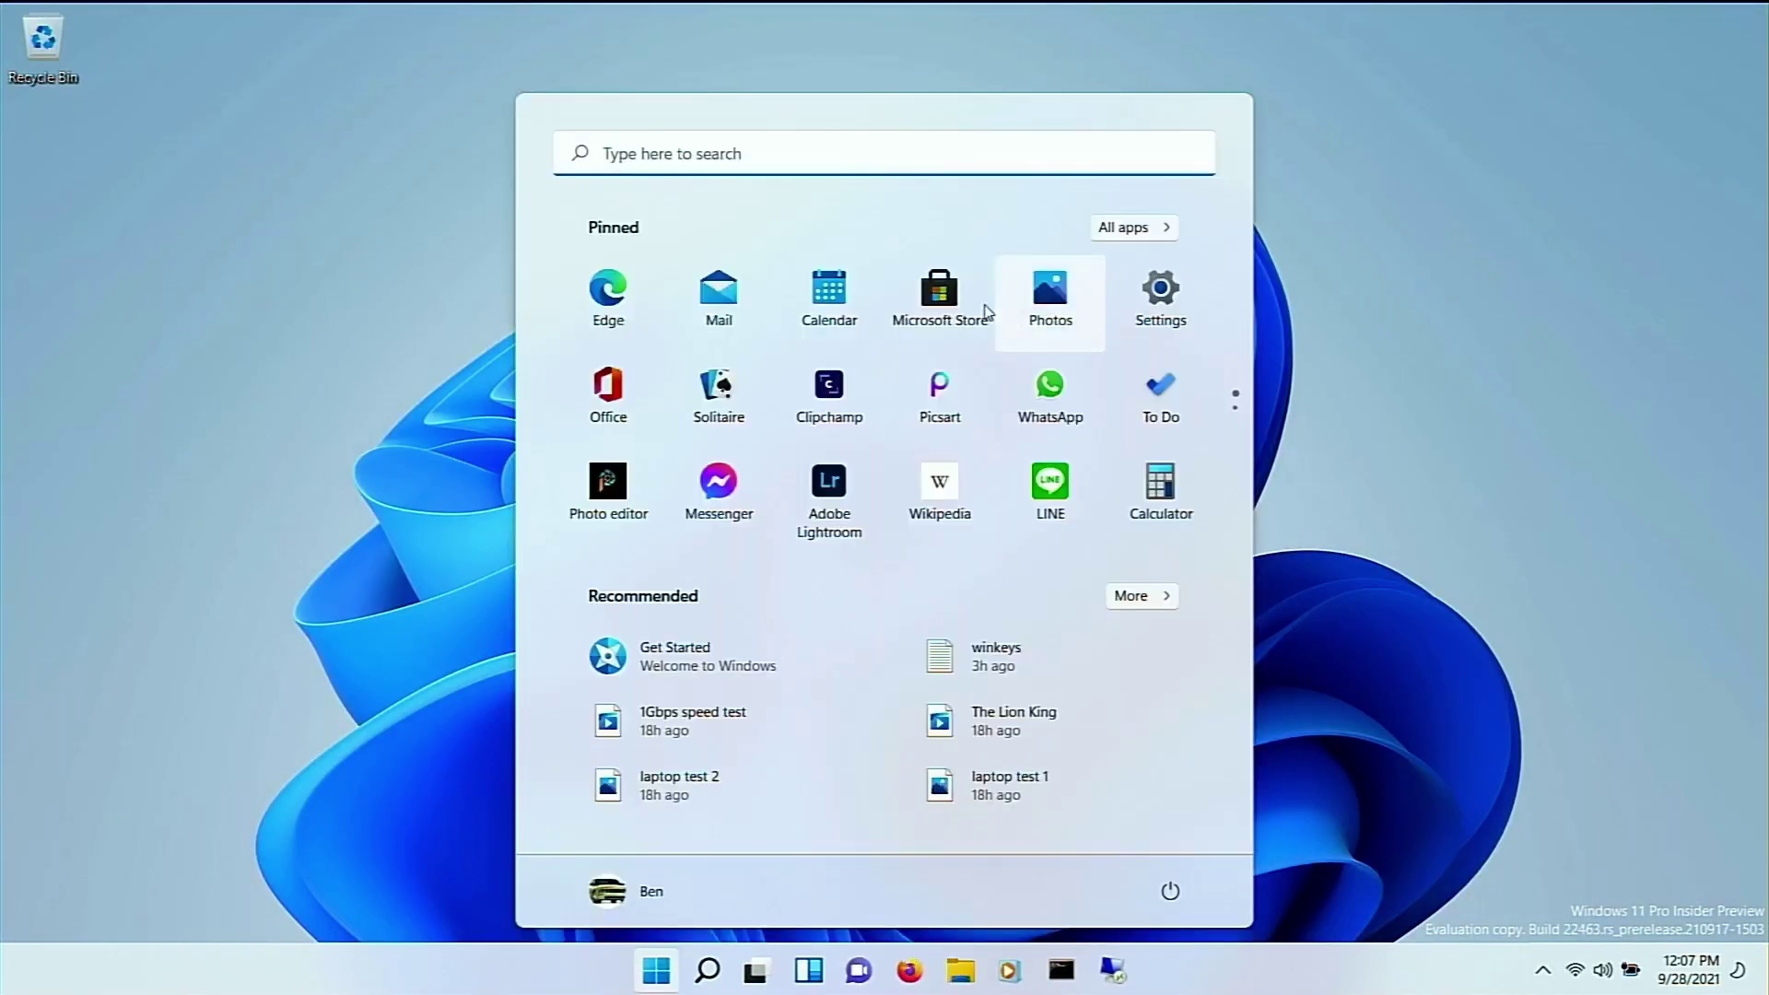
pyautogui.click(809, 153)
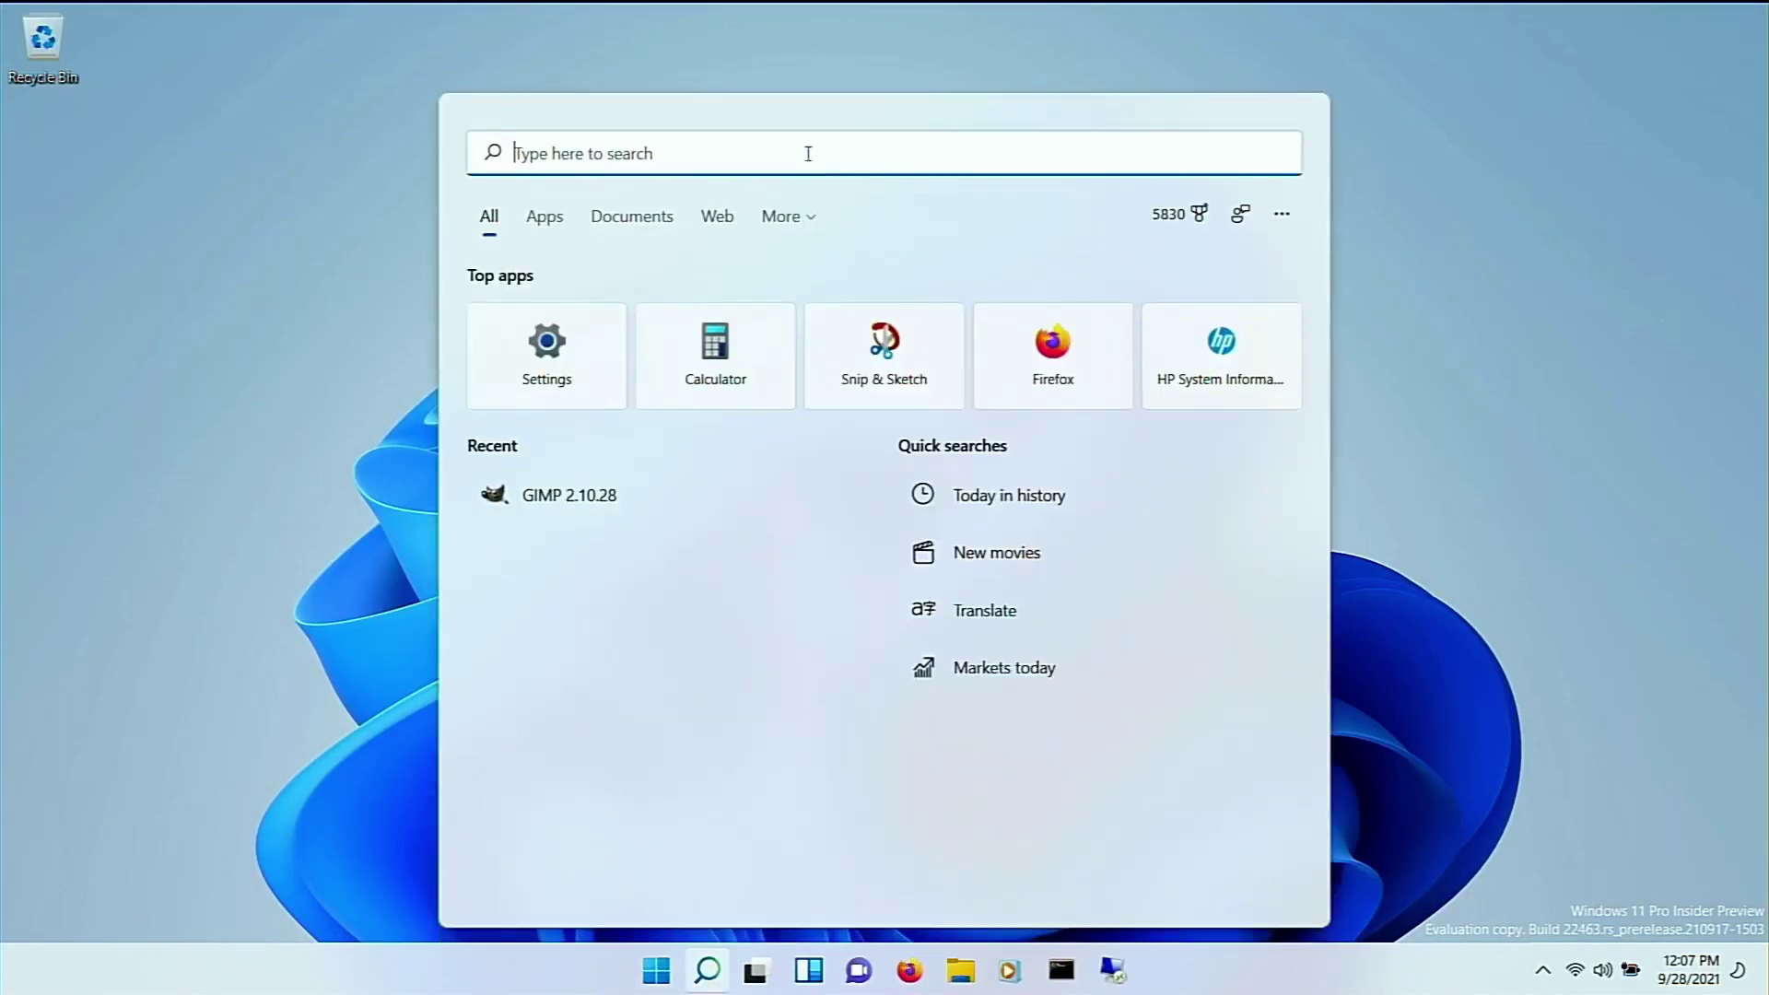
pyautogui.click(533, 228)
pyautogui.click(636, 219)
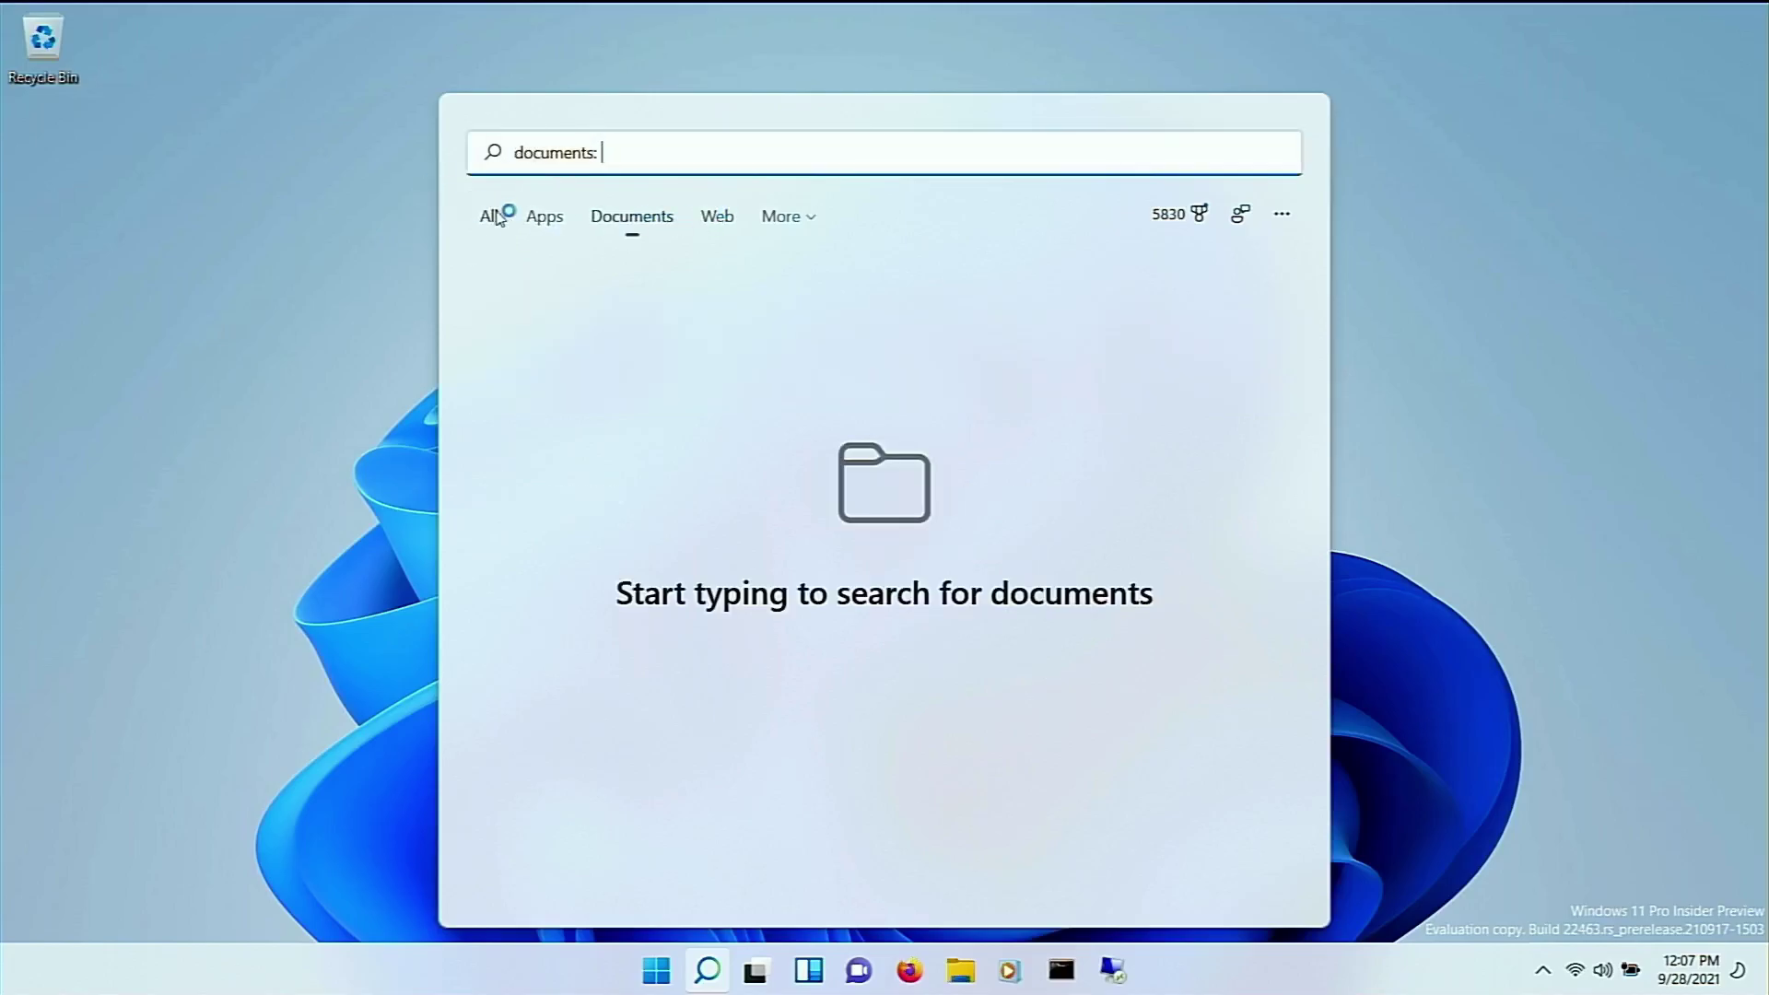
pyautogui.click(489, 217)
pyautogui.click(414, 264)
pyautogui.click(656, 970)
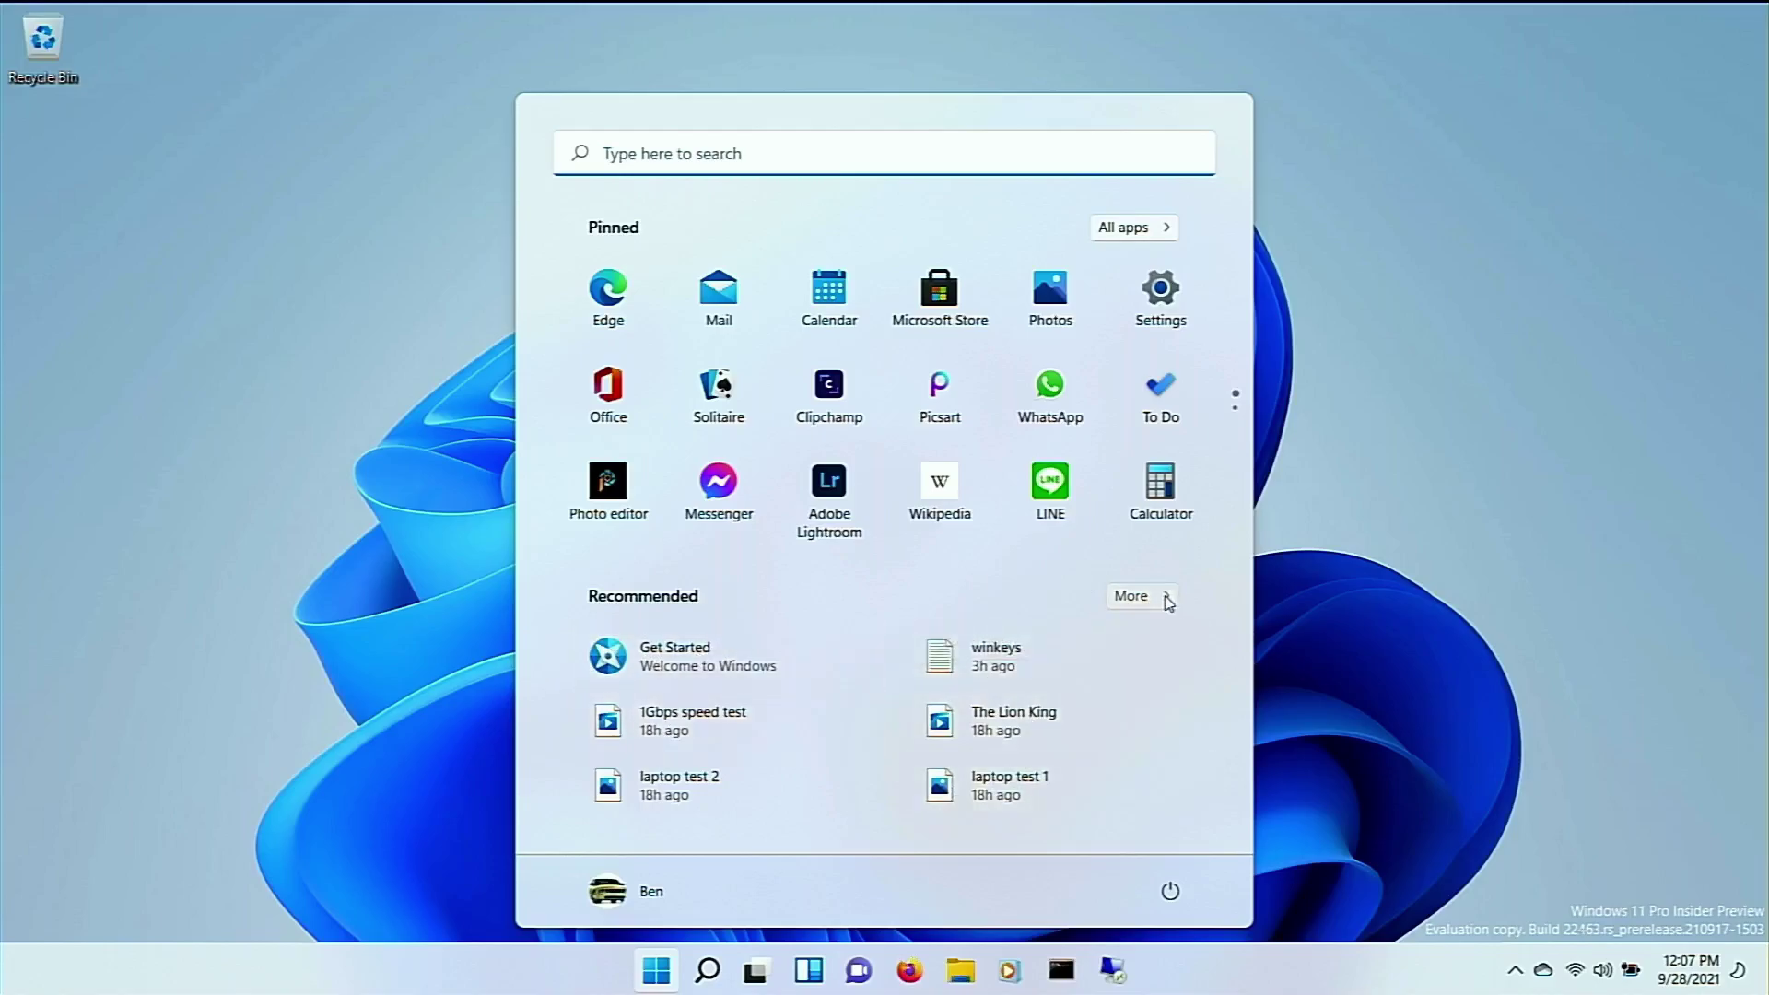
# Step: Expand the Start menu's recommended files list, scroll through it, and show the power options
pyautogui.click(1163, 597)
pyautogui.scroll(-4, 1126, 560)
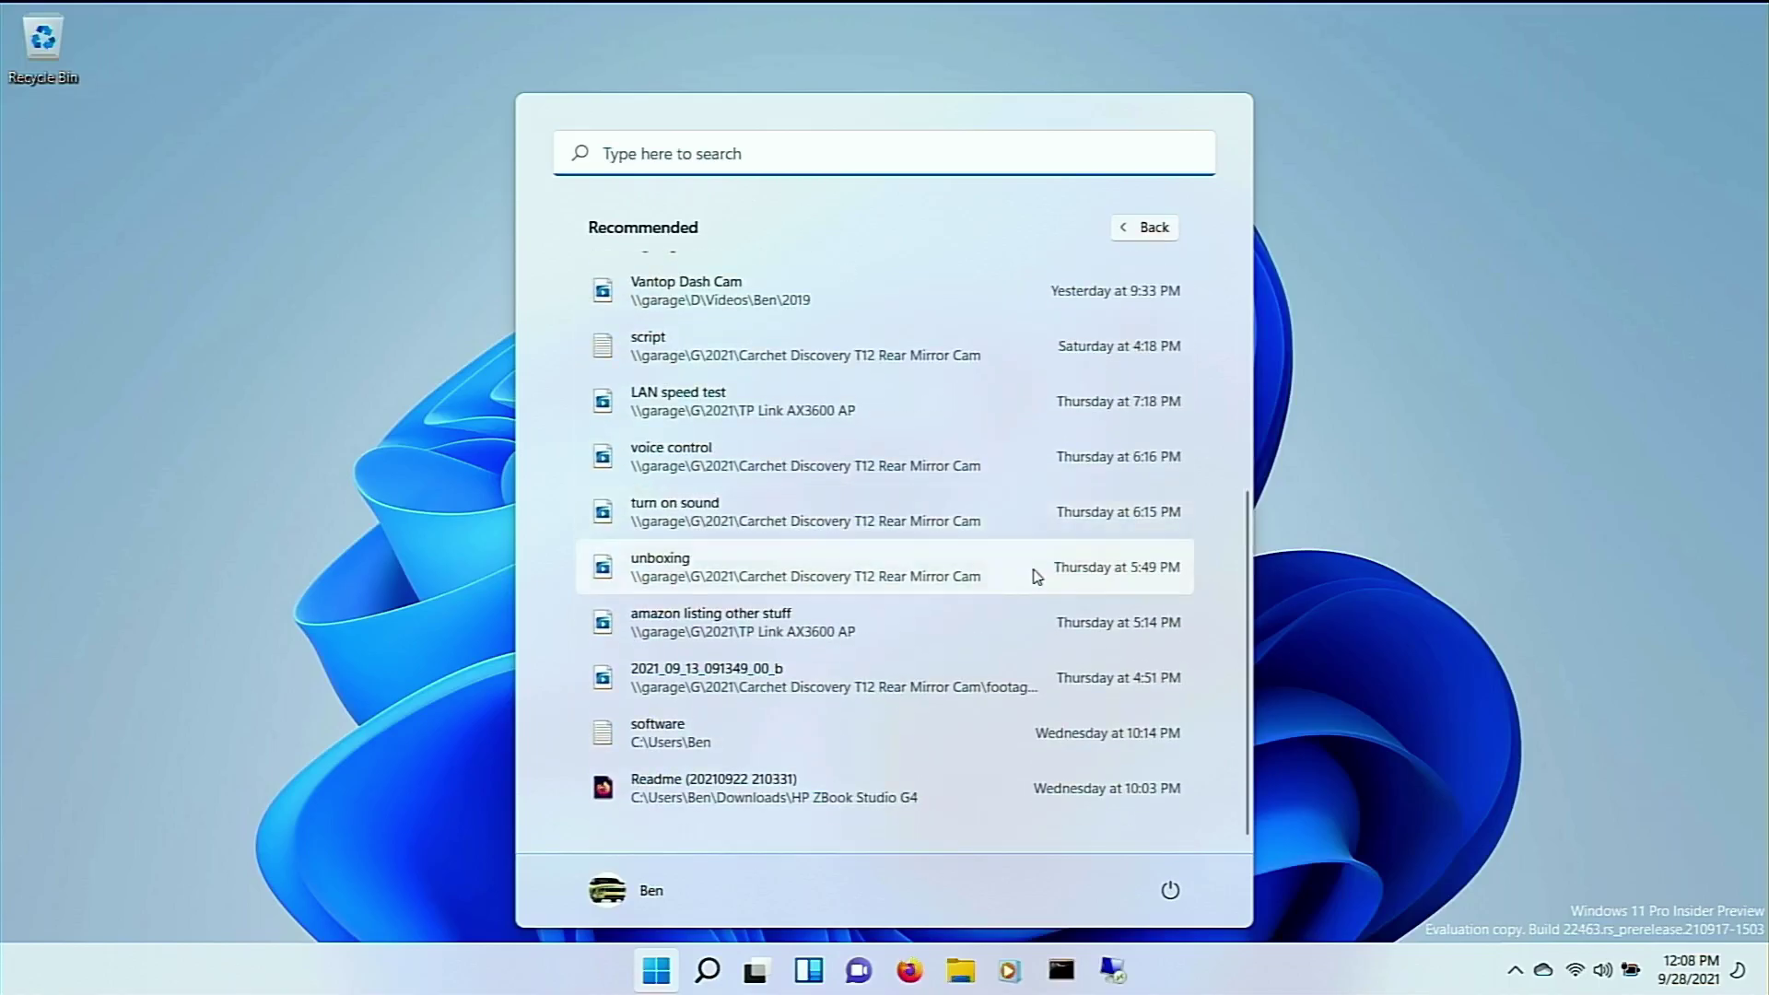
pyautogui.scroll(4, 1037, 571)
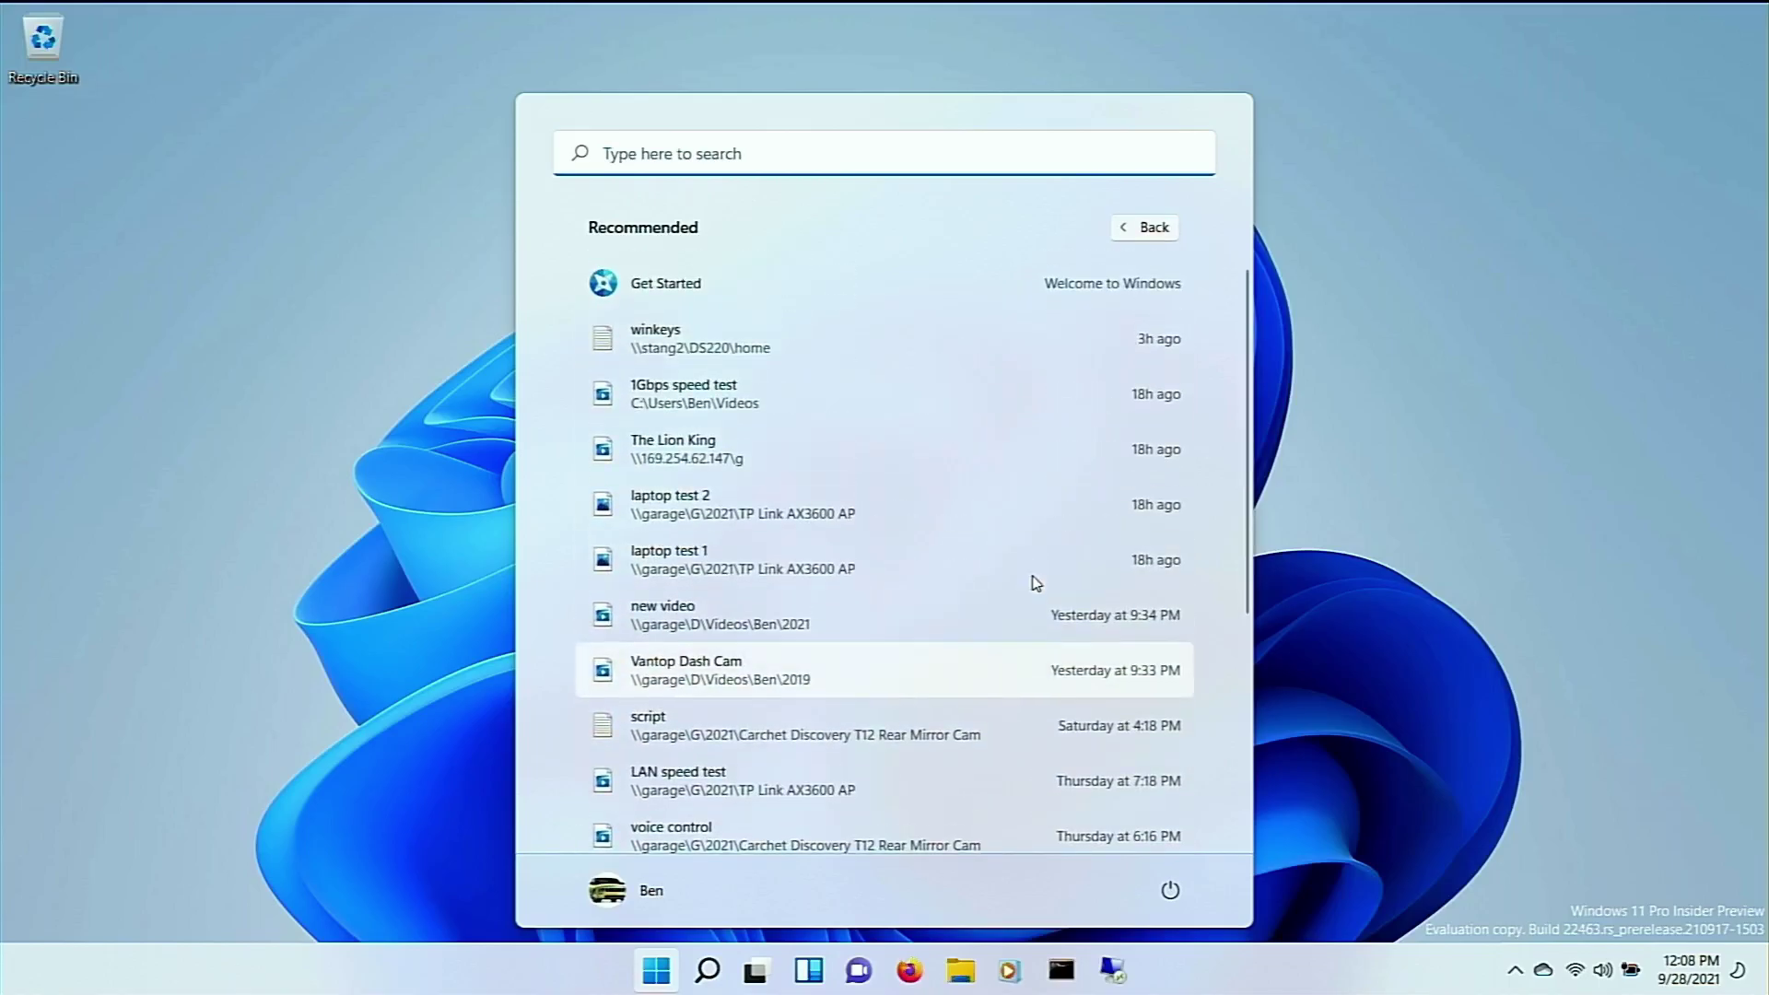
pyautogui.click(1170, 890)
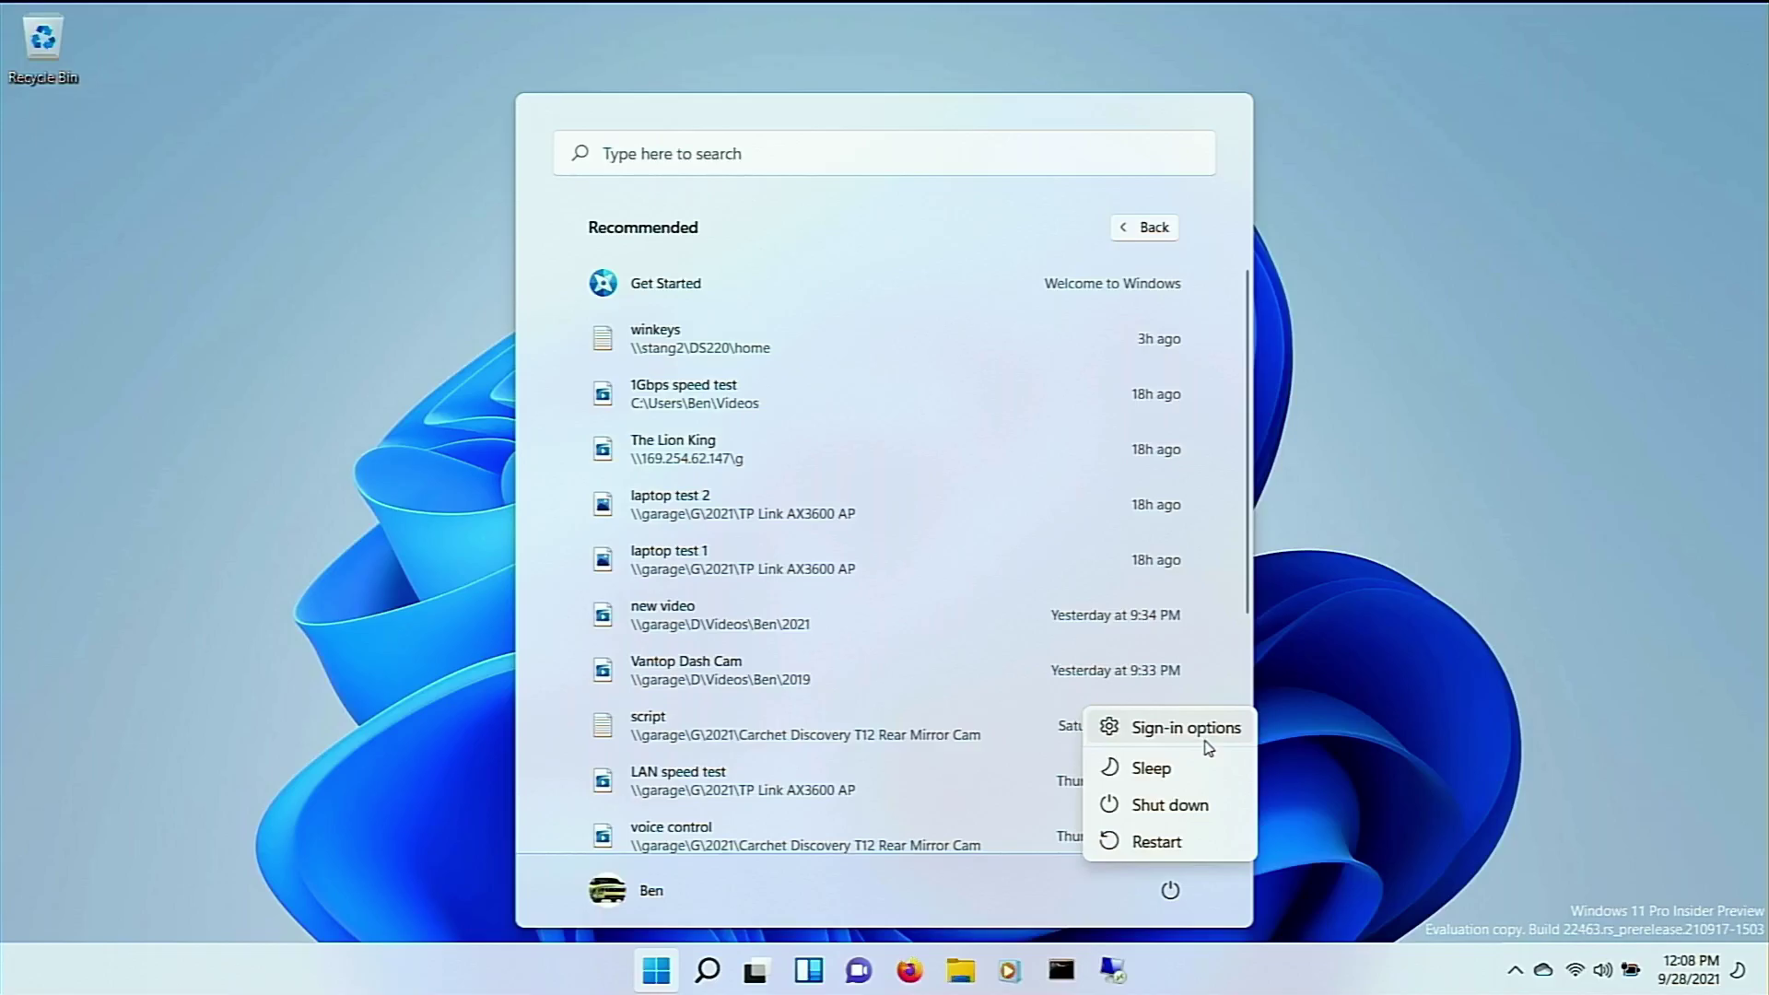
# Step: Close Start and view the Win+X system tools menu, then dismiss it
pyautogui.click(634, 973)
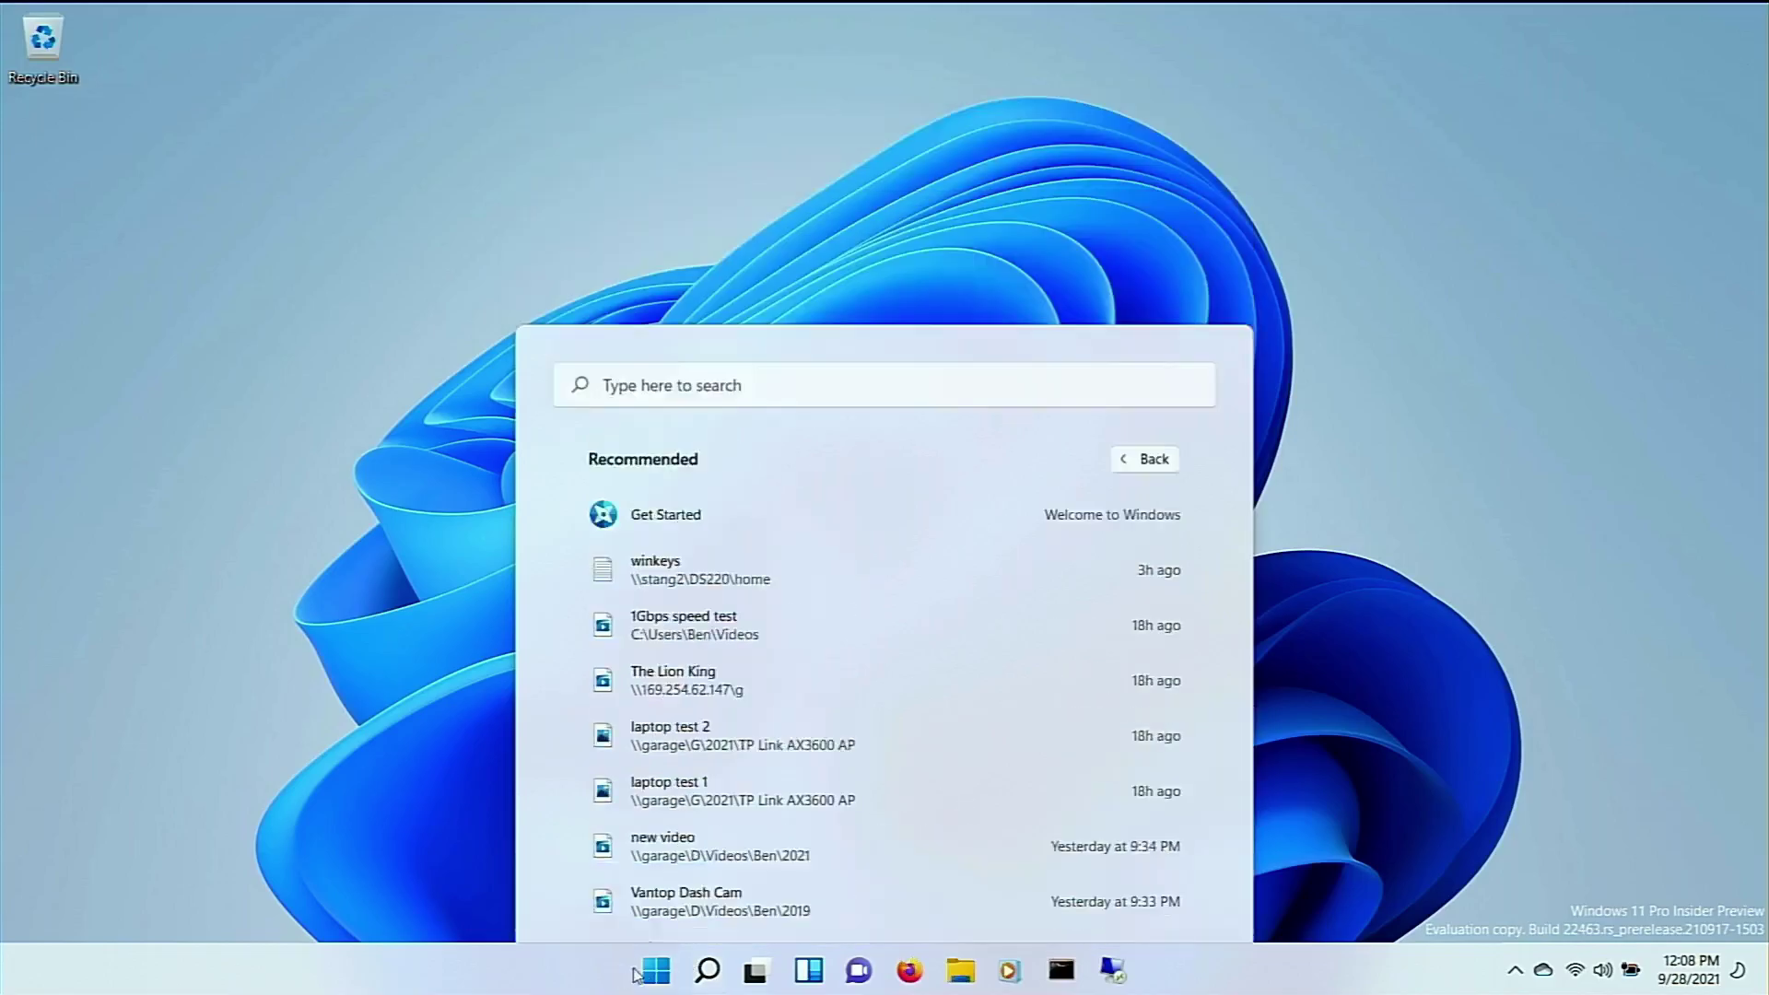
pyautogui.rightClick(650, 972)
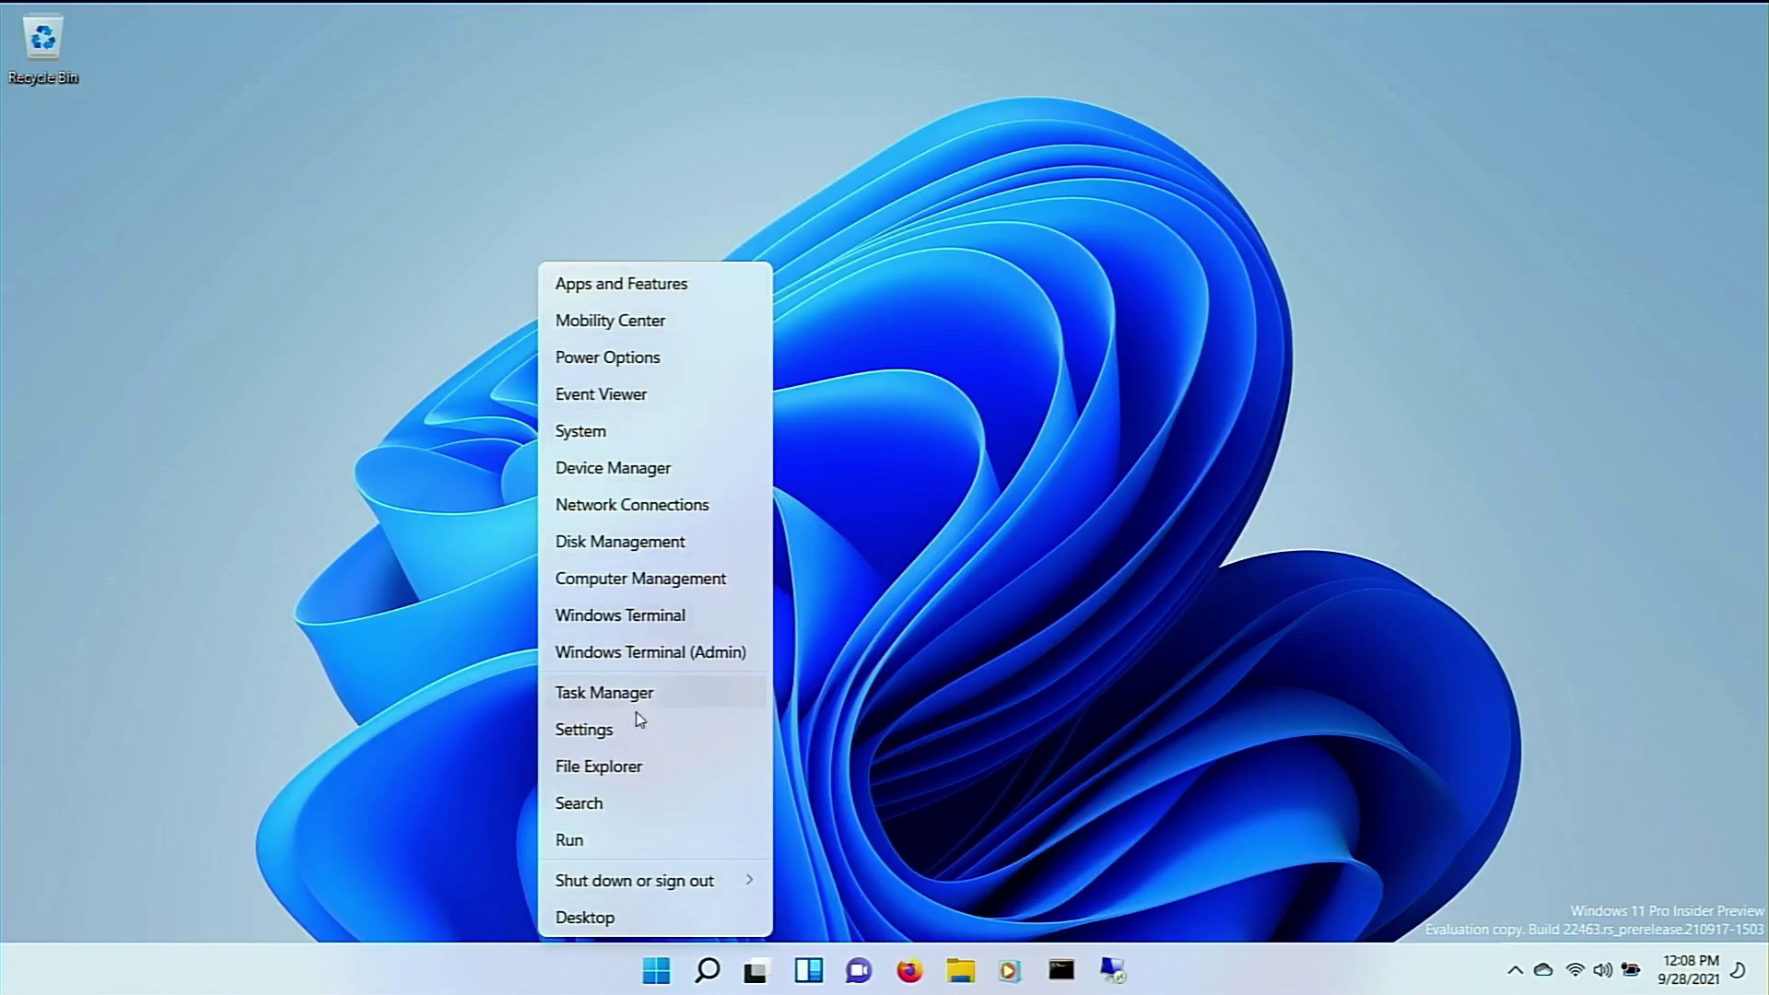
pyautogui.moveTo(695, 881)
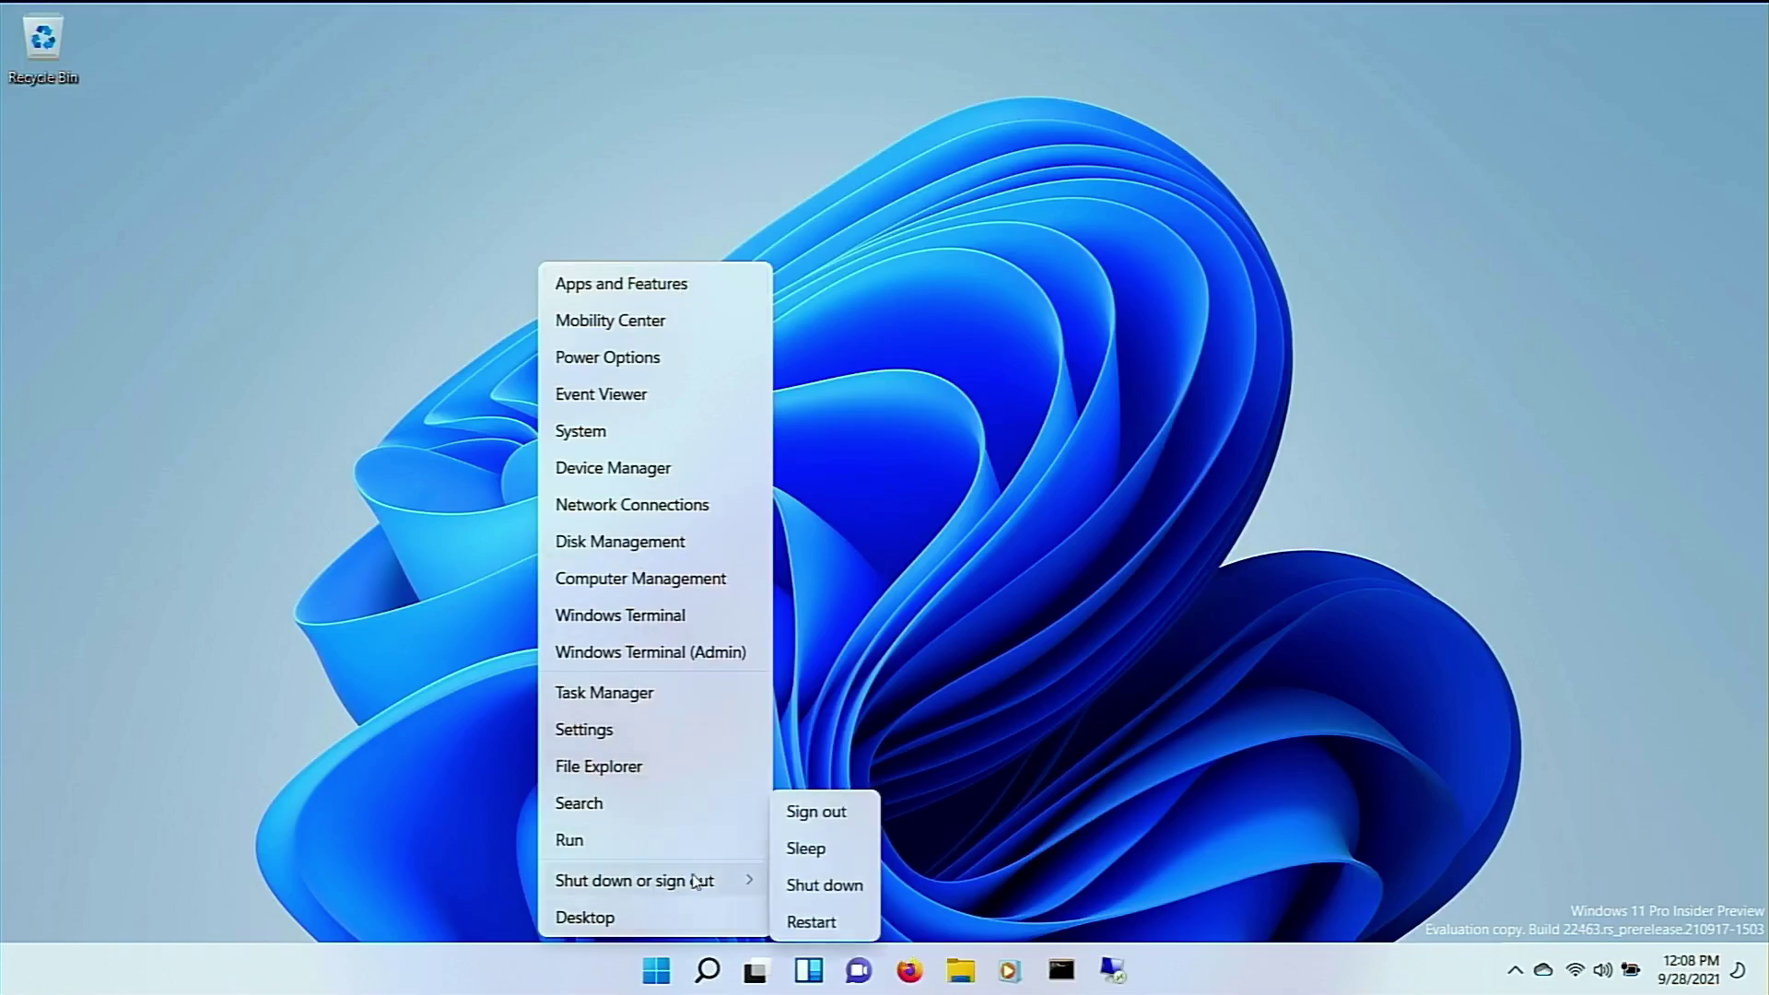
pyautogui.click(771, 837)
# Step: Glance at the search panel, close it, and create a second virtual desktop
pyautogui.click(707, 968)
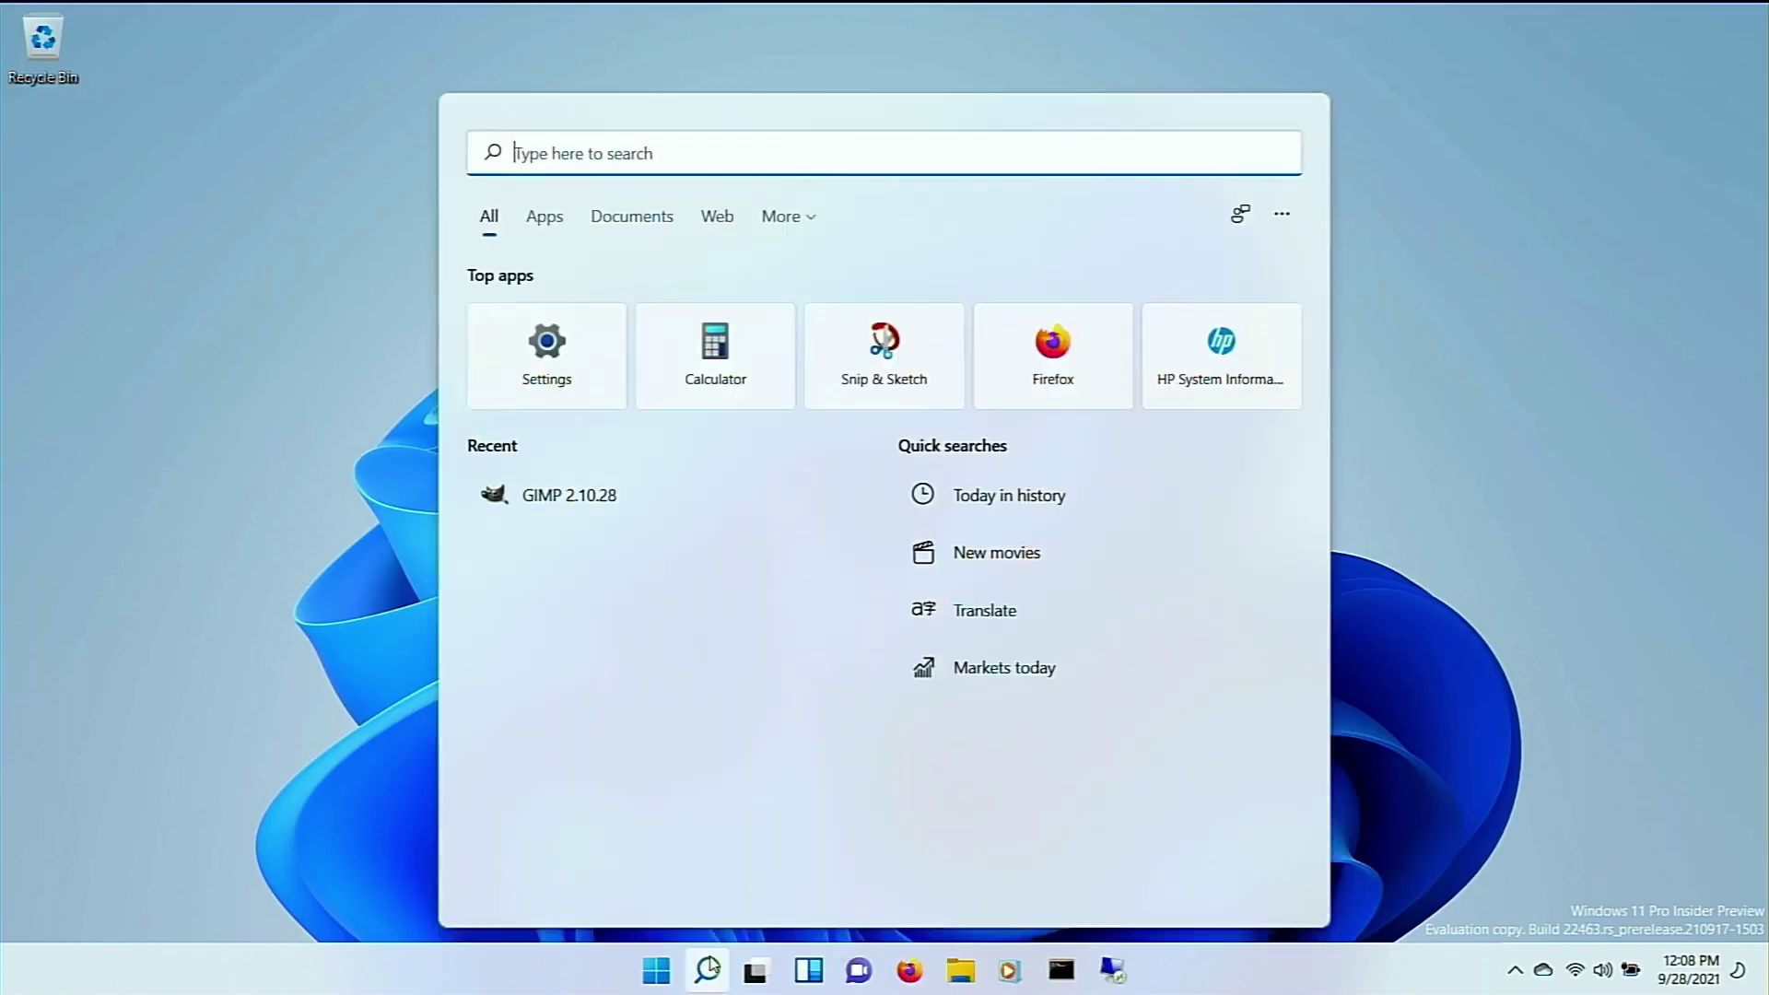
pyautogui.click(529, 959)
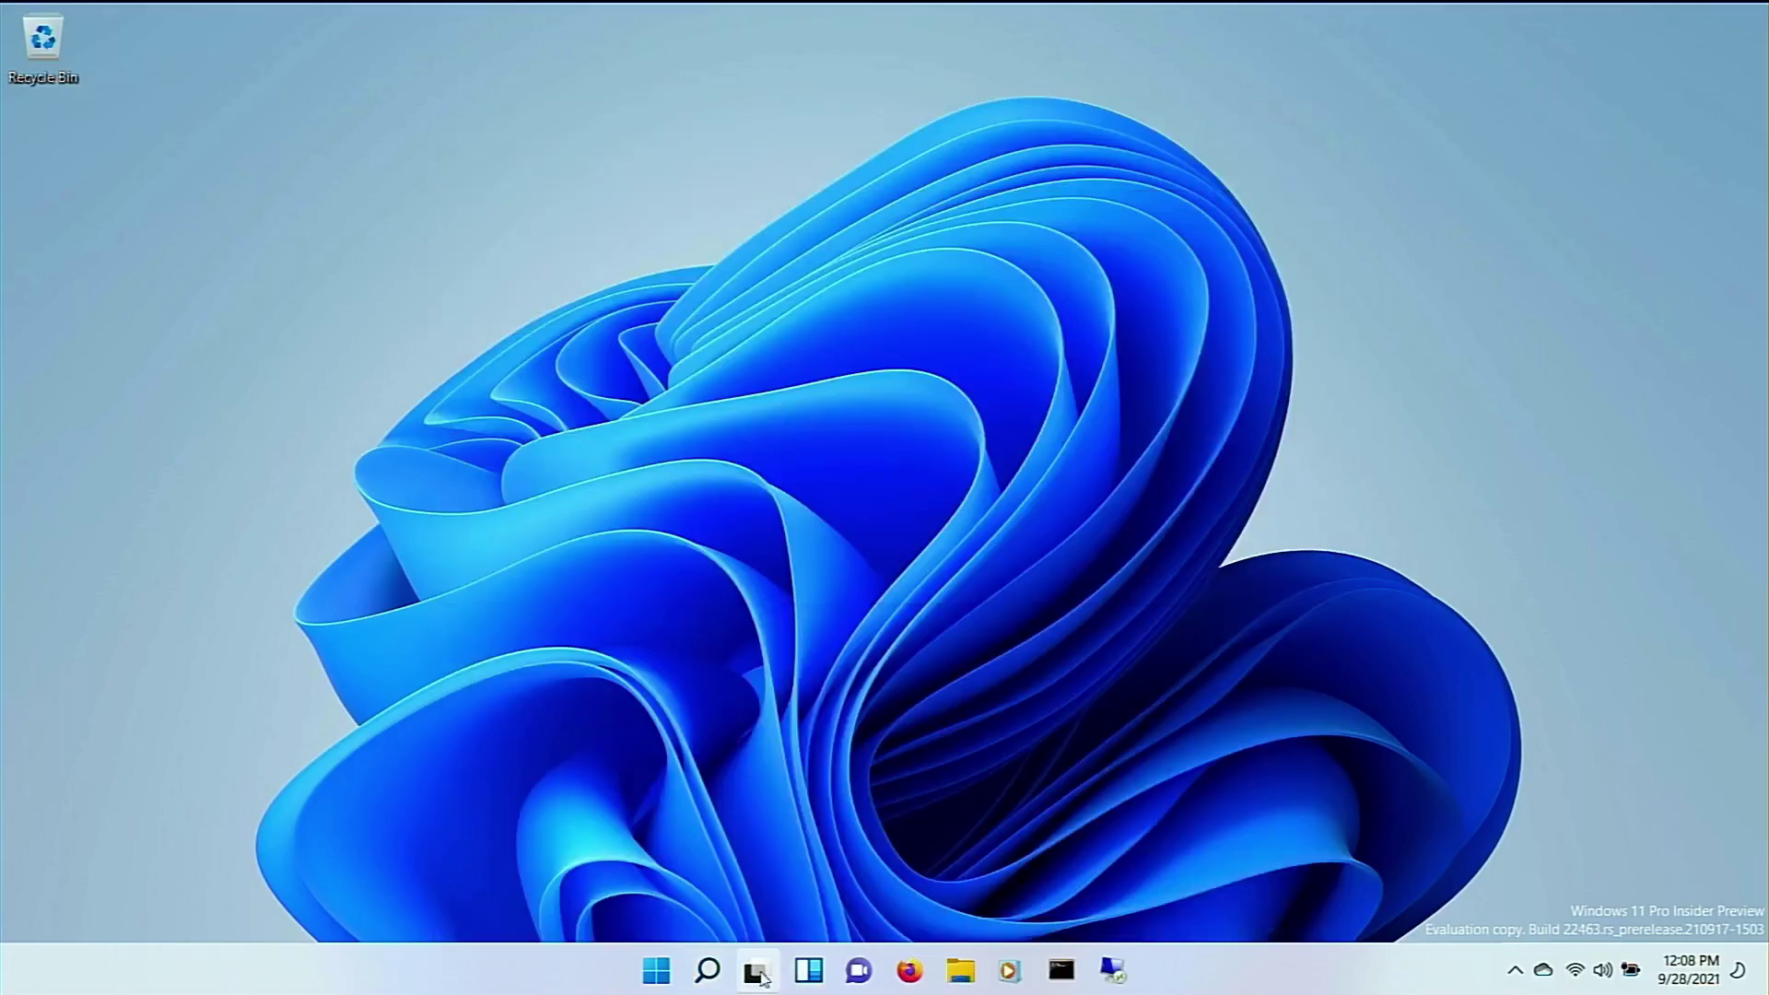
pyautogui.moveTo(757, 974)
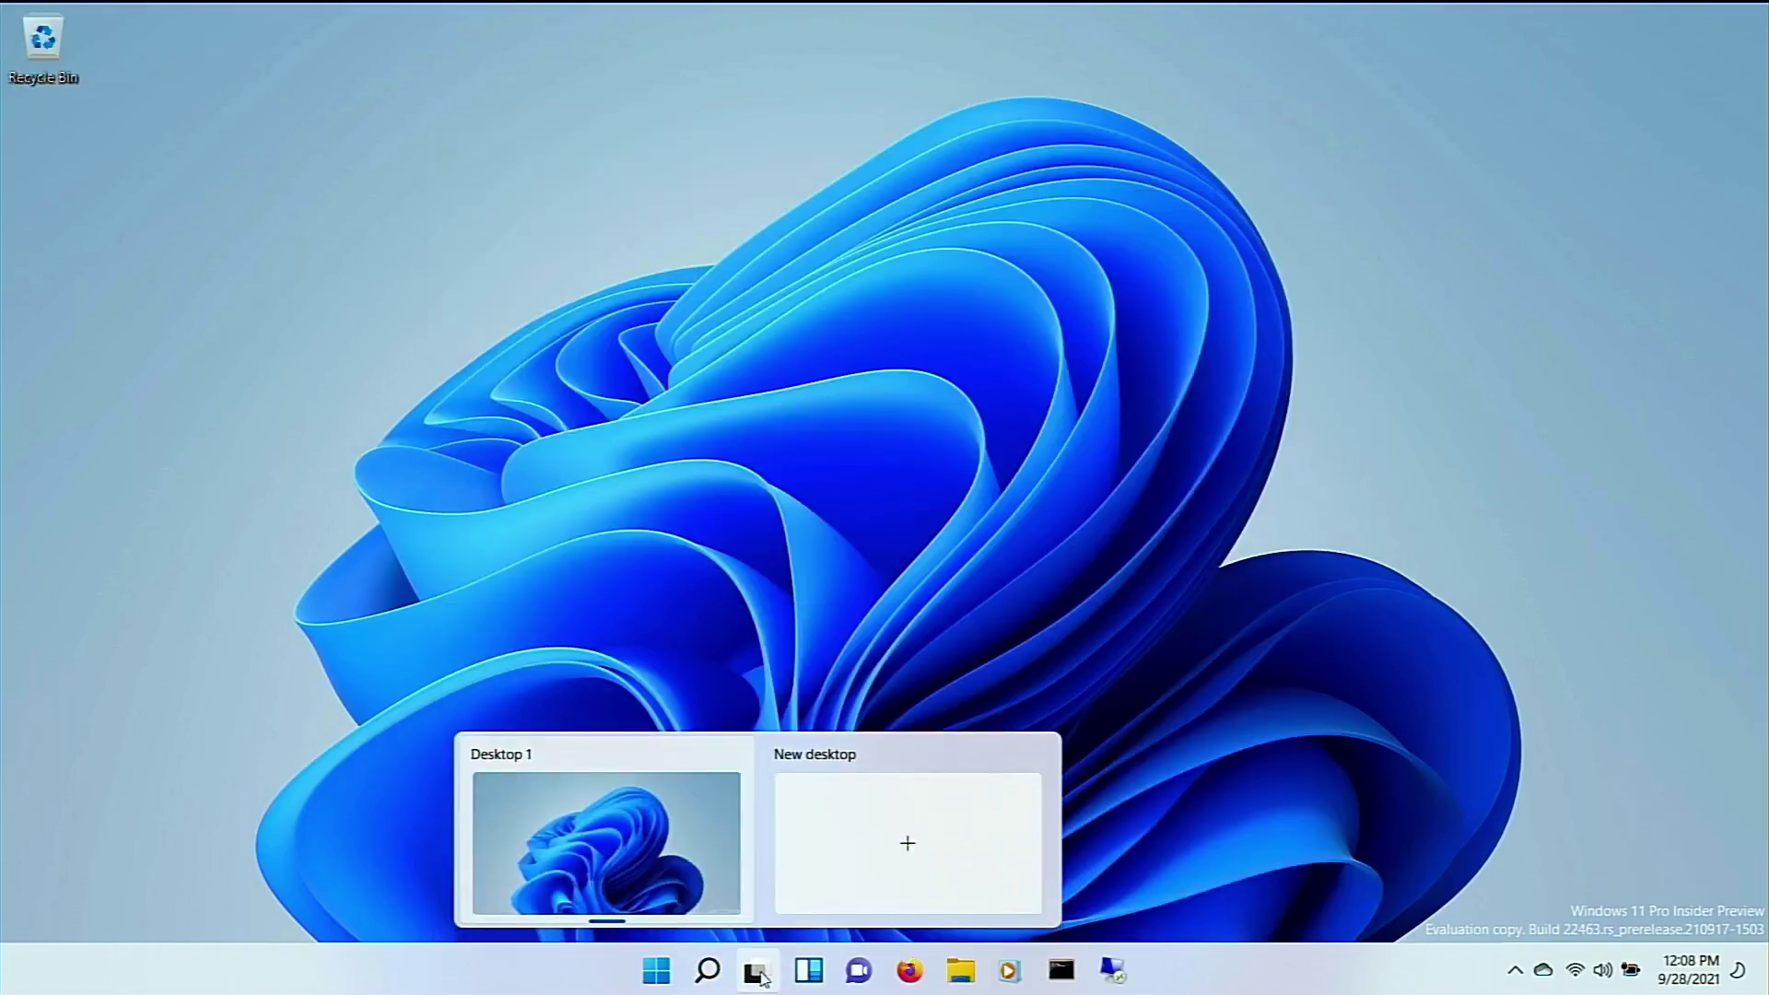
pyautogui.click(873, 855)
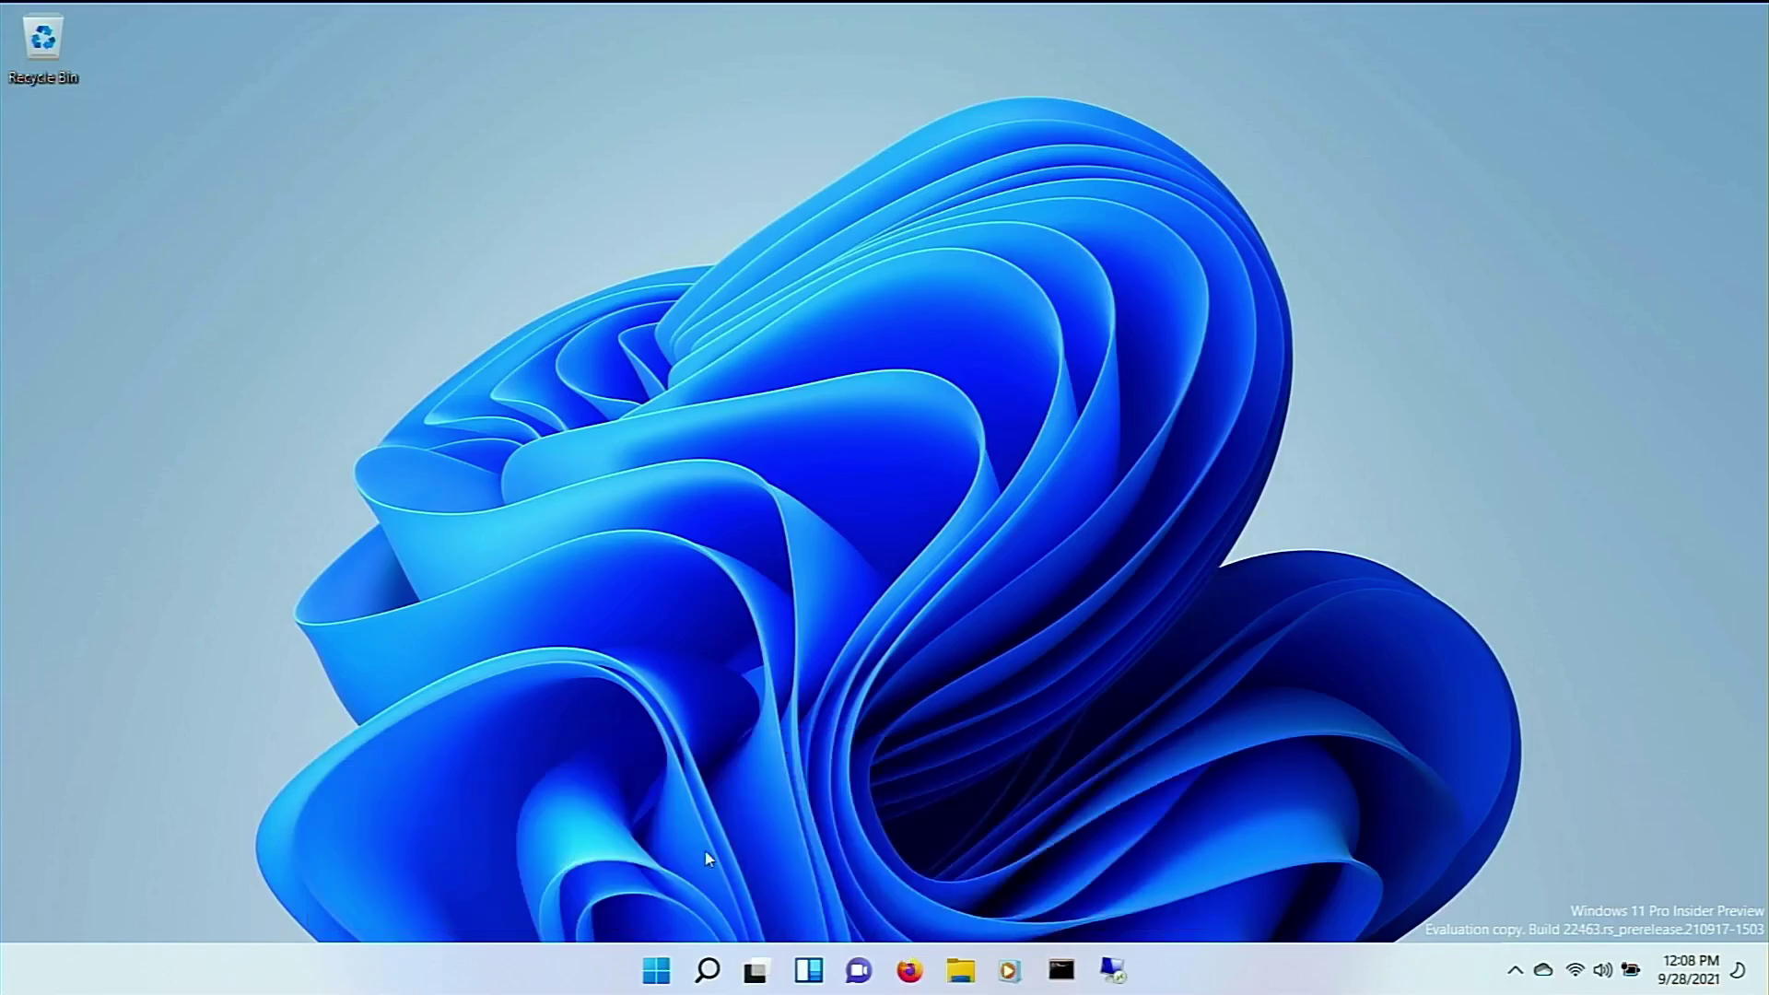
# Step: Switch to Desktop 2 in Task View, then remove it and exit Task View
pyautogui.click(756, 970)
pyautogui.click(852, 847)
pyautogui.click(756, 970)
pyautogui.click(1005, 757)
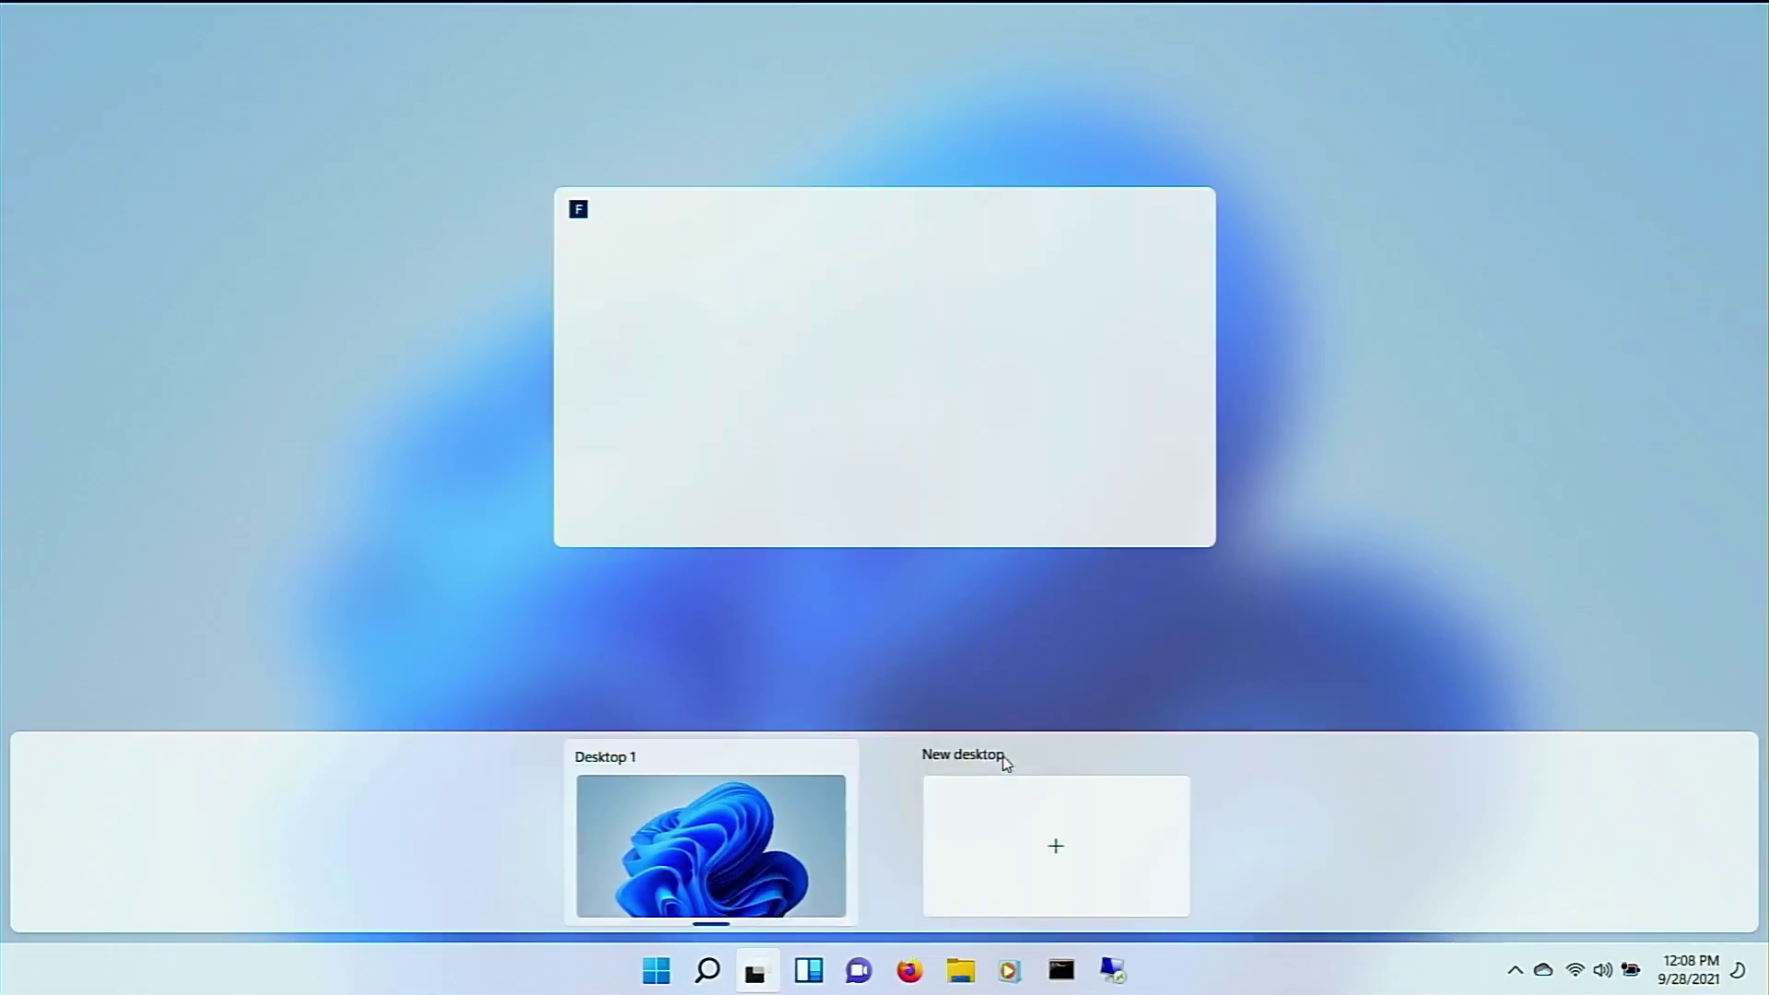
pyautogui.click(928, 646)
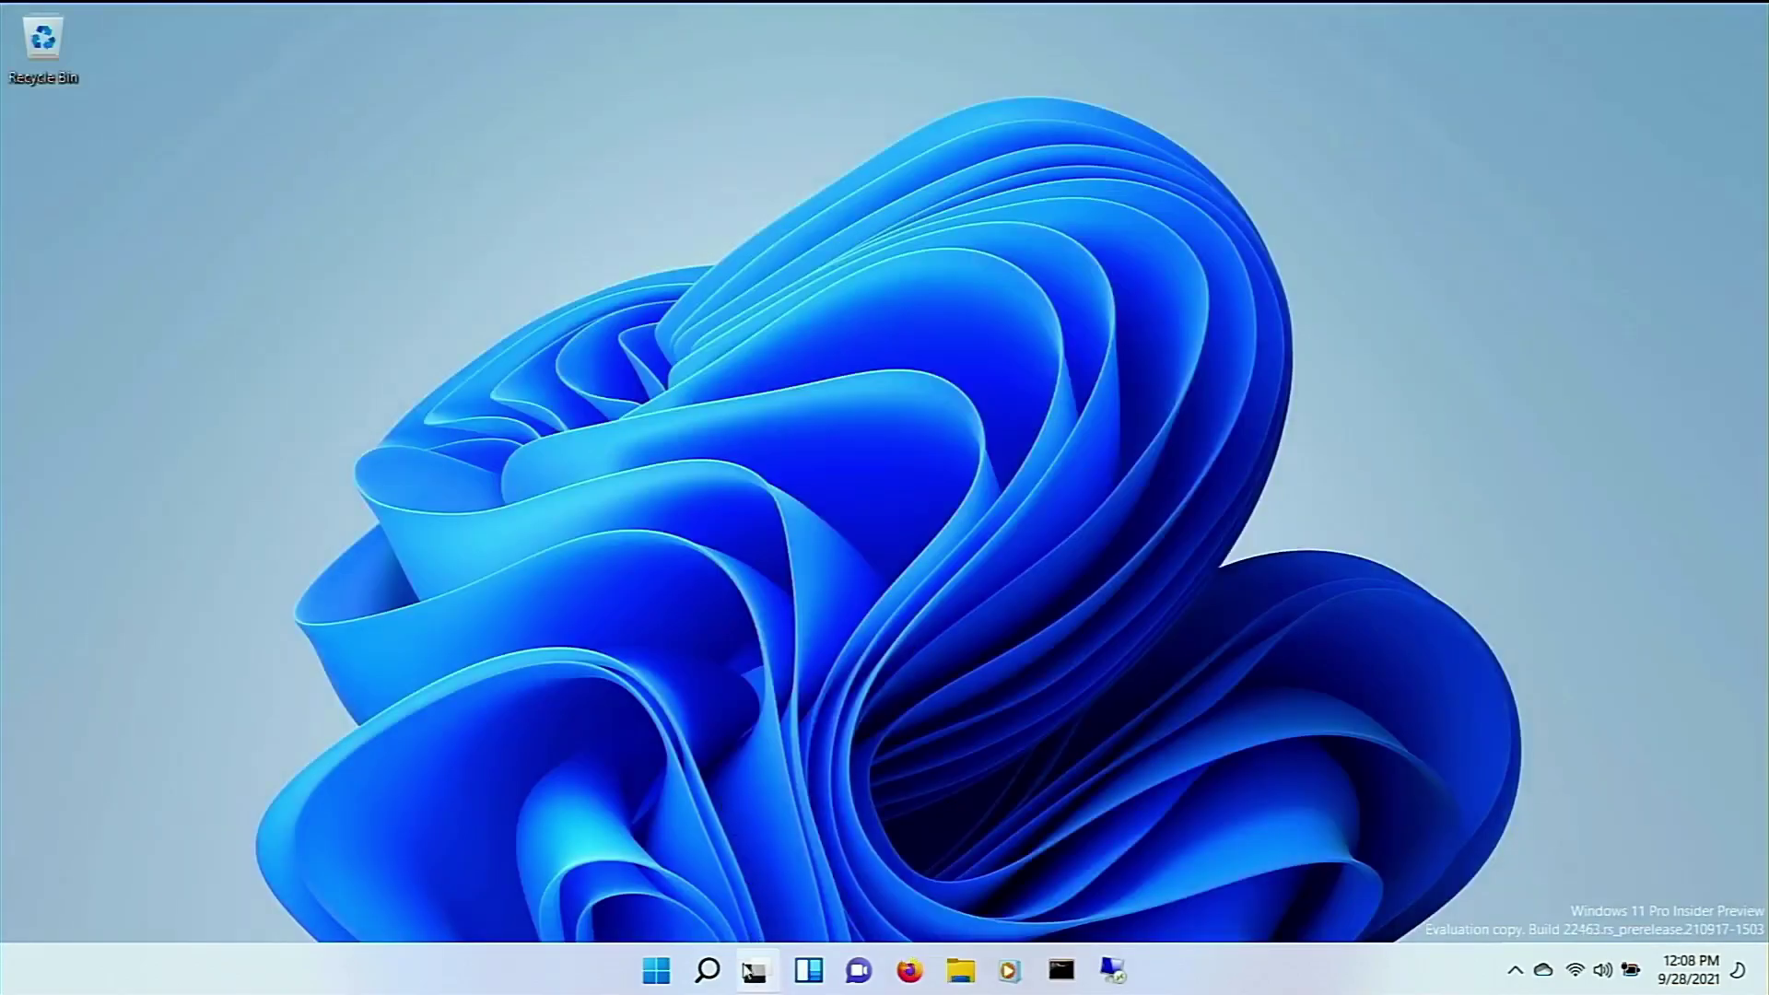
# Step: Scroll the widgets news feed, then drag the weather card onto the desktop as a shortcut
pyautogui.click(811, 975)
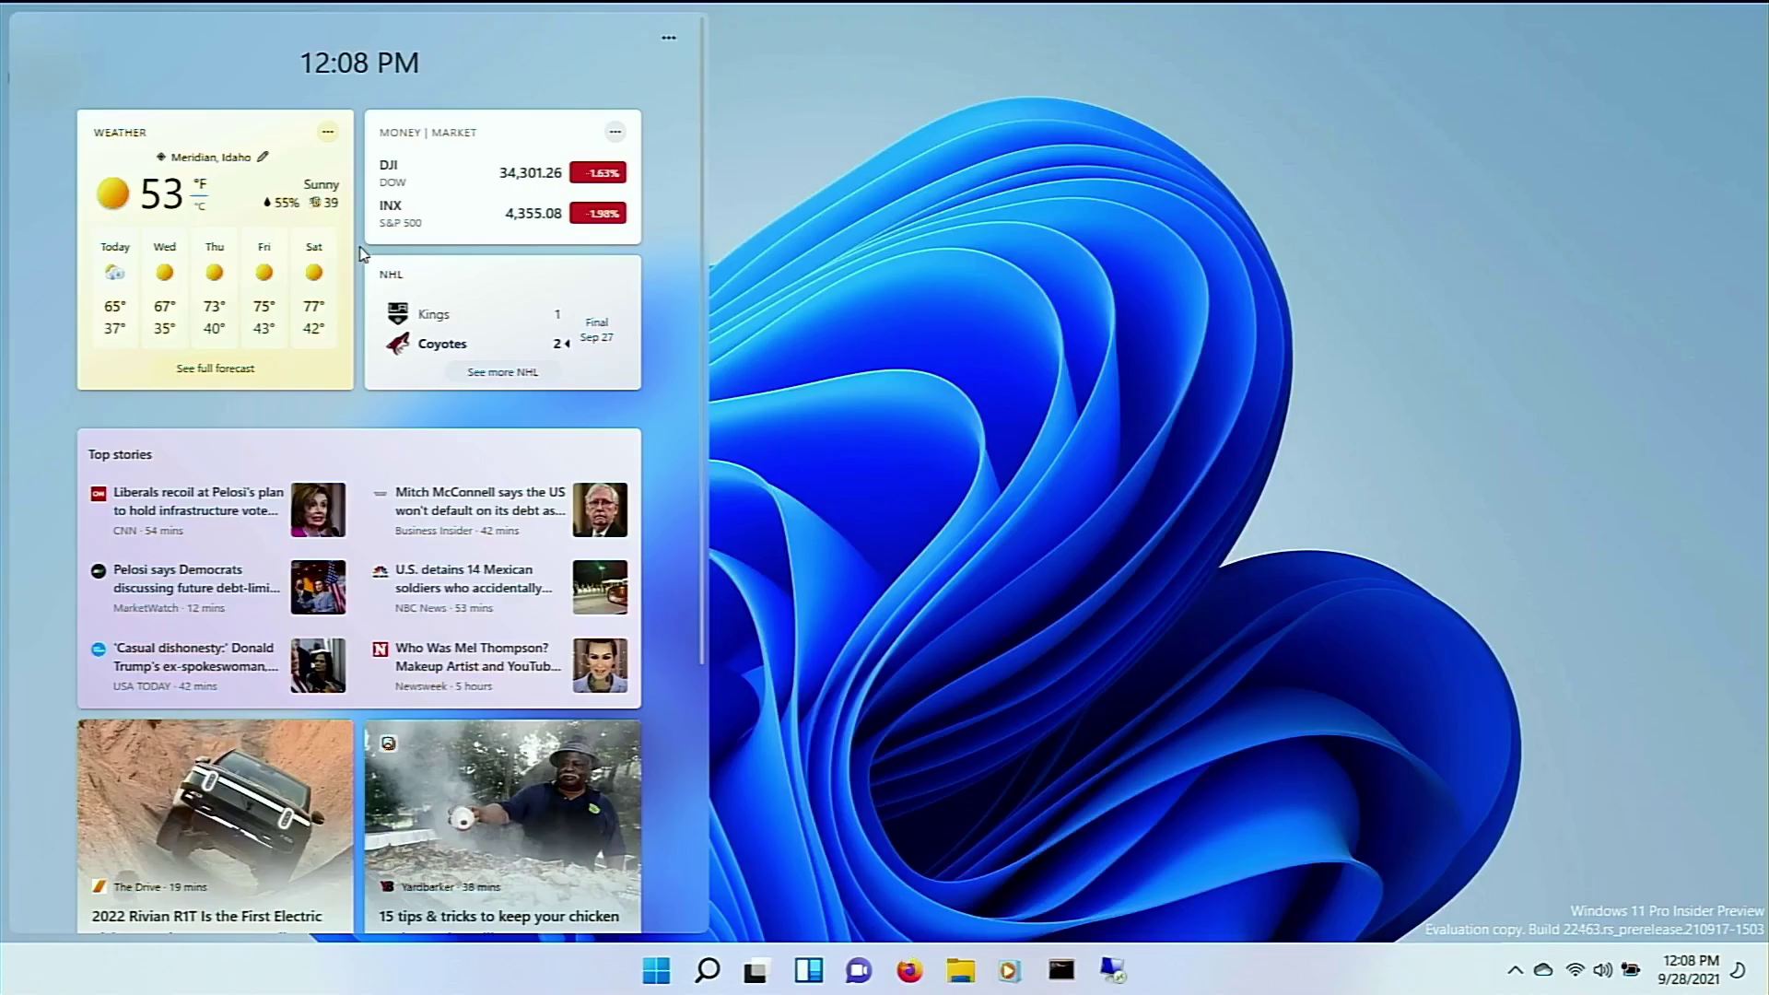
pyautogui.scroll(-10, 362, 258)
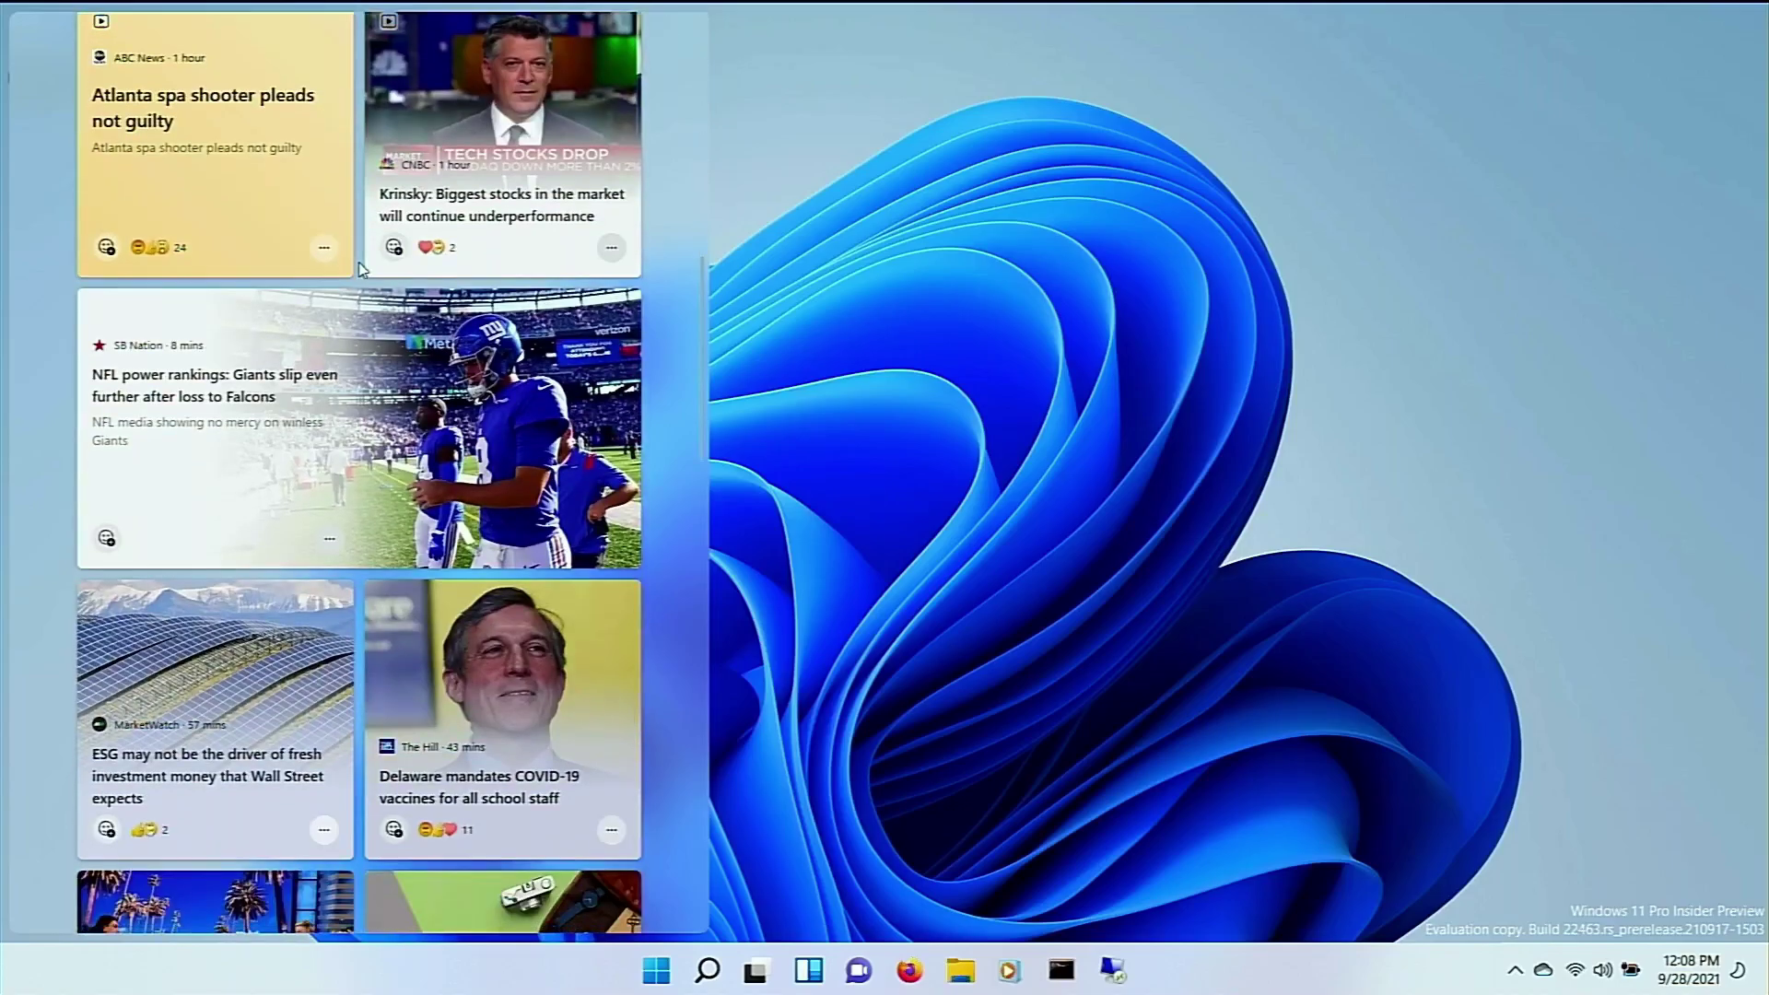
pyautogui.scroll(-10, 362, 267)
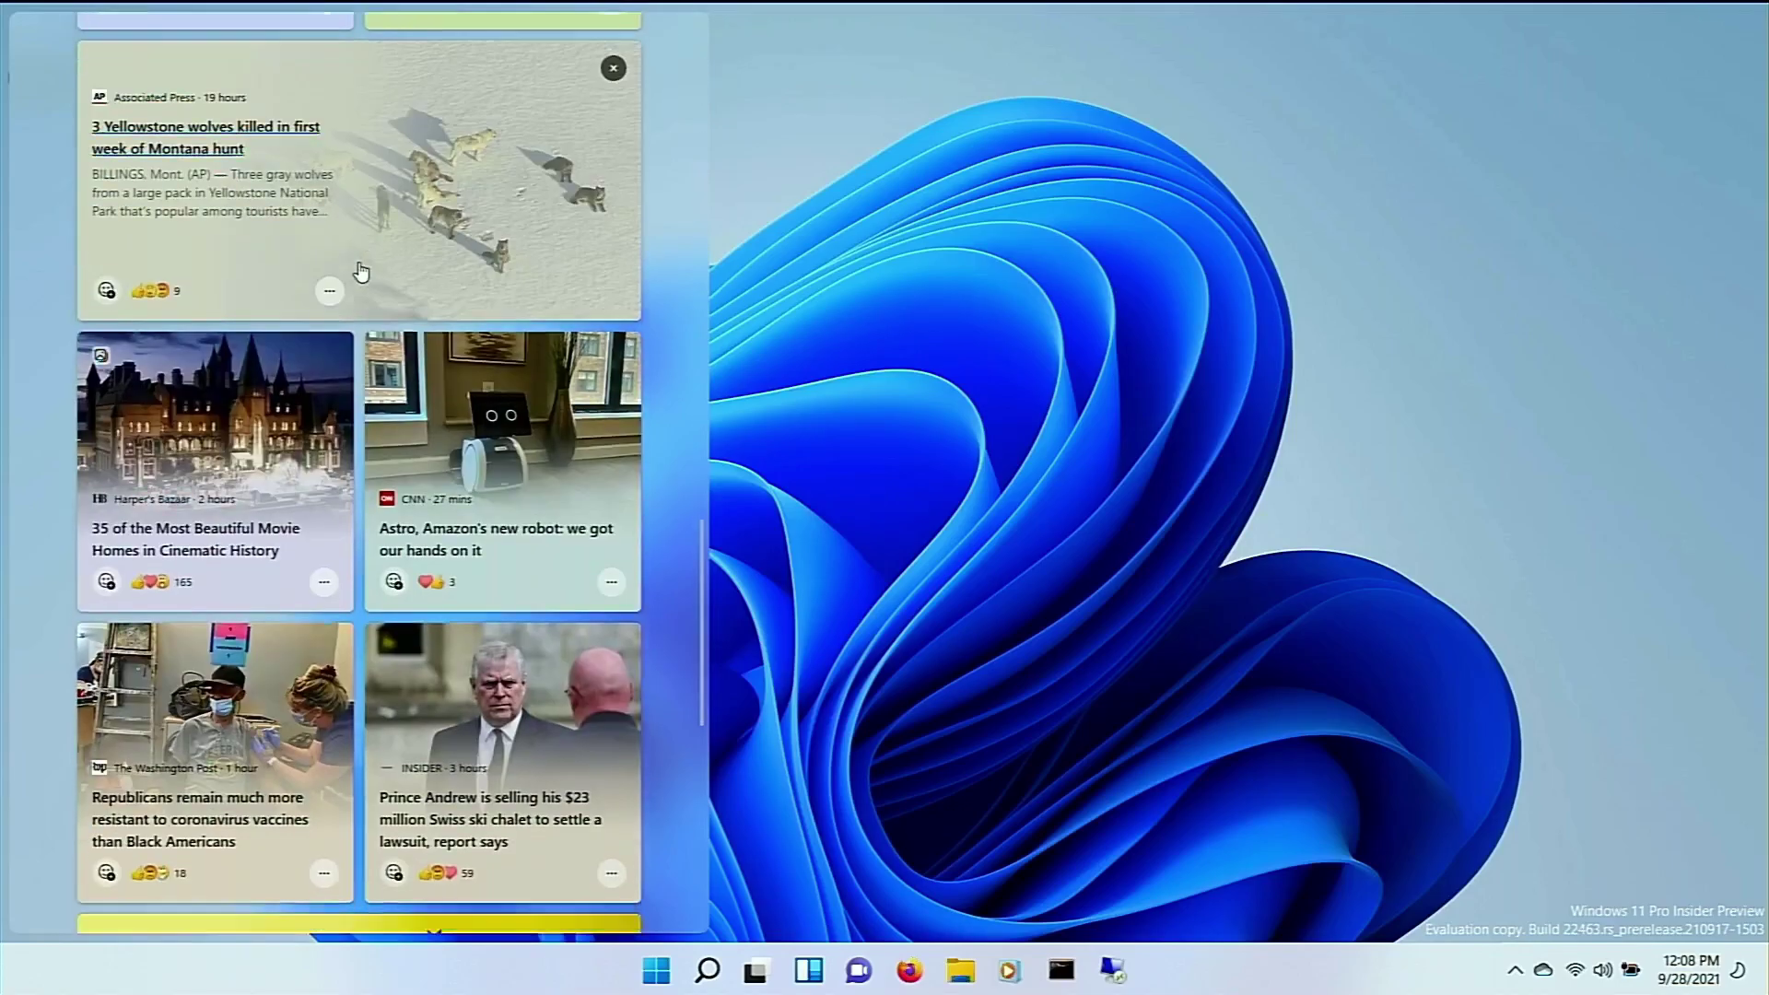
pyautogui.scroll(-10, 360, 271)
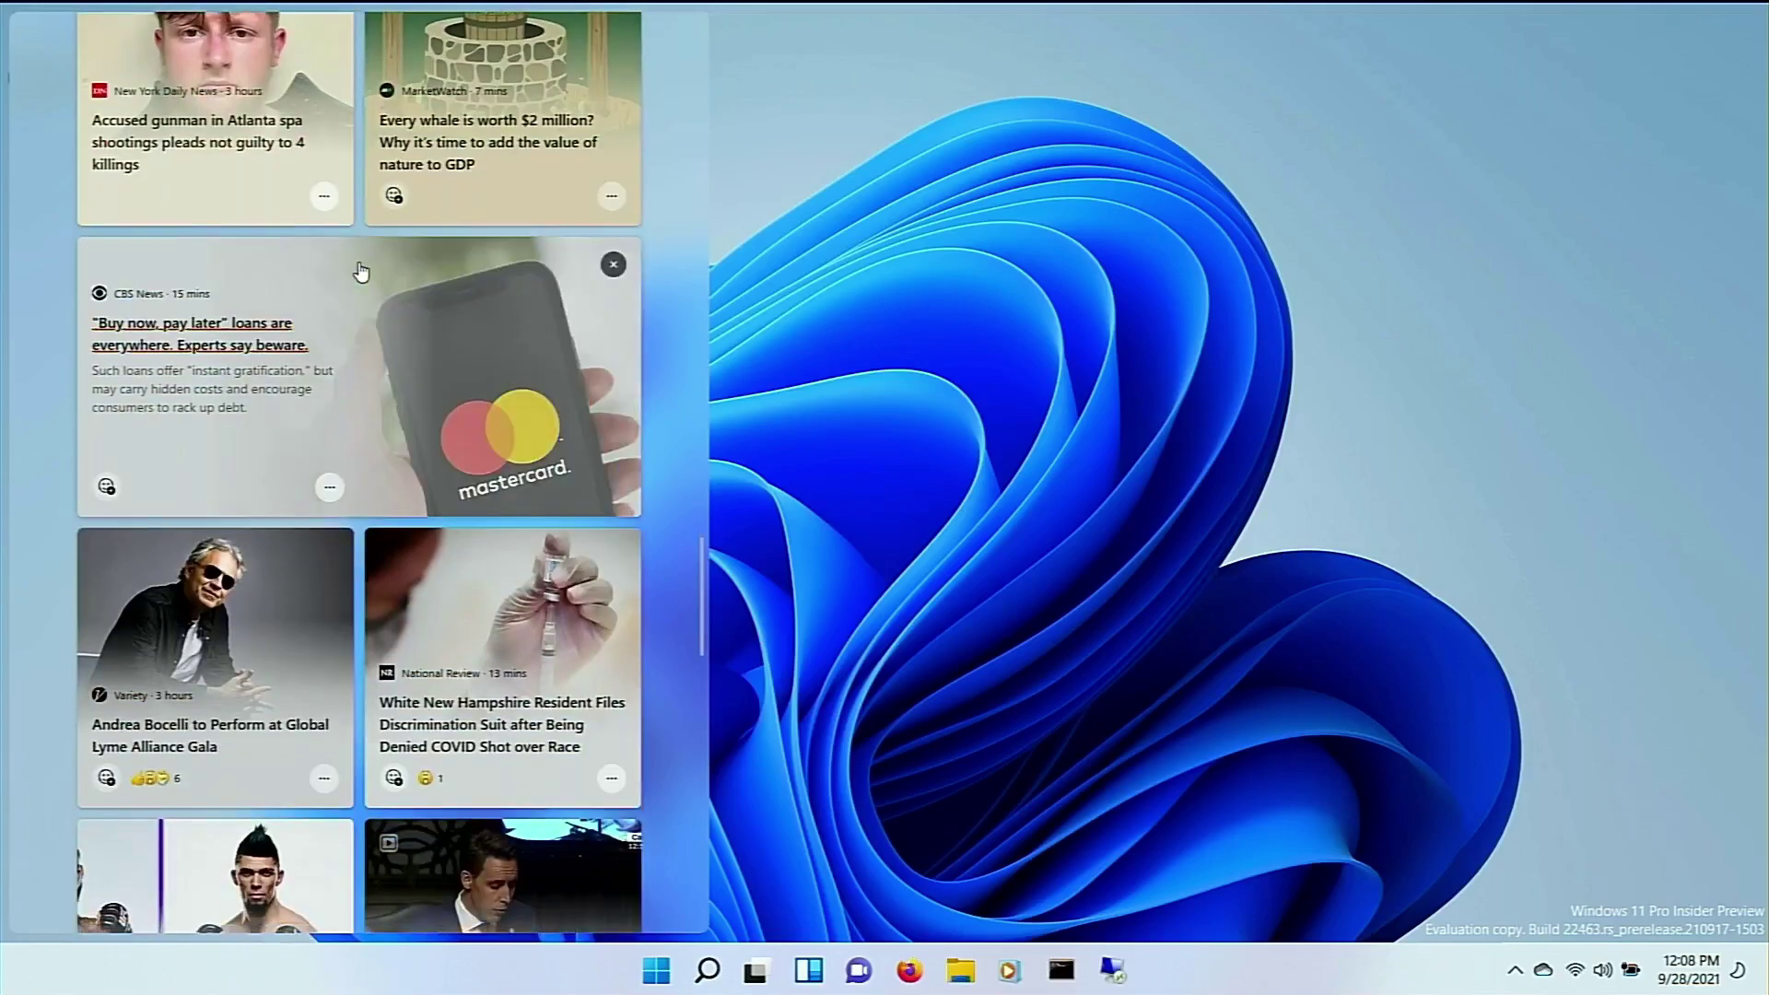
pyautogui.scroll(-10, 360, 271)
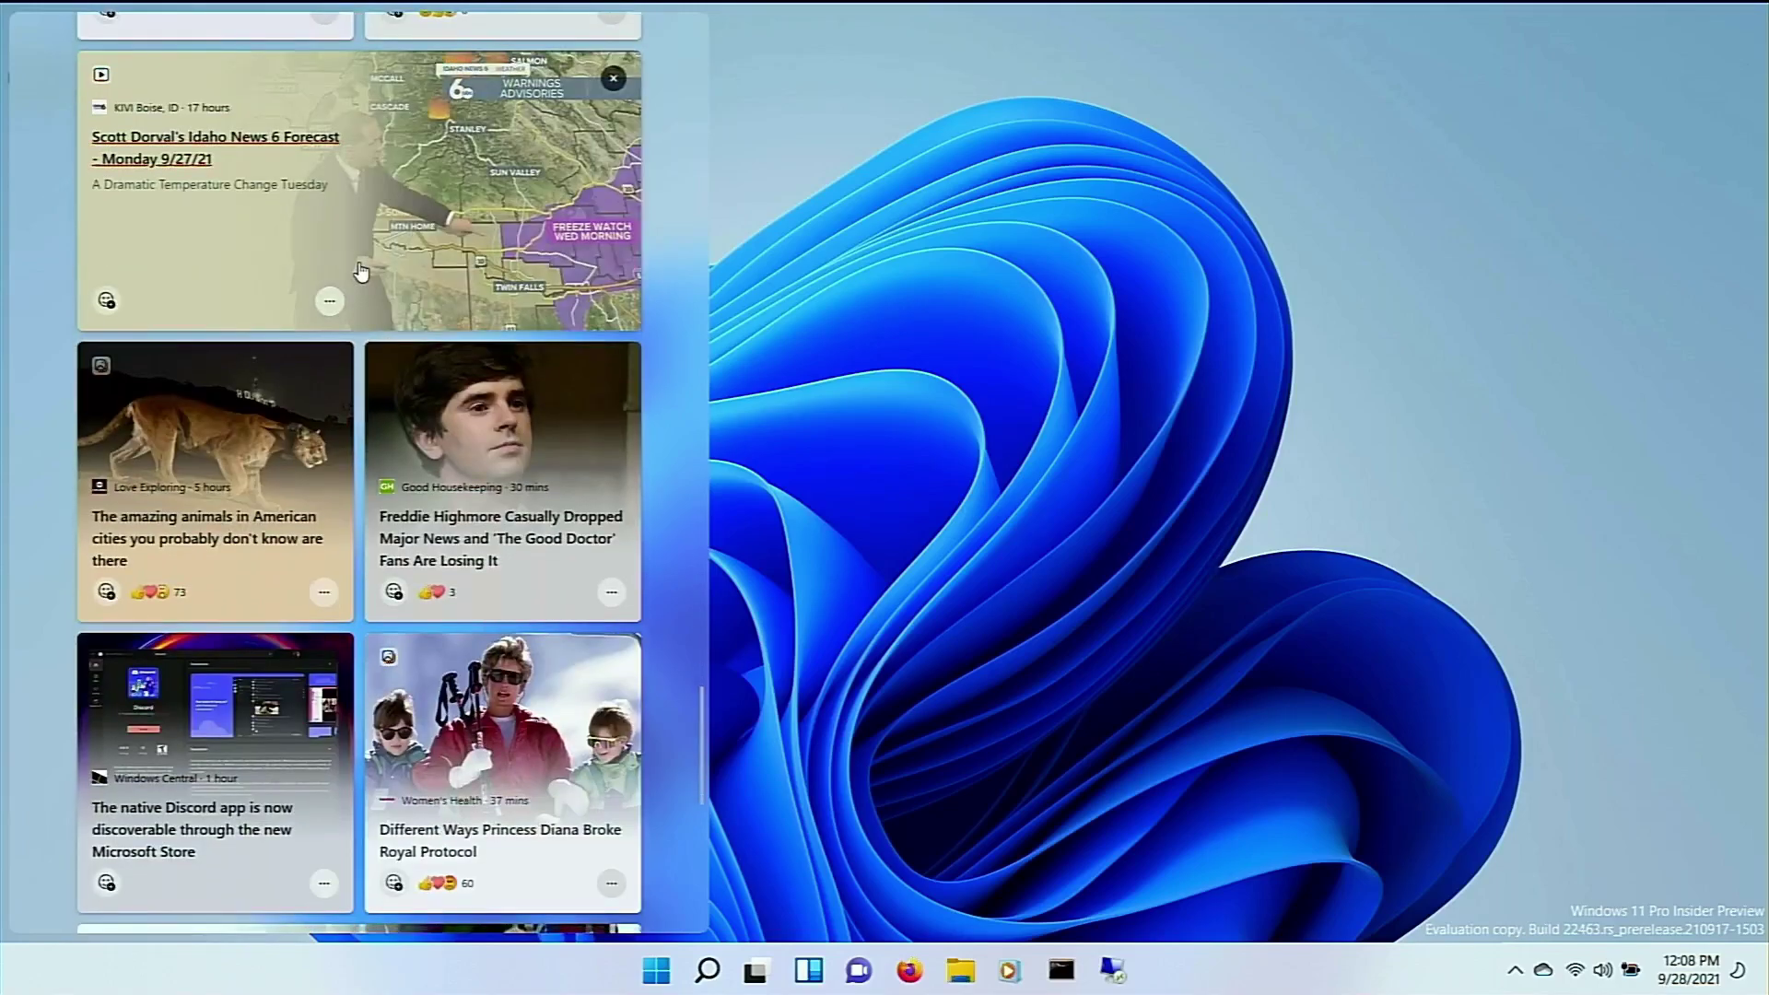
pyautogui.scroll(-10, 361, 271)
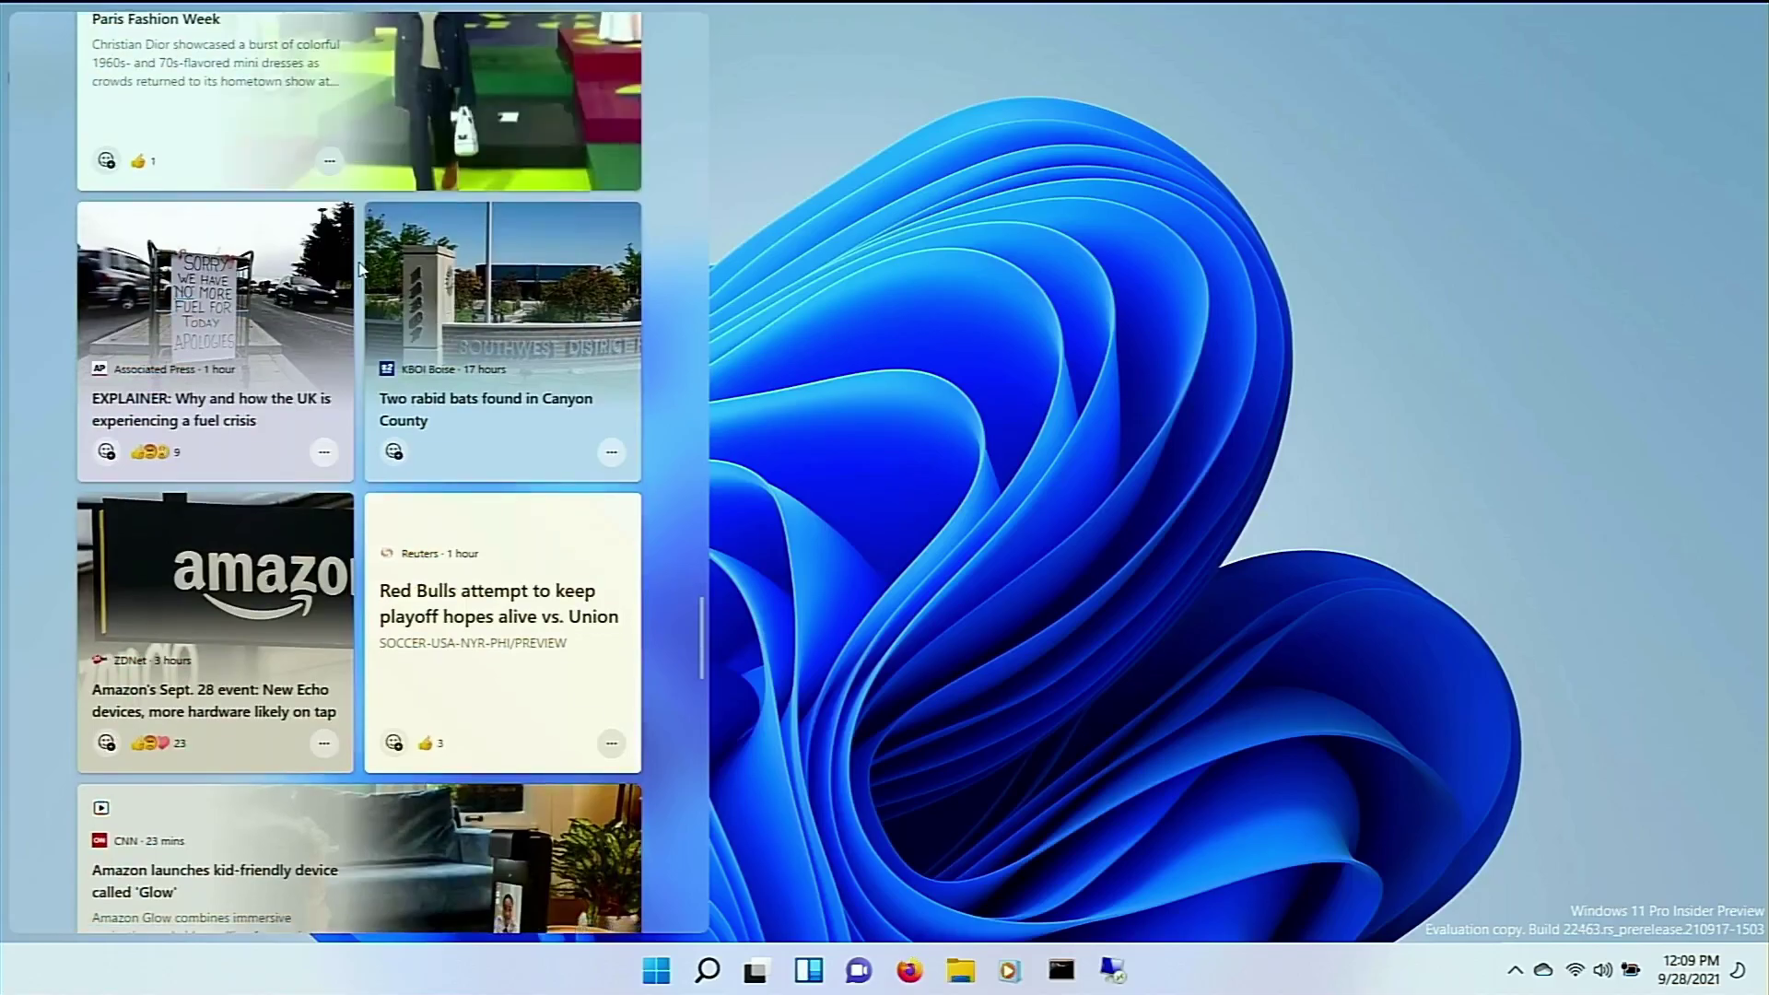
pyautogui.scroll(-10, 360, 271)
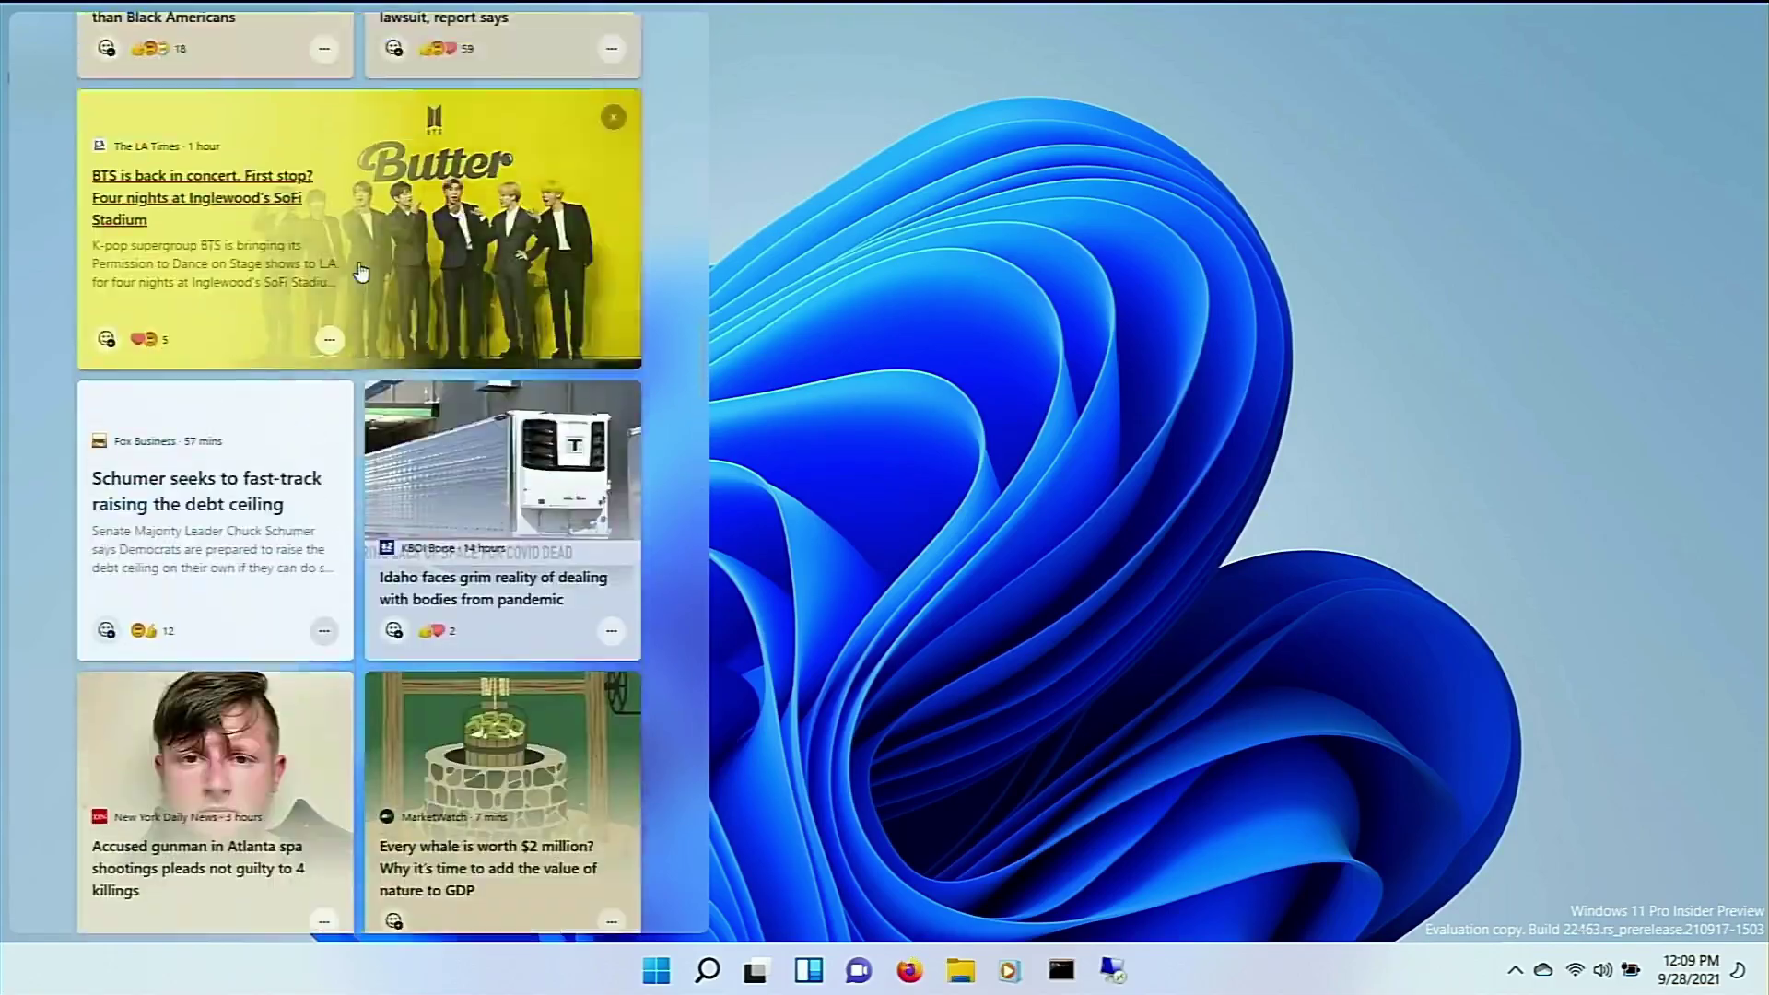
pyautogui.scroll(20, 360, 271)
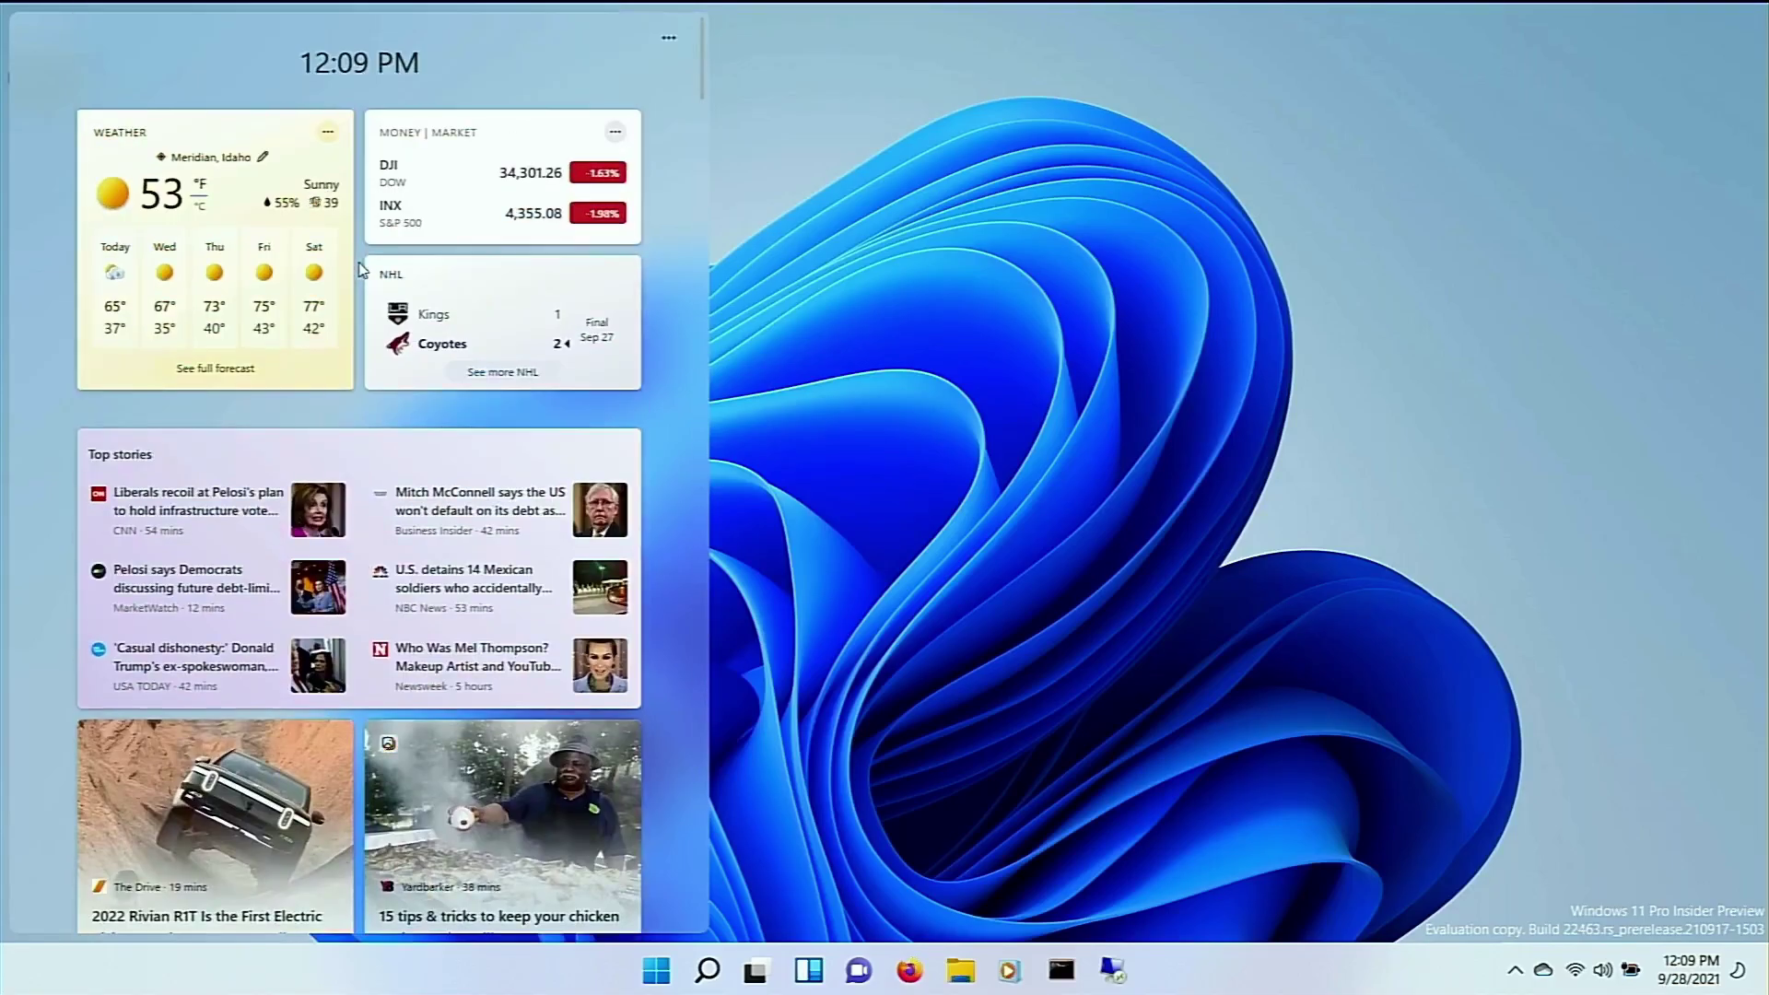
pyautogui.moveTo(202, 211); pyautogui.dragTo(1501, 139)
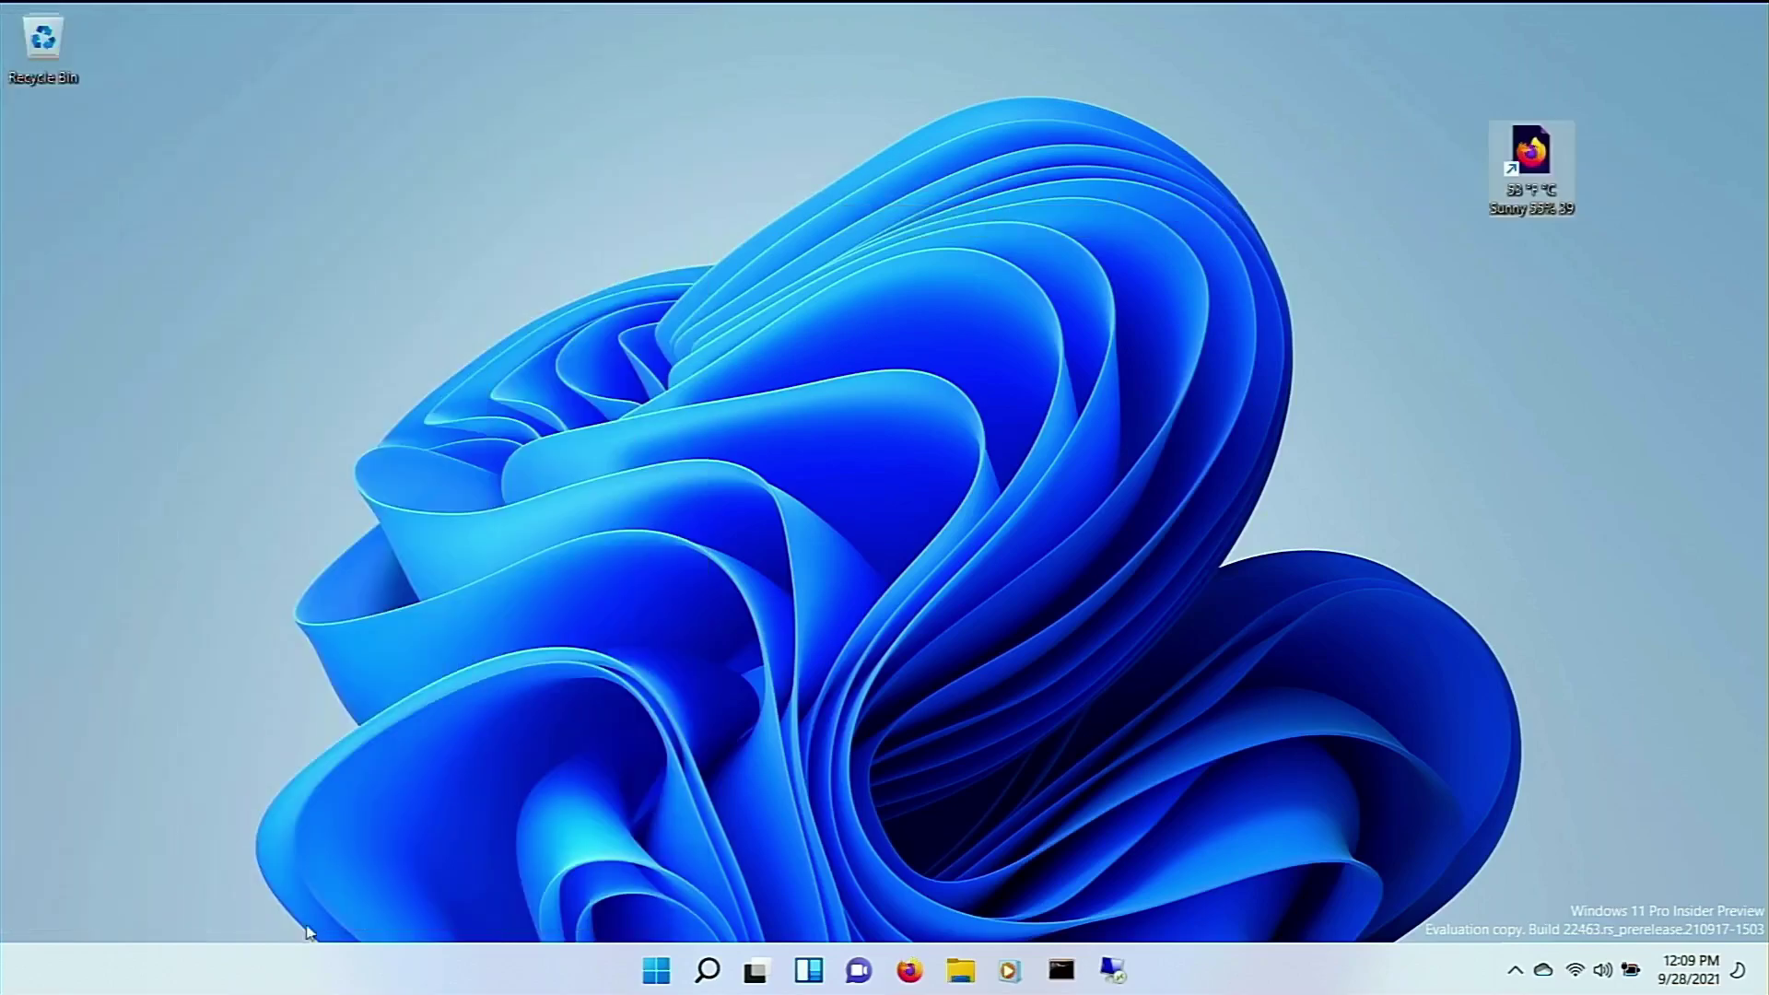
# Step: Open the full Meridian, ID weather forecast from widgets, then close both Edge tabs
pyautogui.click(803, 972)
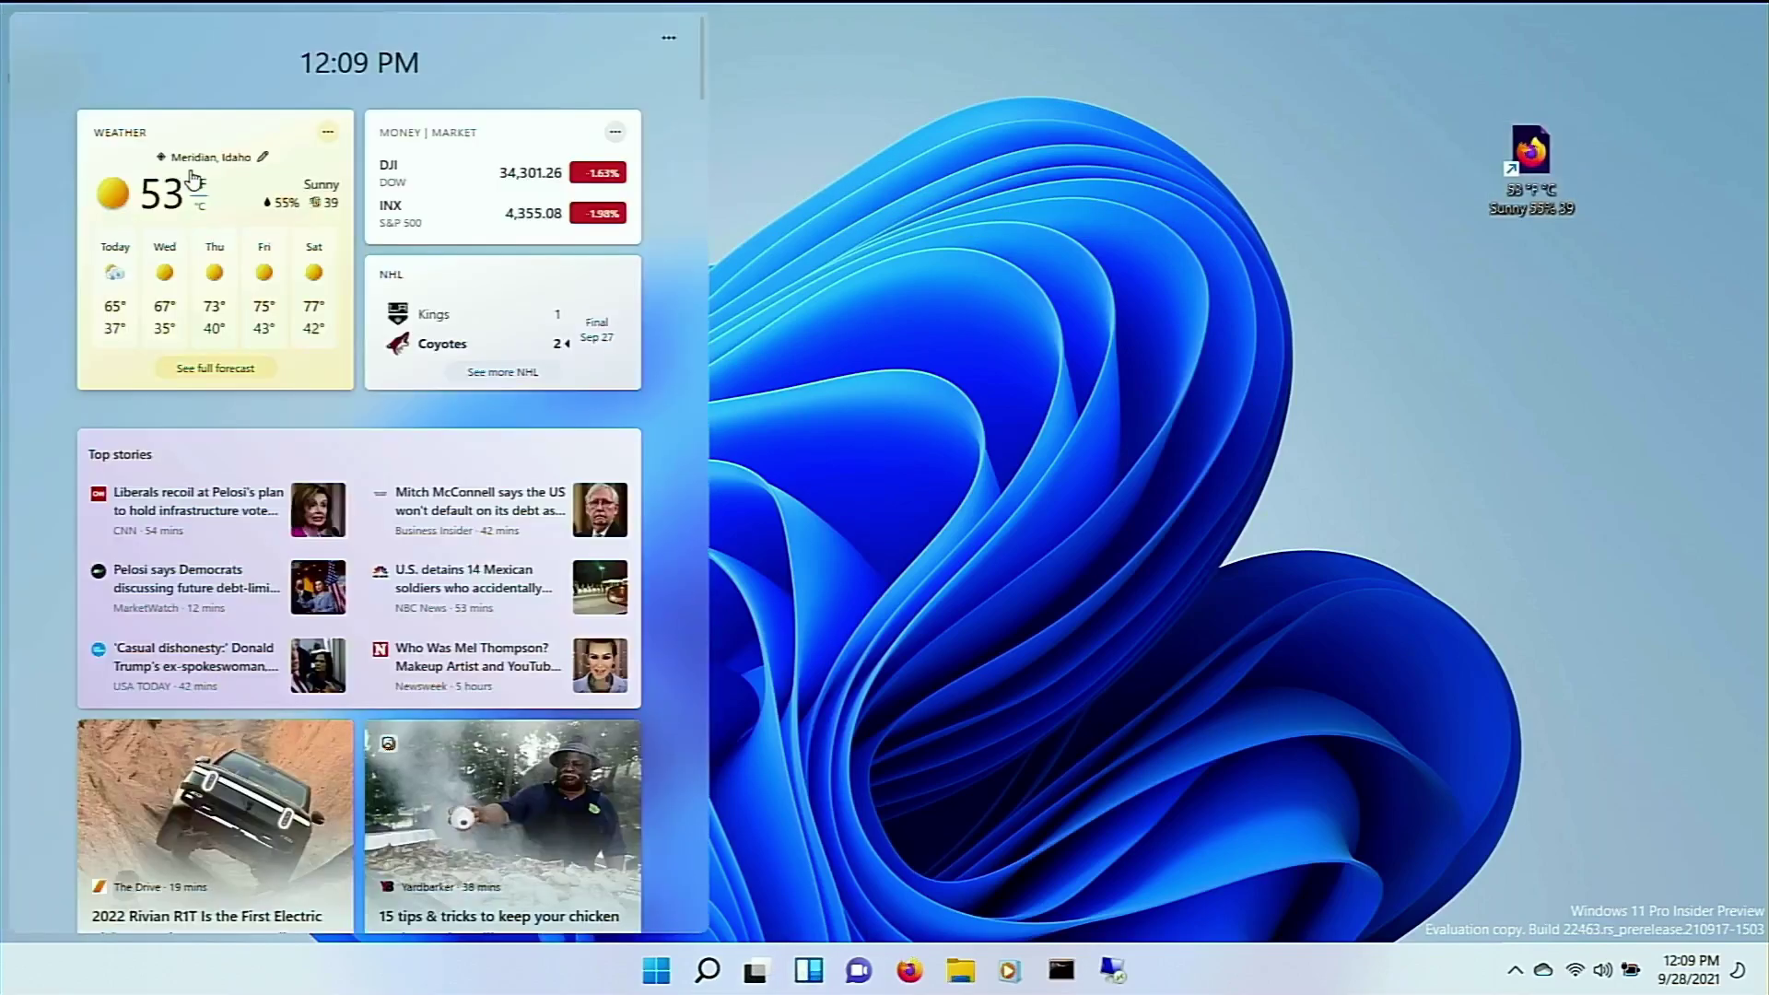
pyautogui.click(224, 240)
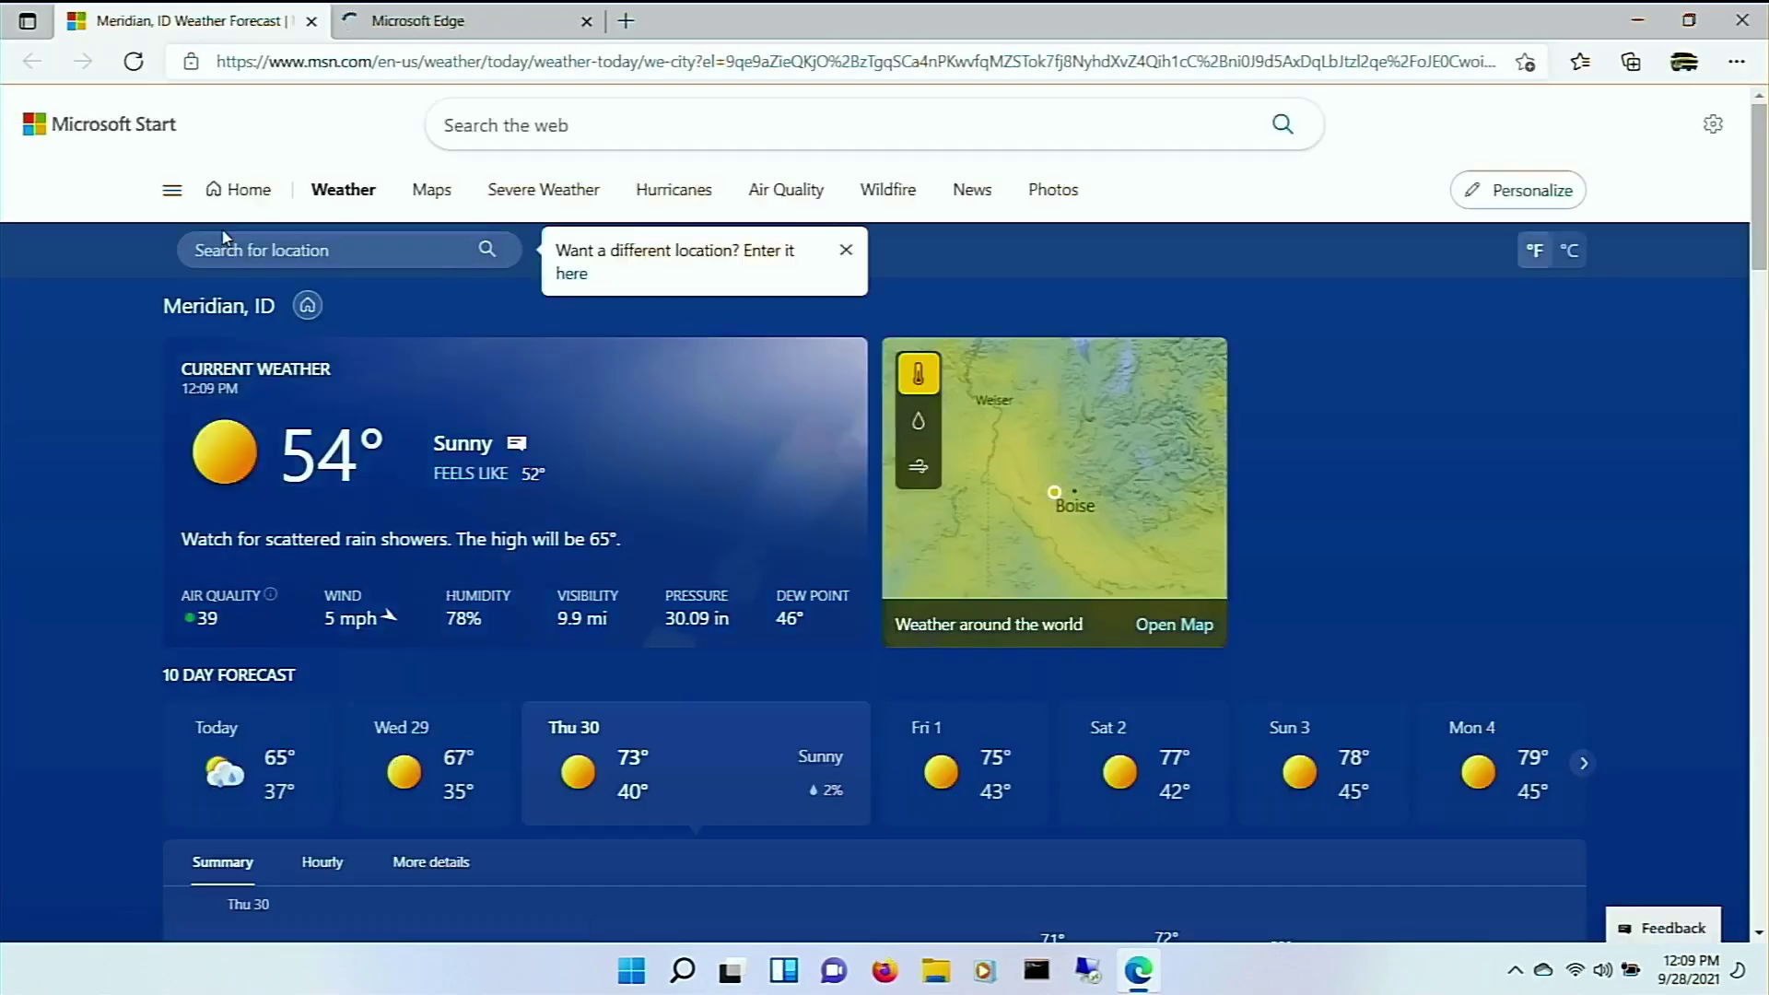
pyautogui.click(314, 21)
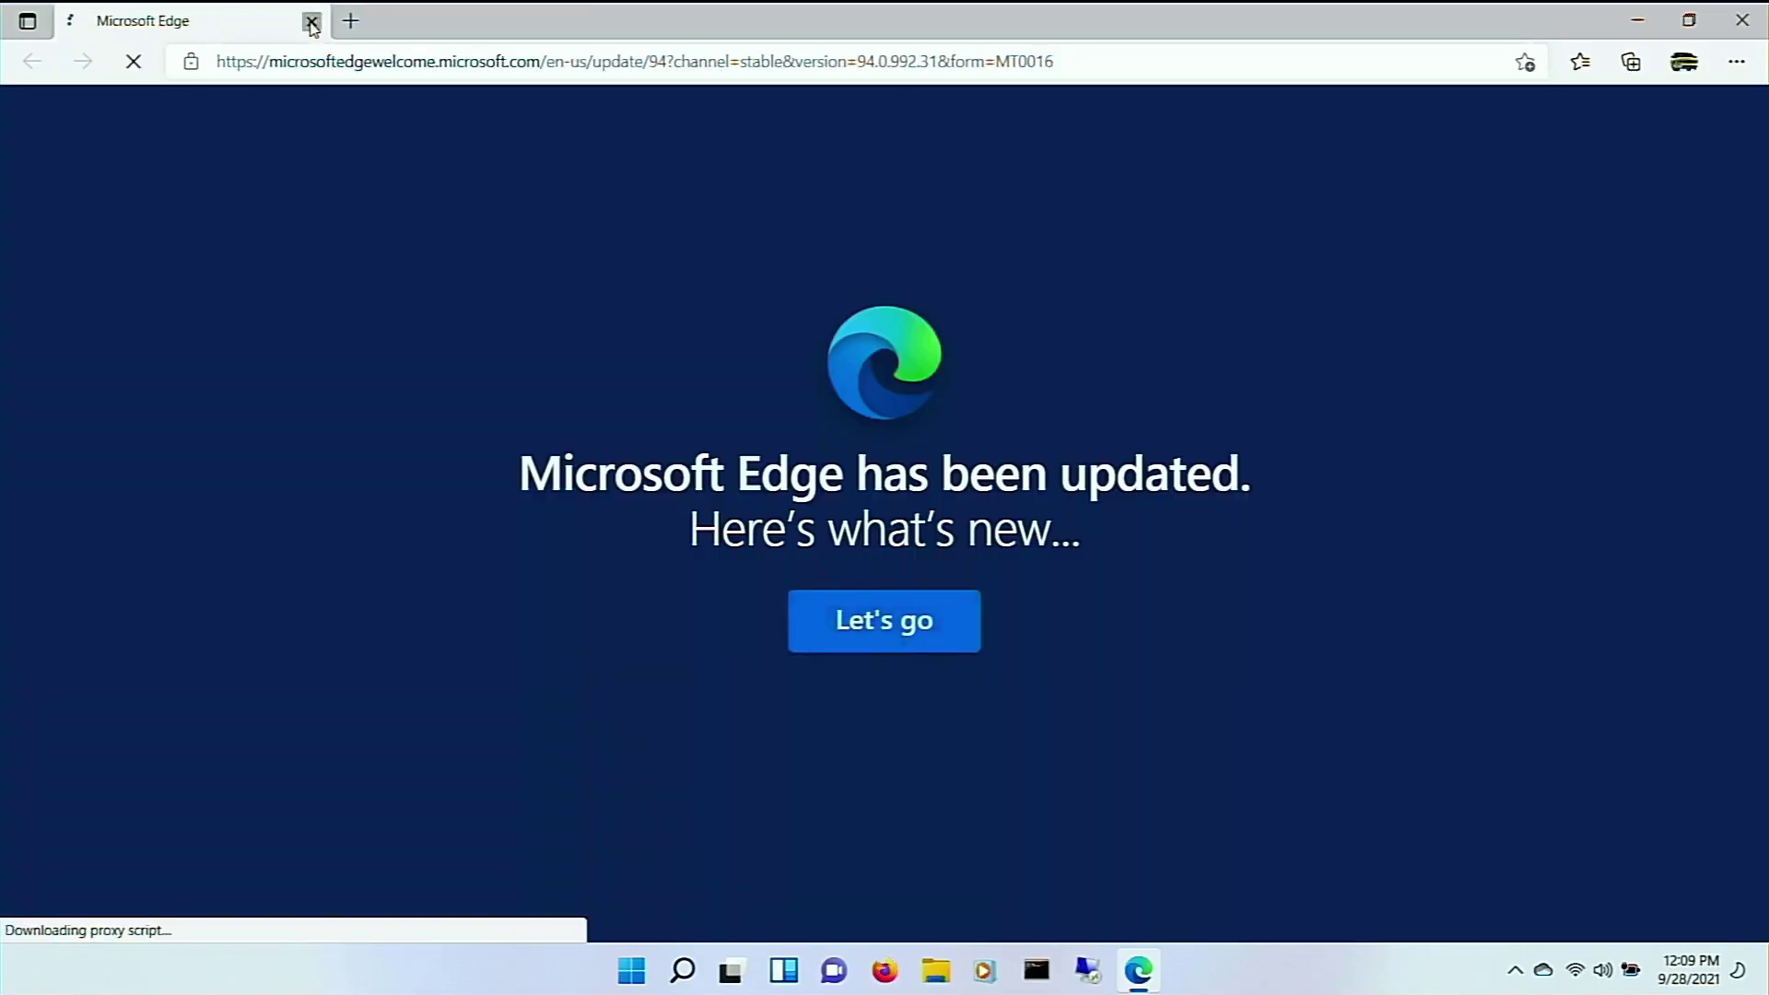
pyautogui.click(312, 21)
# Step: Reopen the widgets board and look over its options menu
pyautogui.click(808, 970)
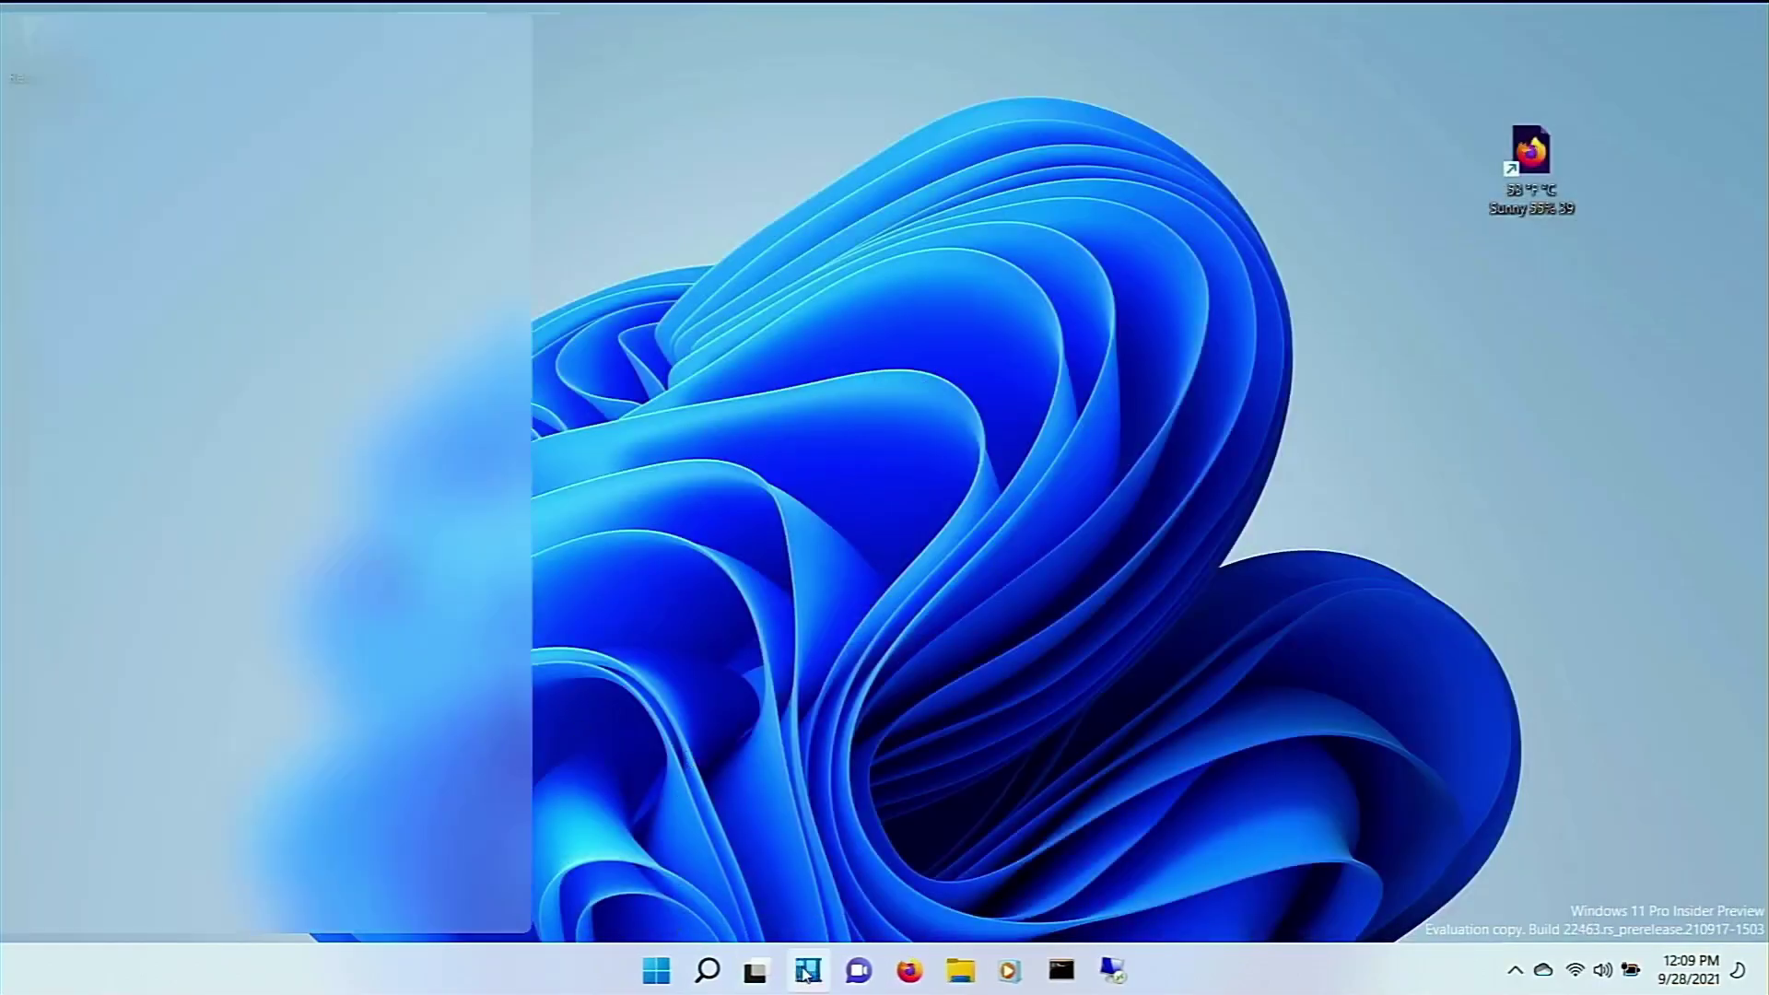
pyautogui.click(668, 38)
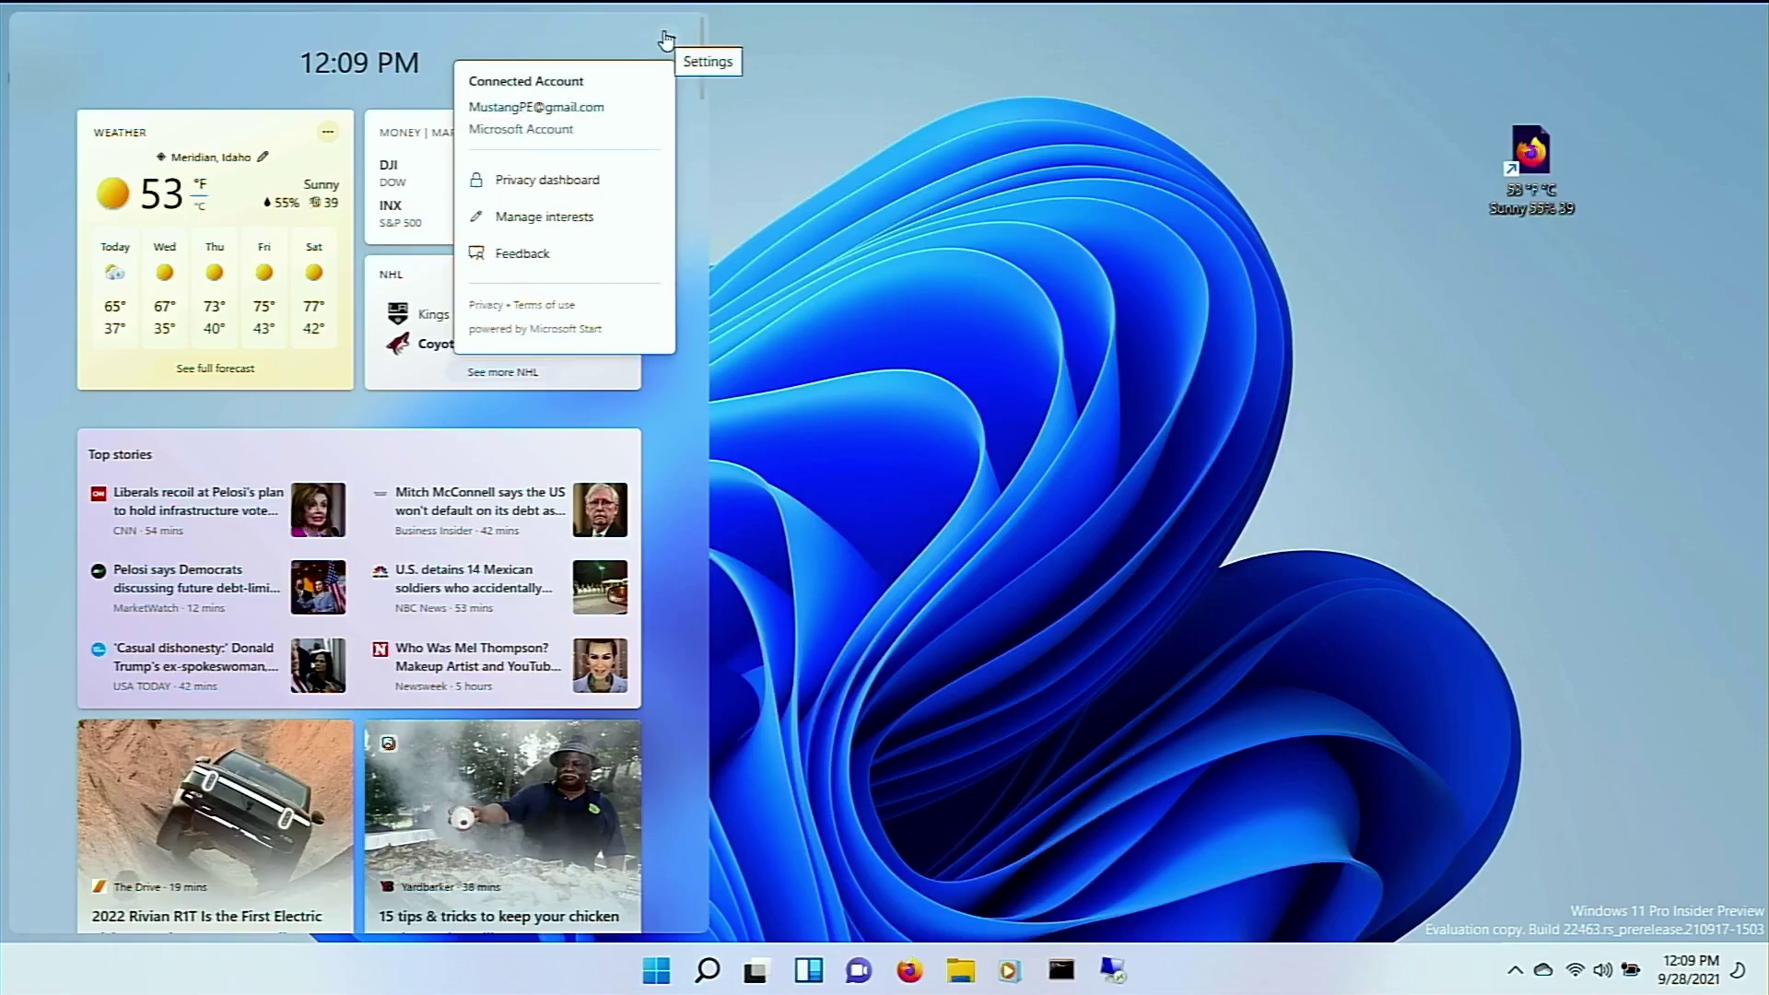
pyautogui.click(675, 421)
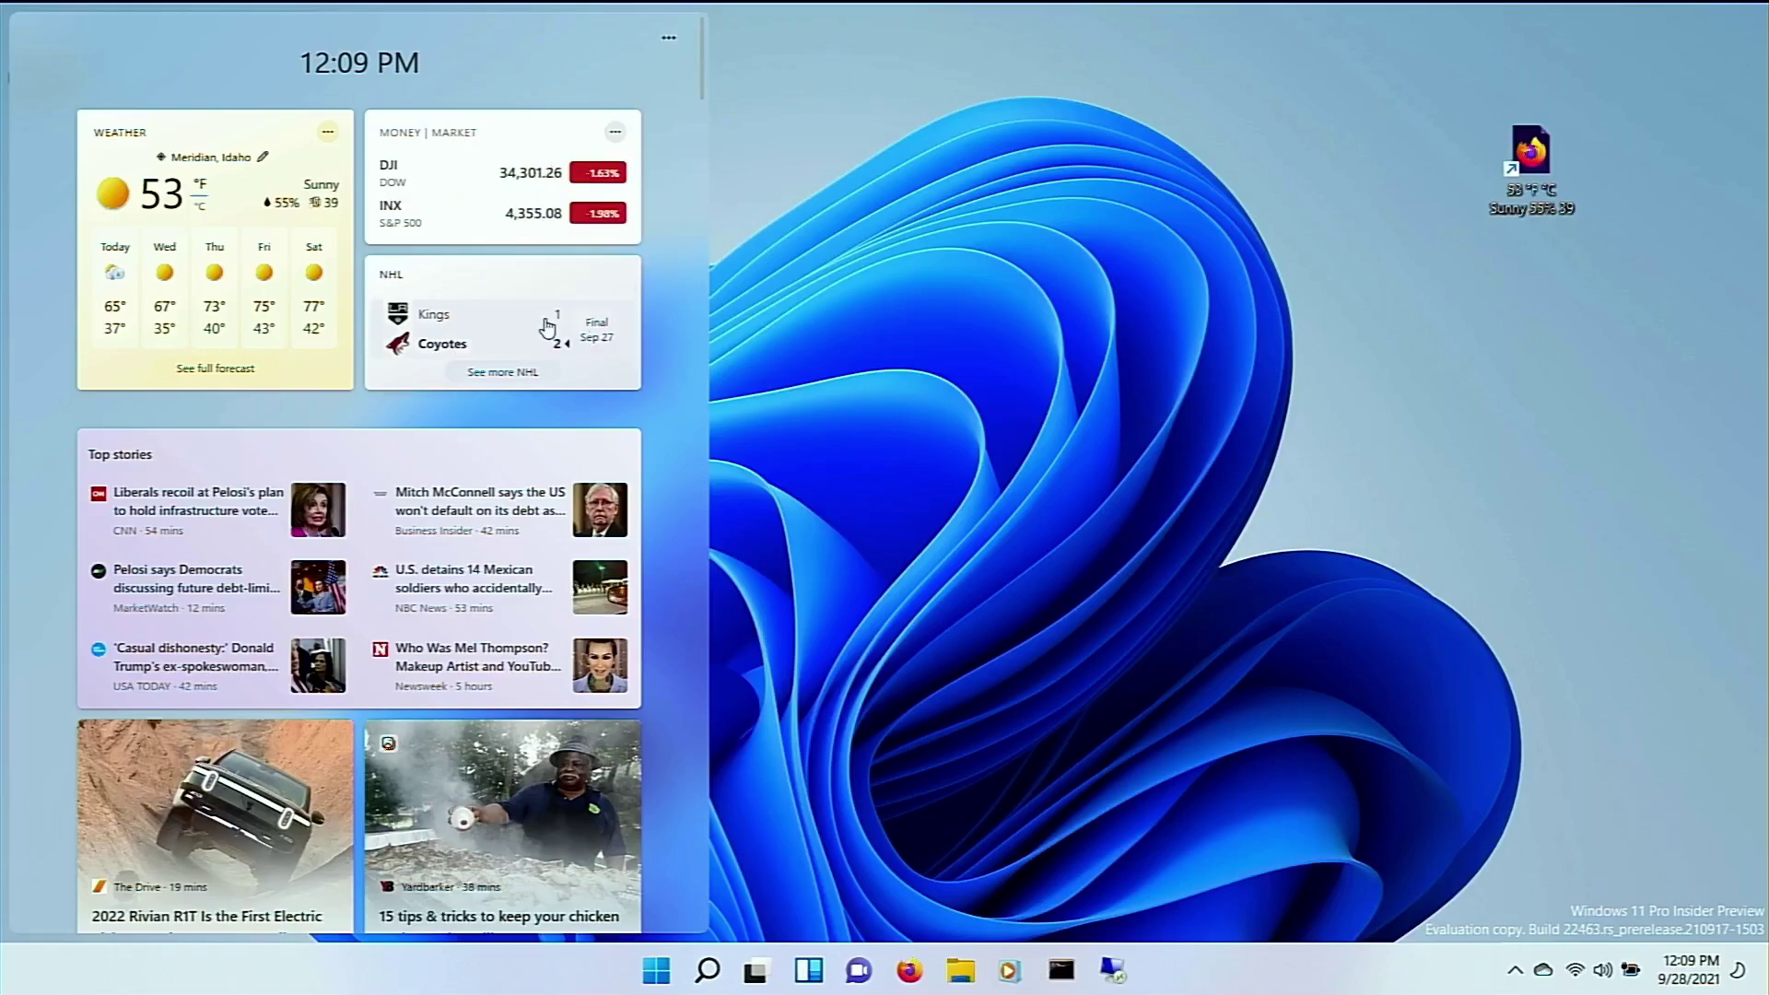
# Step: Drag the NHL scores card onto the desktop and reopen the widgets board
pyautogui.moveTo(495, 286); pyautogui.dragTo(1236, 422)
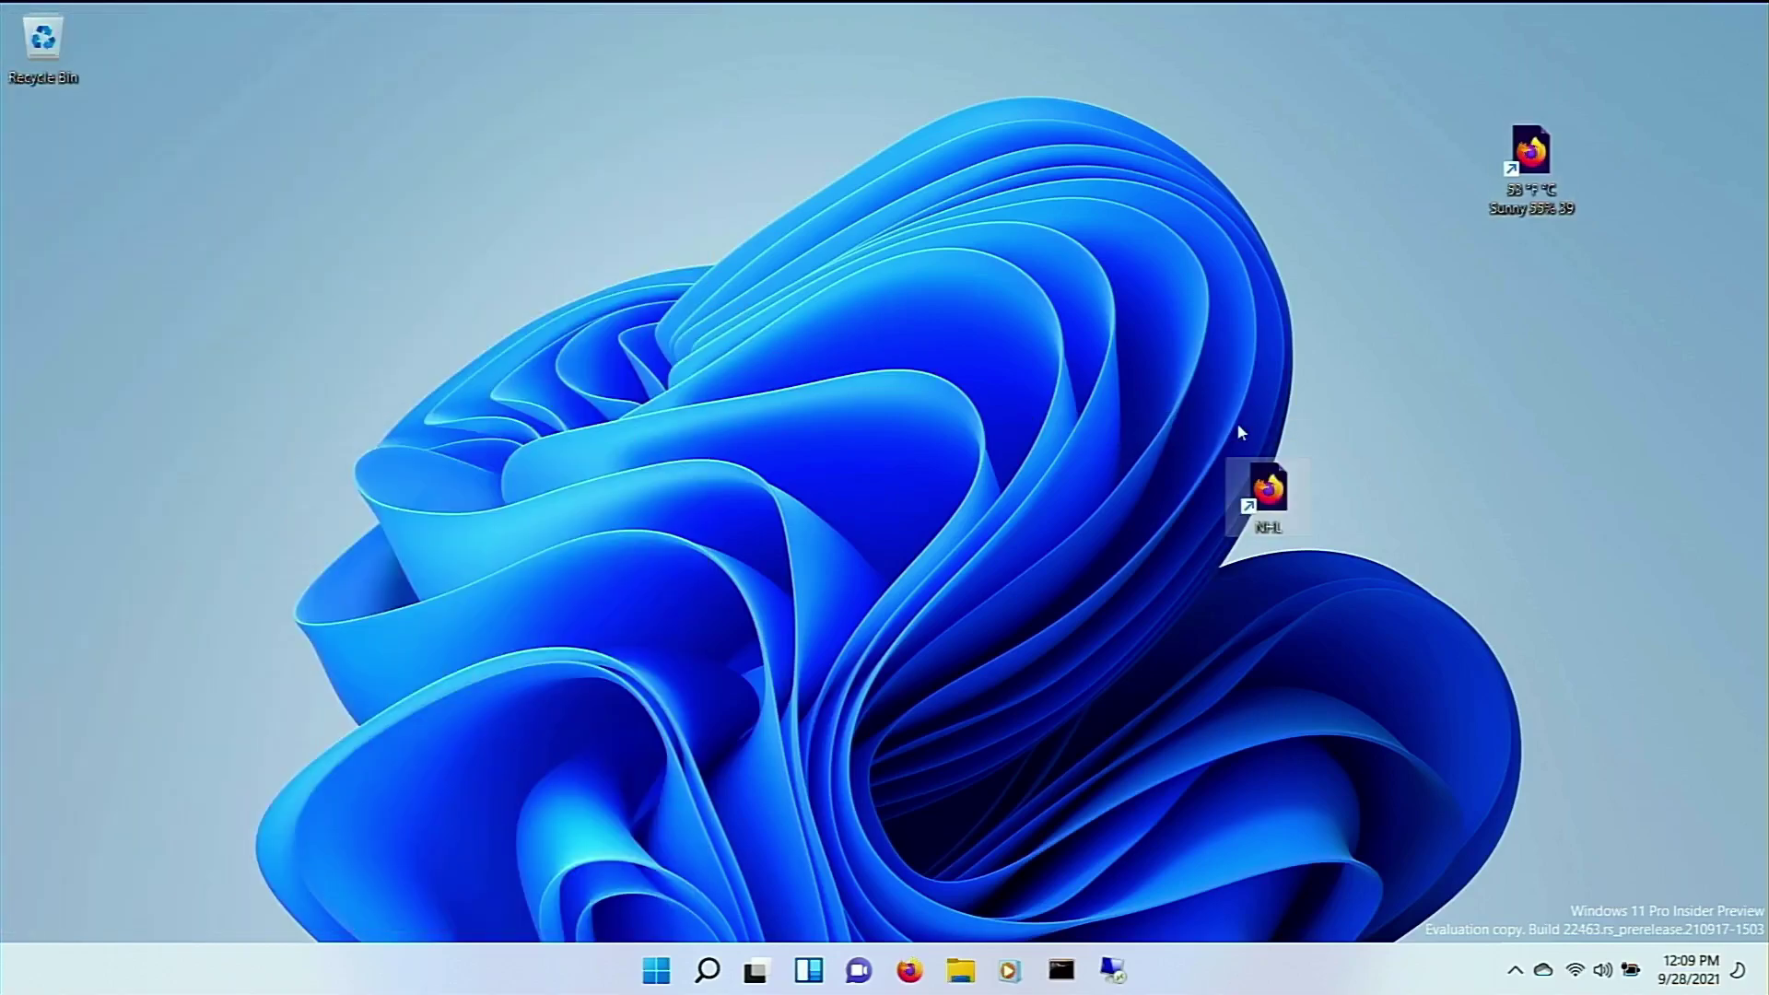
pyautogui.click(801, 970)
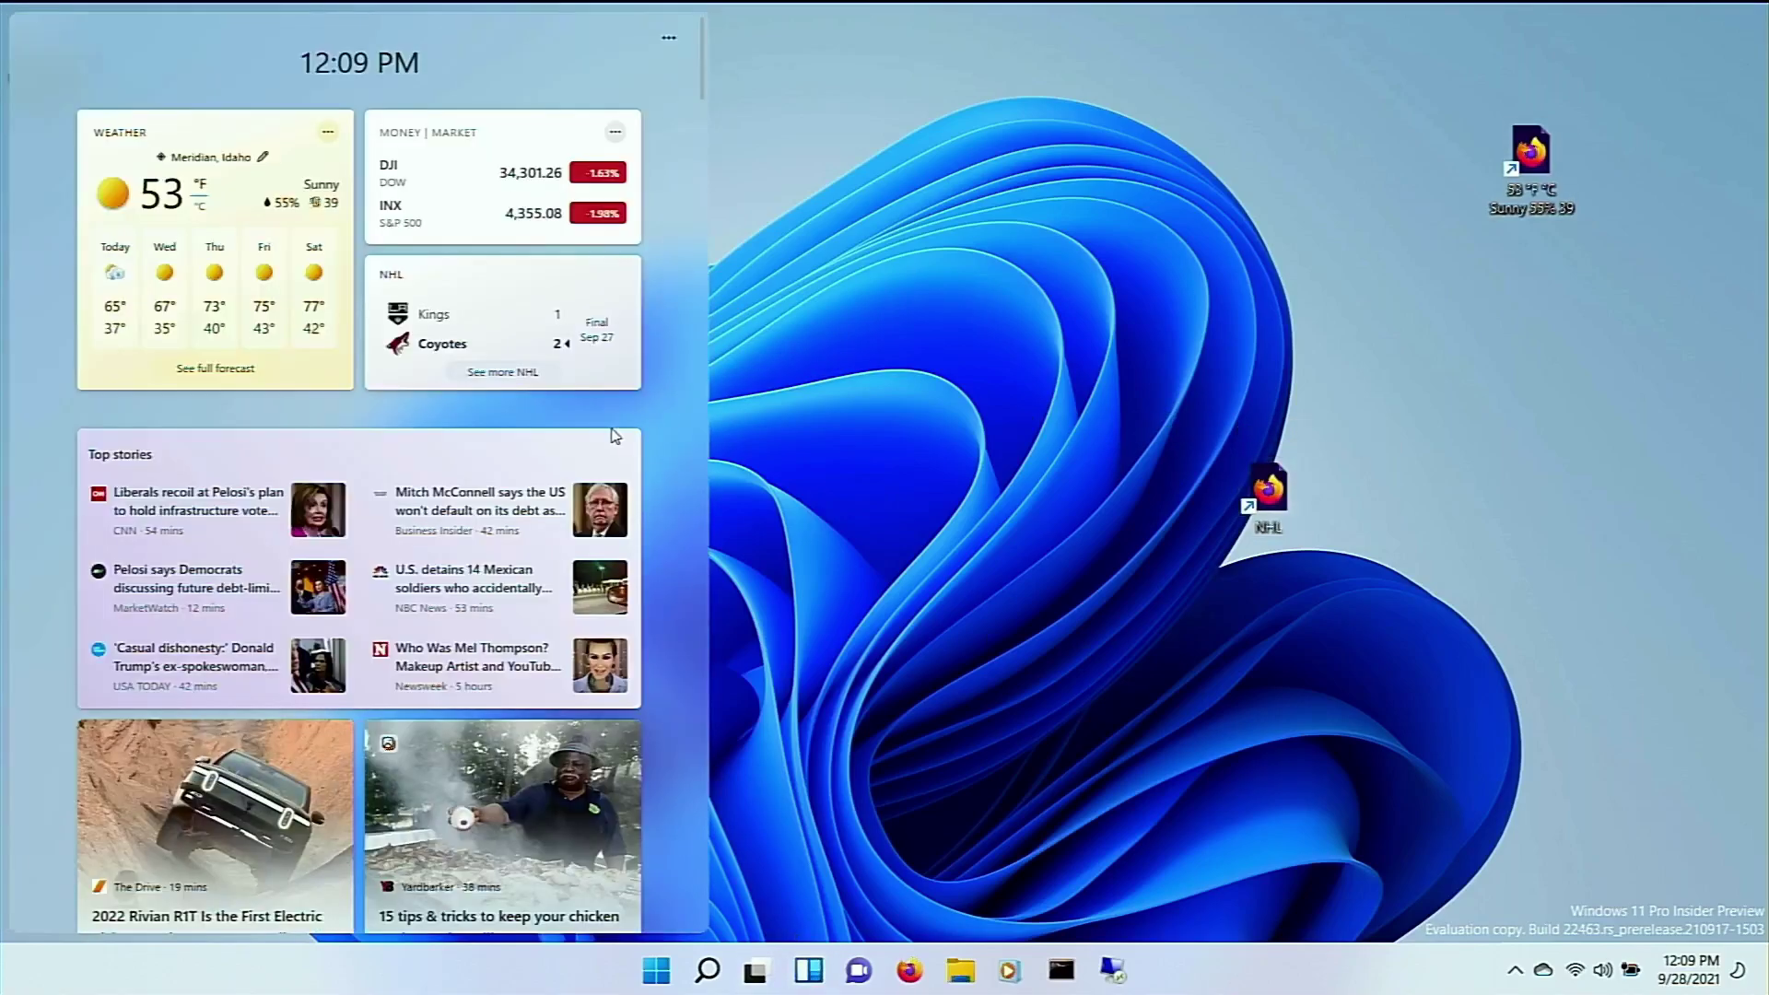
pyautogui.scroll(-5, 608, 437)
pyautogui.scroll(-3, 607, 437)
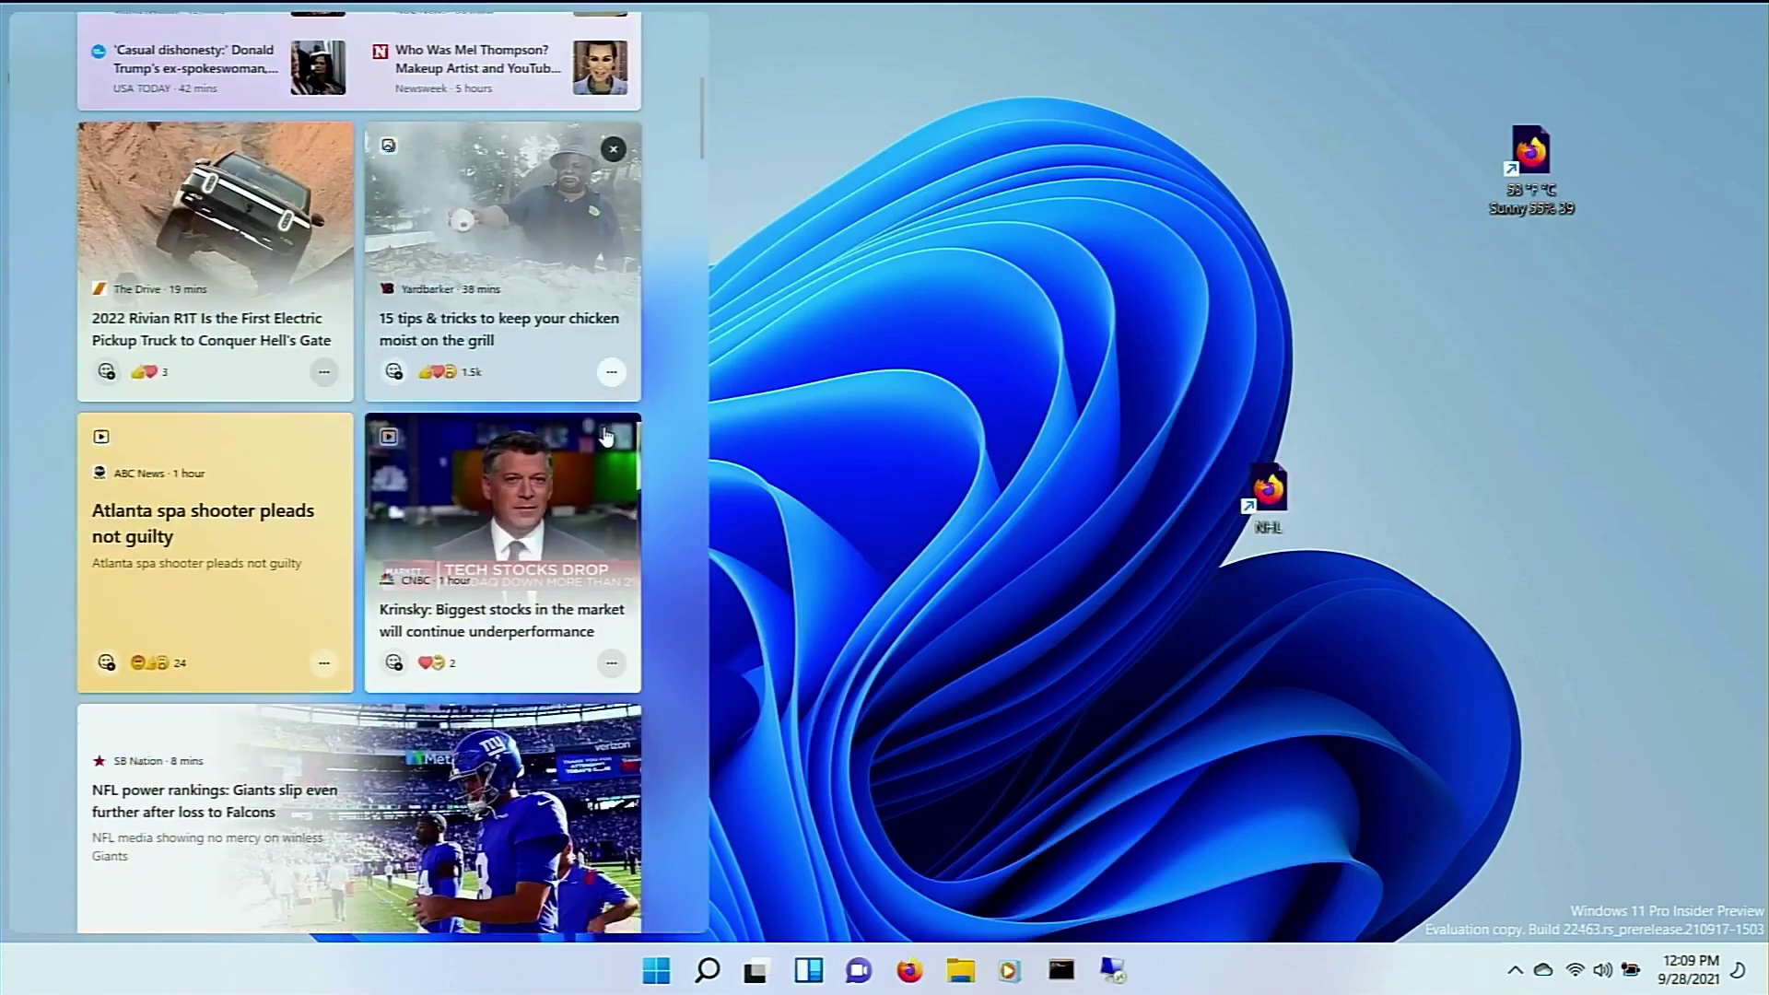
# Step: Check the options for the Krinsky story, weather and market cards, then close widgets
pyautogui.click(612, 478)
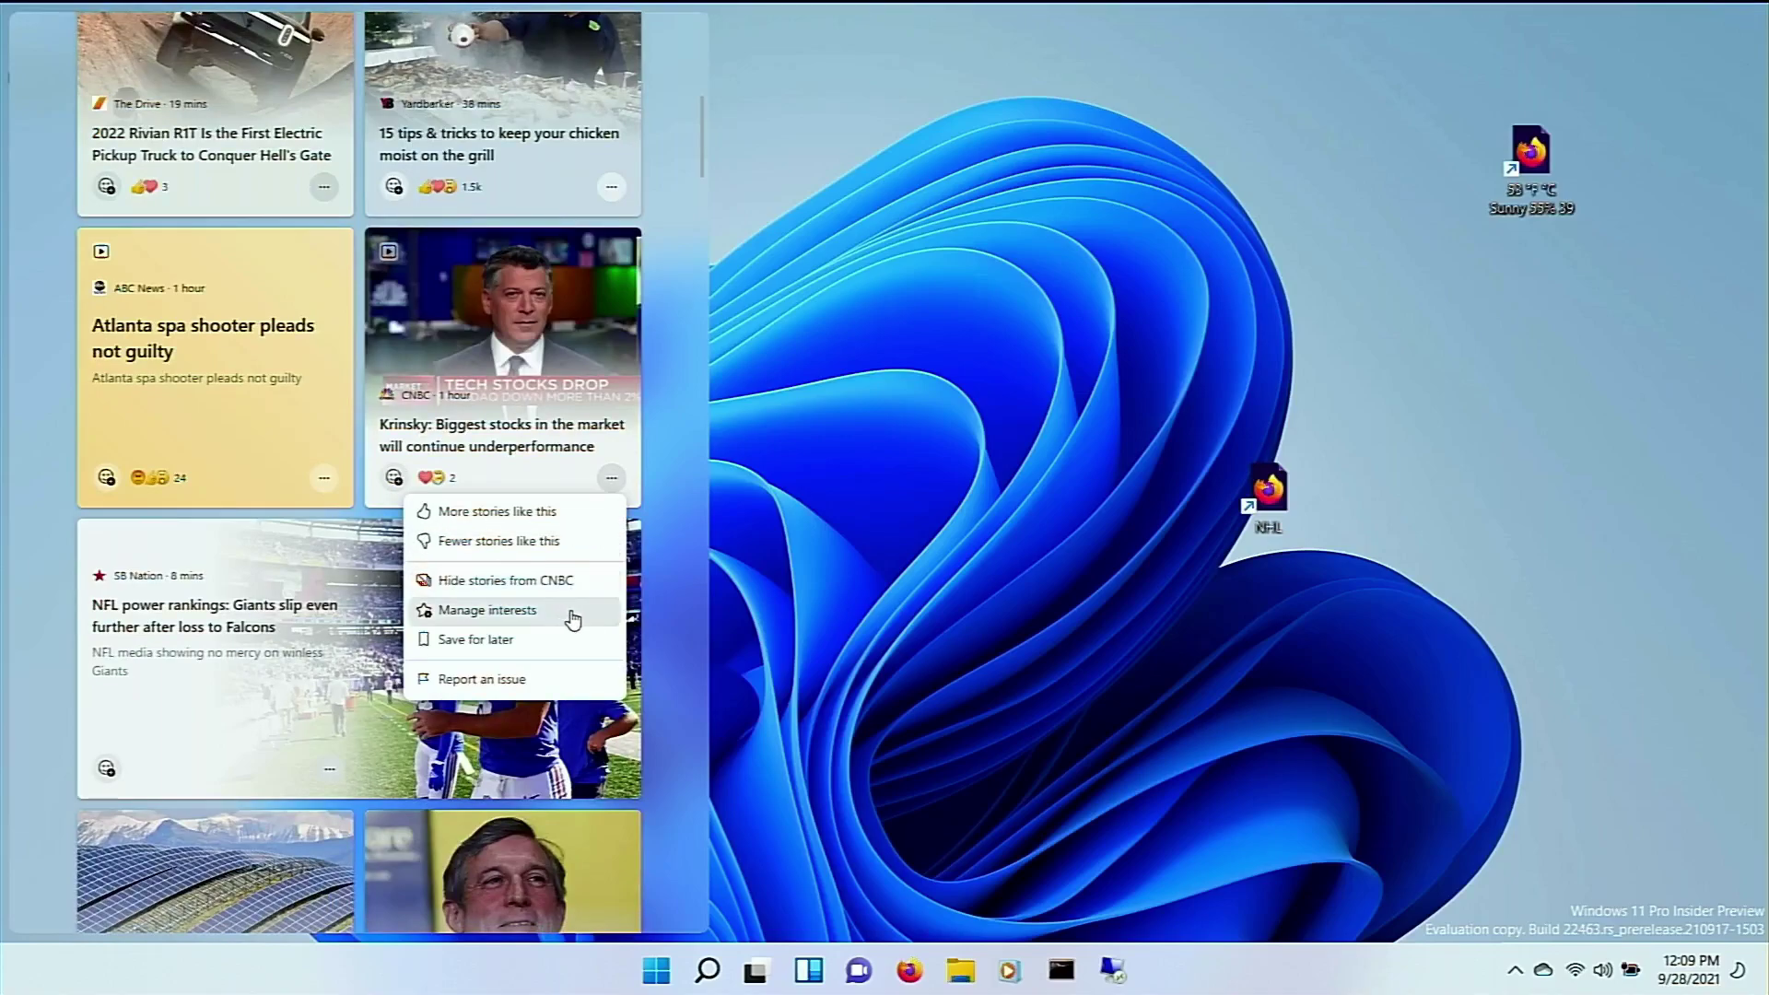
pyautogui.scroll(8, 320, 412)
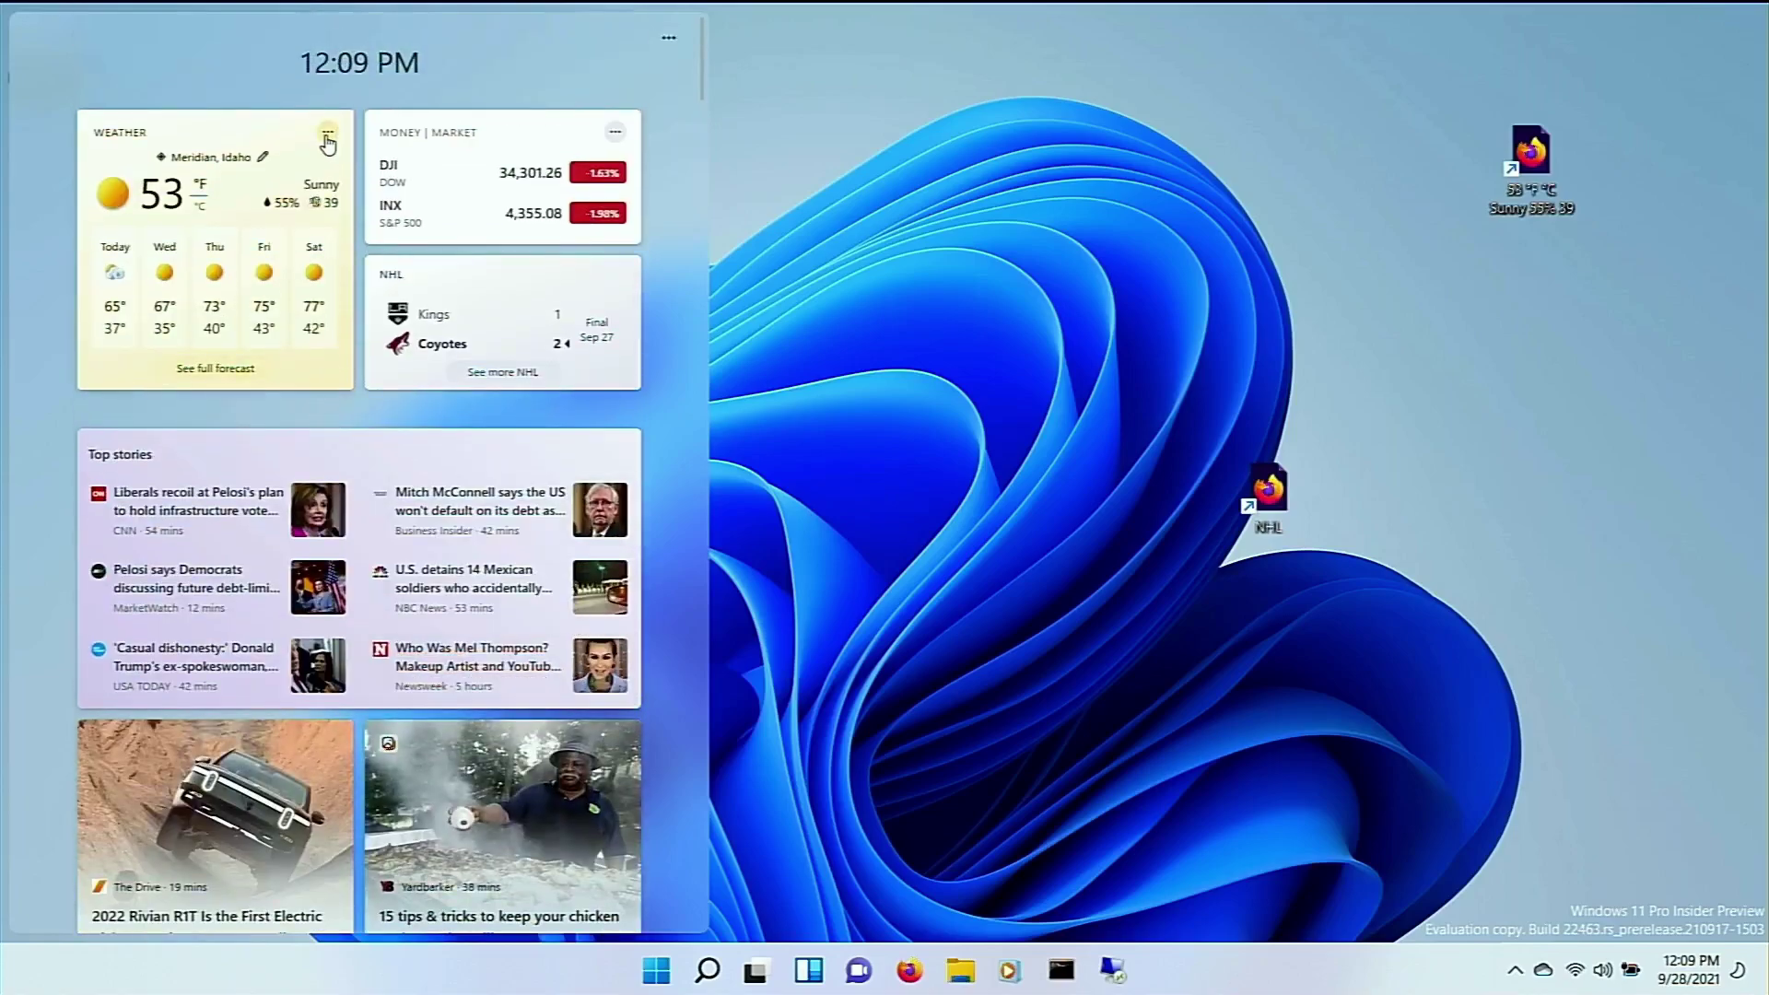
pyautogui.click(327, 135)
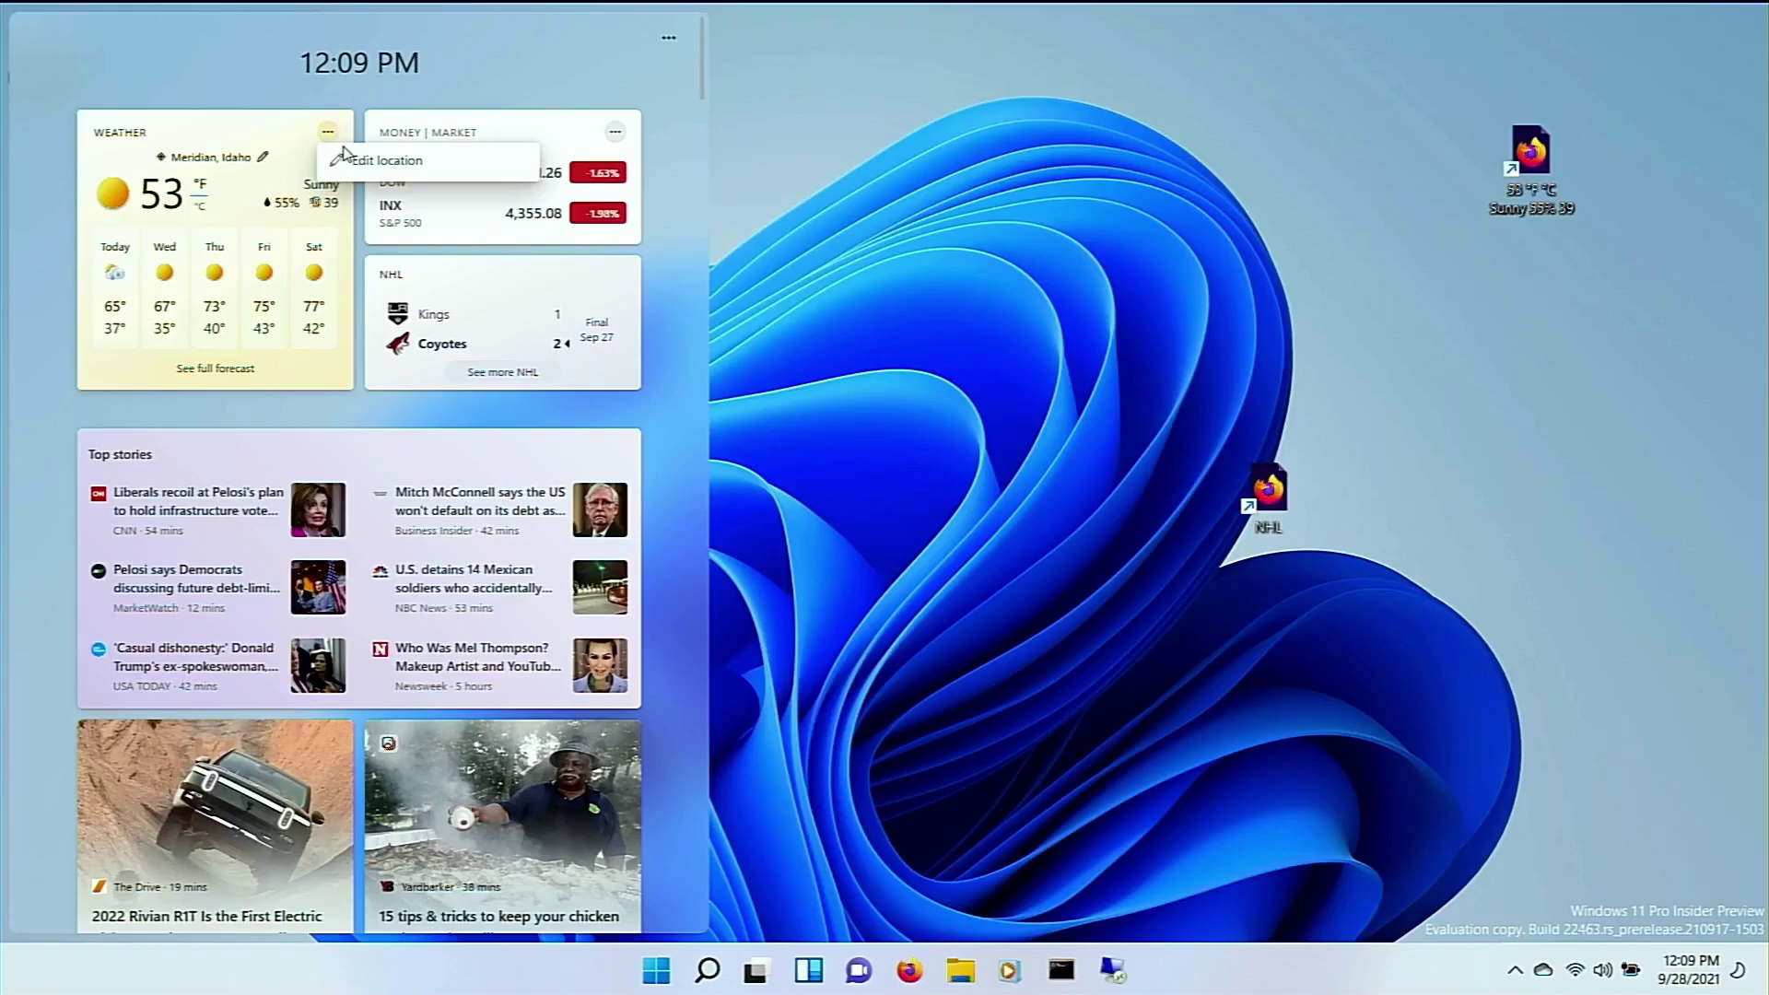
pyautogui.click(616, 134)
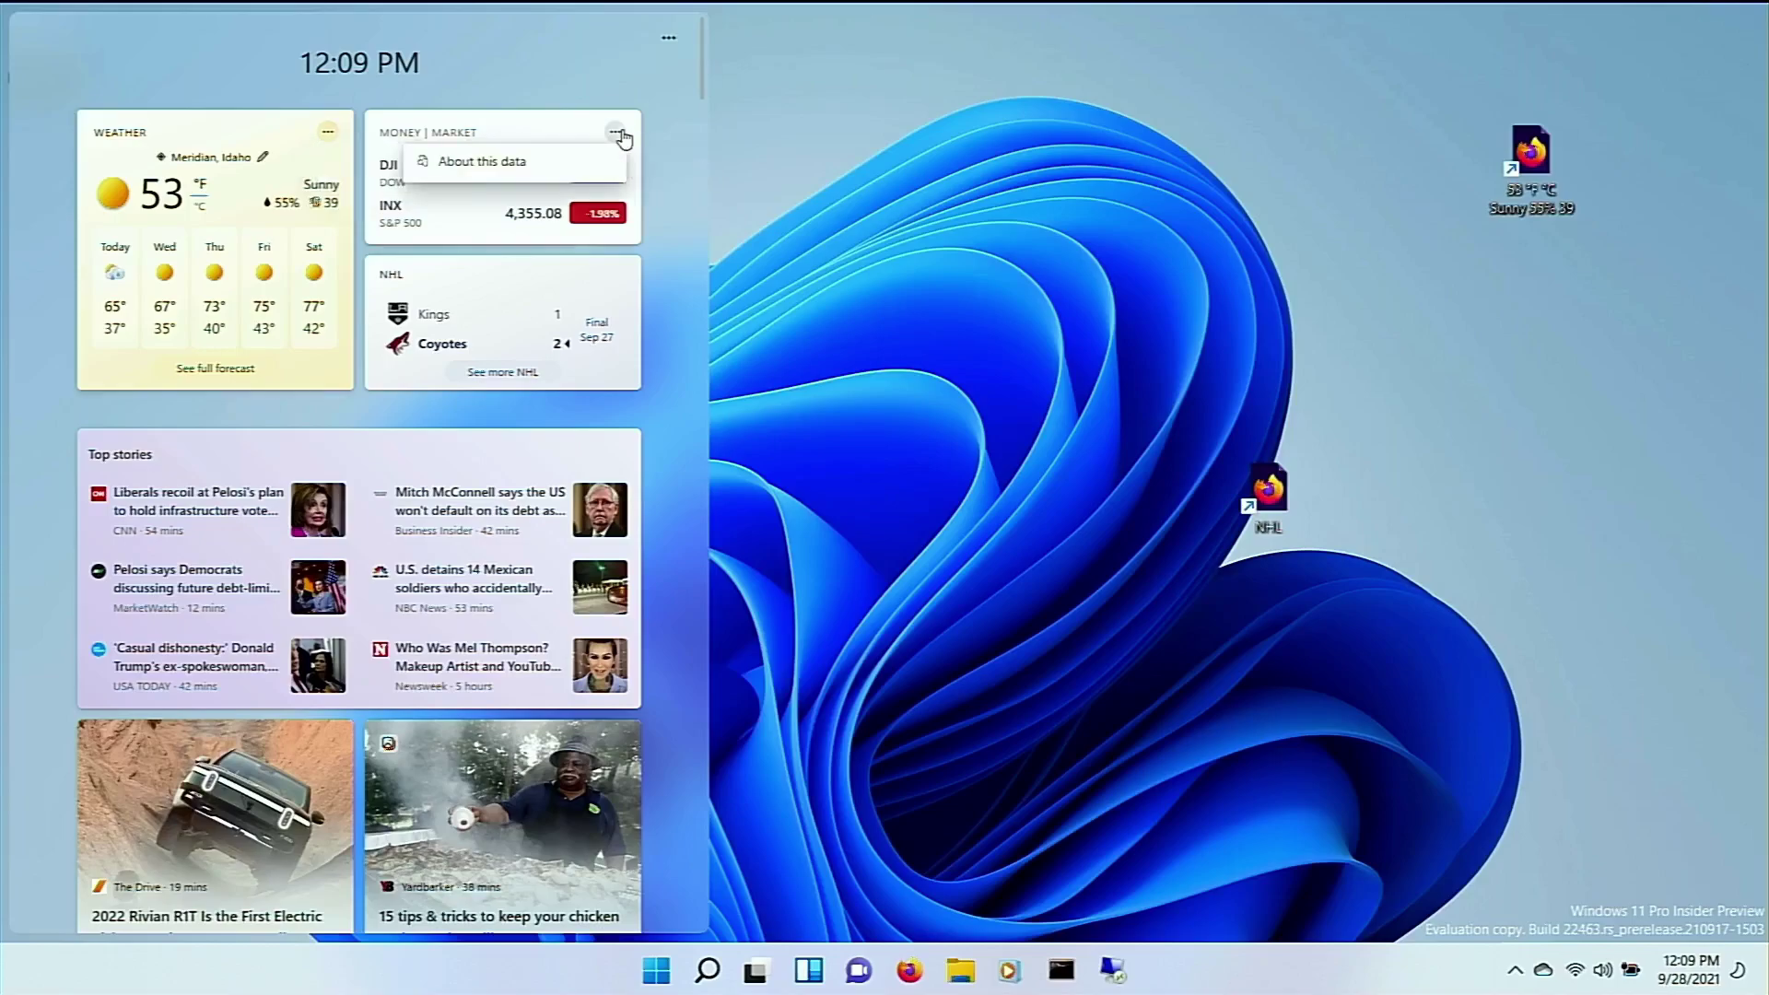
pyautogui.click(616, 135)
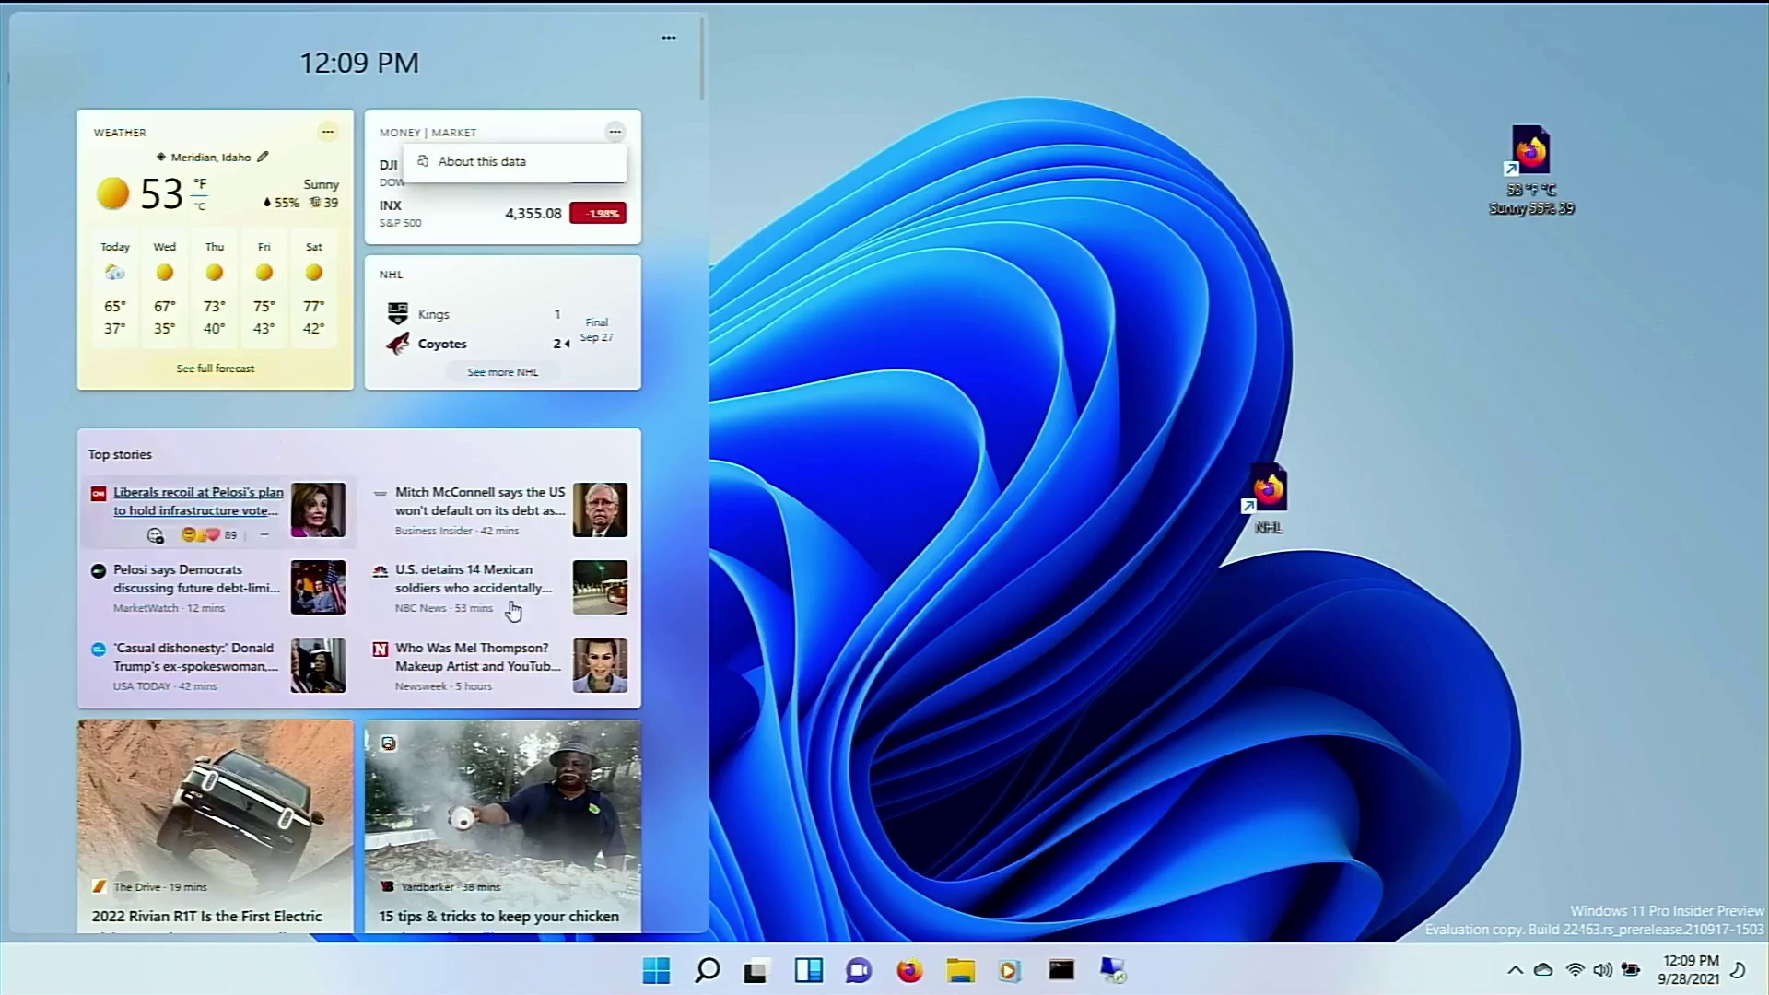
pyautogui.click(865, 457)
# Step: Select both Firefox shortcuts on the desktop and delete them
pyautogui.moveTo(1695, 589); pyautogui.dragTo(1366, 76)
pyautogui.rightClick(1276, 504)
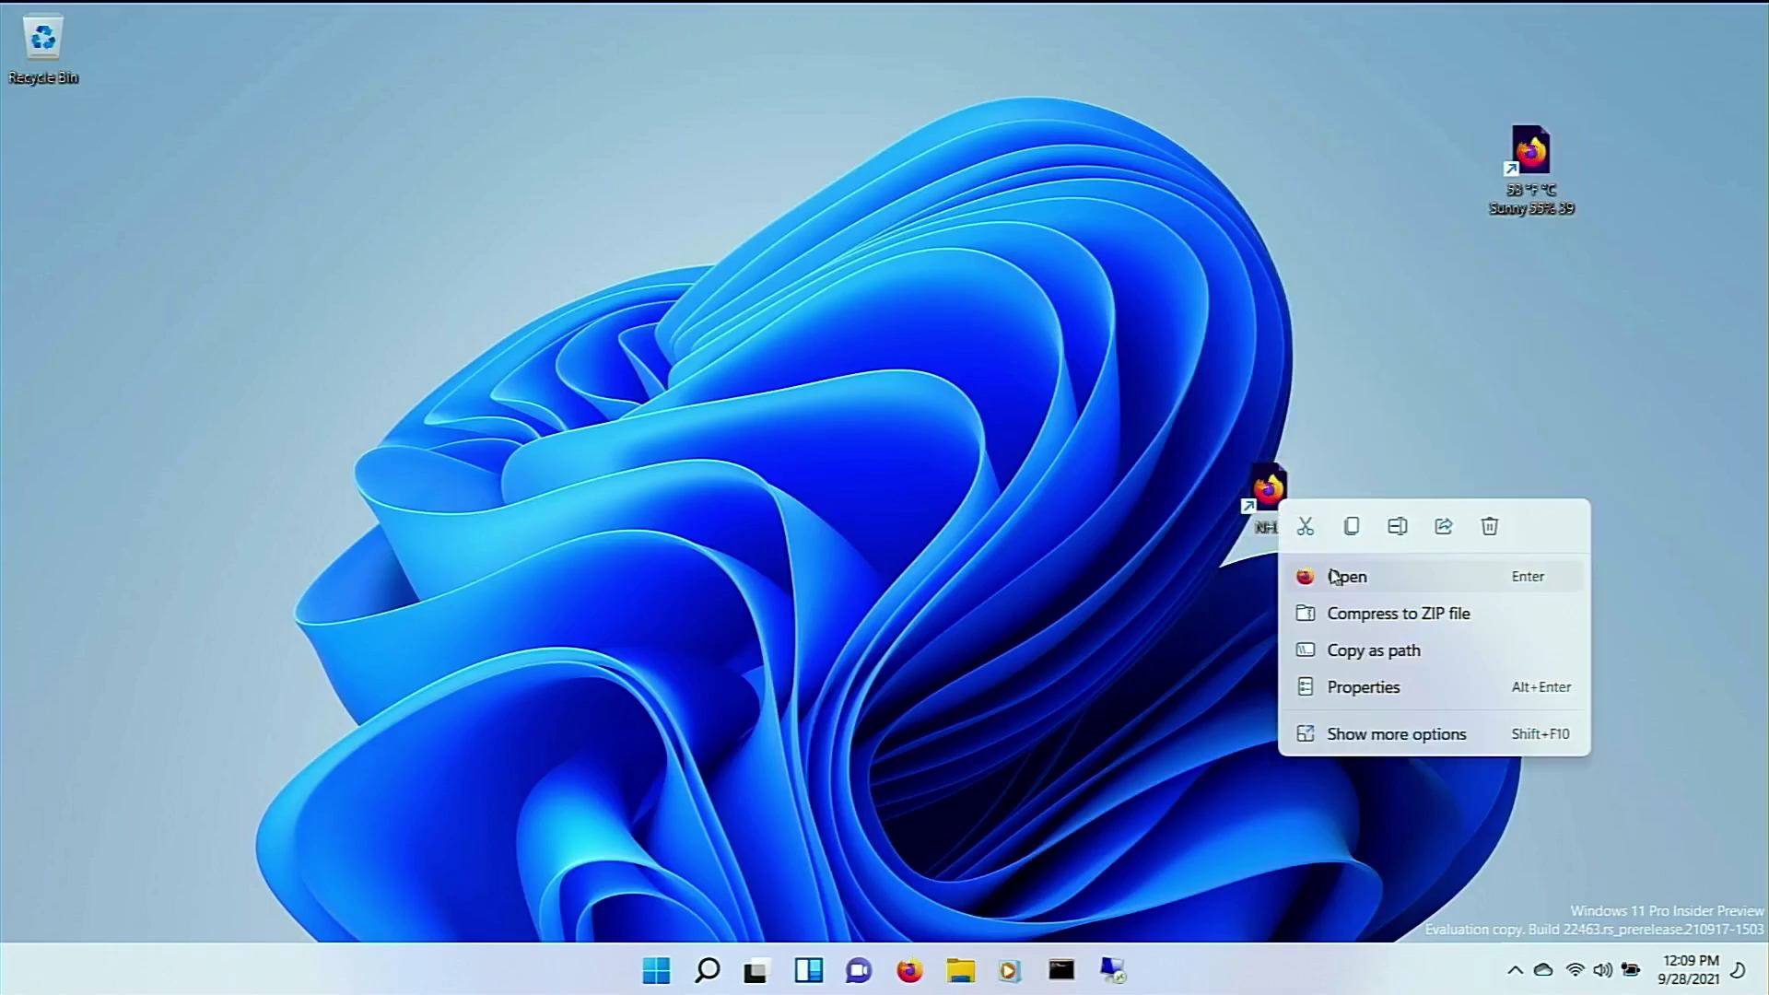
pyautogui.click(1490, 529)
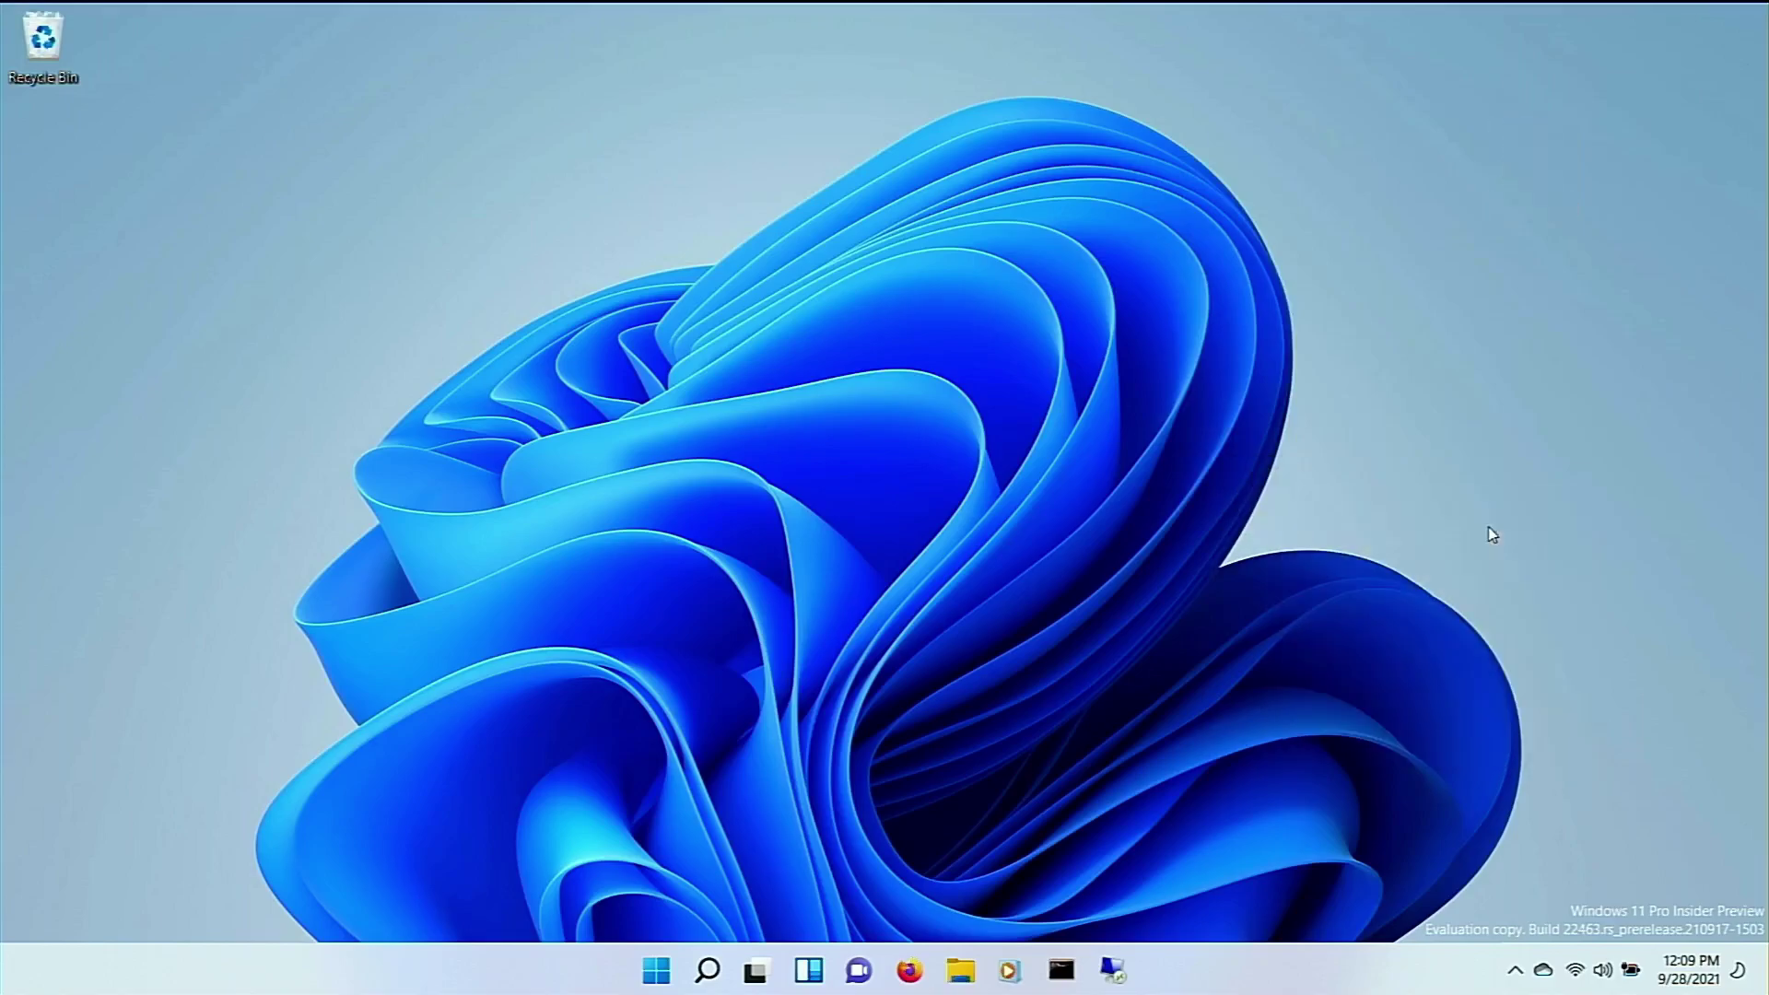
pyautogui.click(808, 969)
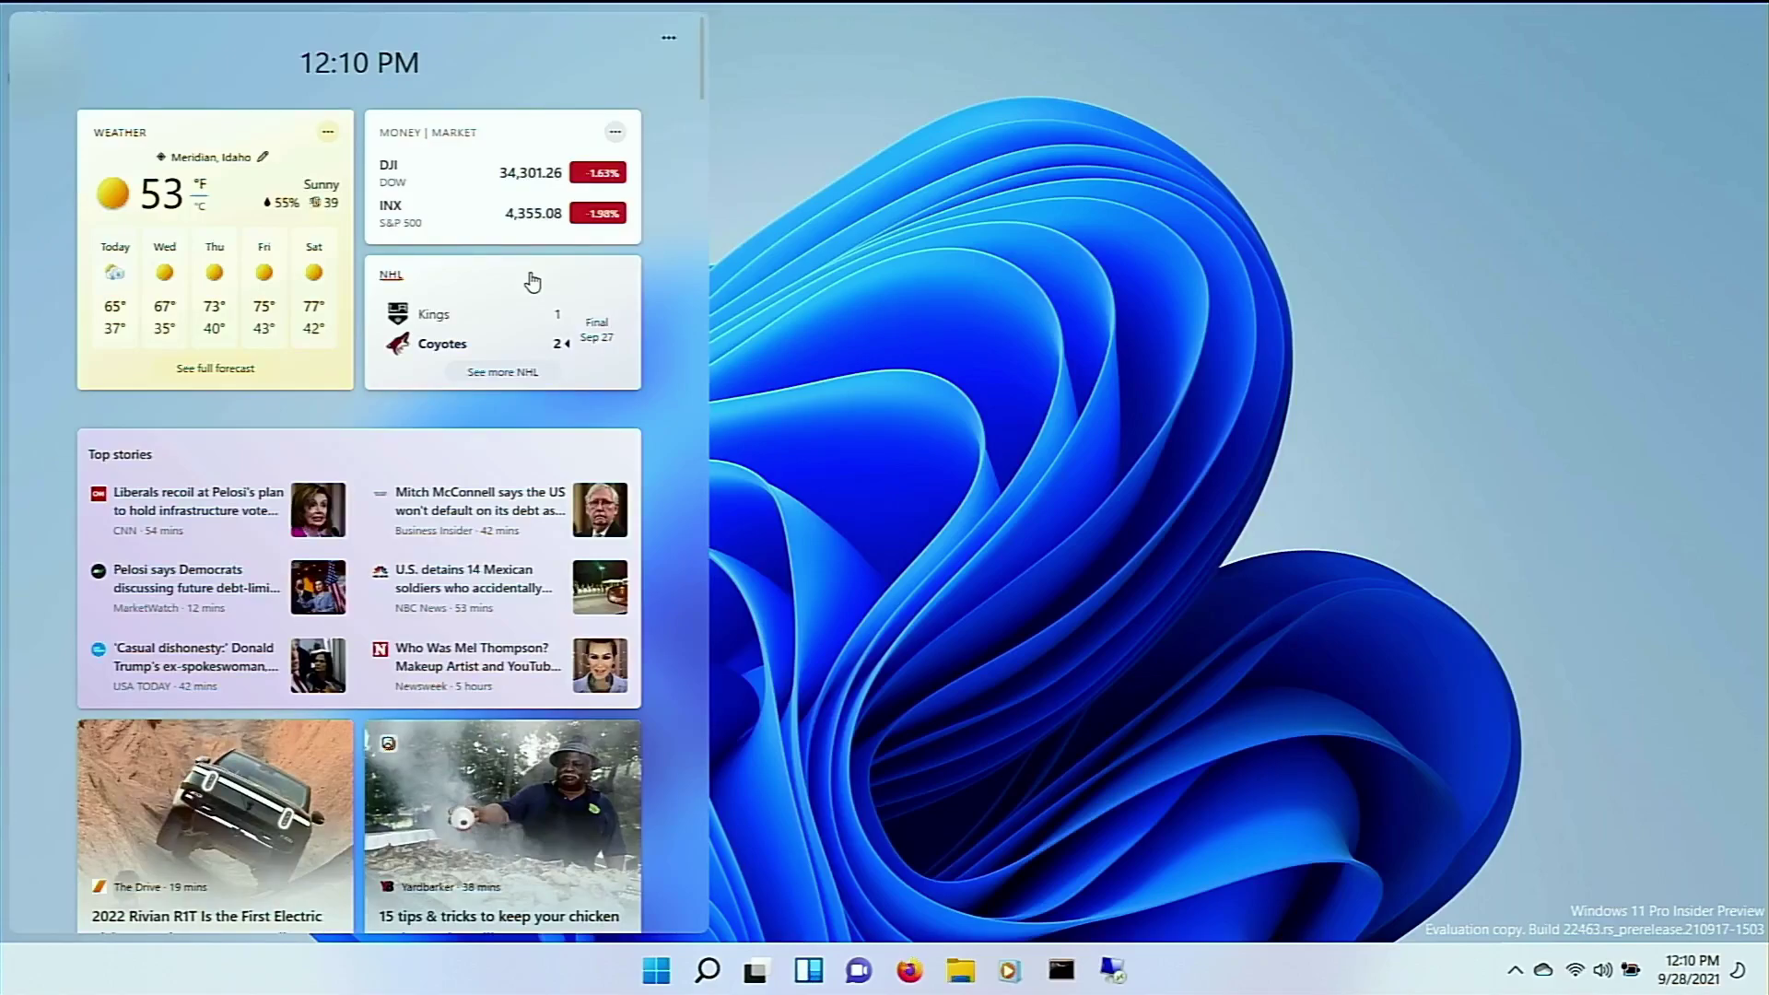
pyautogui.scroll(-15, 482, 368)
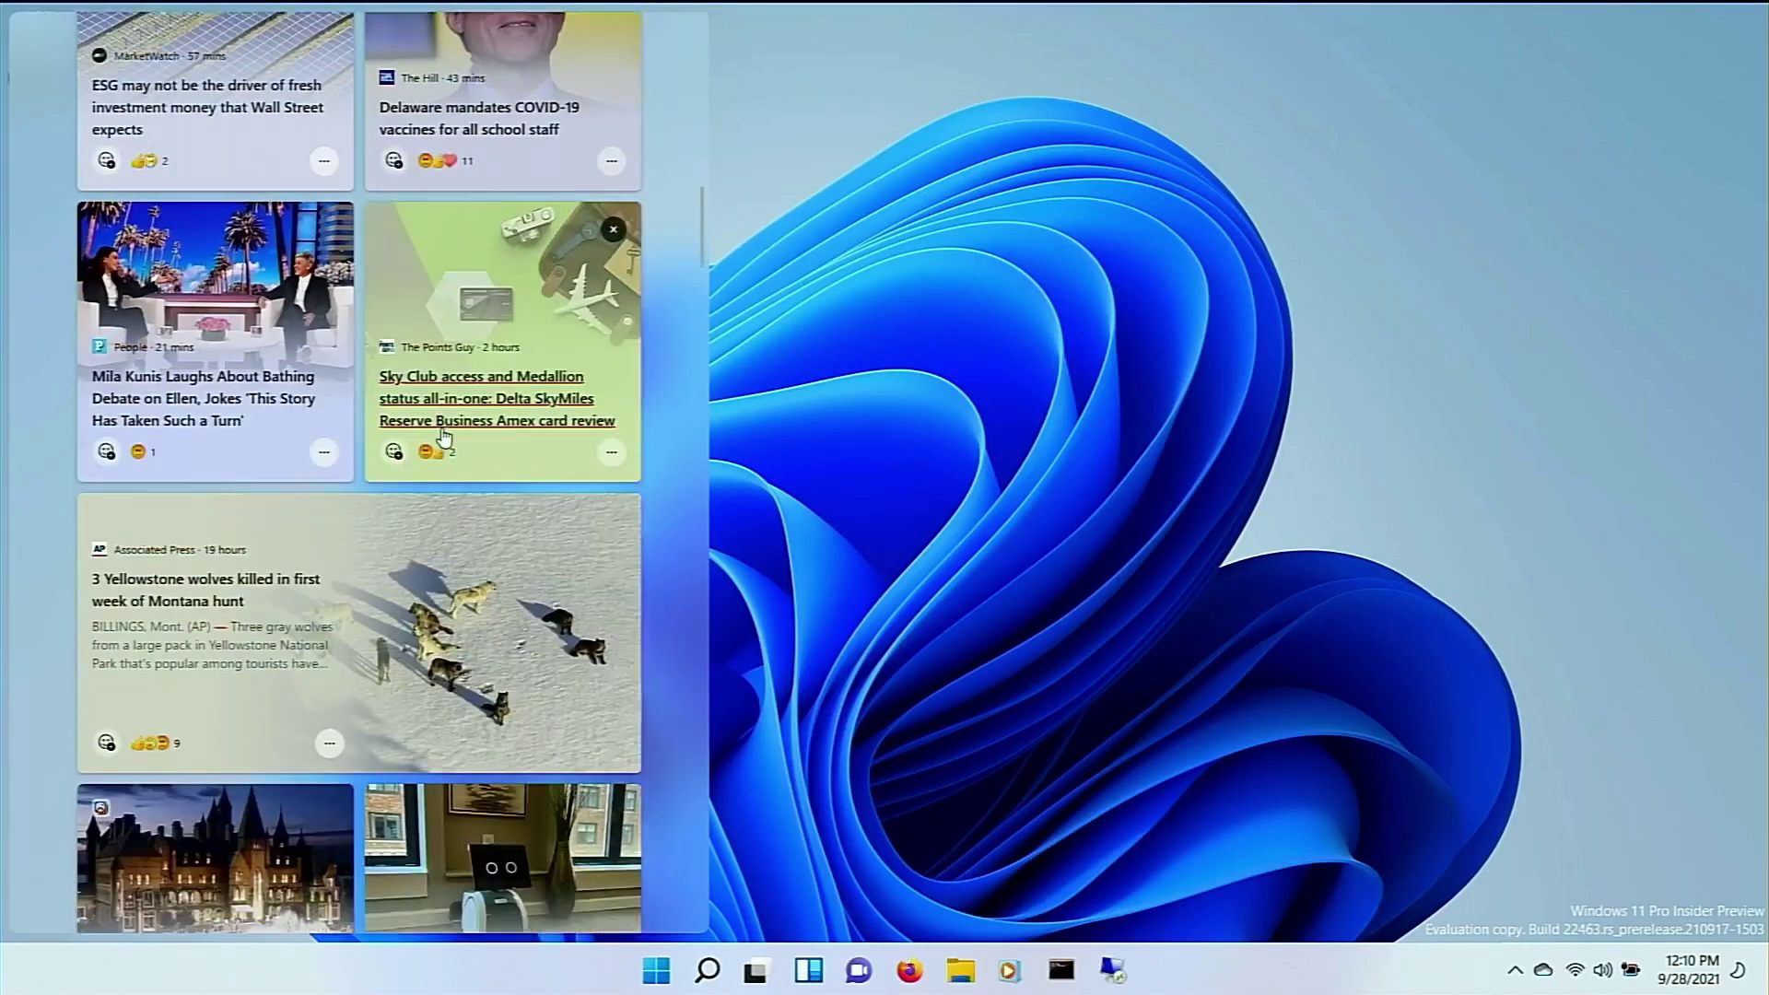
pyautogui.scroll(12, 445, 435)
pyautogui.scroll(3, 444, 435)
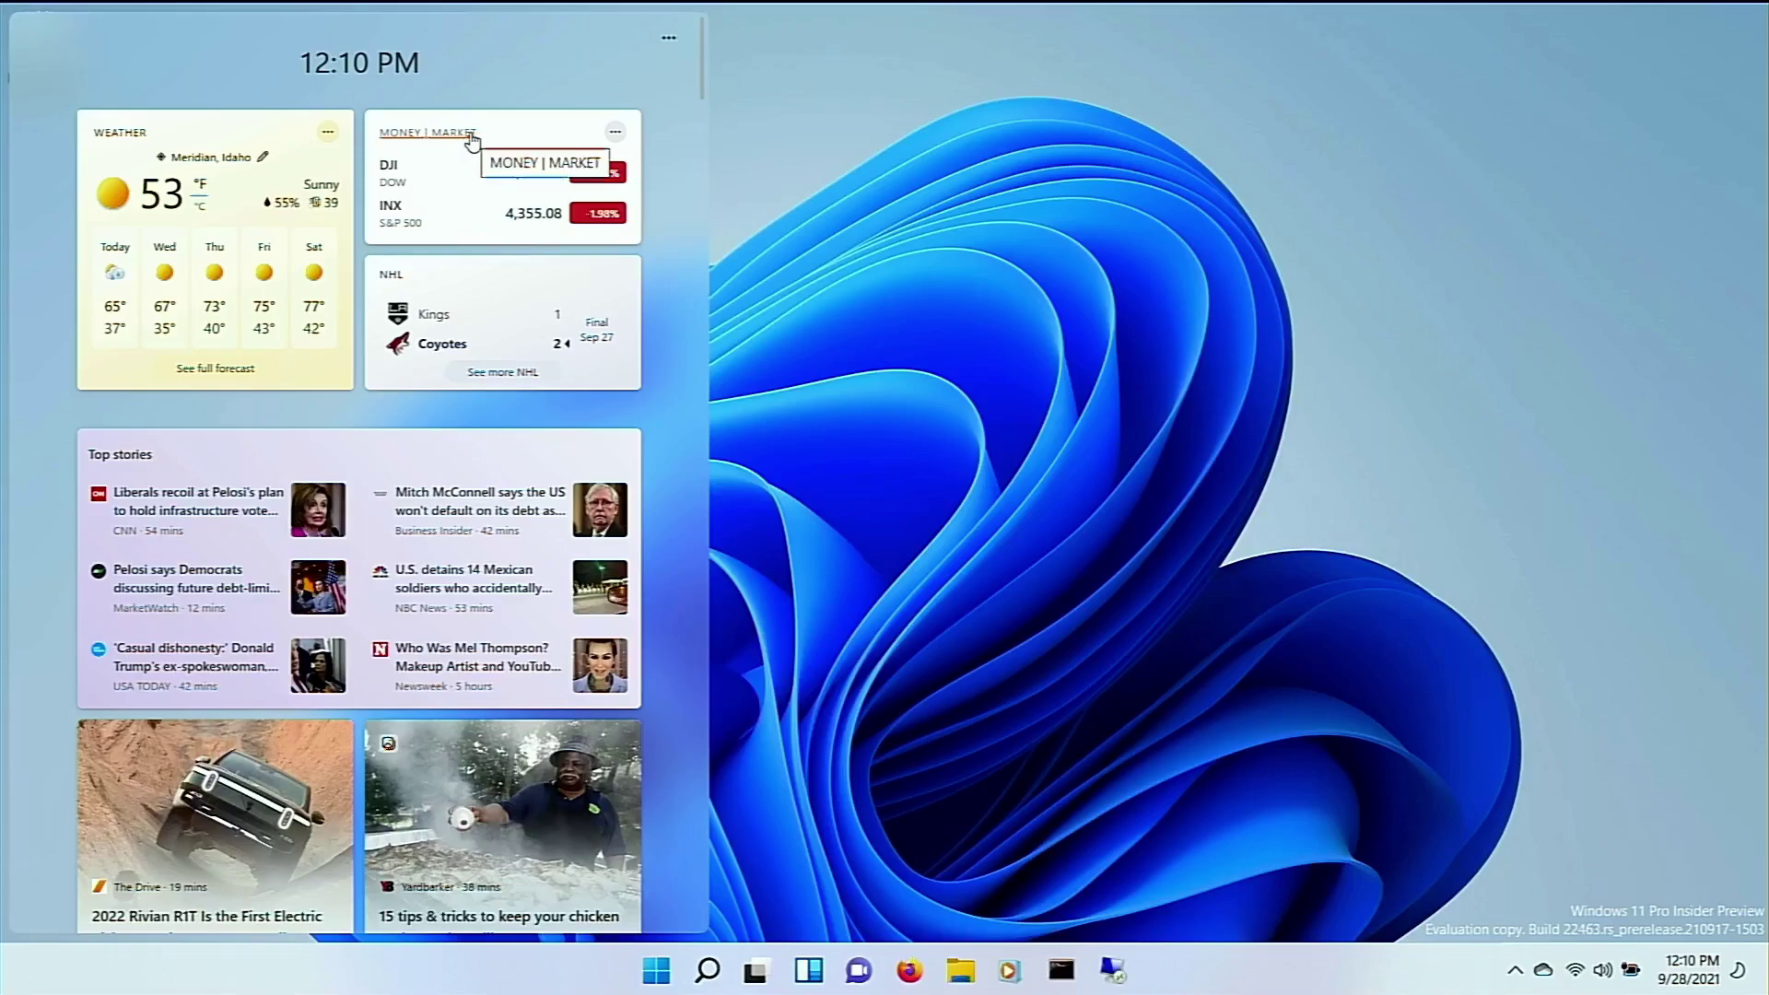
pyautogui.click(669, 38)
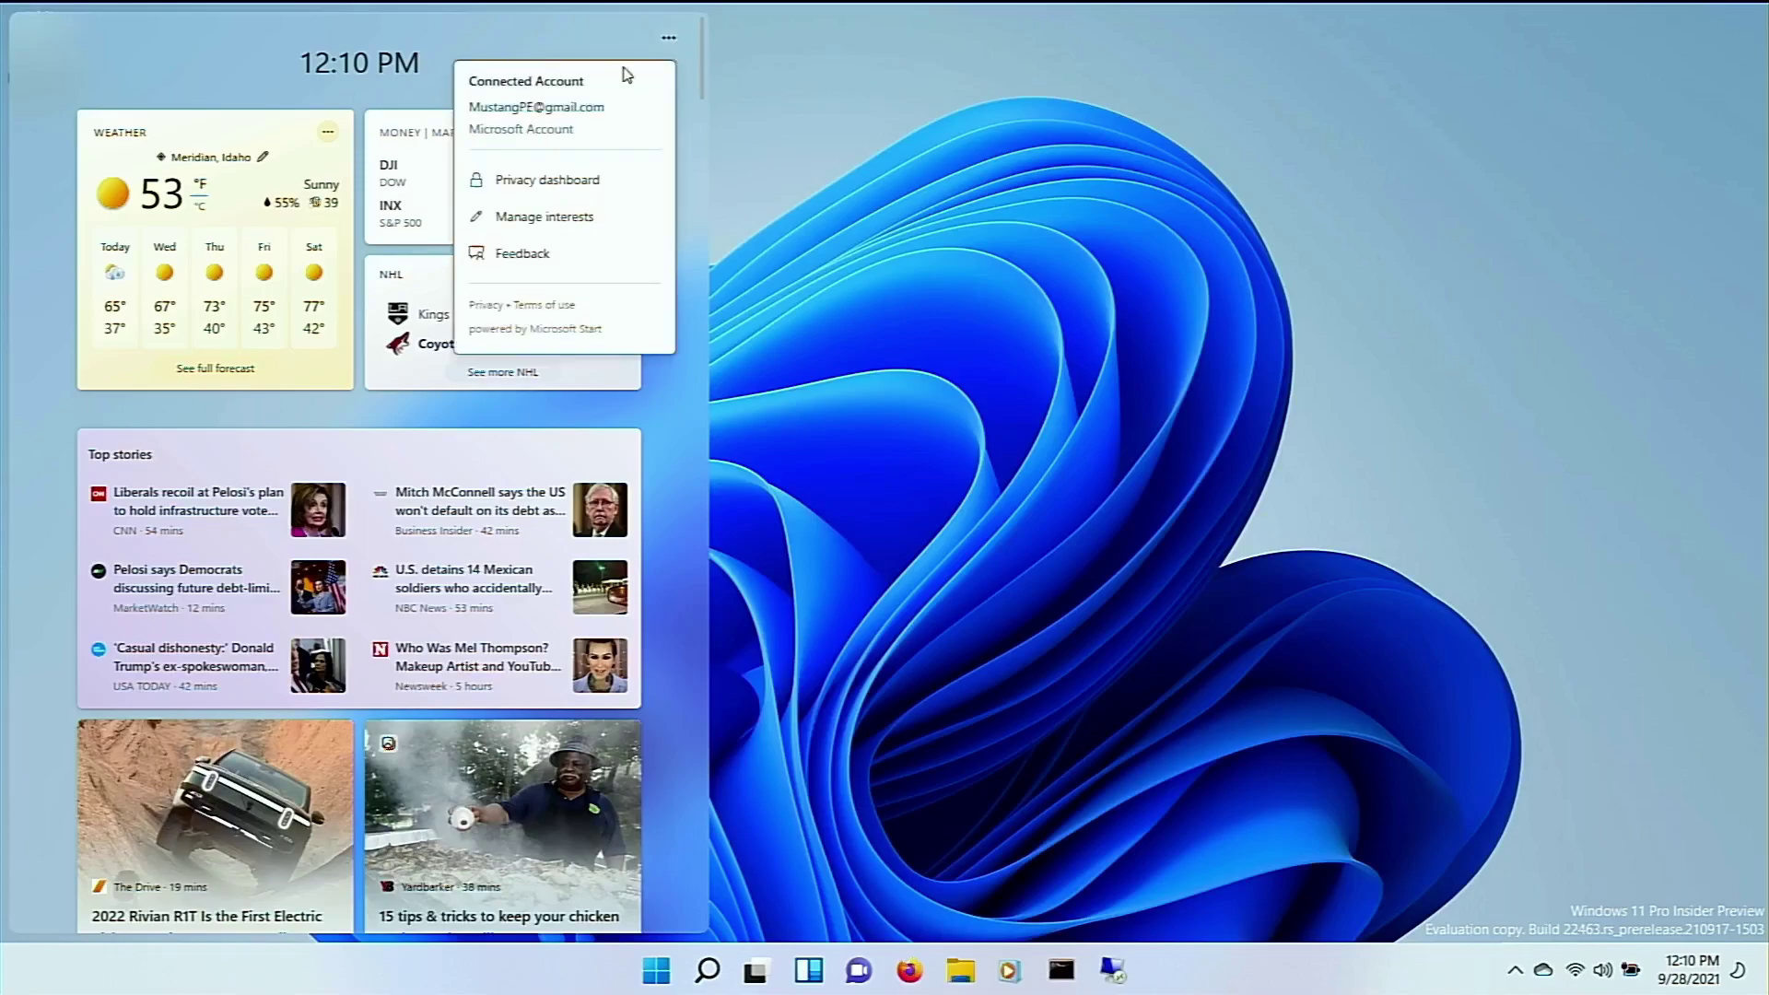
pyautogui.click(665, 447)
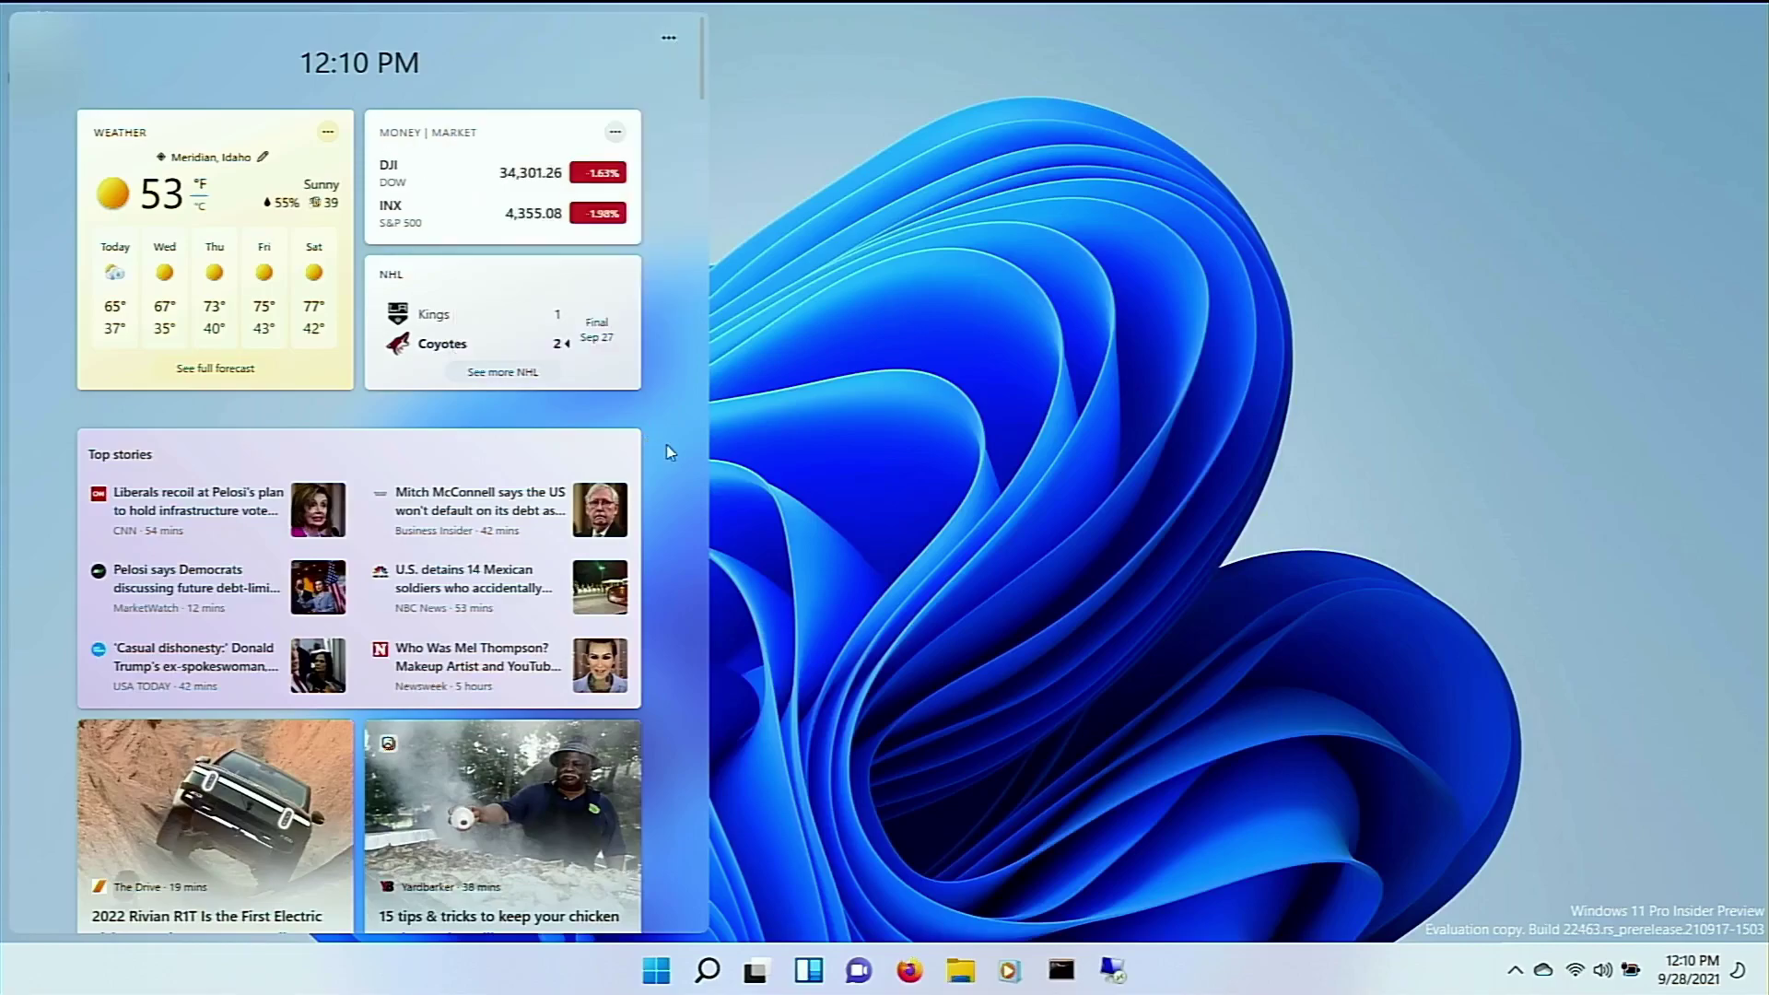
pyautogui.scroll(-5, 669, 455)
pyautogui.scroll(-20, 665, 469)
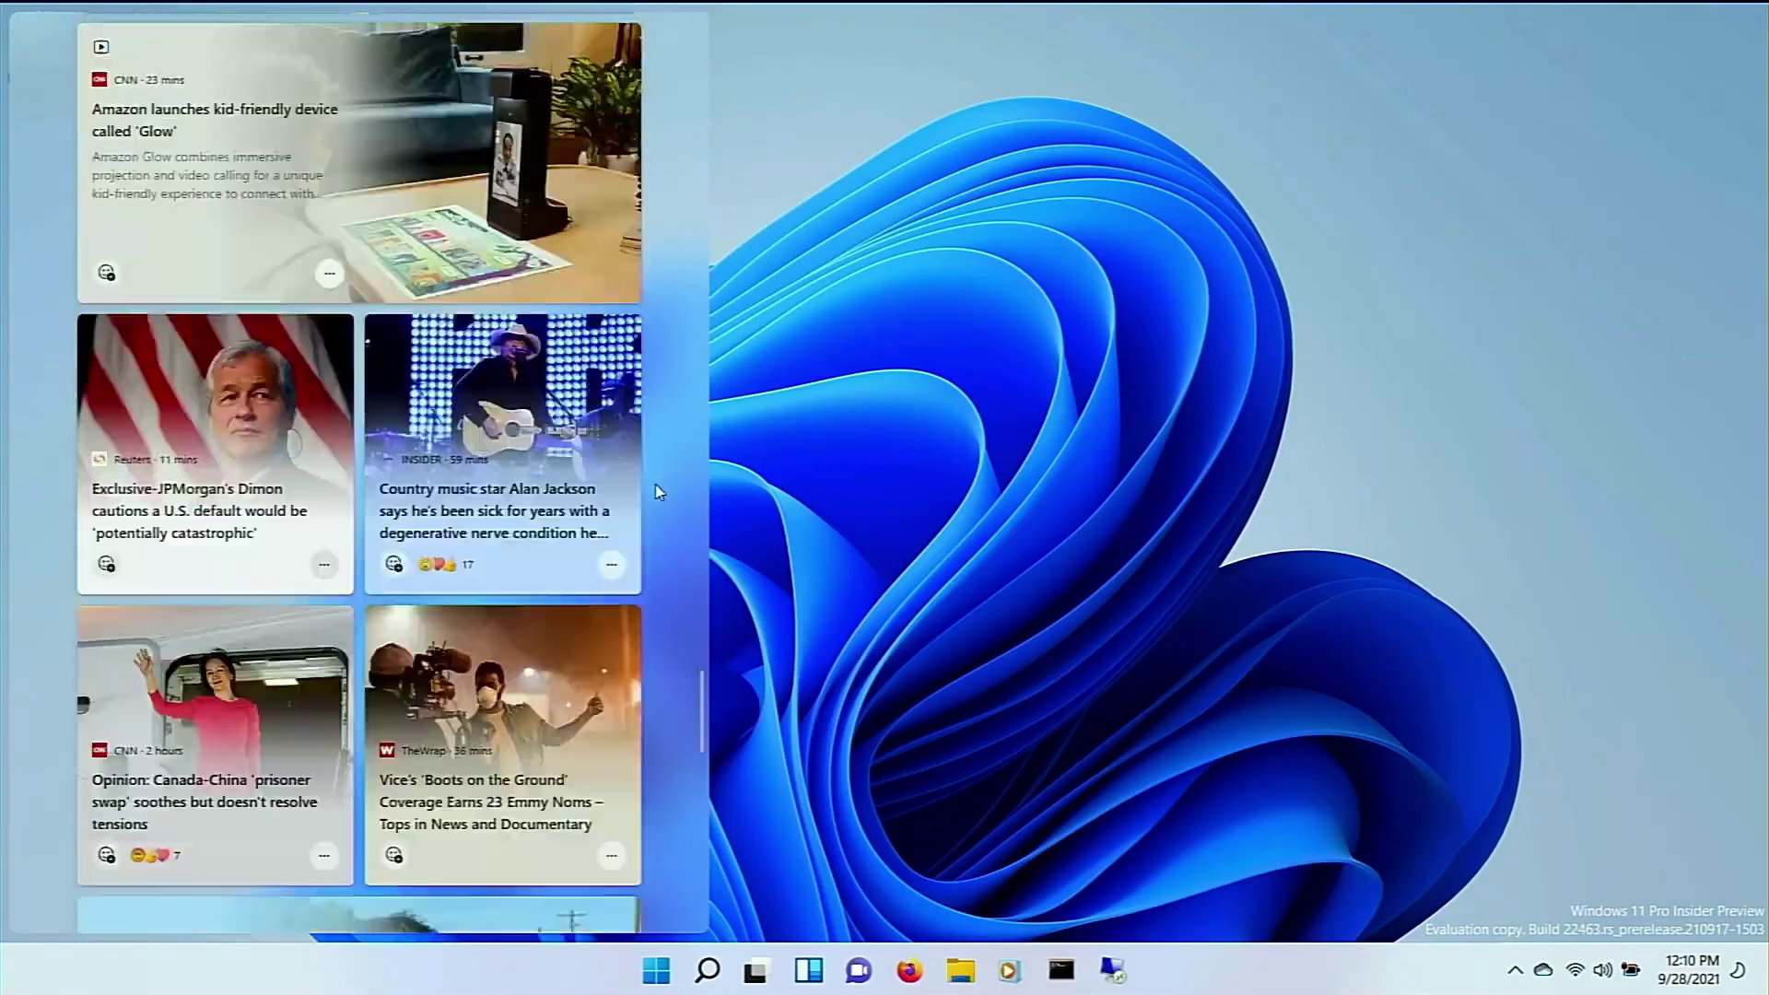
pyautogui.scroll(-10, 660, 493)
pyautogui.scroll(16, 660, 492)
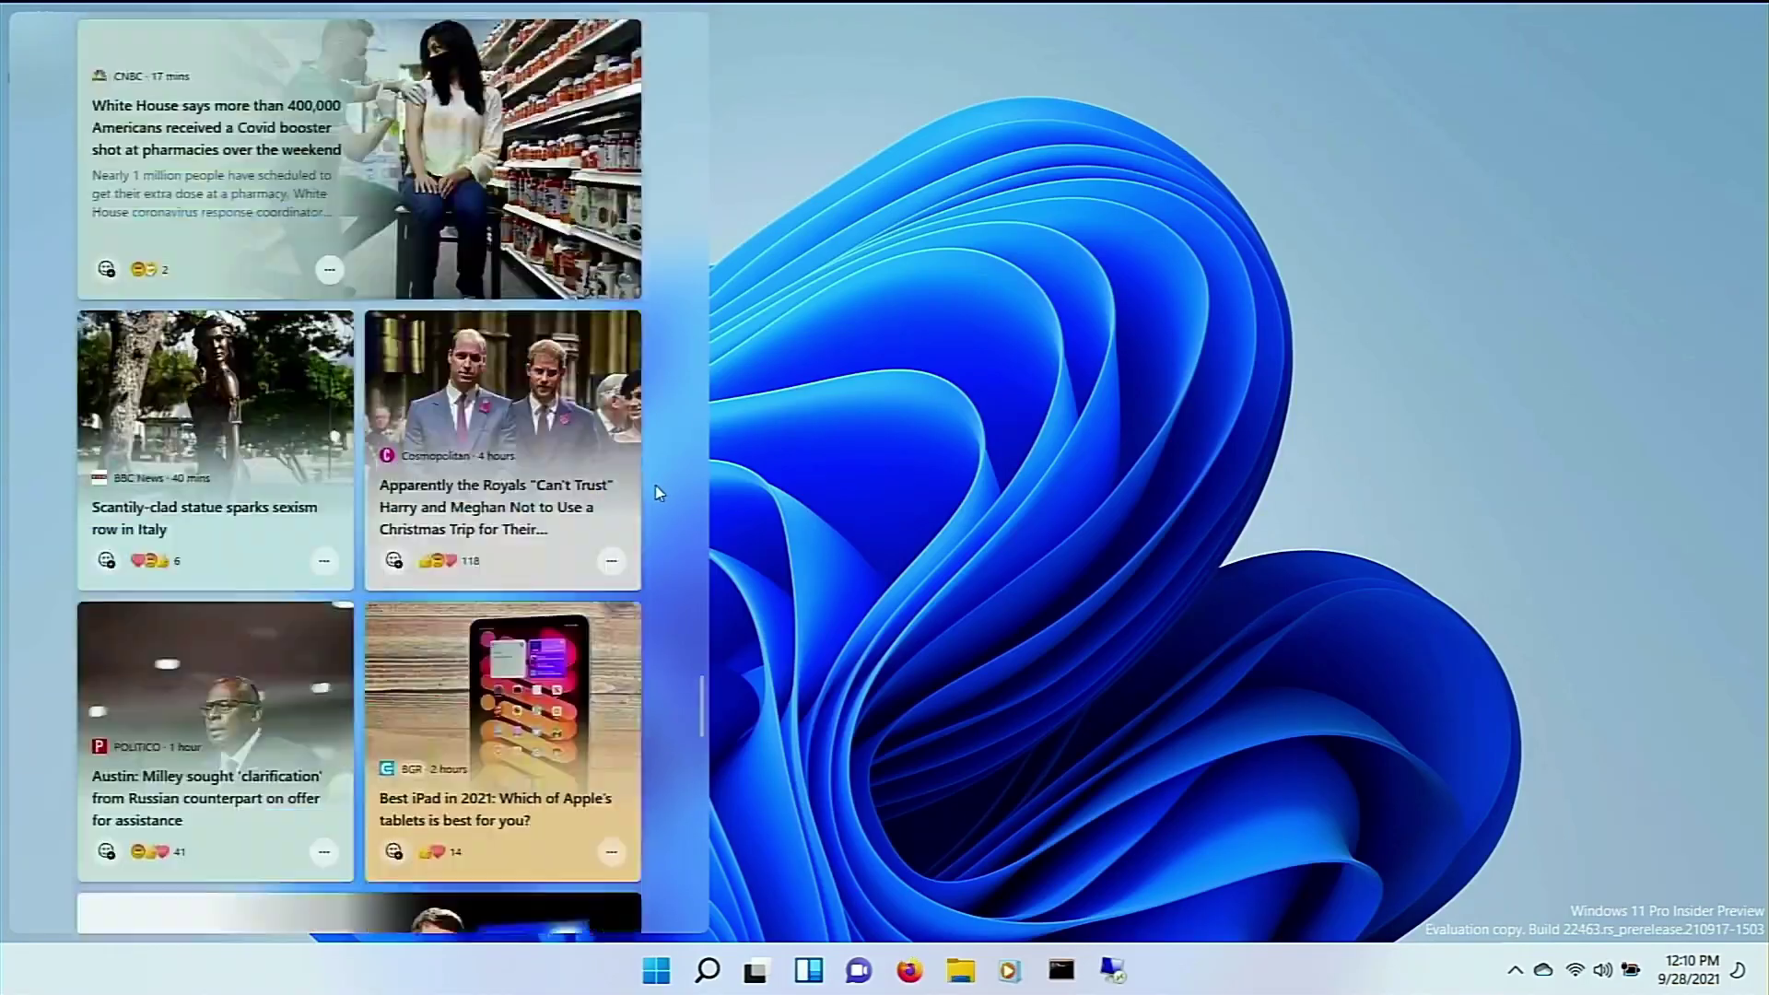
pyautogui.scroll(15, 660, 493)
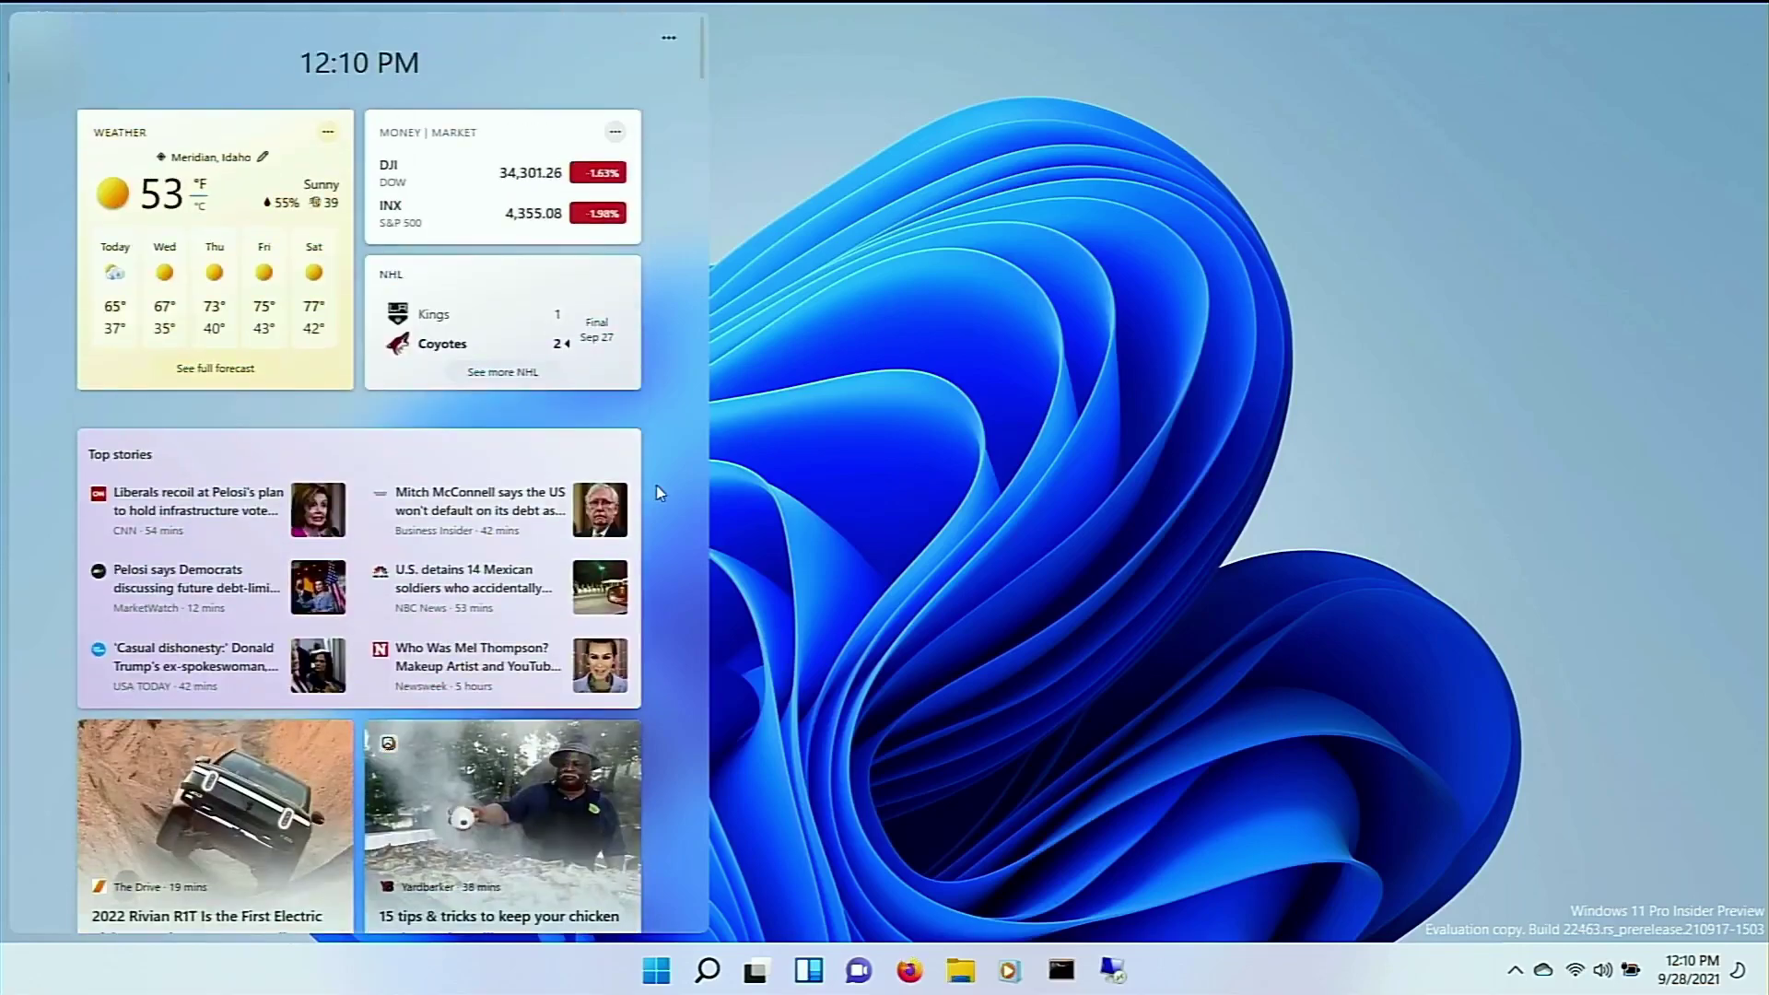
pyautogui.click(784, 430)
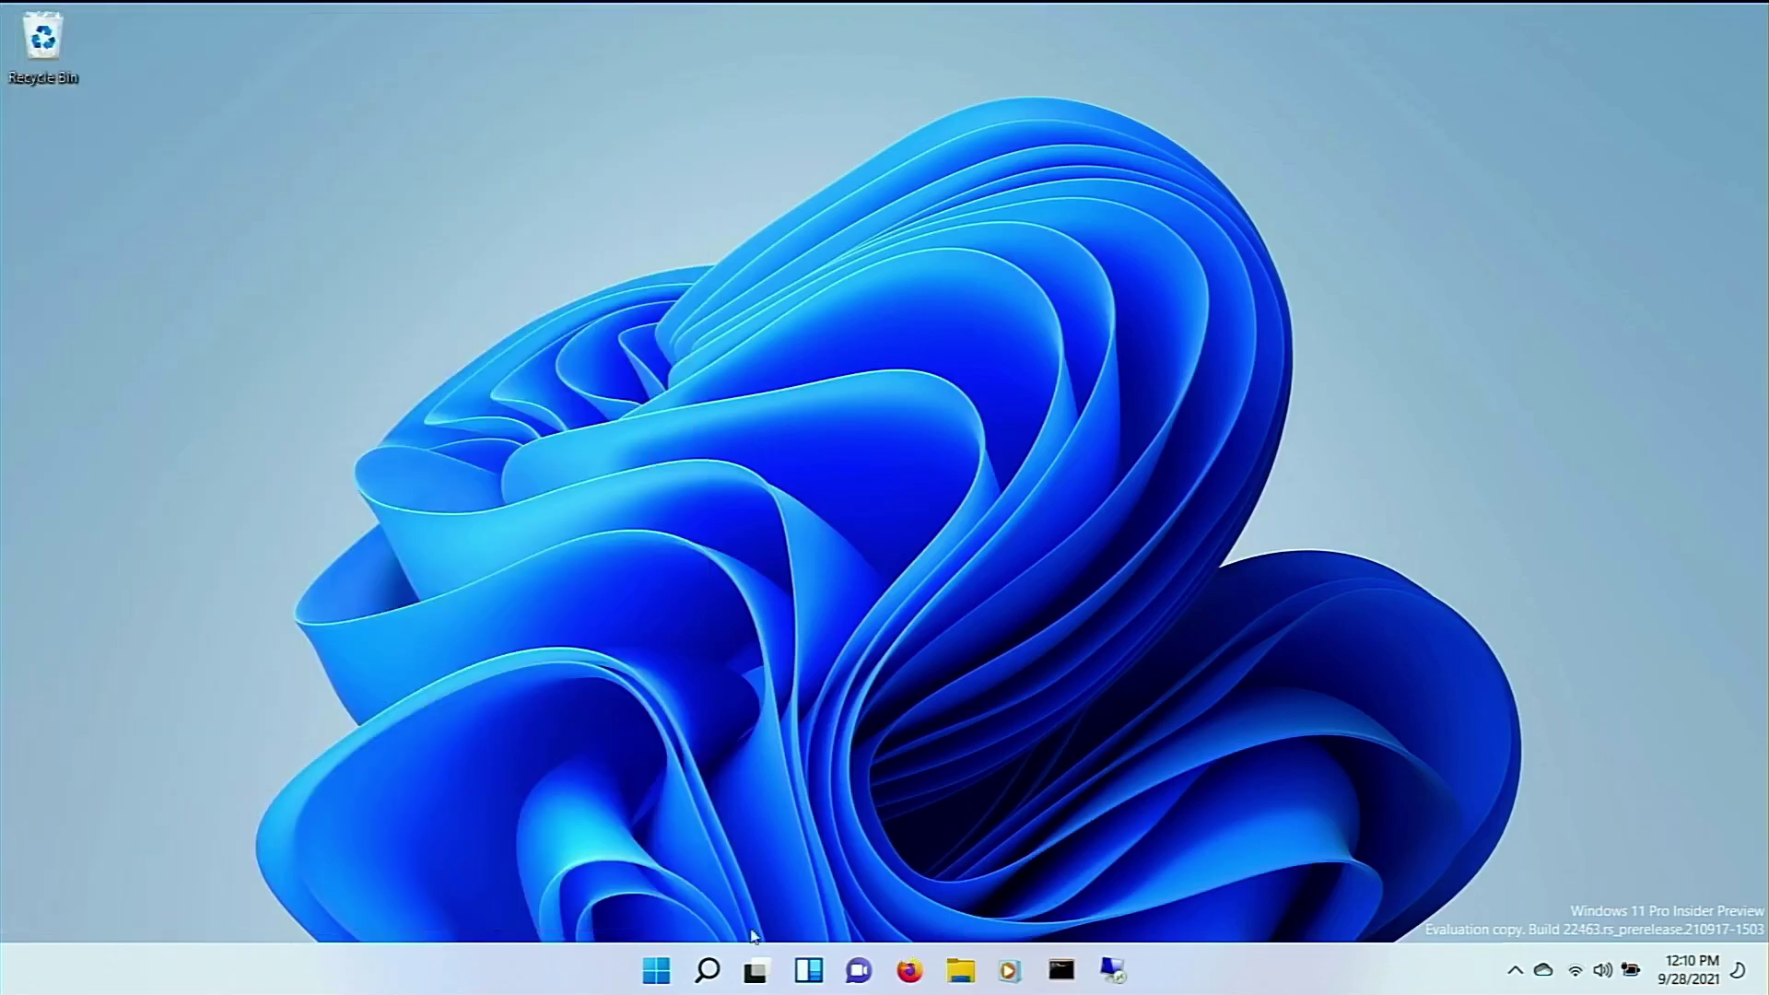
pyautogui.click(856, 970)
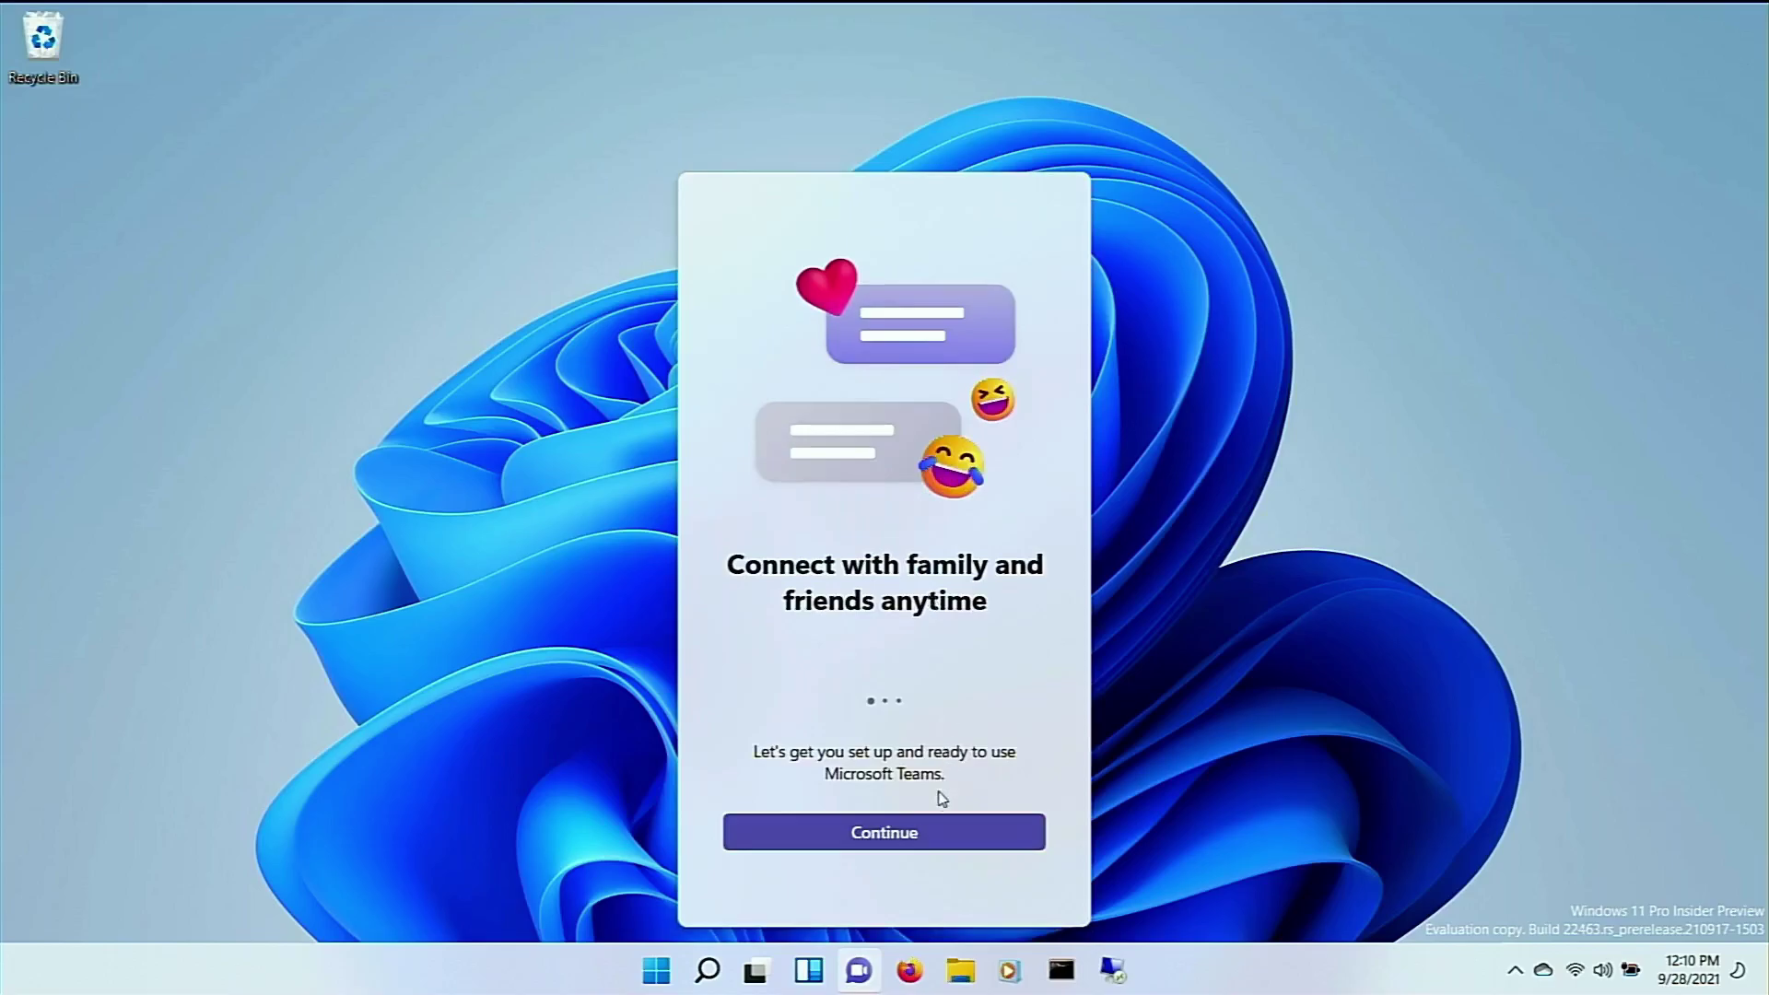
pyautogui.click(910, 828)
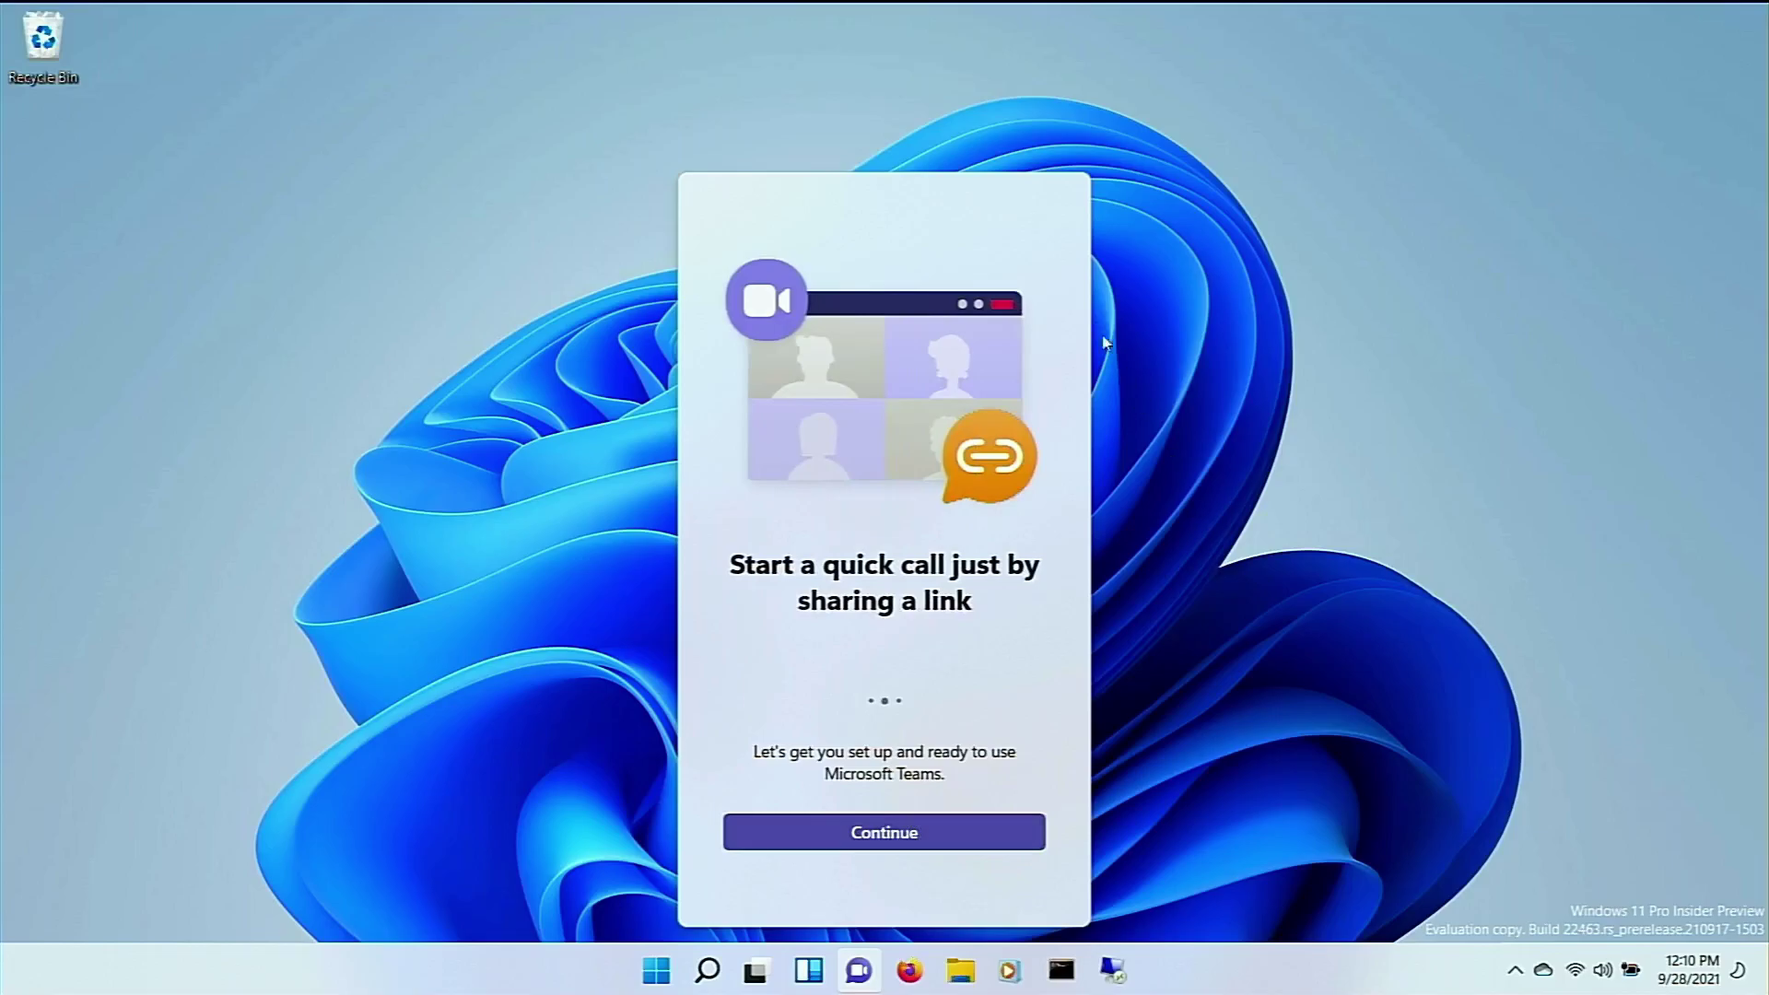
pyautogui.click(1137, 268)
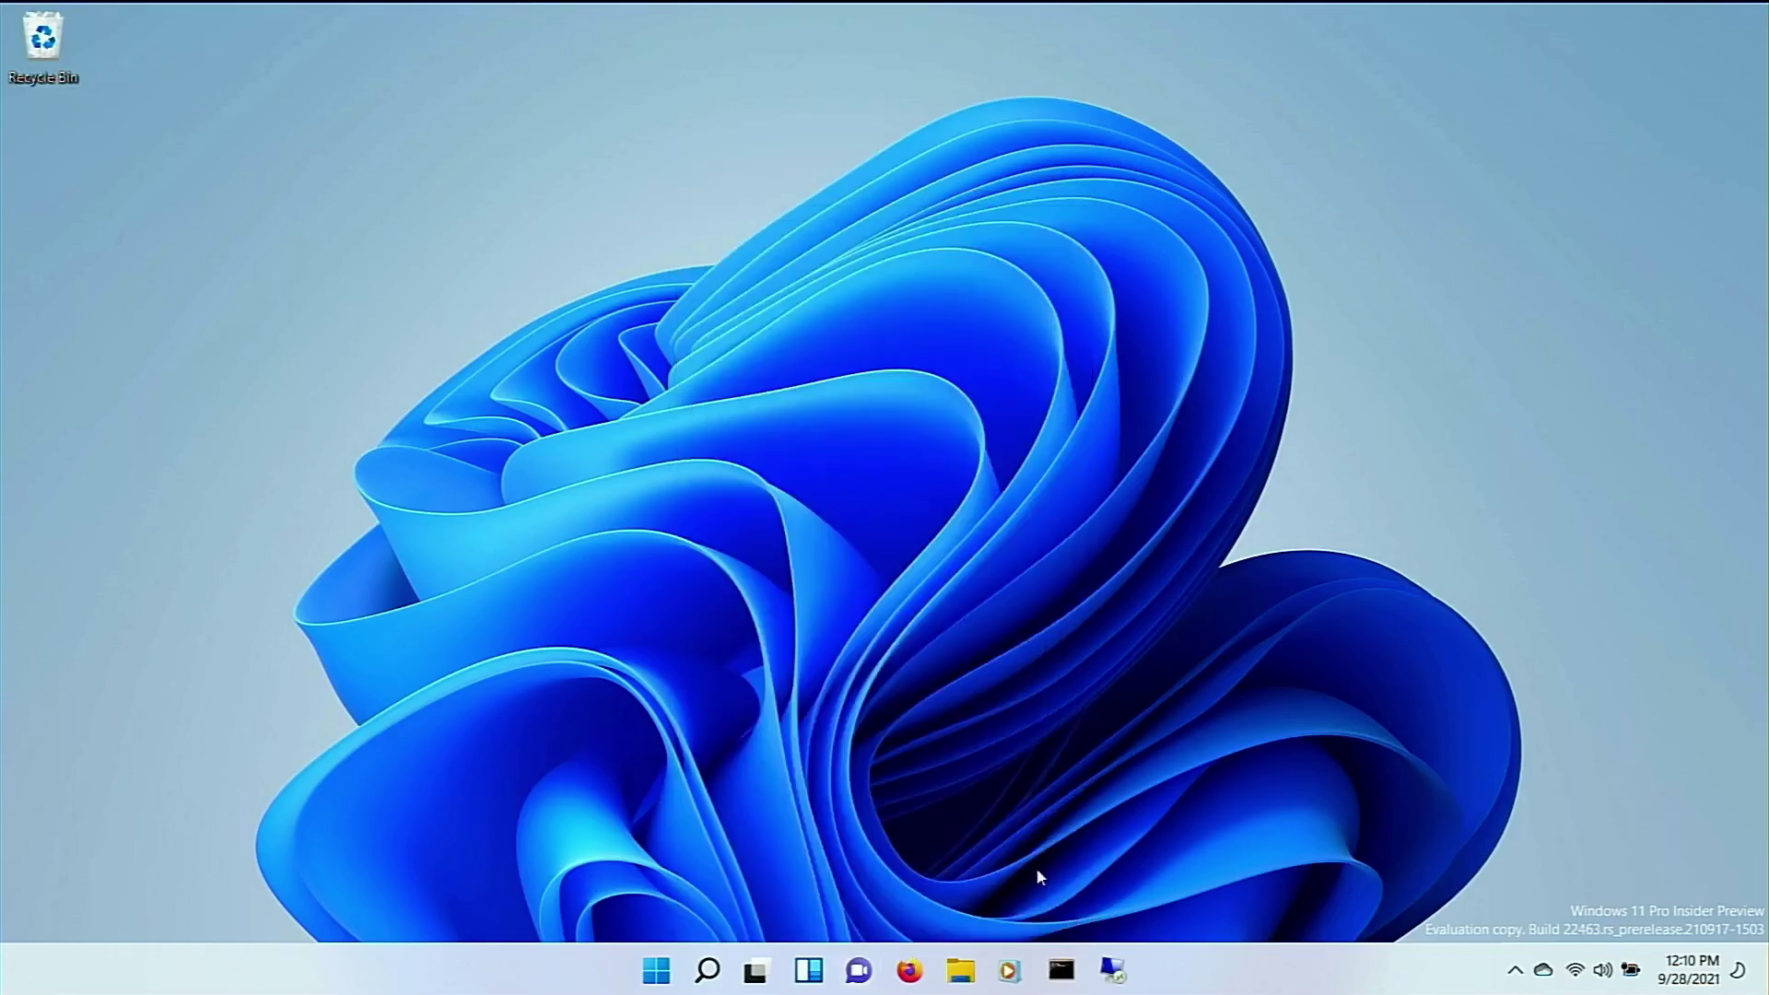
# Step: Launch Settings maximized, check Windows Update, then return to the System page
pyautogui.click(656, 969)
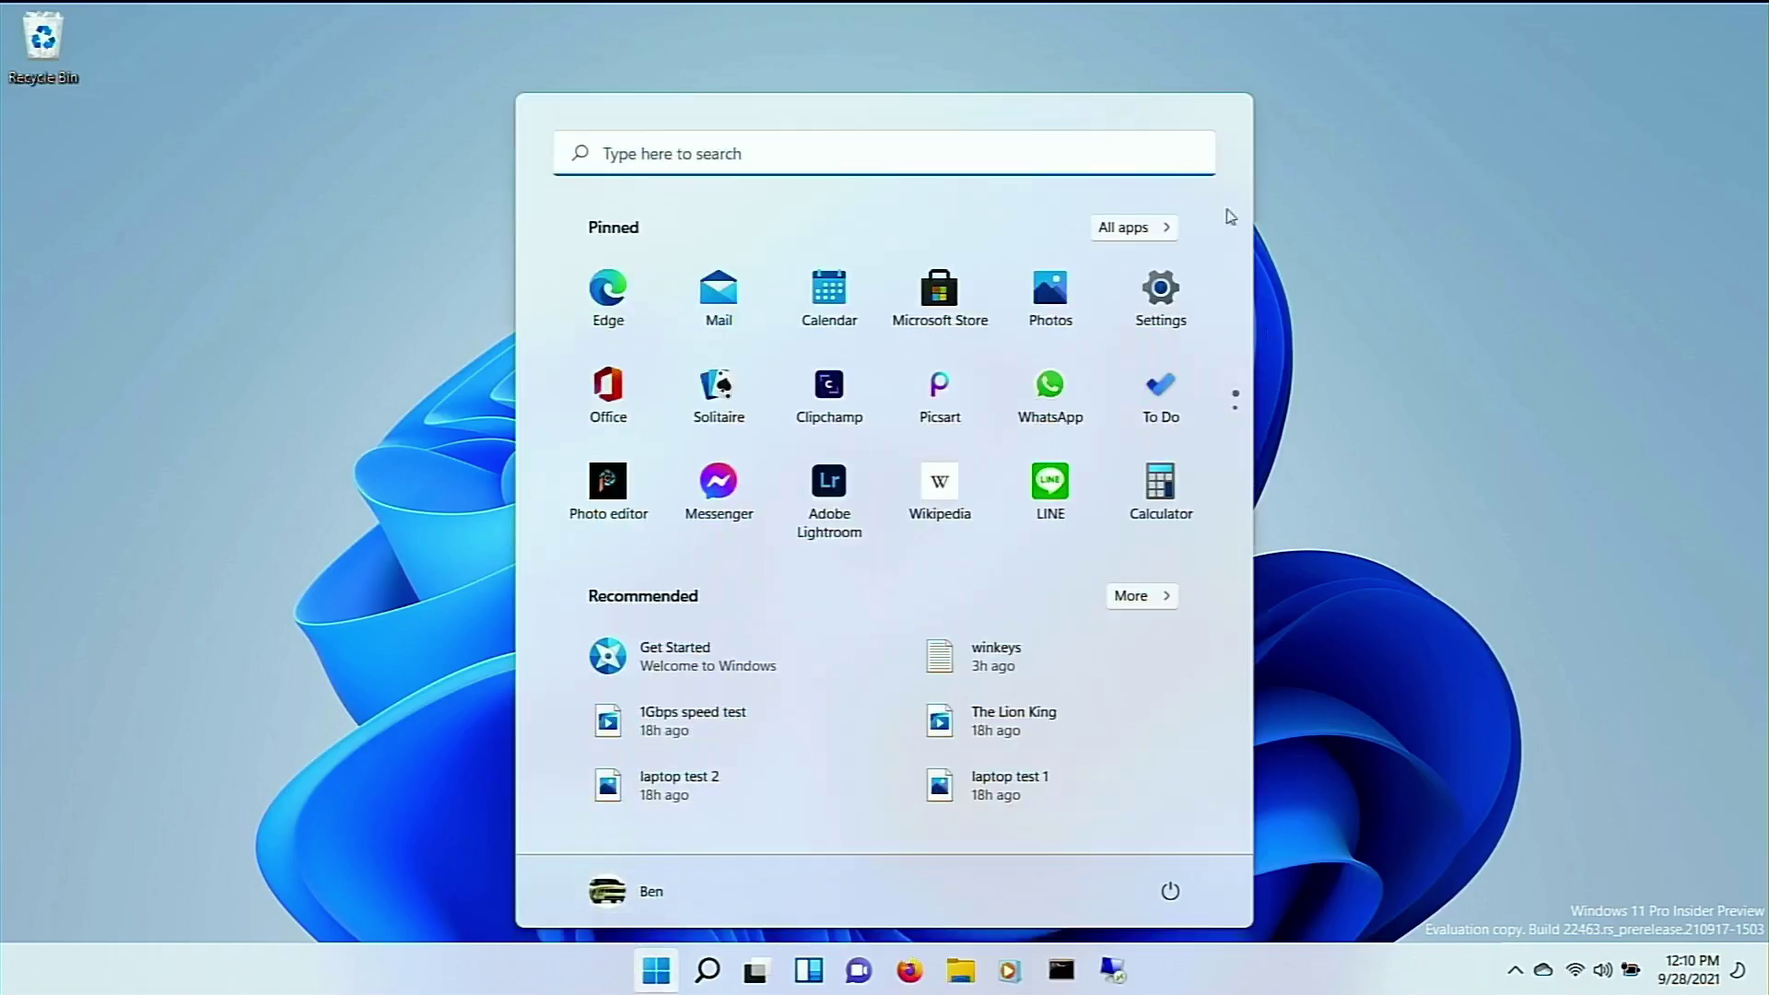
pyautogui.moveTo(1242, 404)
pyautogui.press('super+i')
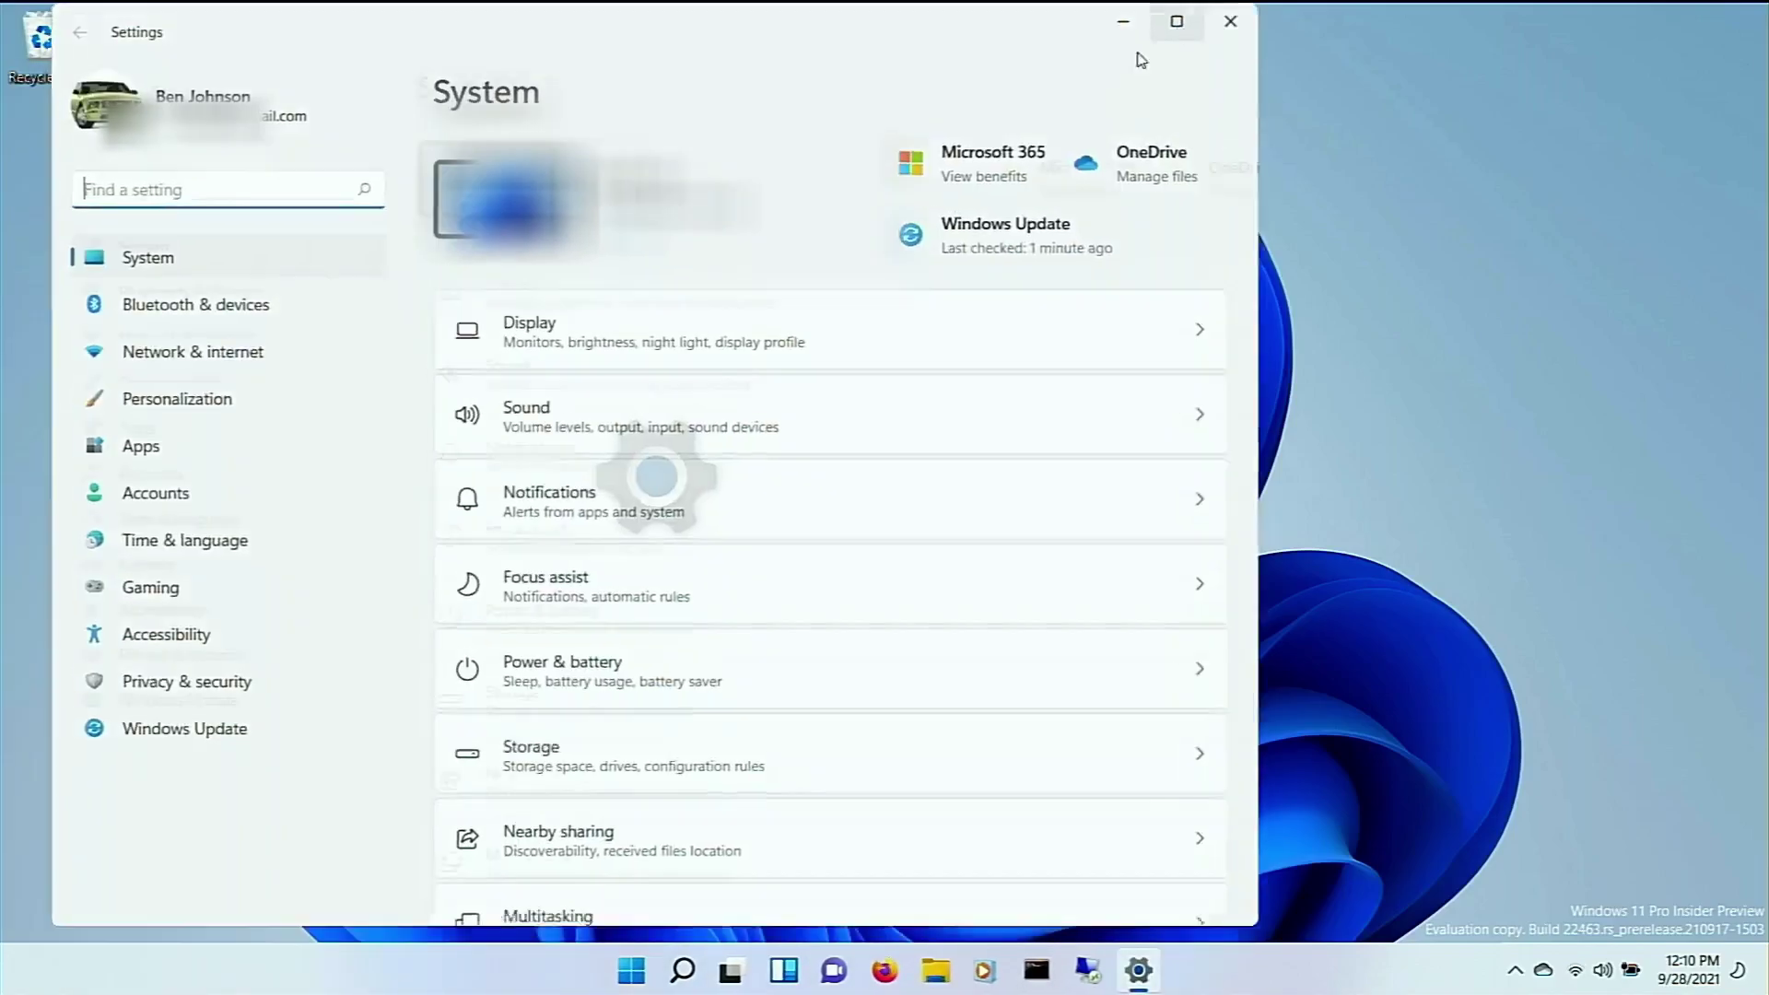
pyautogui.click(1173, 19)
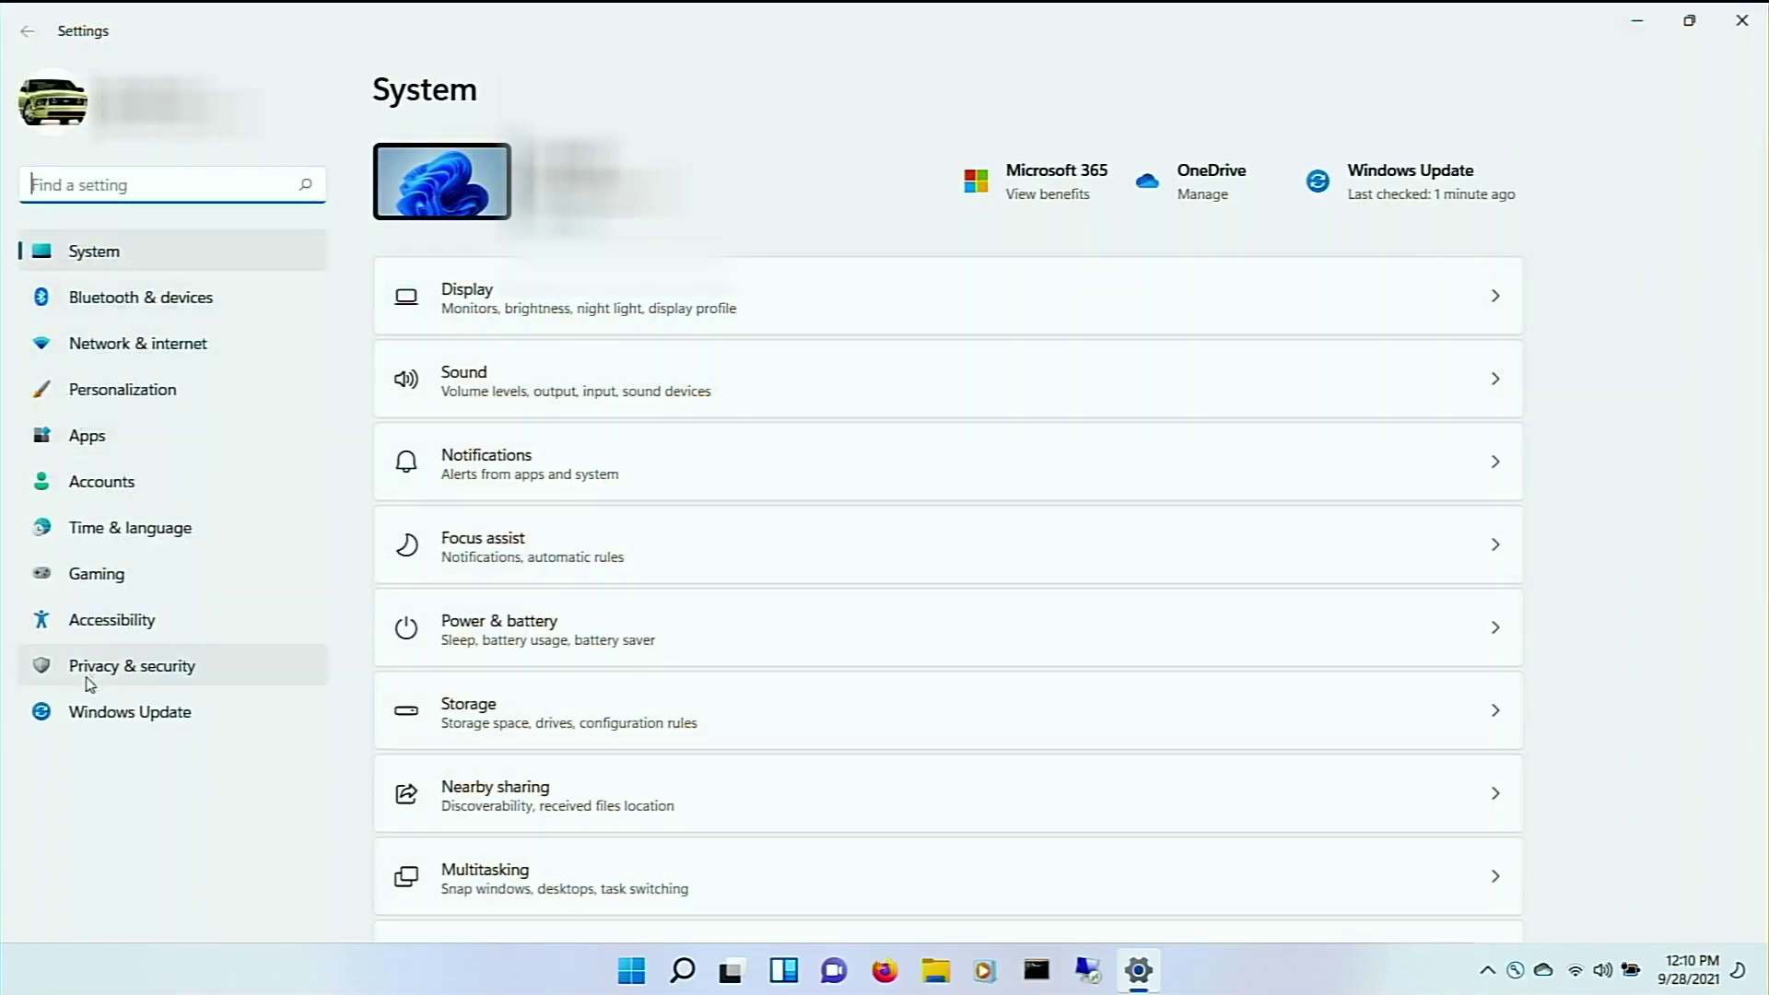
pyautogui.click(83, 719)
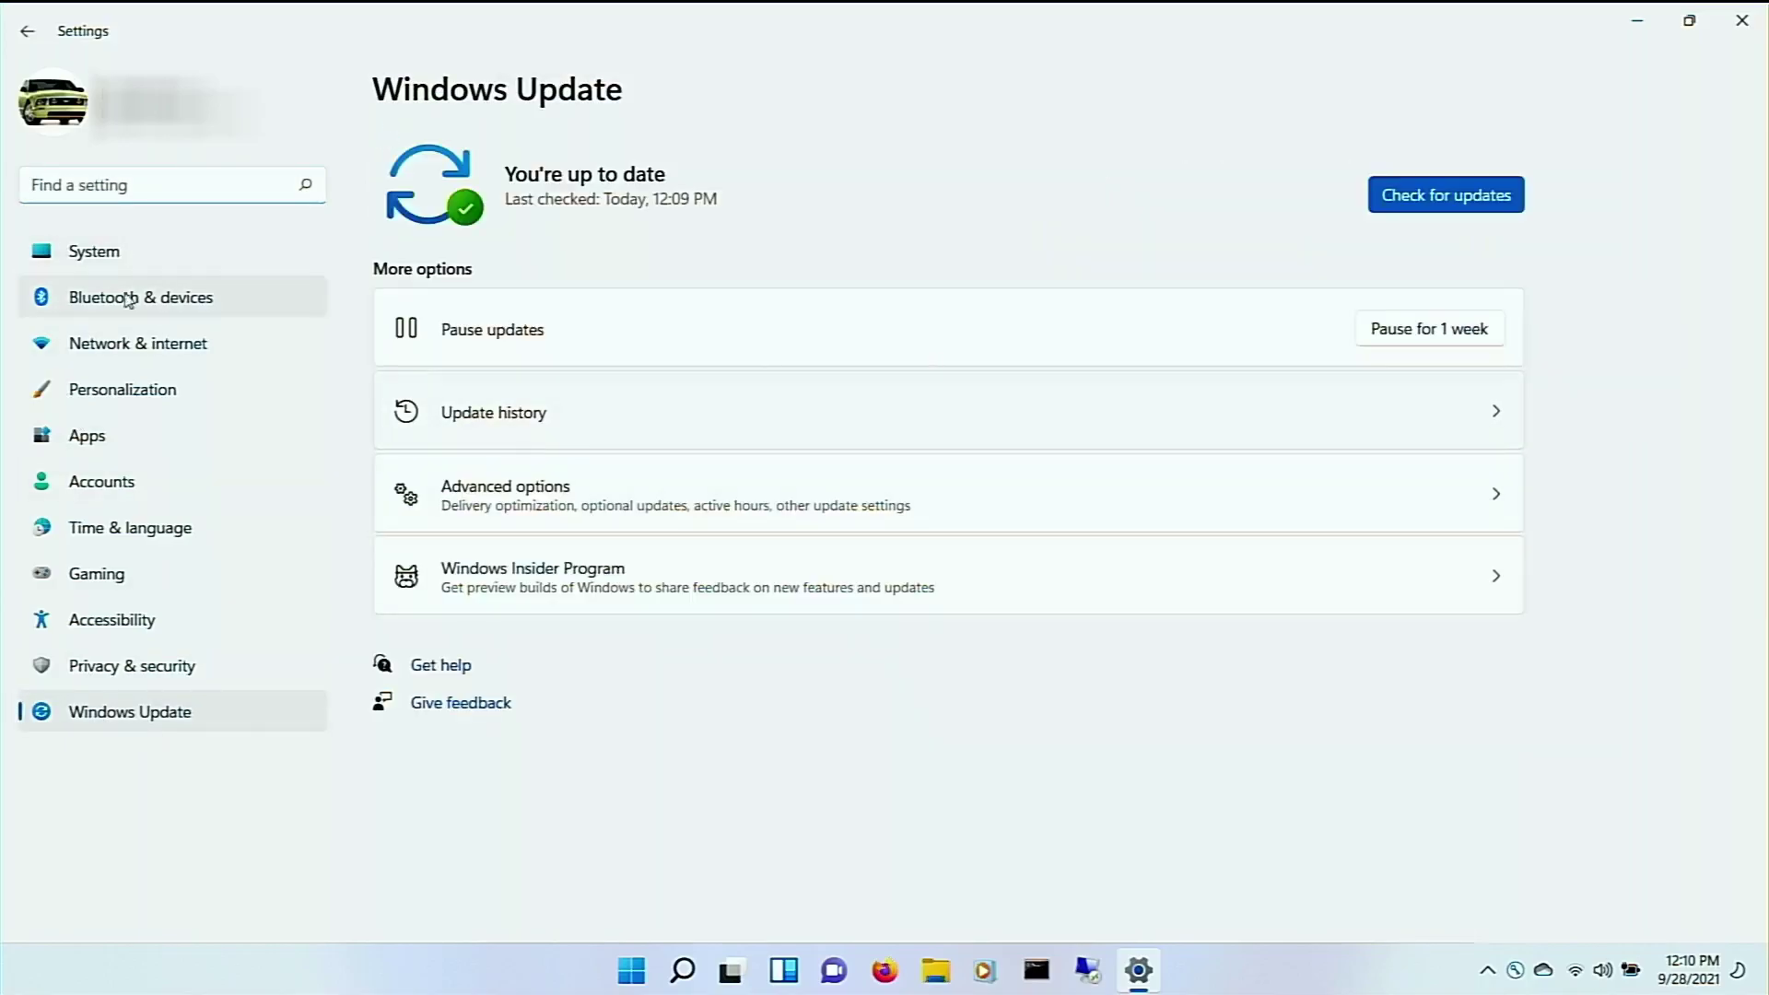
pyautogui.click(111, 262)
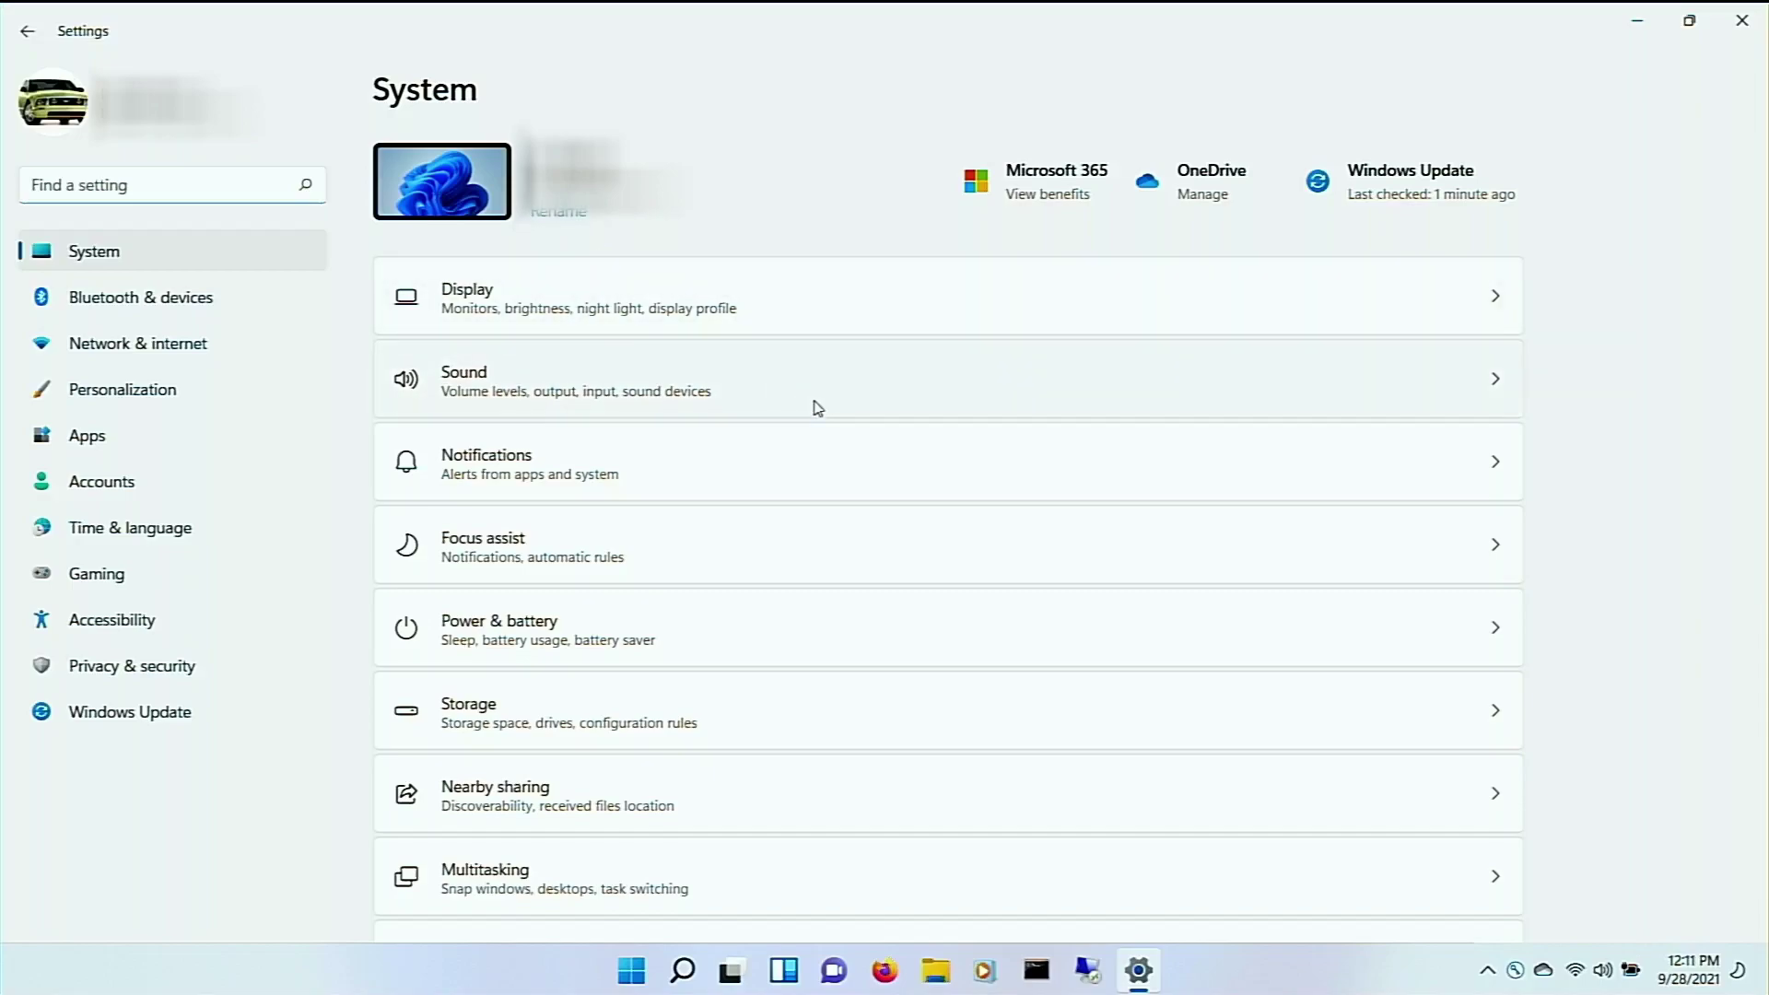
# Step: Scroll the System page and visit Bluetooth & devices, Network & internet, Apps and Accounts
pyautogui.scroll(-5, 820, 437)
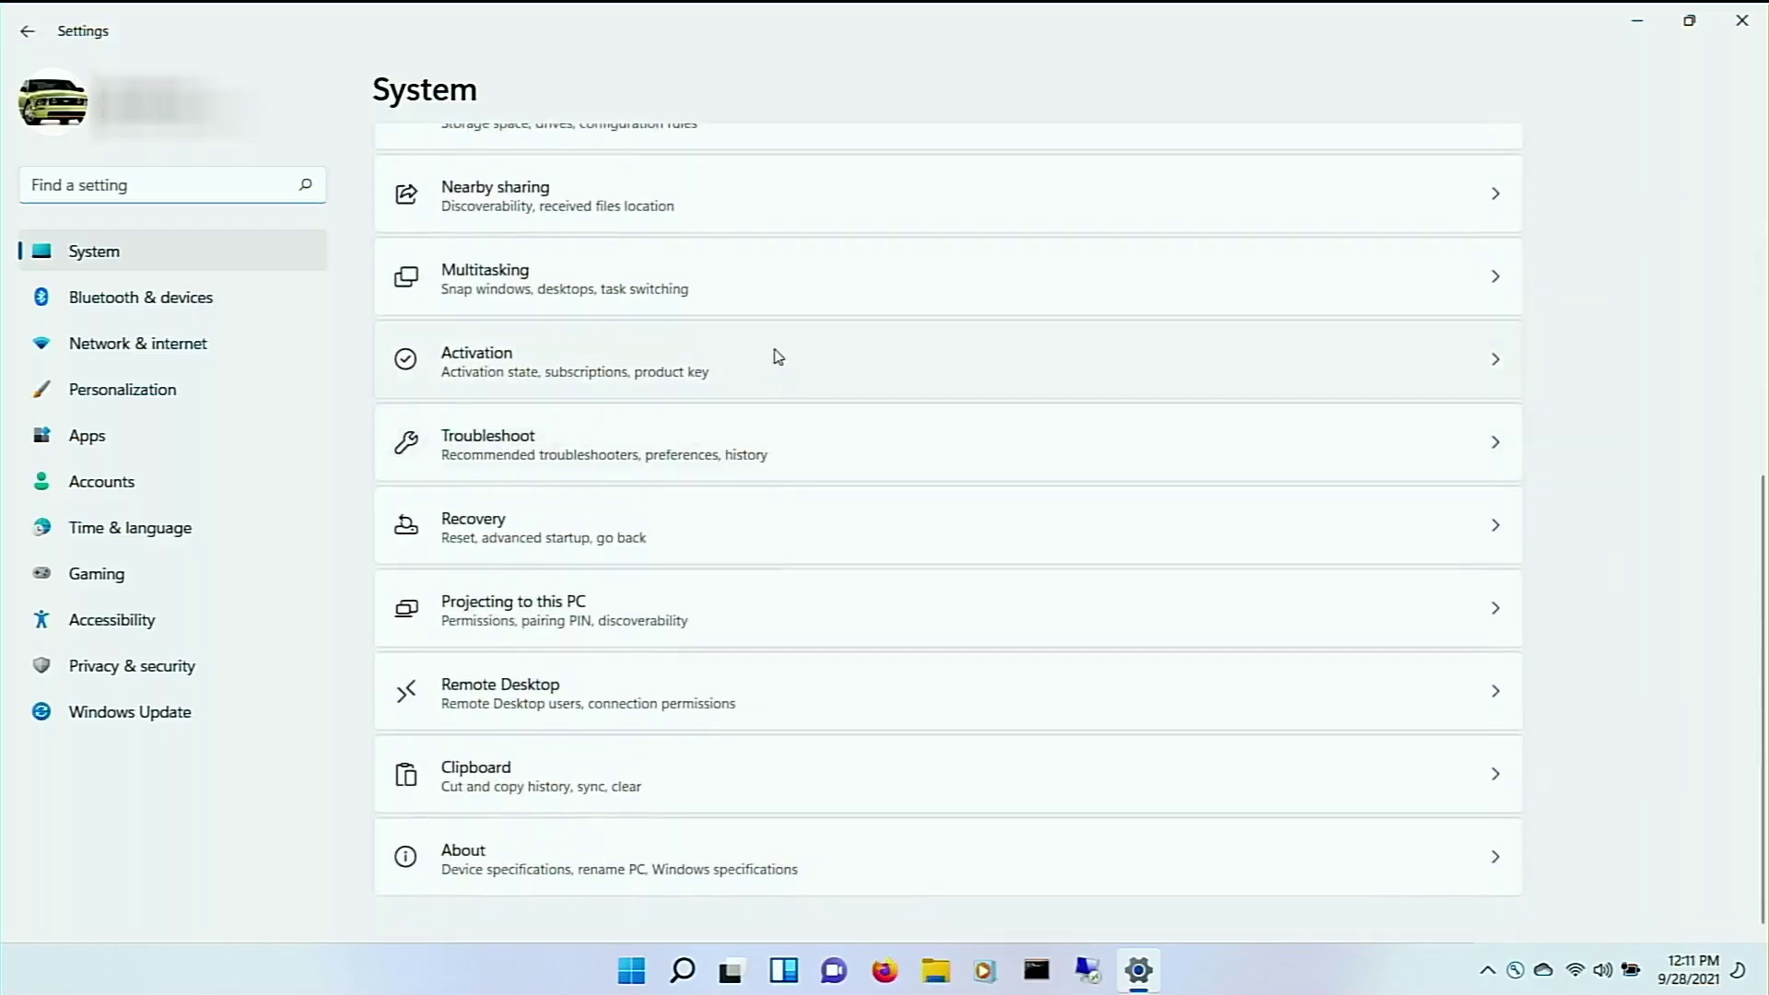
pyautogui.scroll(5, 798, 515)
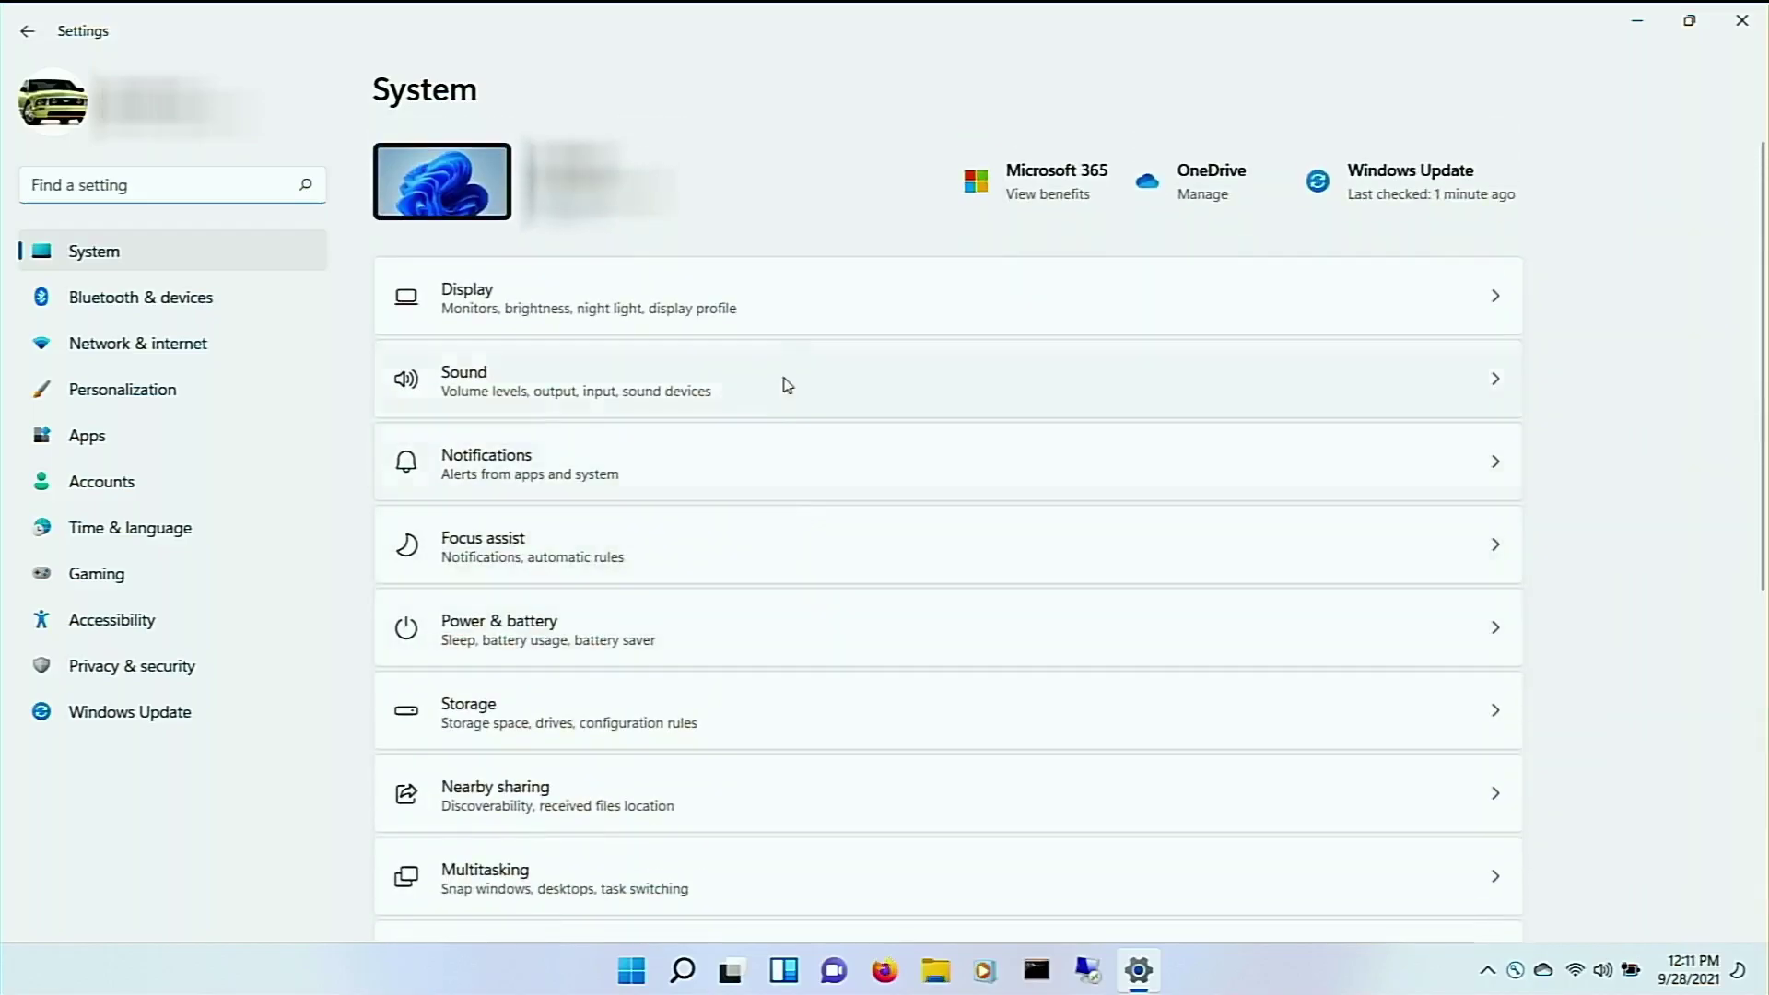
pyautogui.click(170, 299)
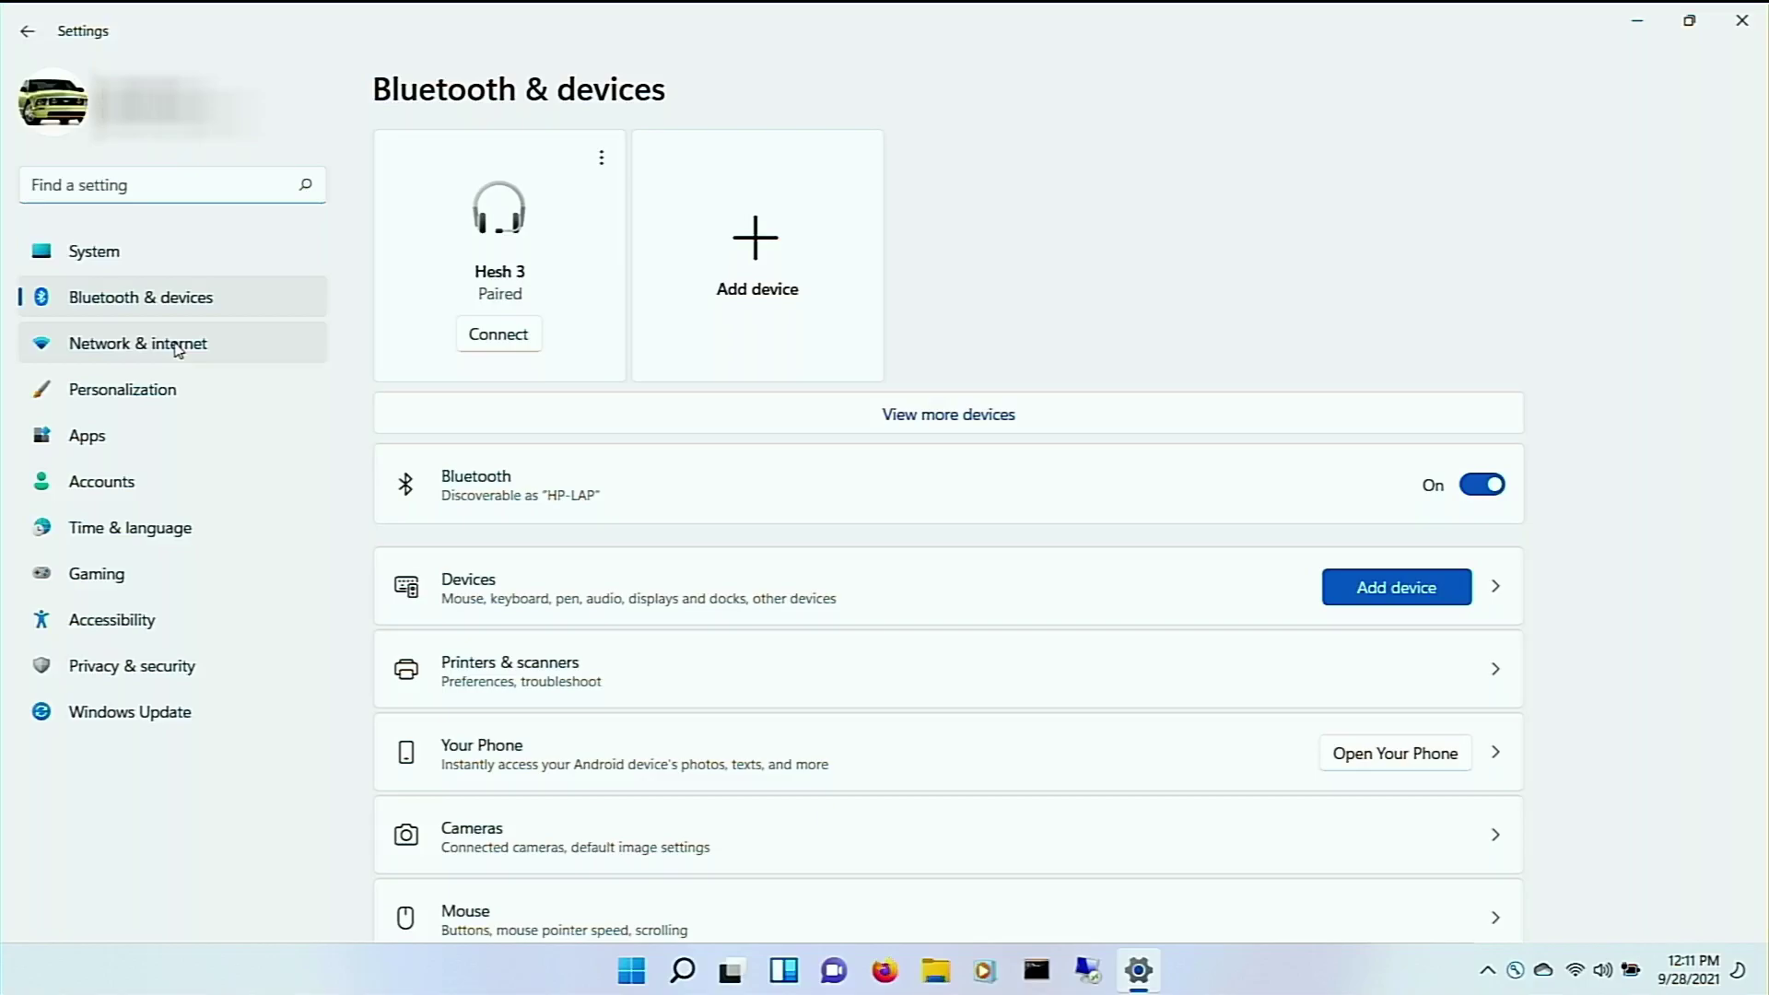
pyautogui.click(178, 347)
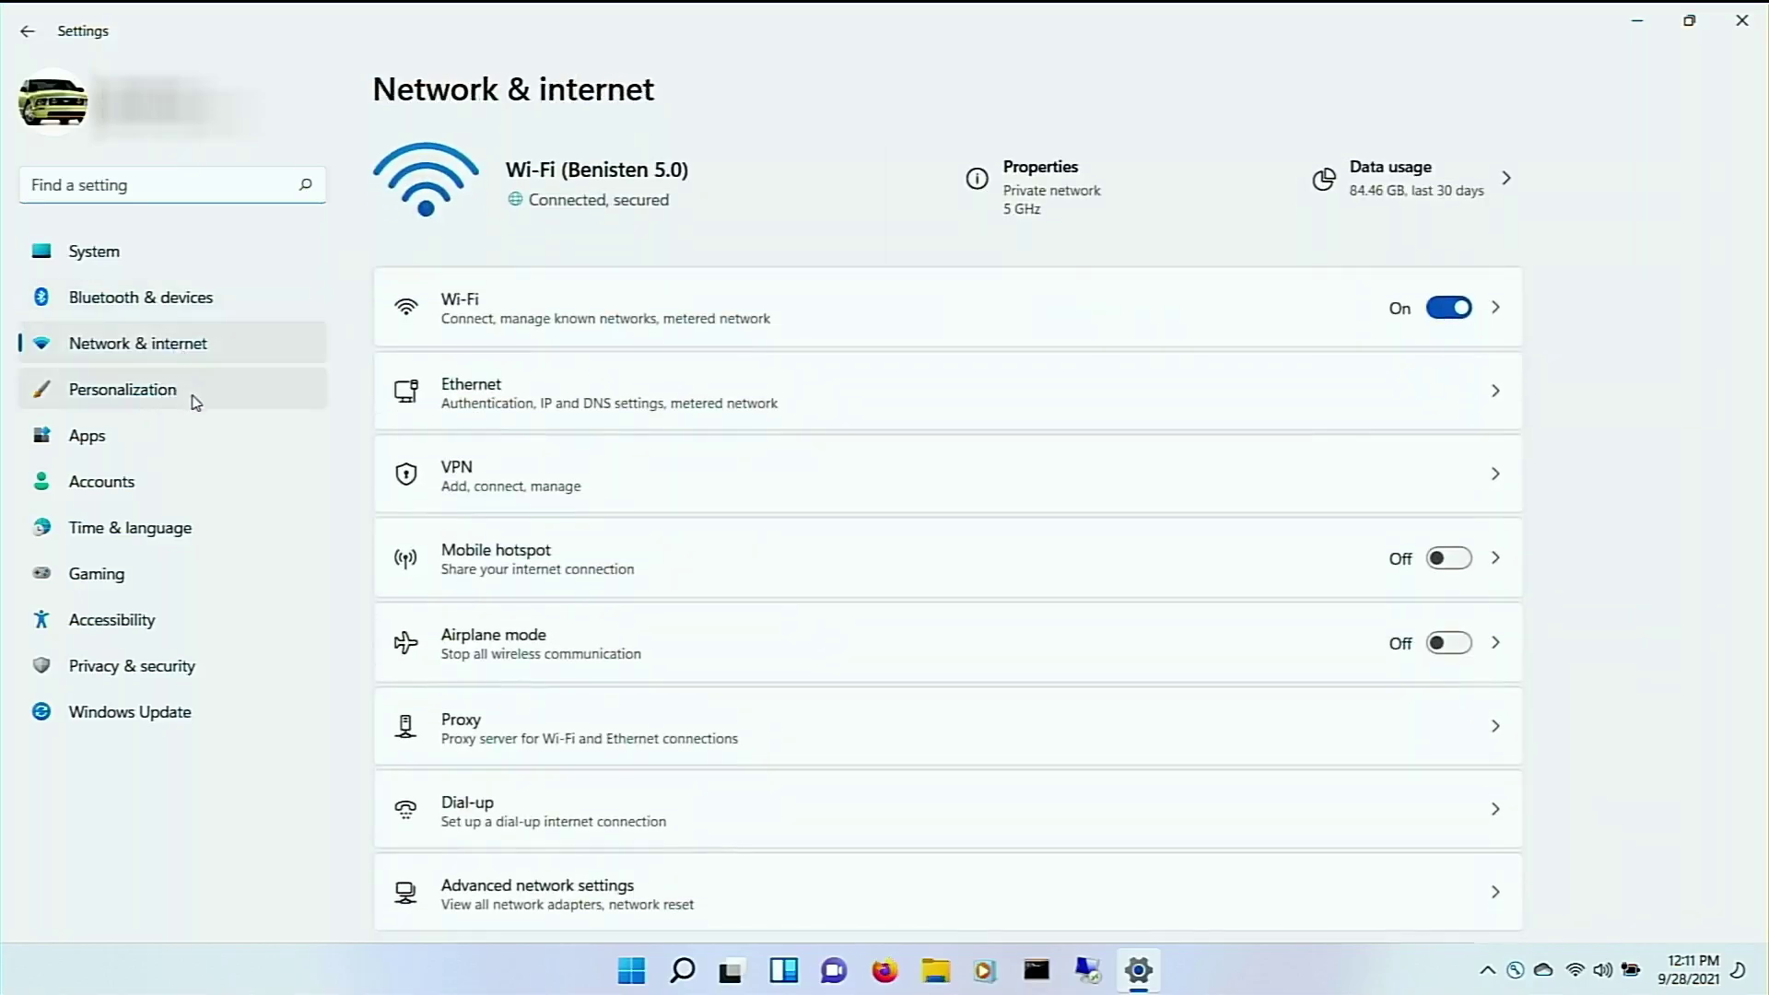
pyautogui.click(164, 447)
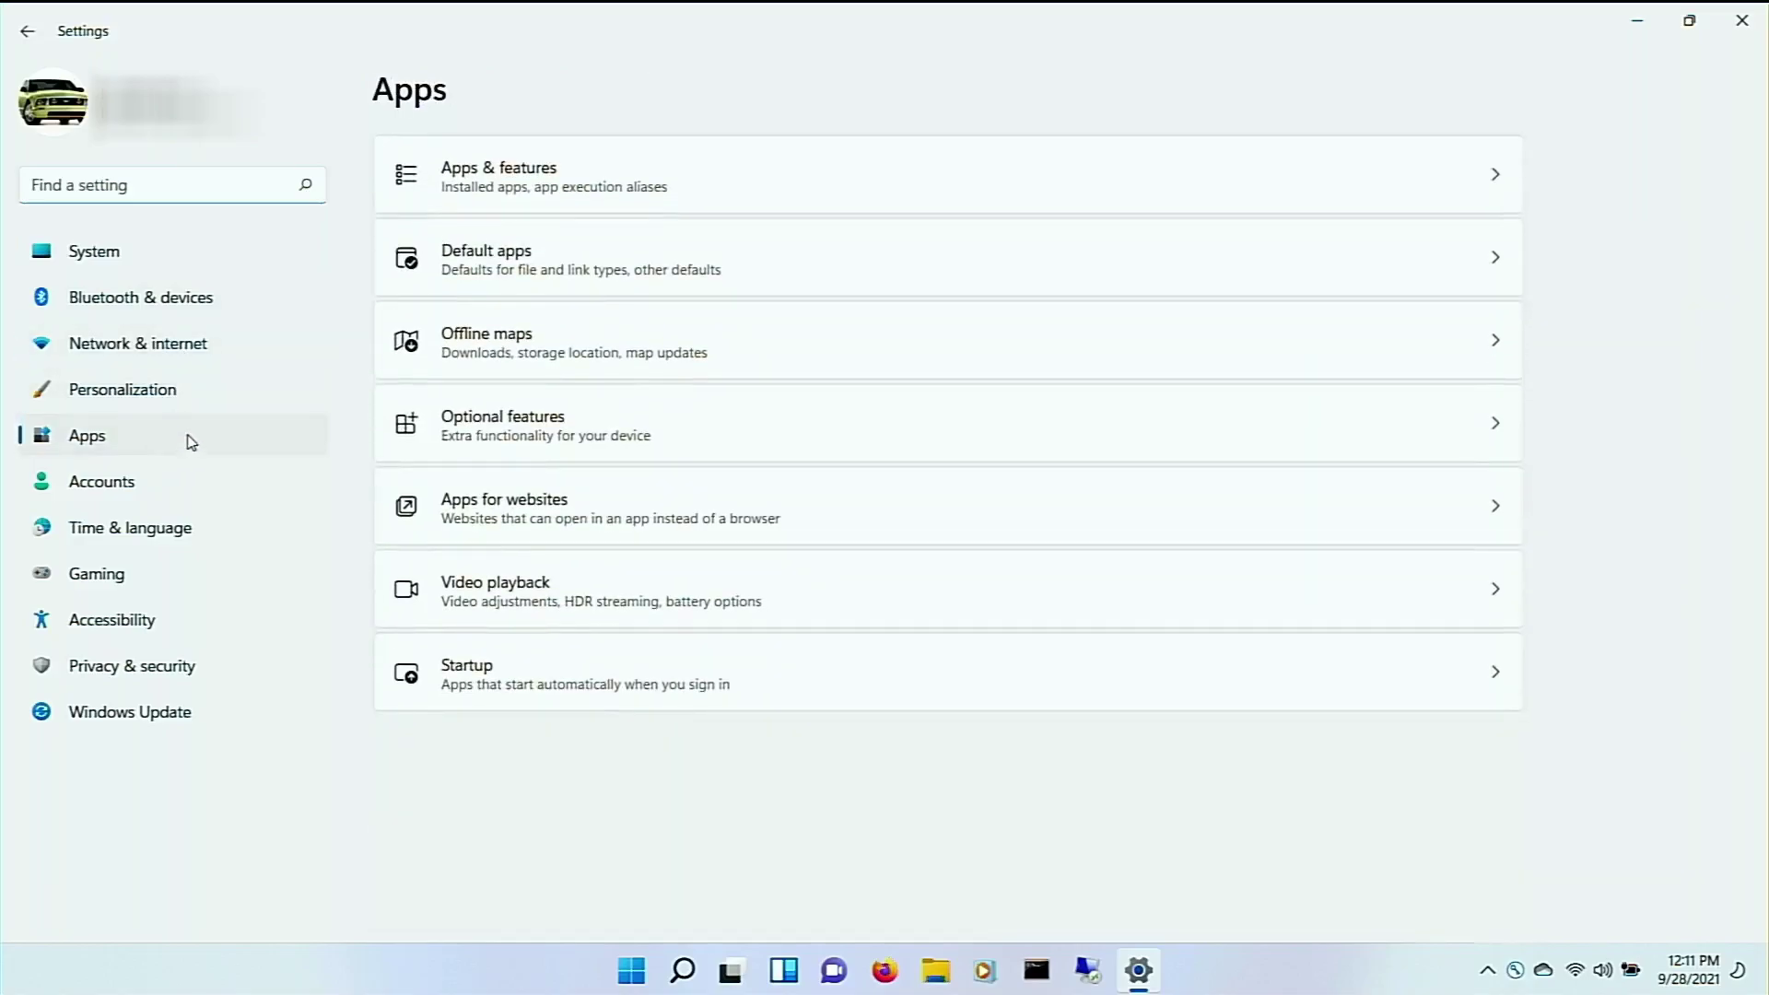
pyautogui.click(159, 488)
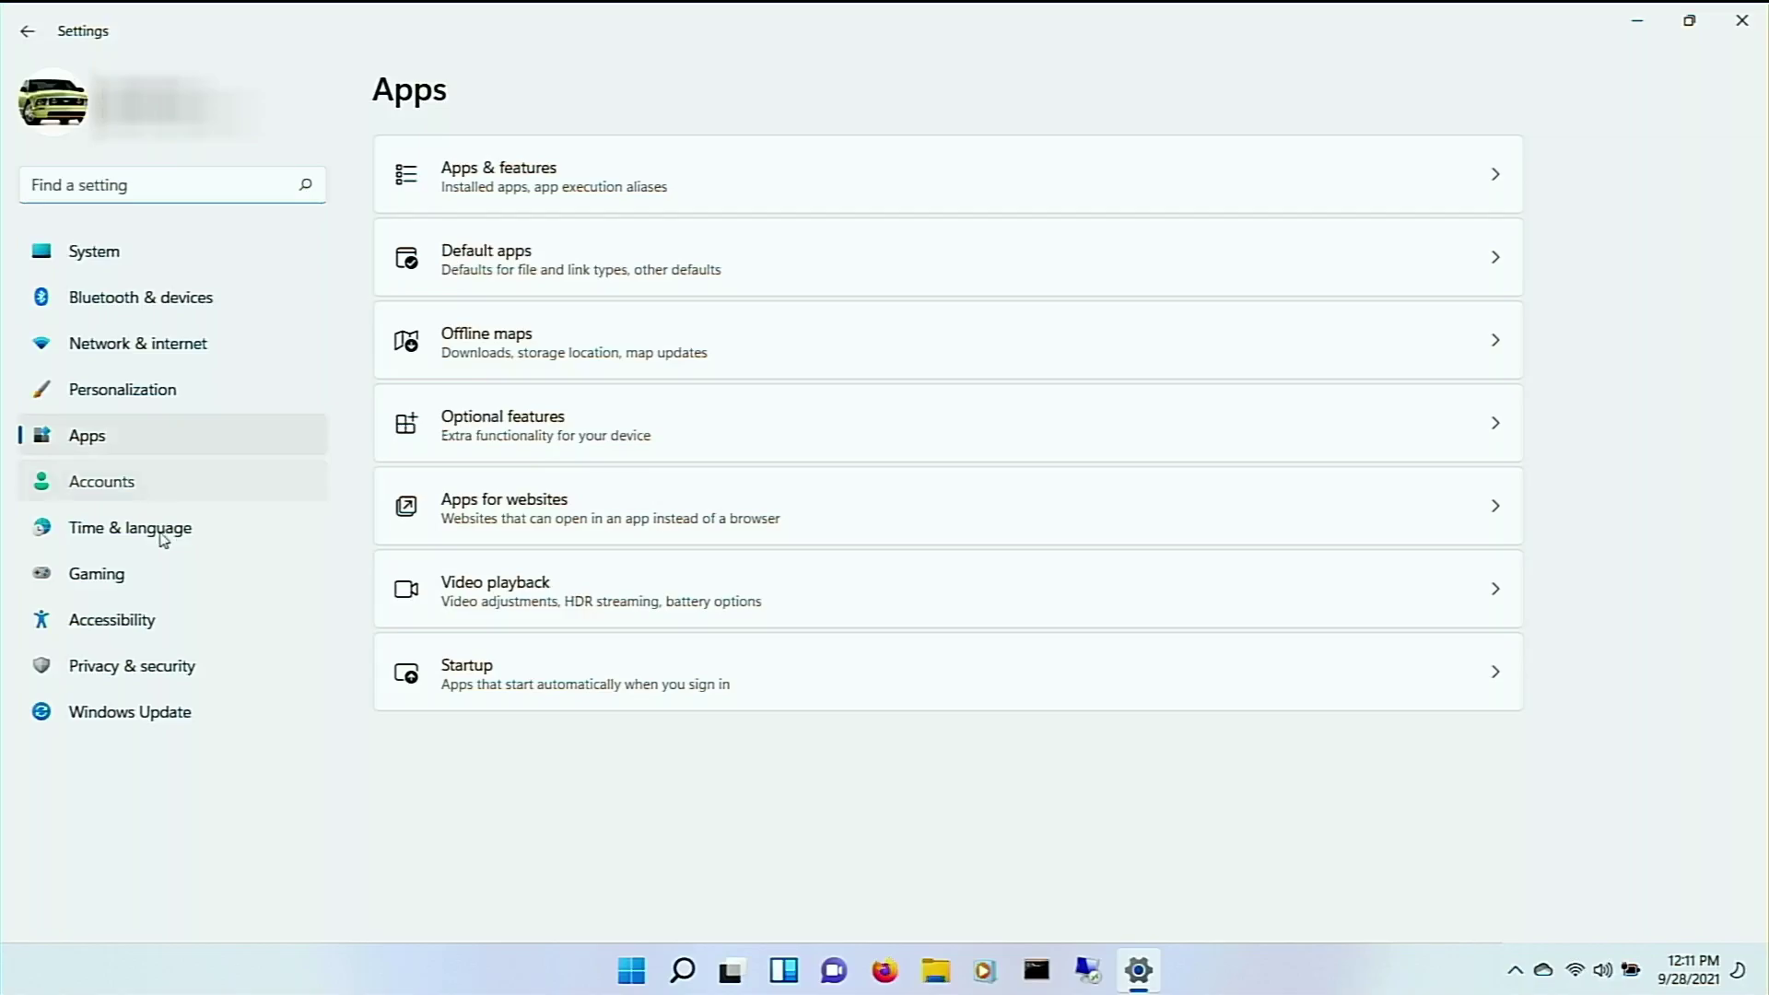
# Step: Visit Time & language, Gaming and Windows Update, then hide Settings to show the desktop
pyautogui.click(172, 534)
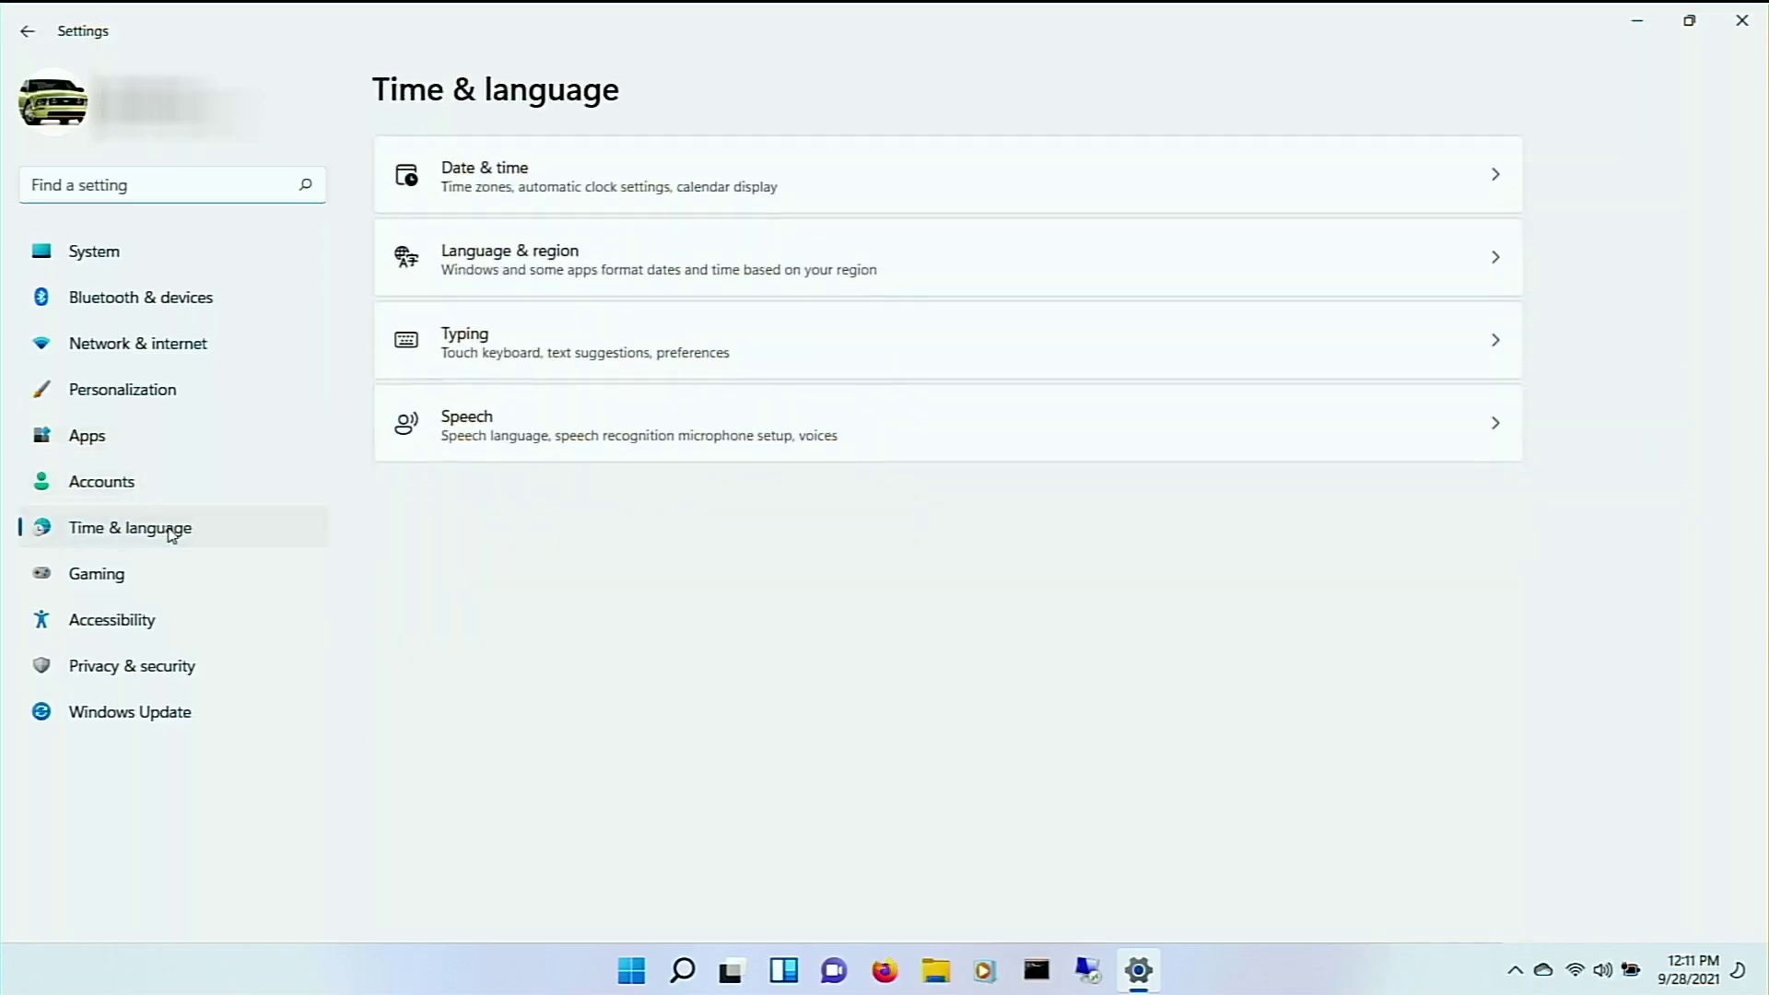
pyautogui.click(173, 573)
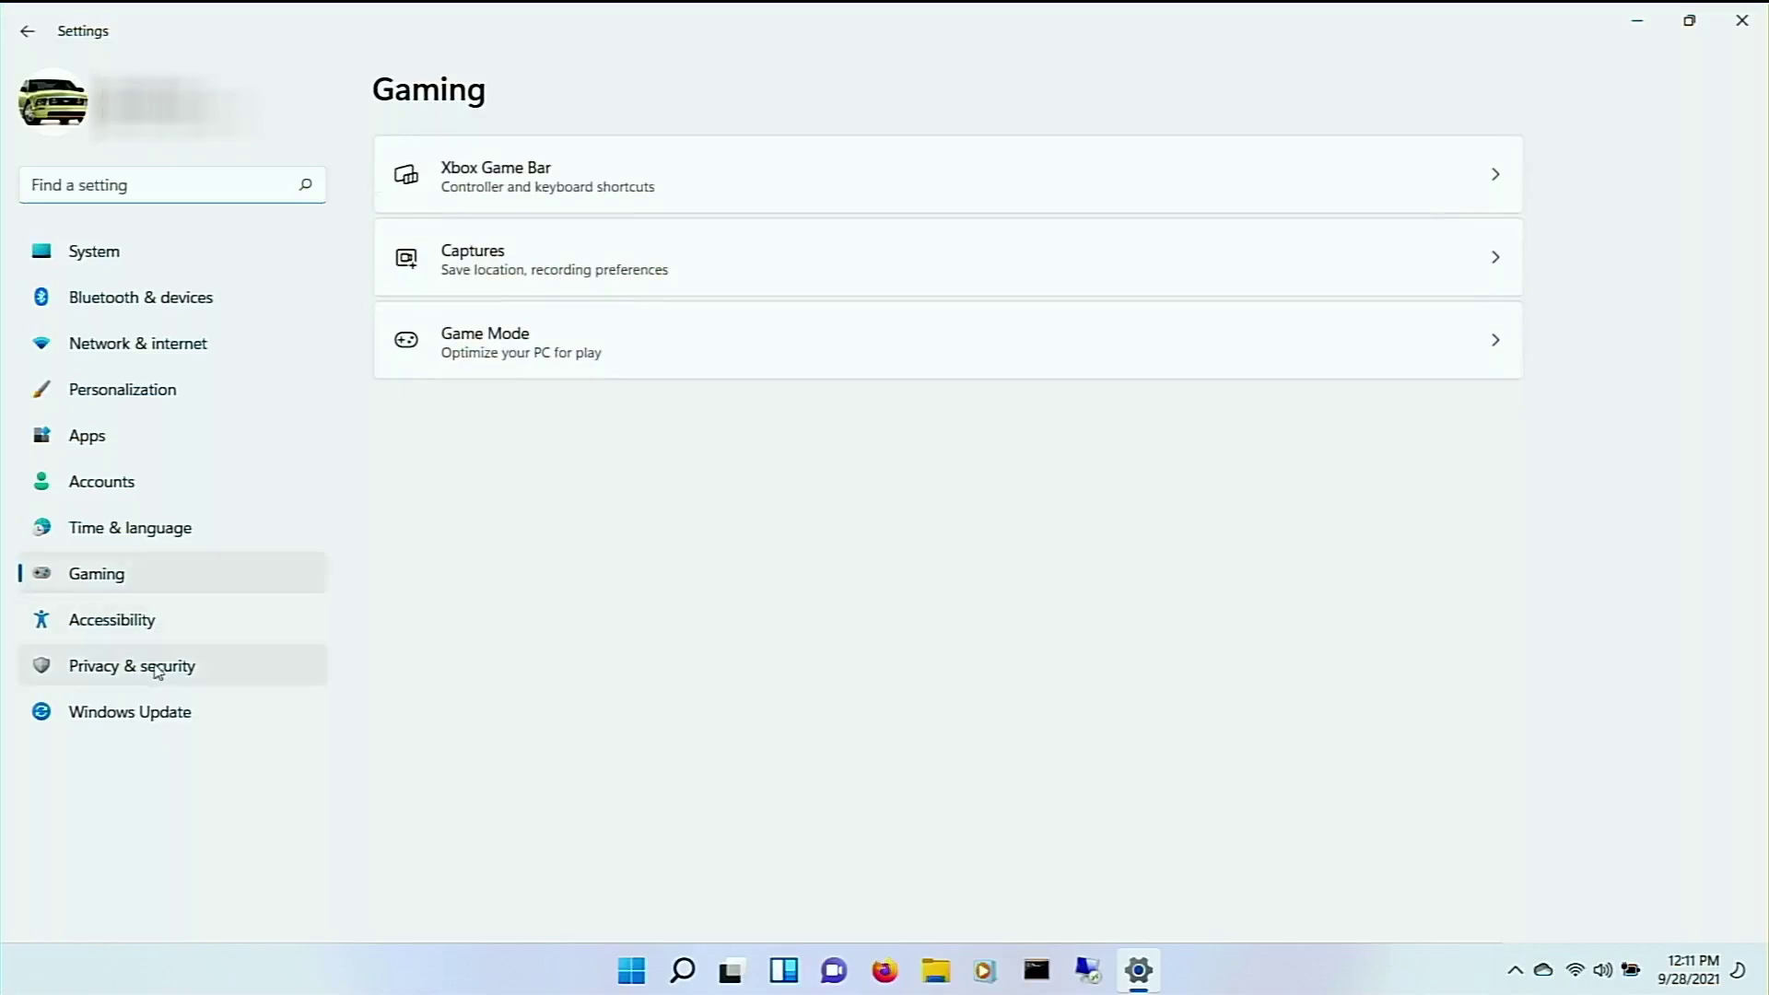
pyautogui.click(145, 717)
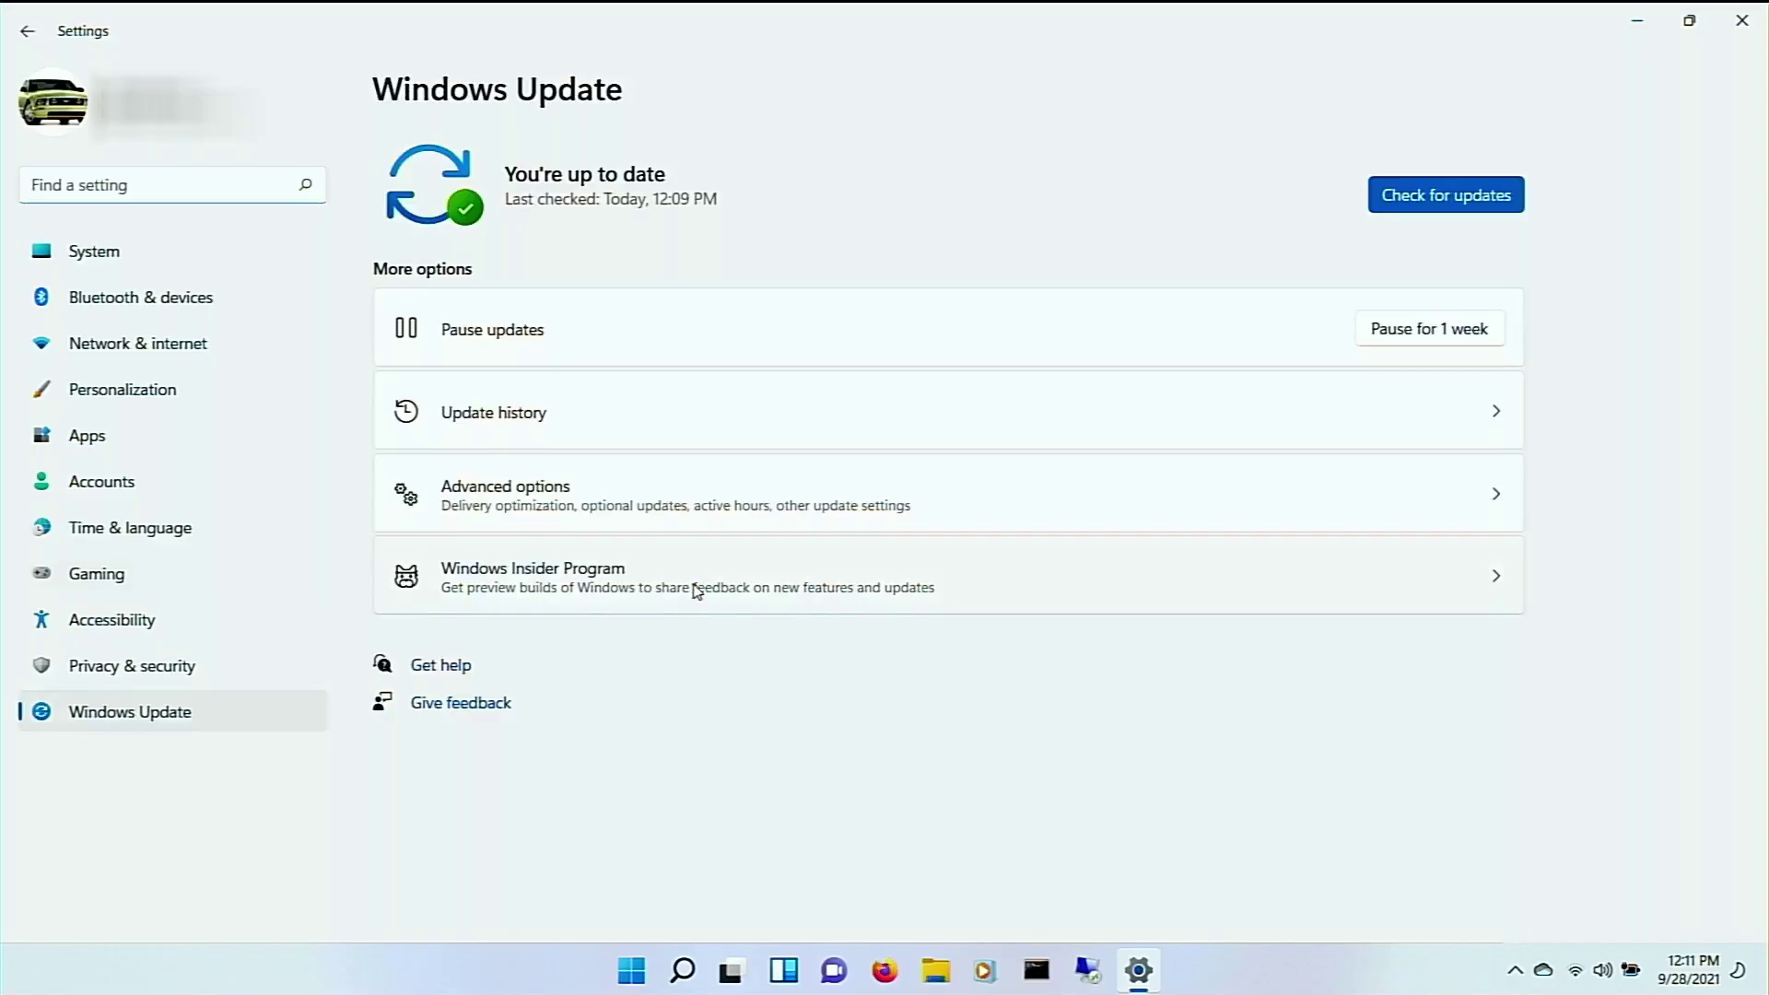
pyautogui.press('super+d')
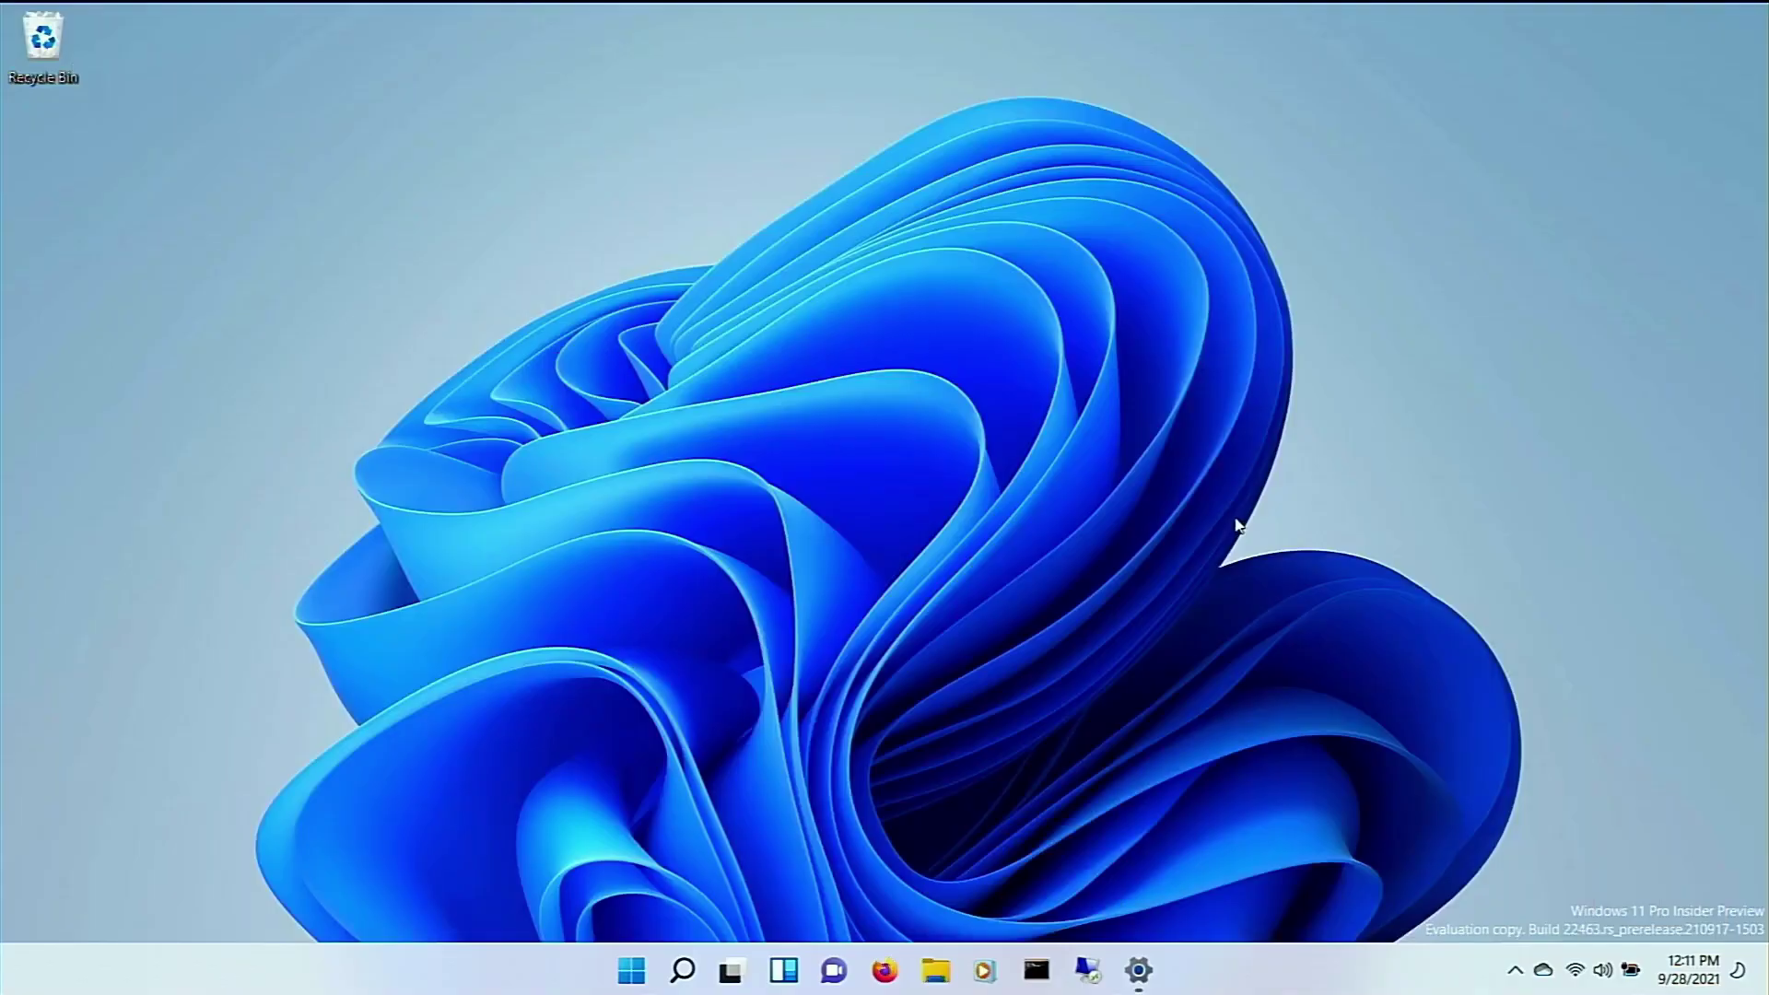
# Step: Apply the dark Bloom theme via desktop Personalize, then minimize Settings to view it
pyautogui.rightClick(1162, 373)
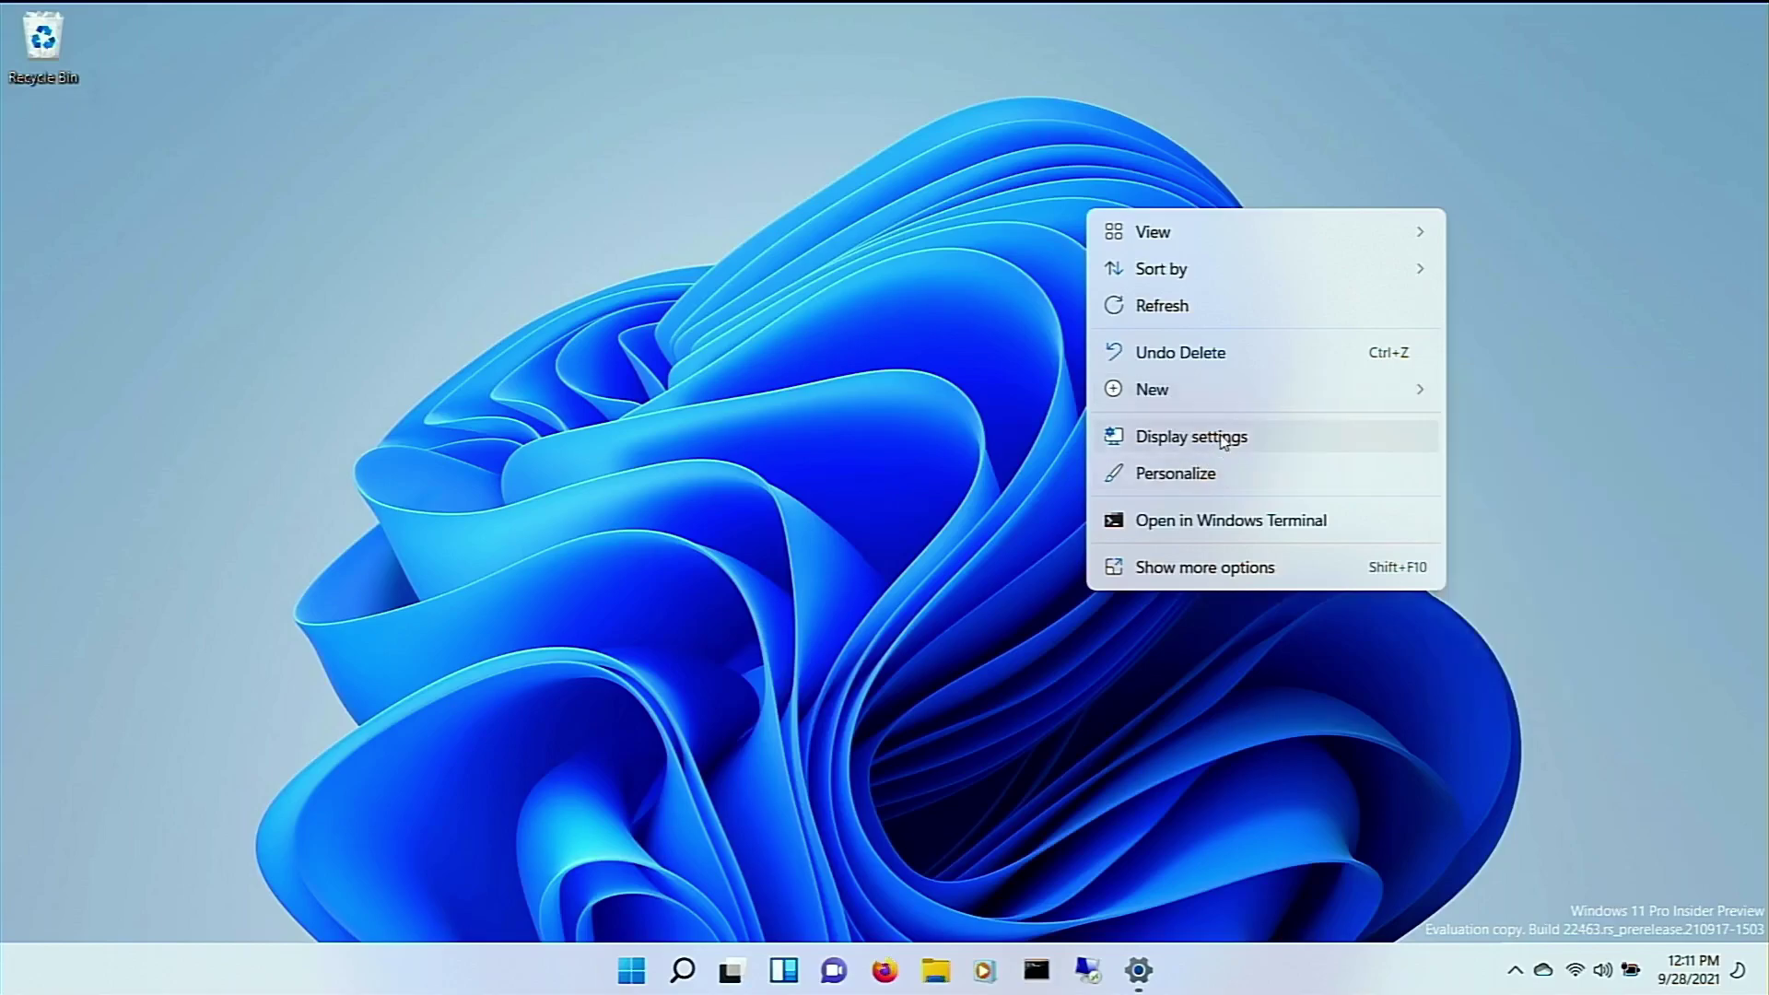
pyautogui.click(1197, 472)
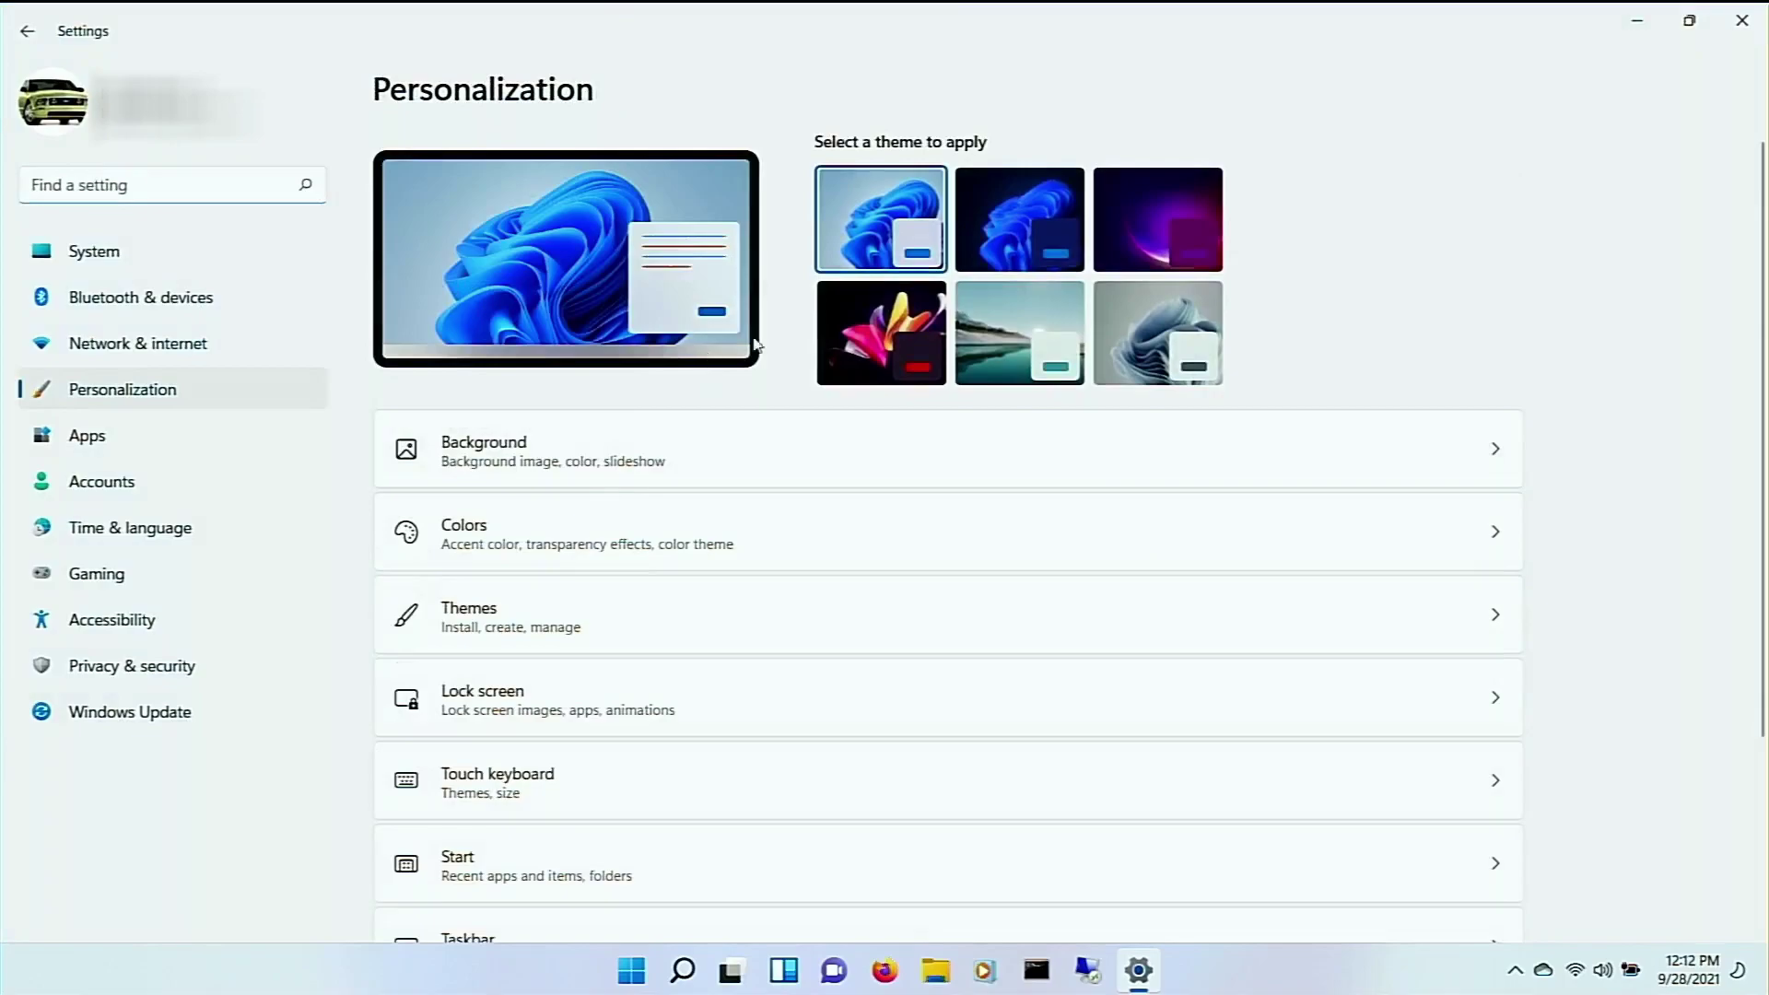
pyautogui.click(1032, 218)
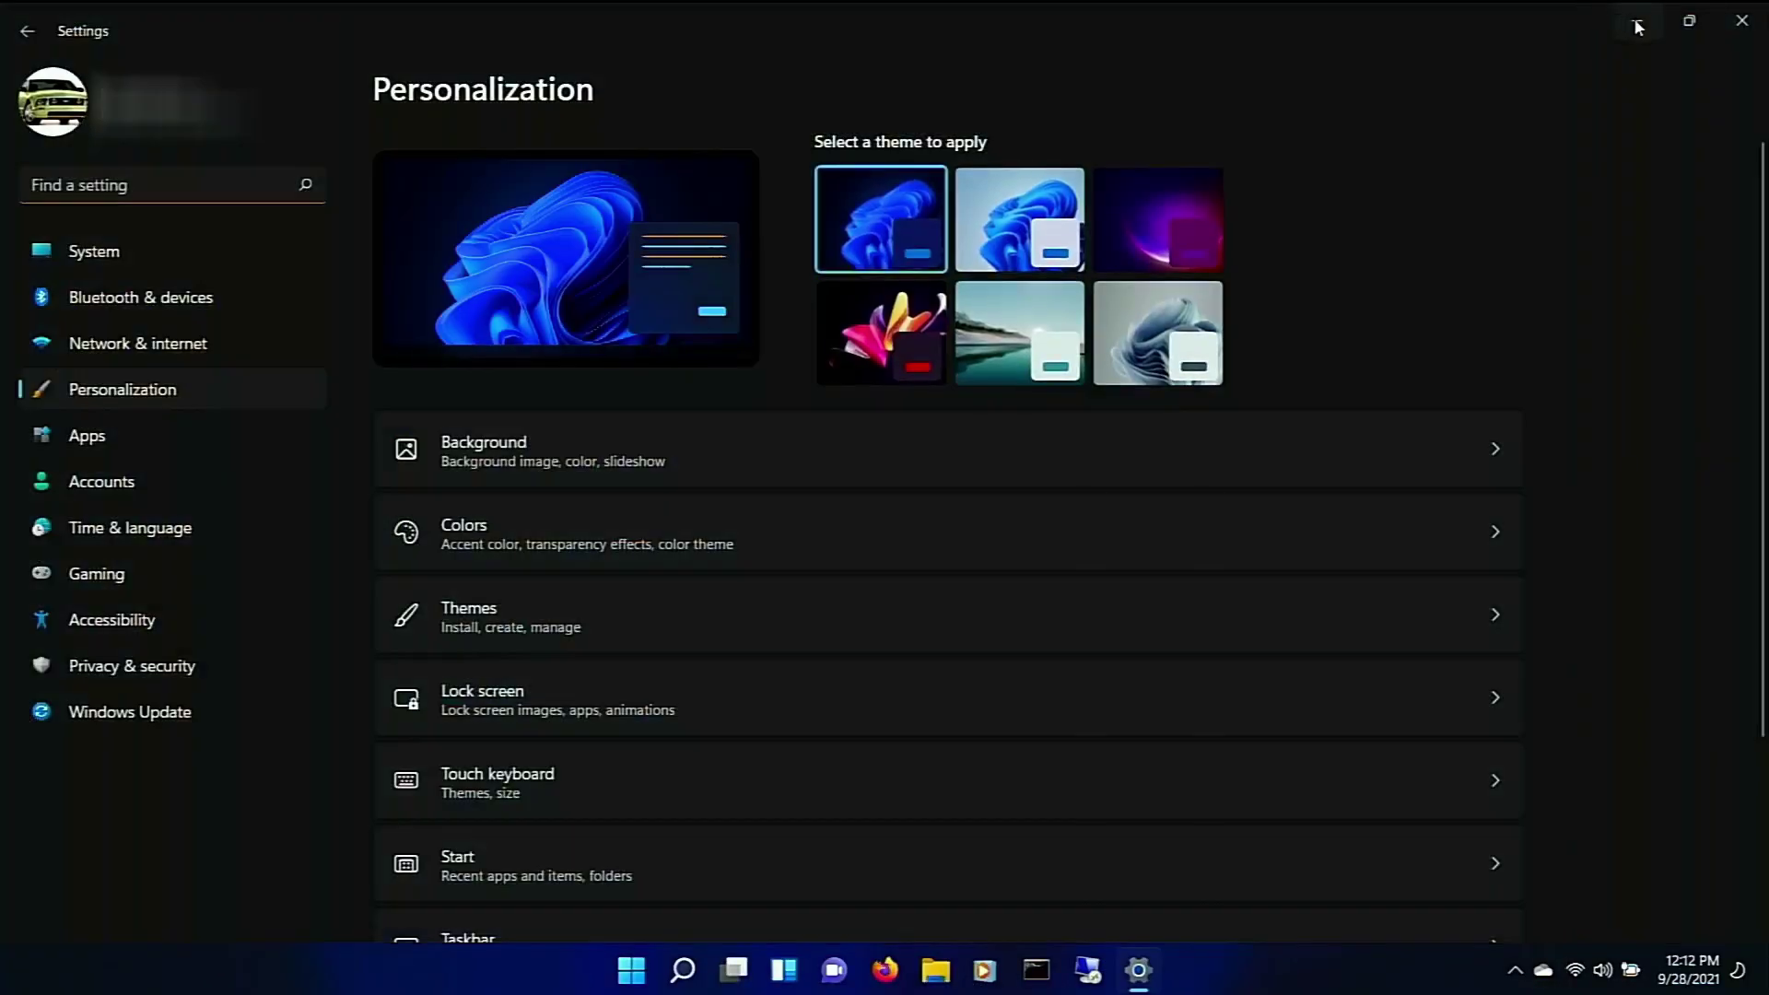
pyautogui.click(1637, 25)
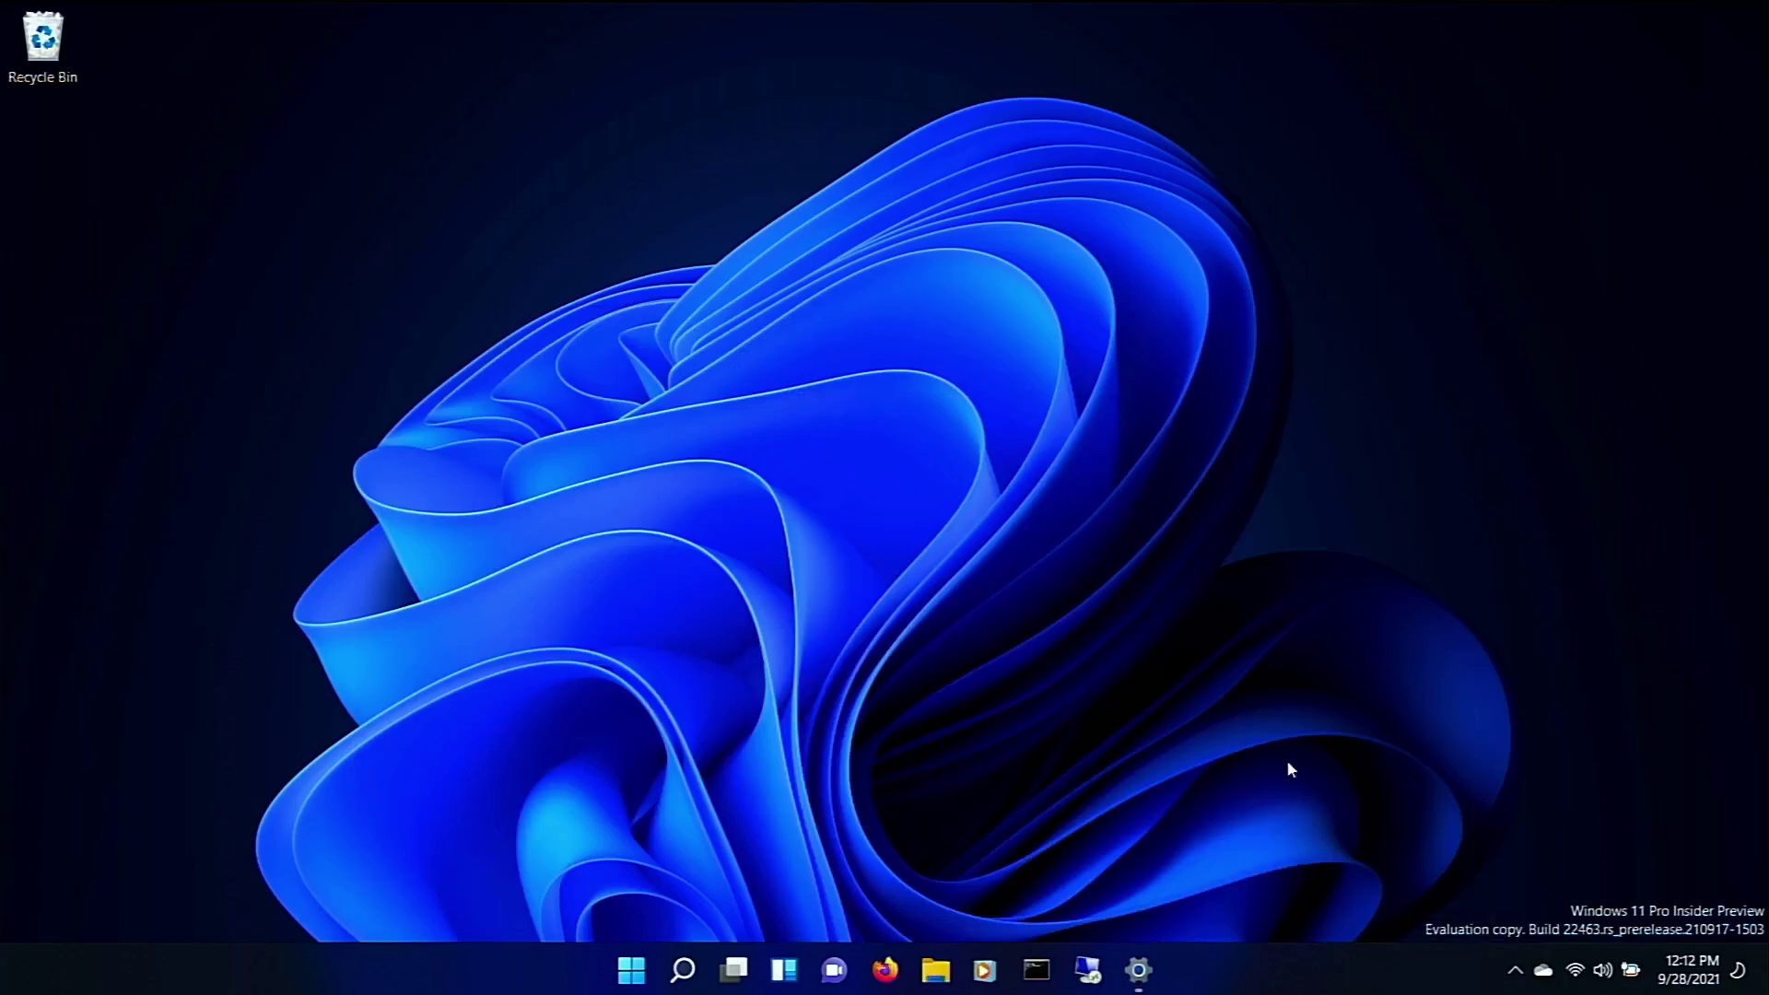
# Step: Apply the Glow theme and cycle through three of its desktop backgrounds
pyautogui.click(1138, 968)
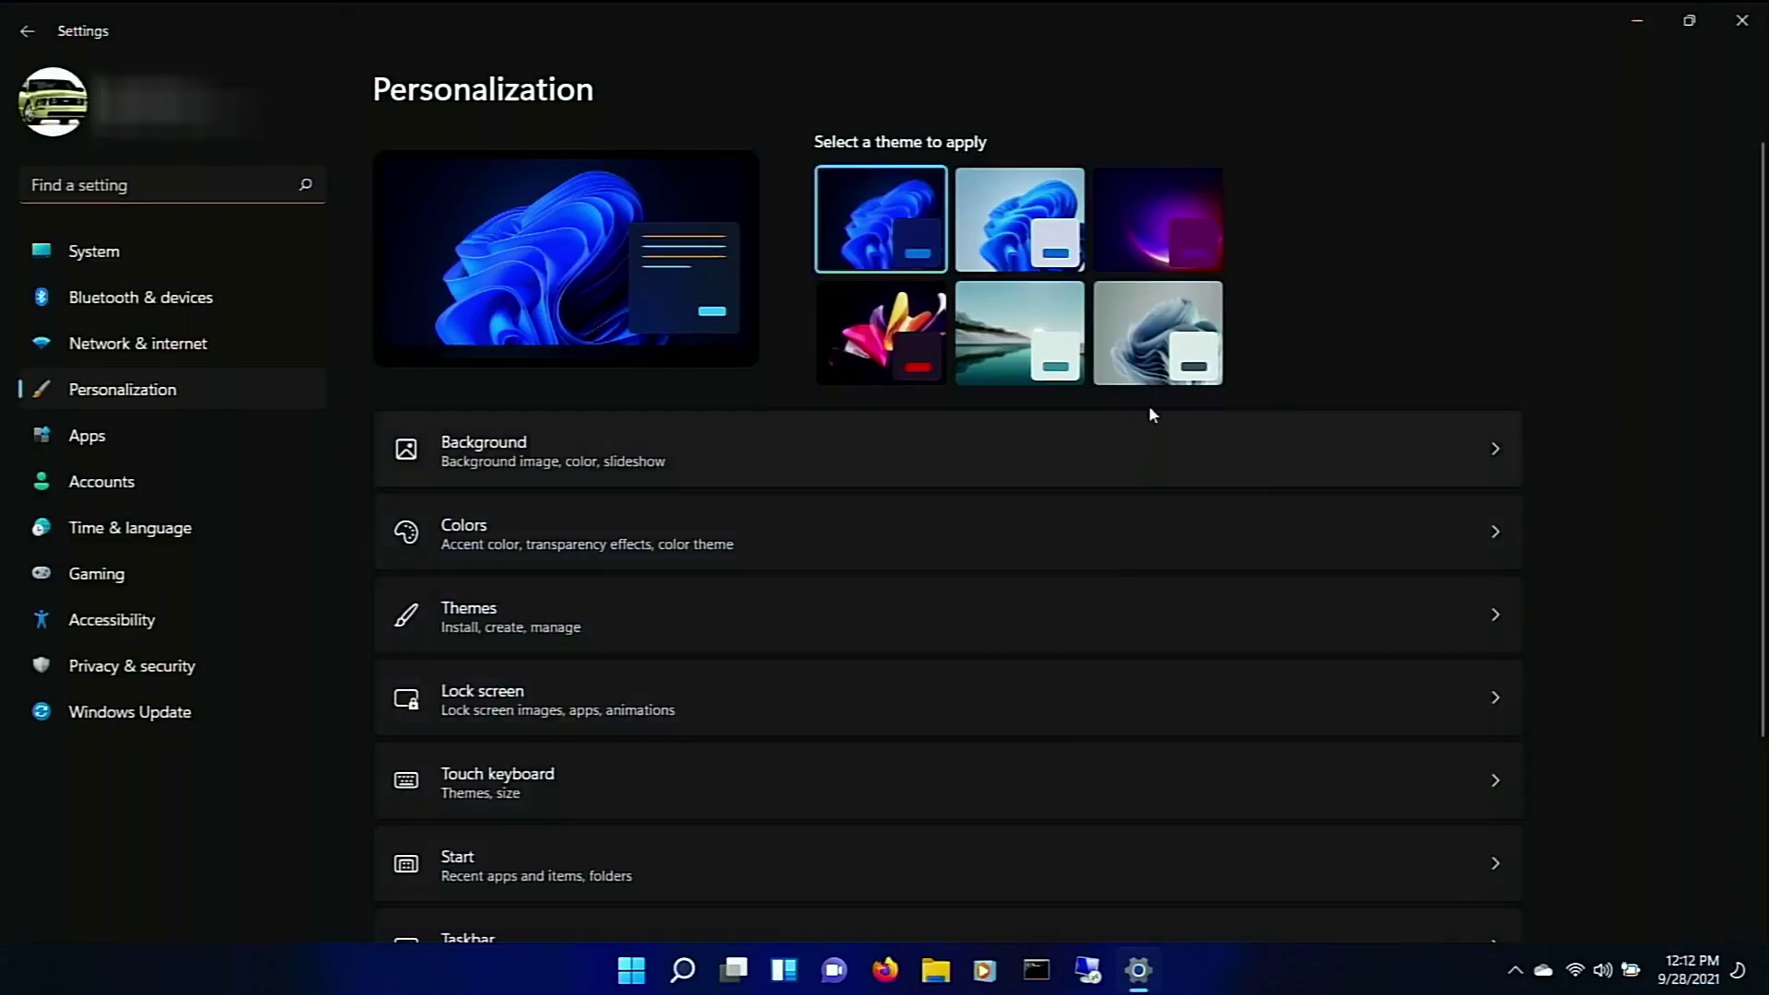
pyautogui.click(1154, 242)
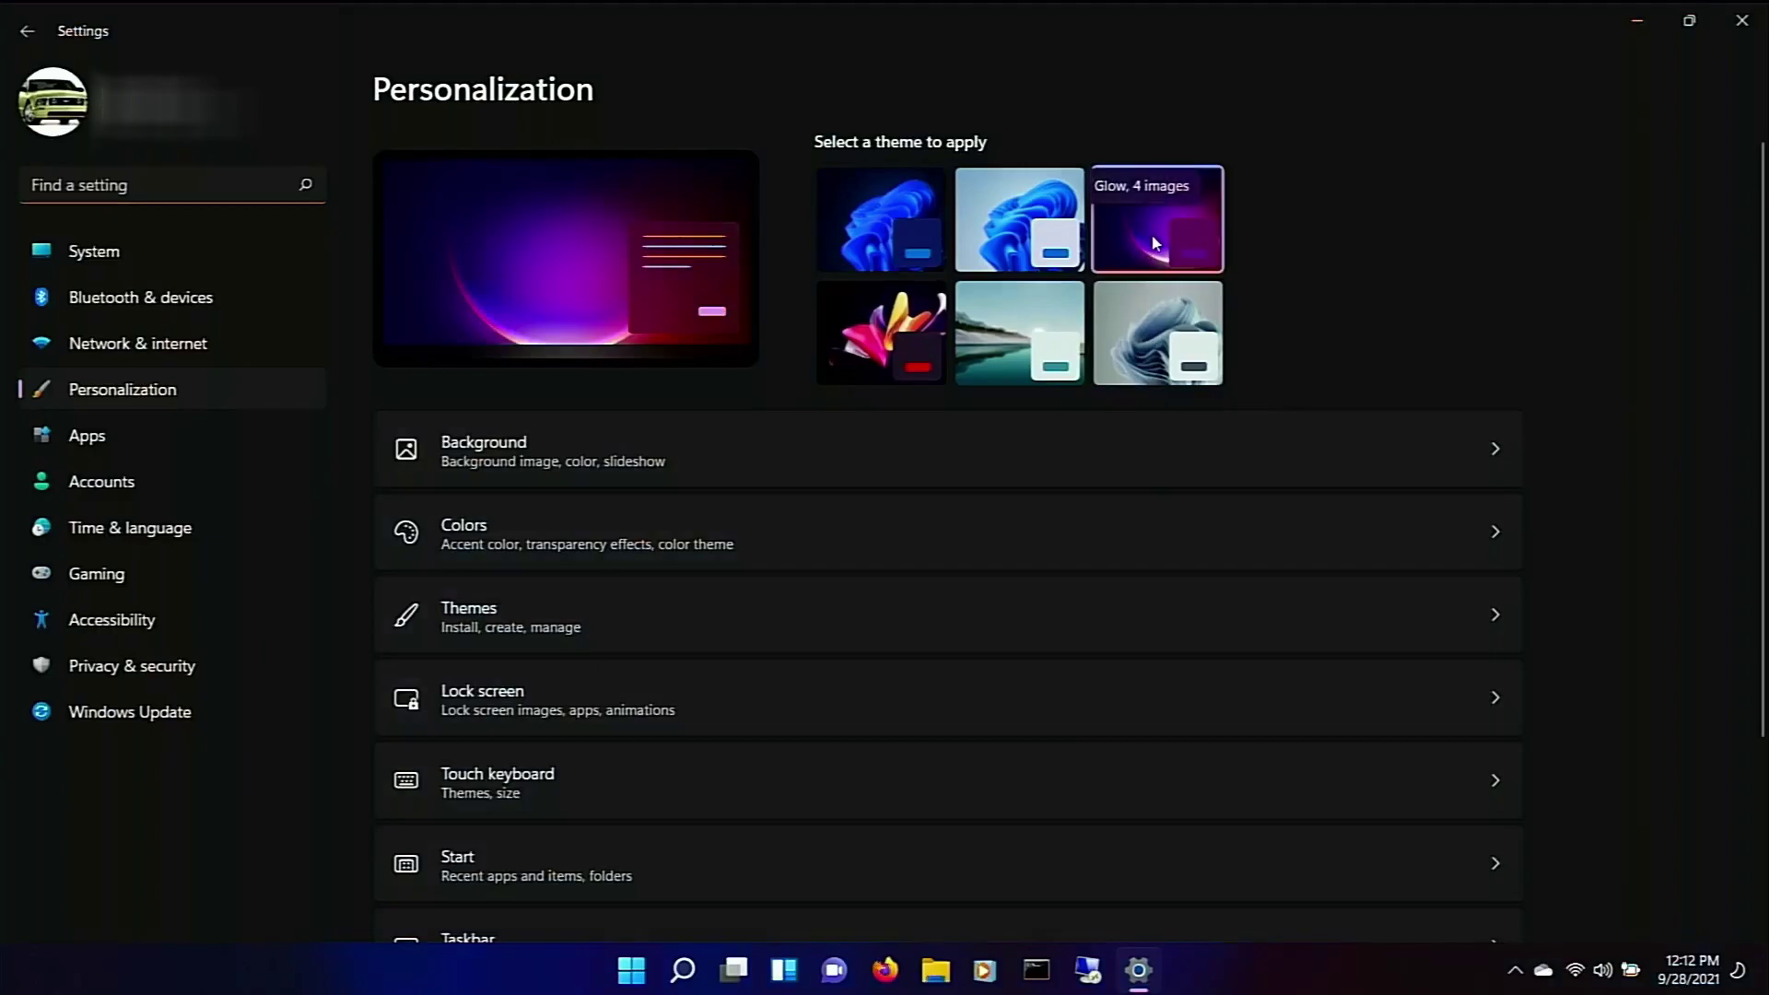
pyautogui.click(1636, 24)
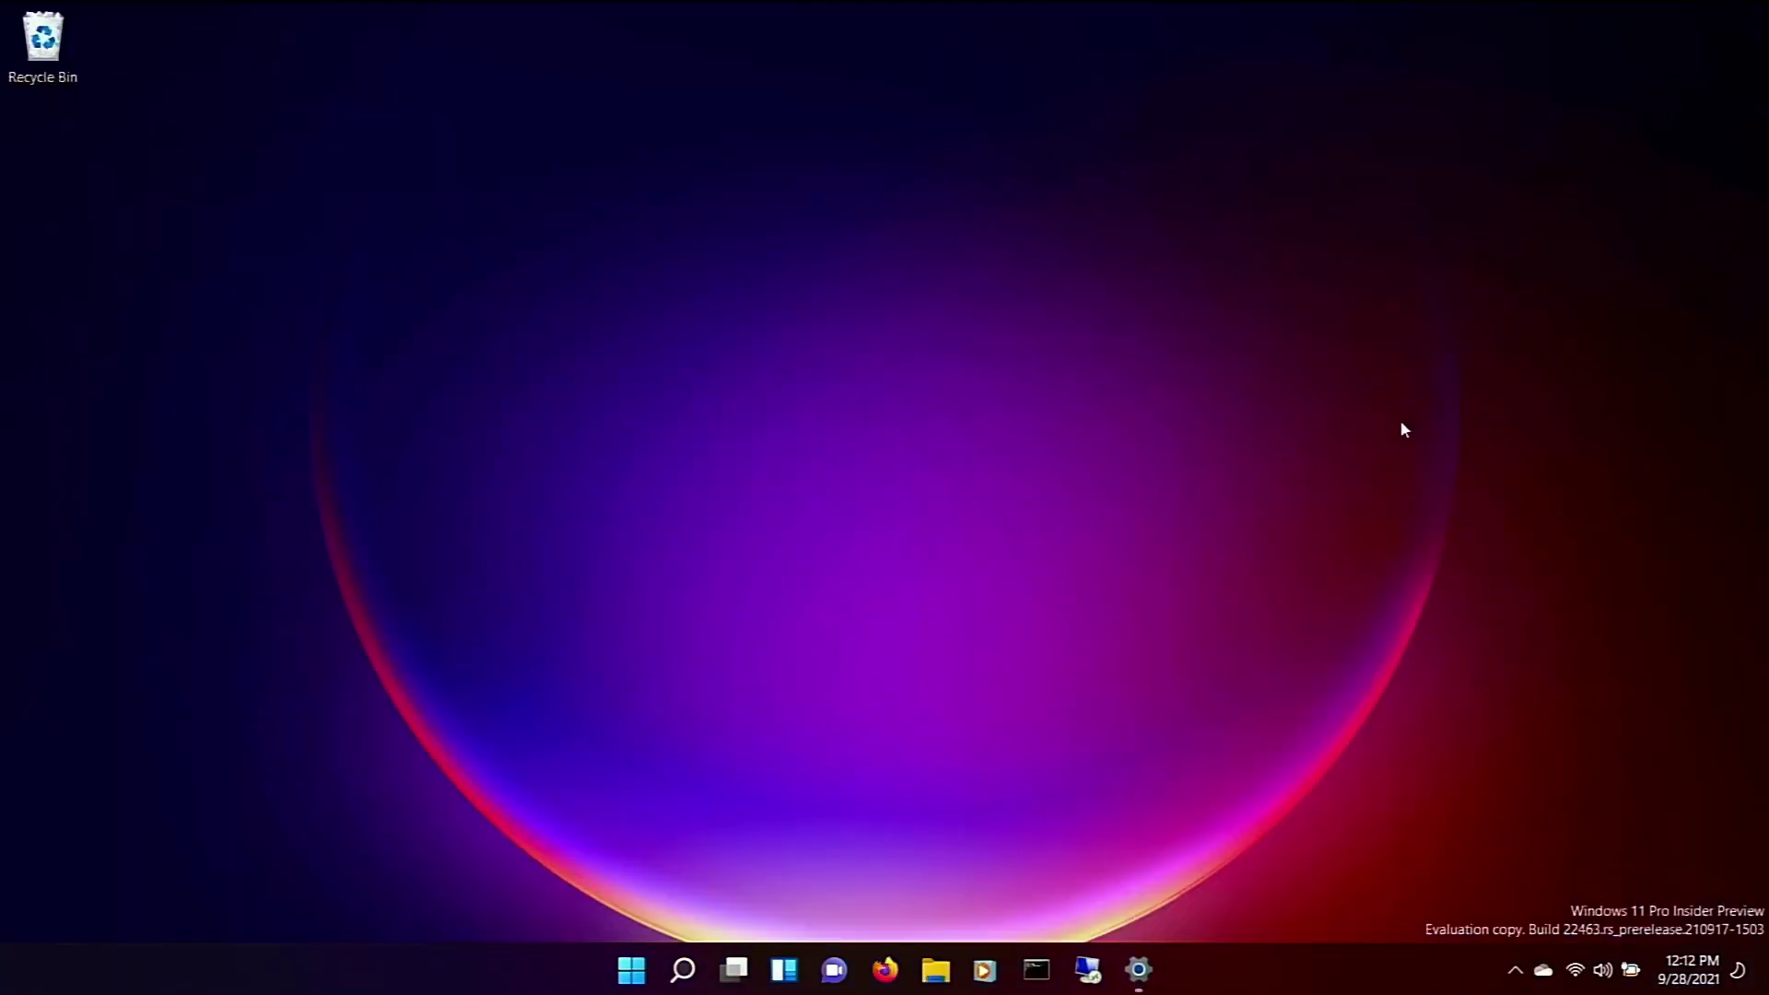
pyautogui.rightClick(1536, 506)
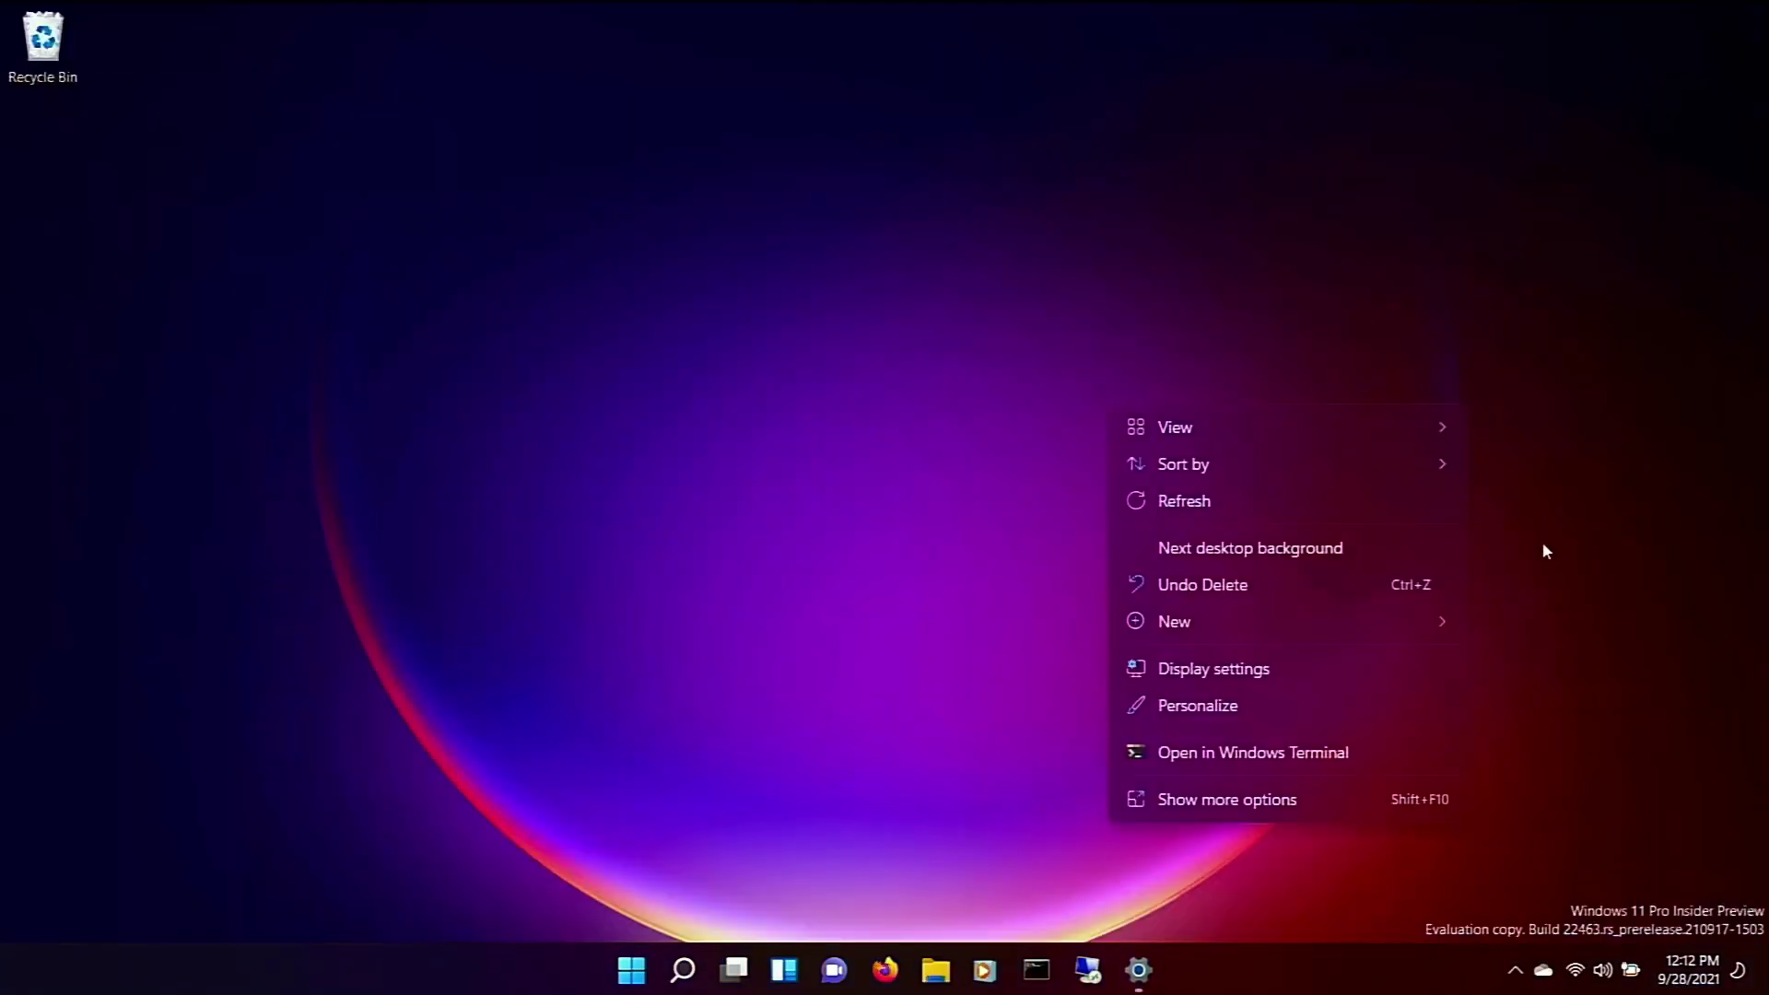
pyautogui.click(1291, 553)
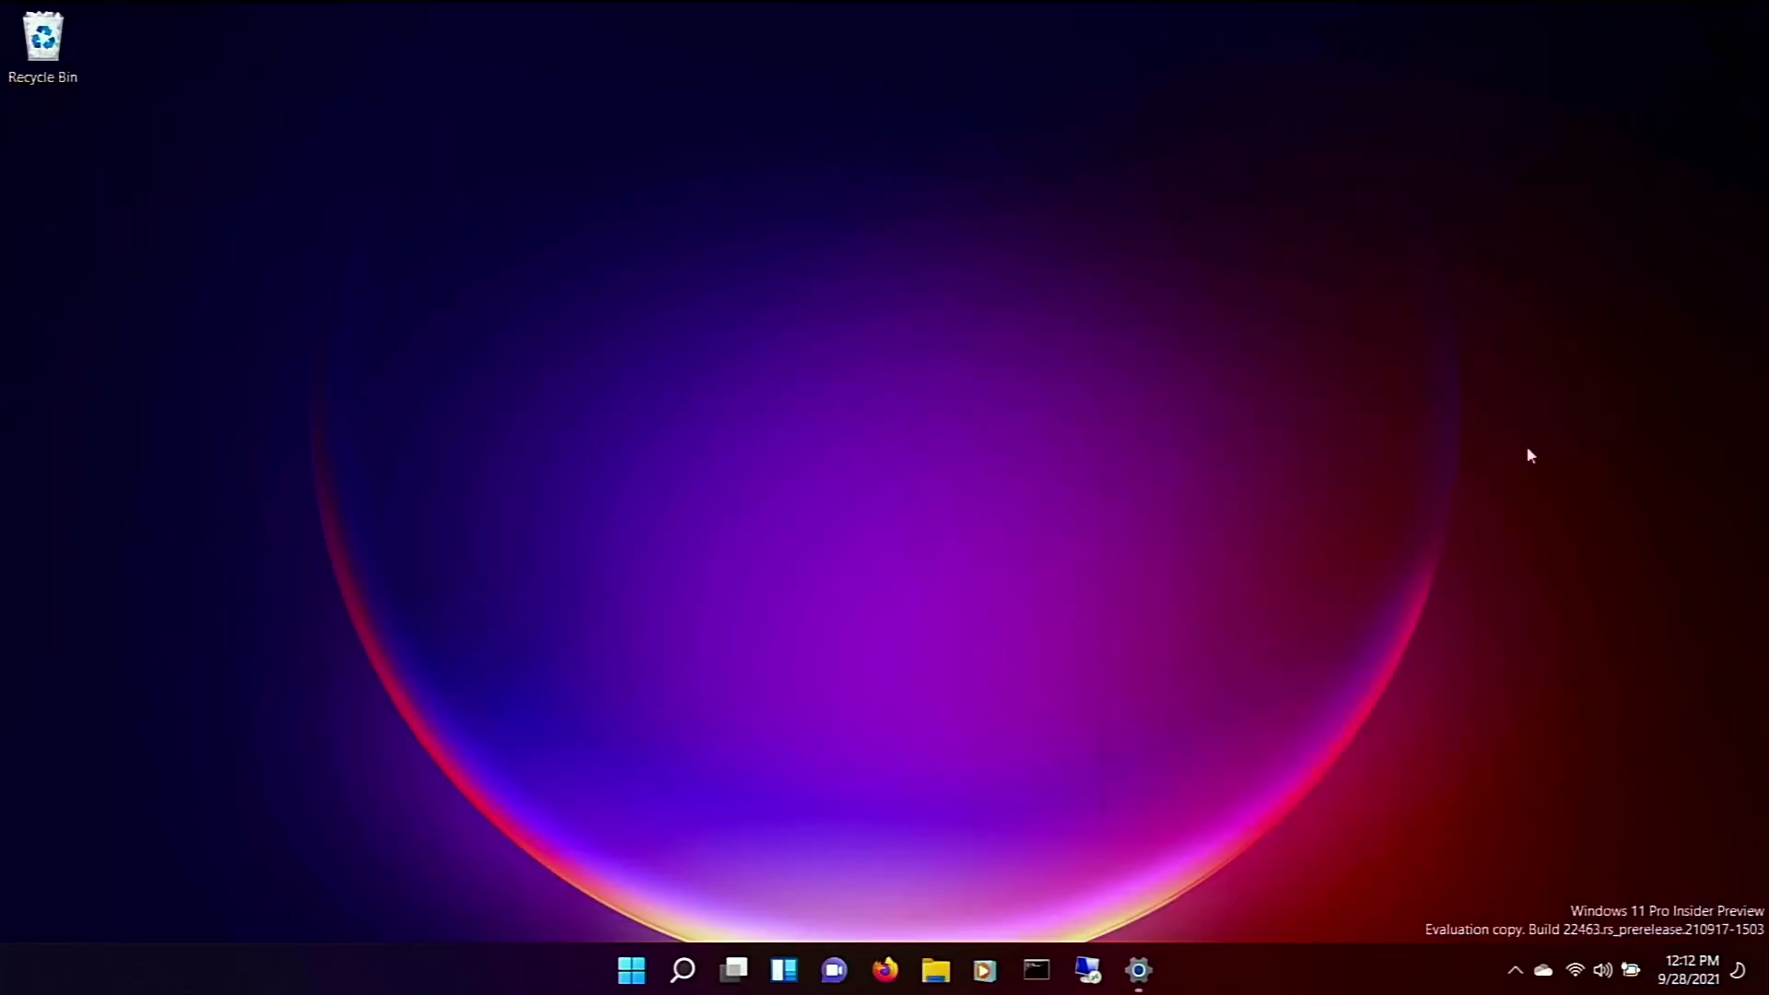
pyautogui.rightClick(1605, 438)
pyautogui.click(1556, 552)
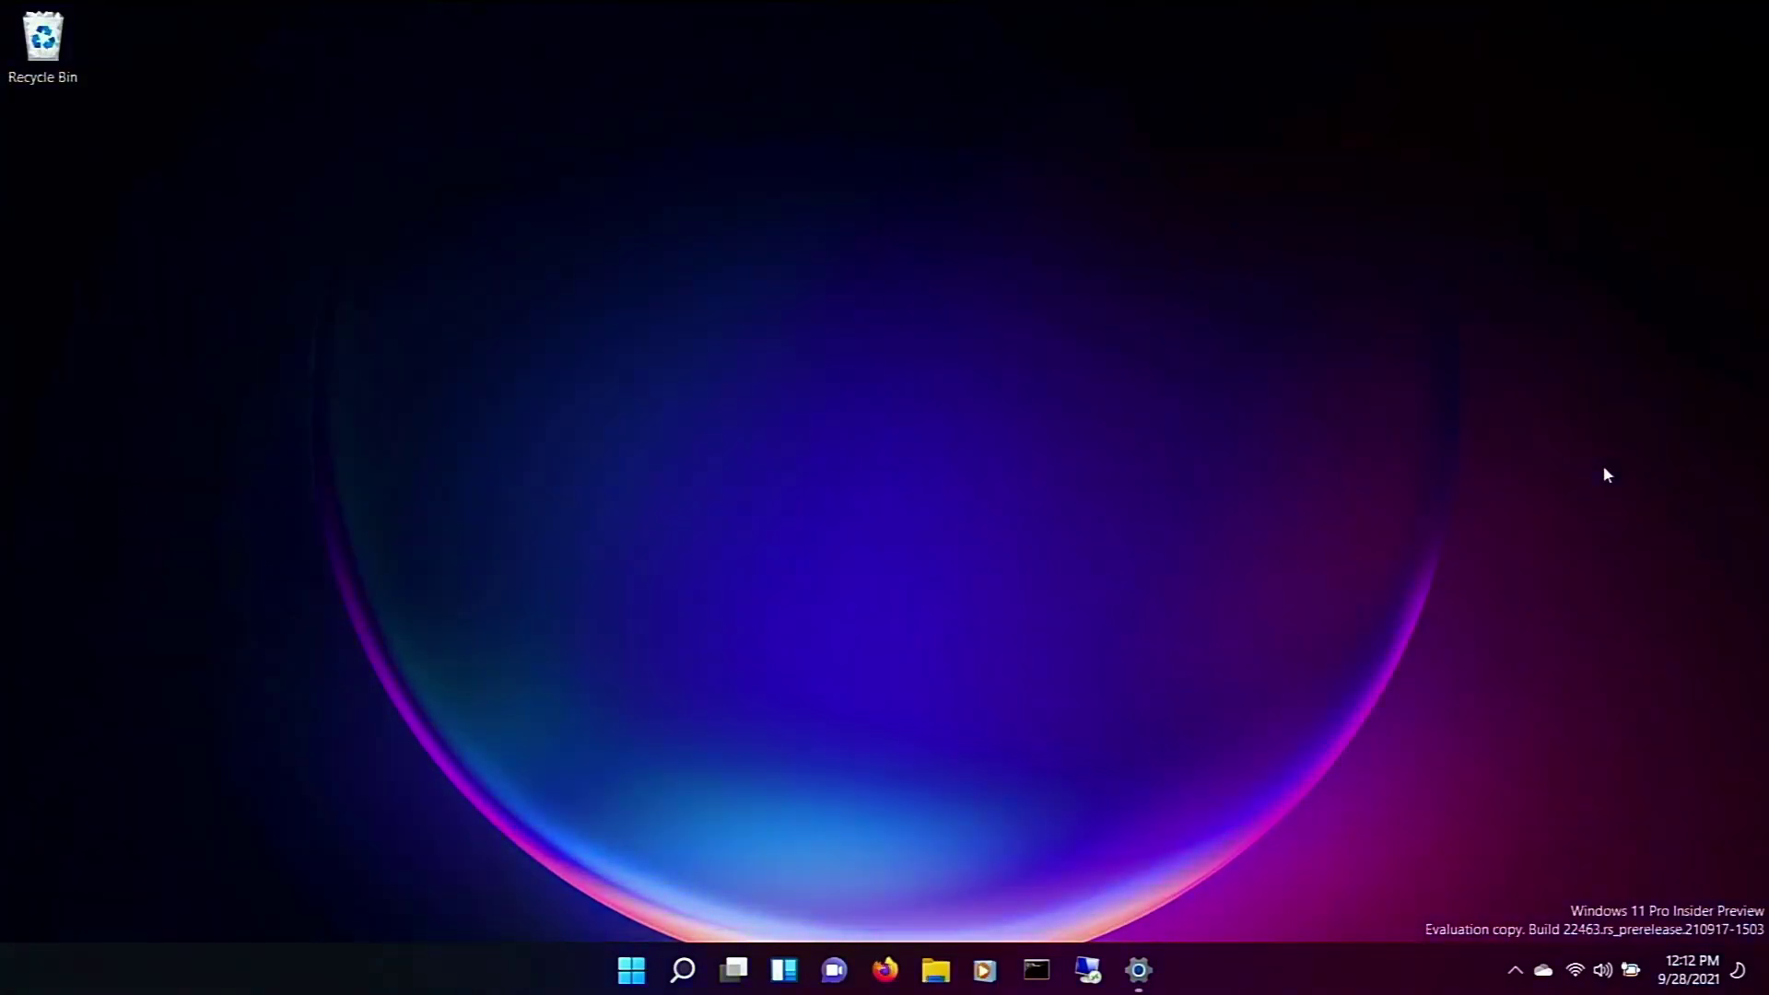
pyautogui.rightClick(1602, 464)
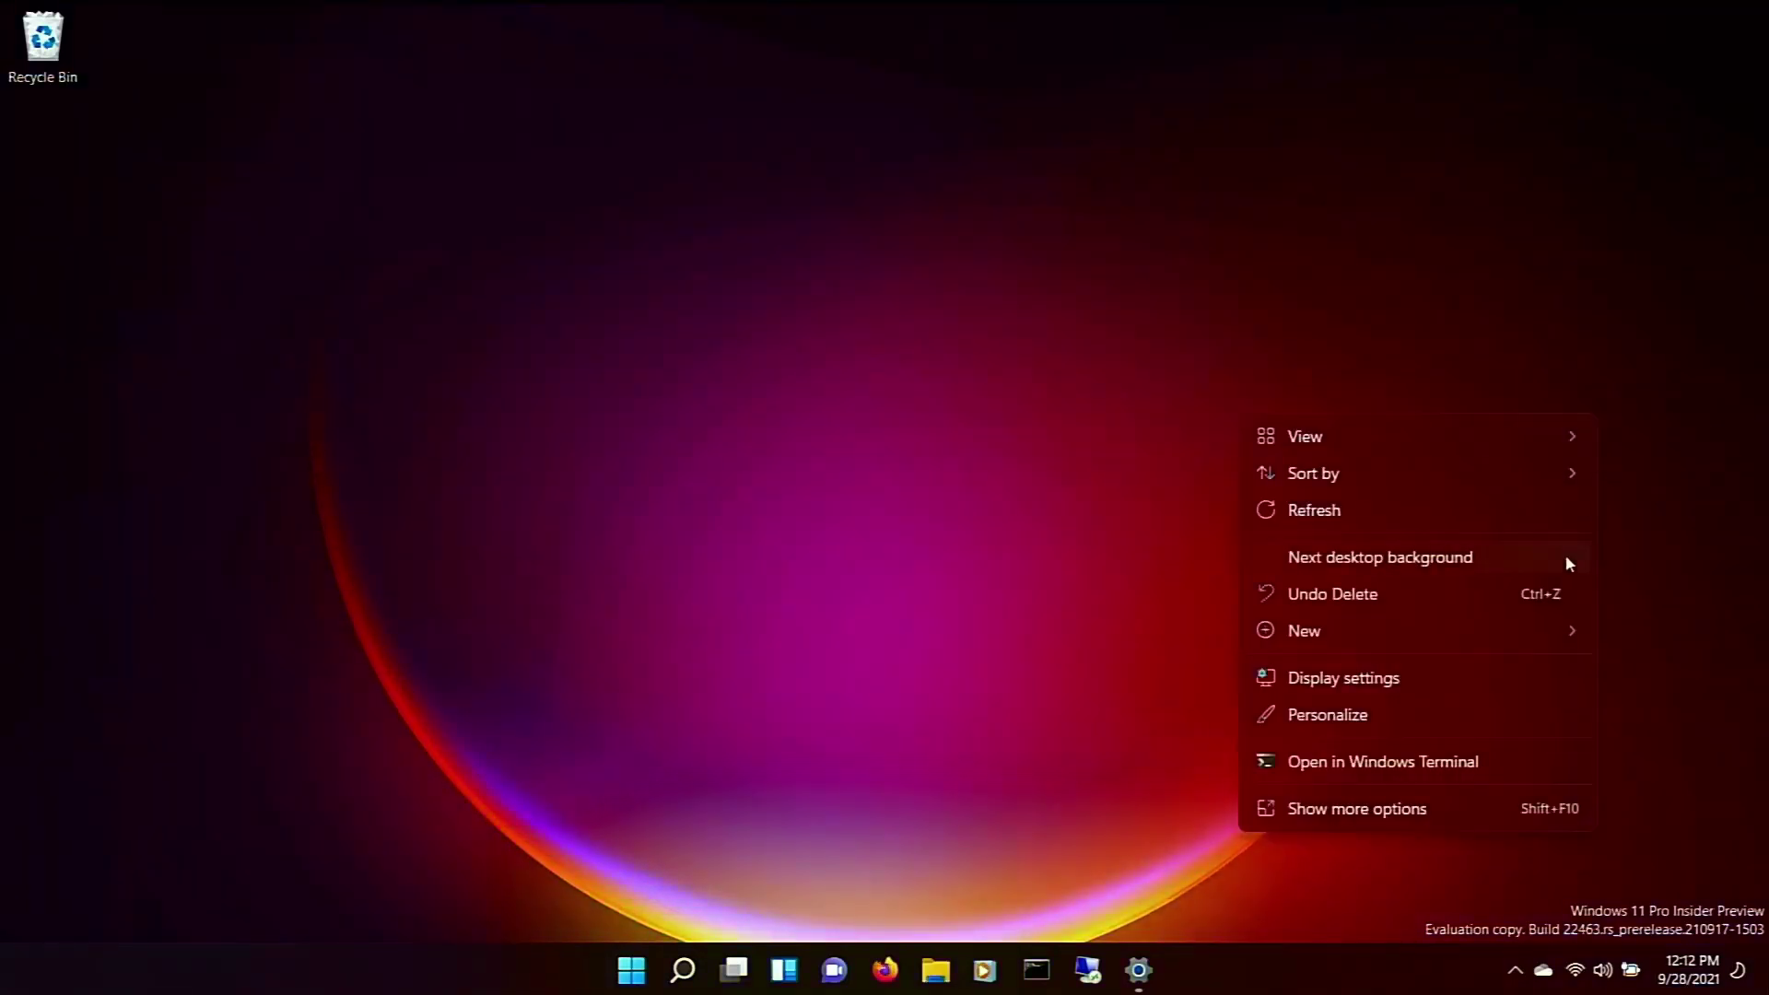
pyautogui.click(1567, 558)
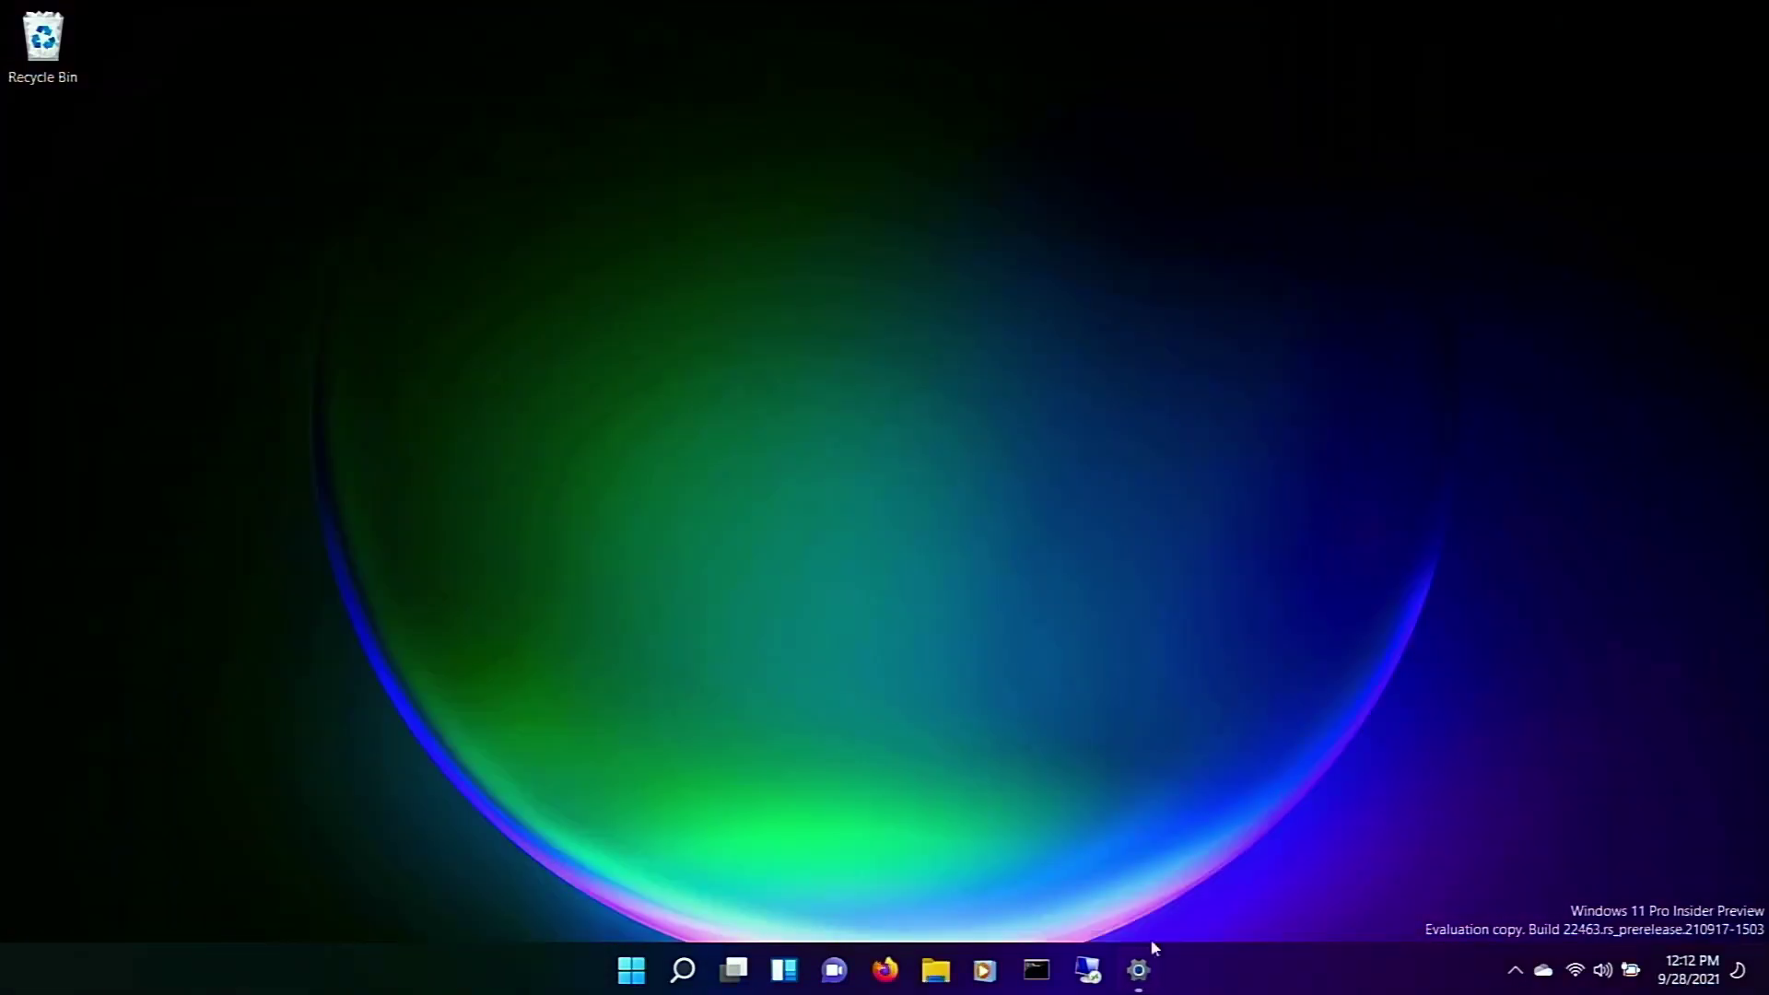
# Step: Apply the colourful flower (Captured Motion) theme and view its wallpaper
pyautogui.click(1143, 963)
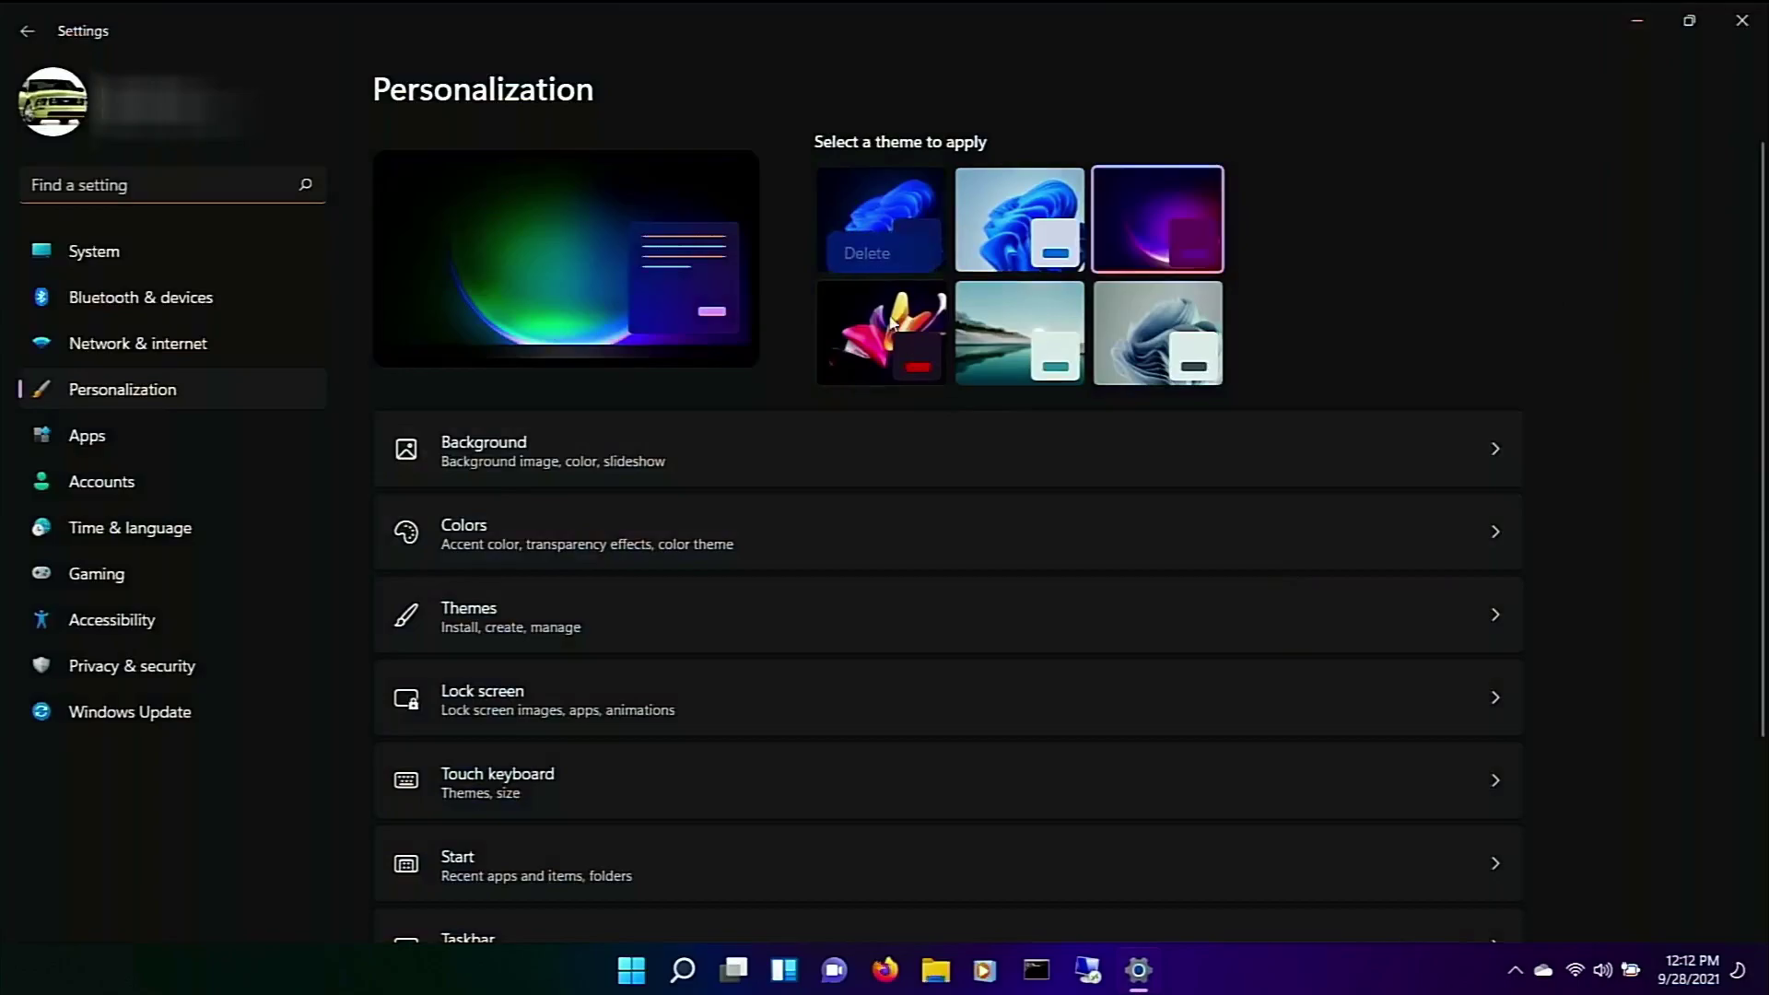
pyautogui.click(1637, 18)
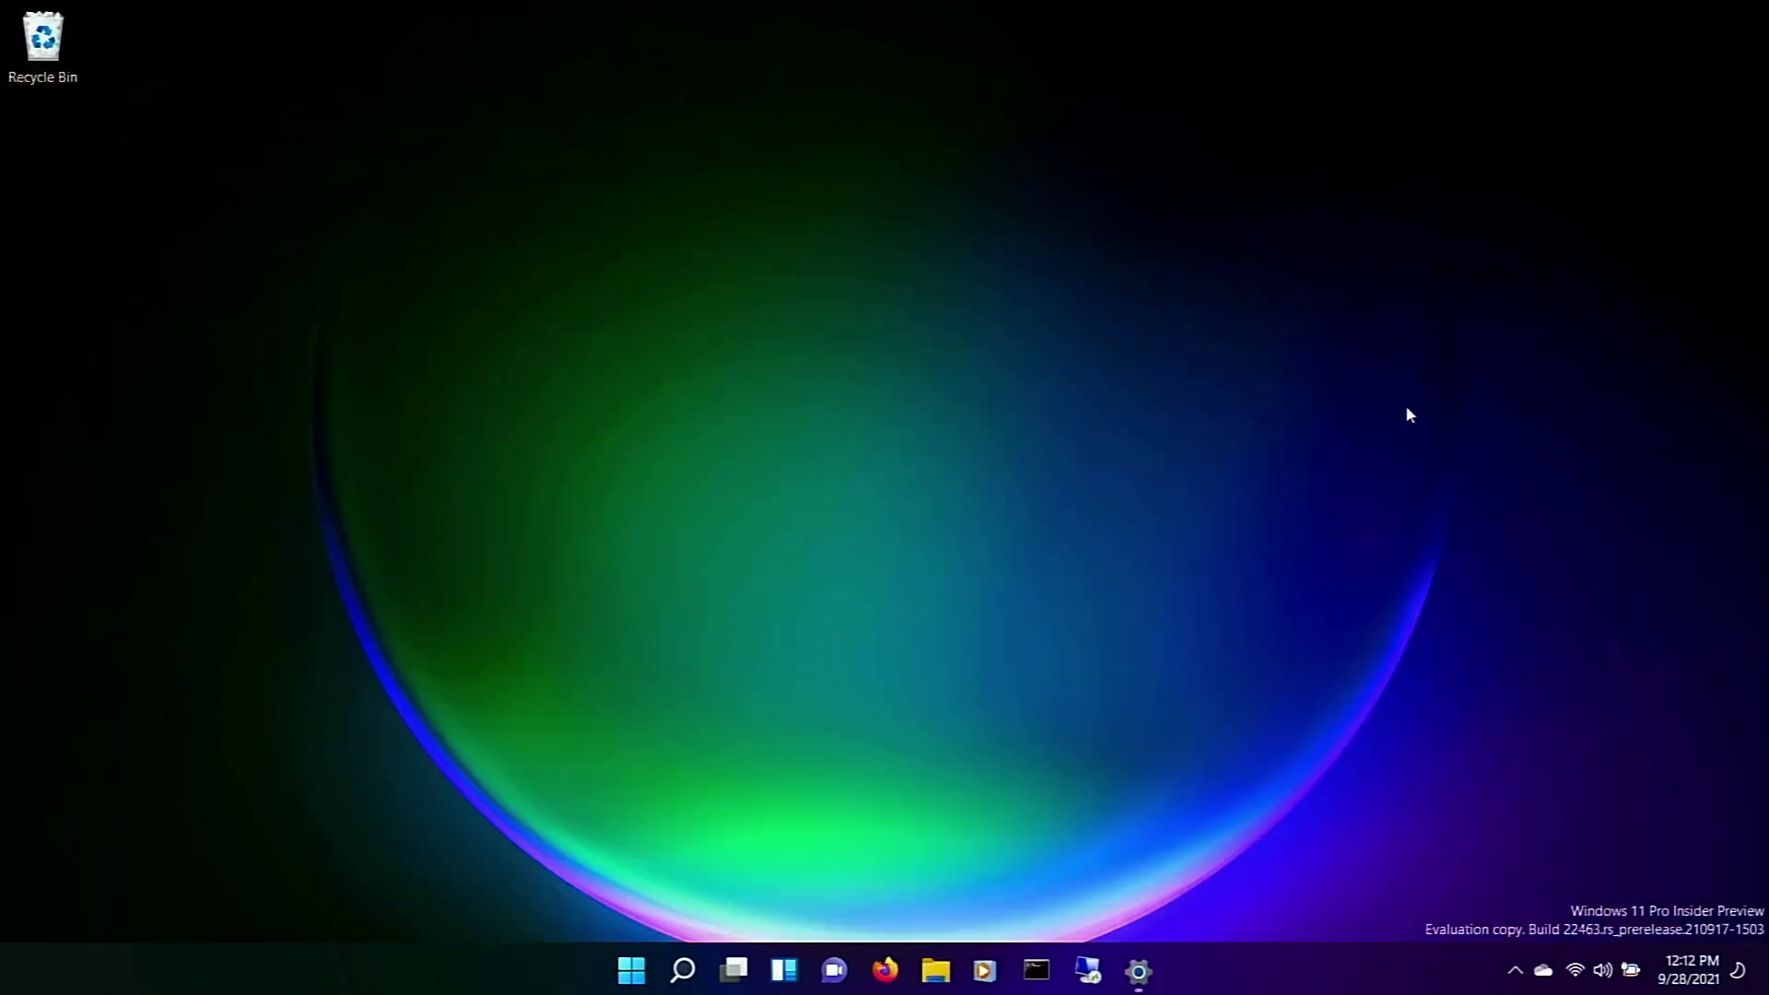
pyautogui.click(1138, 968)
pyautogui.click(908, 331)
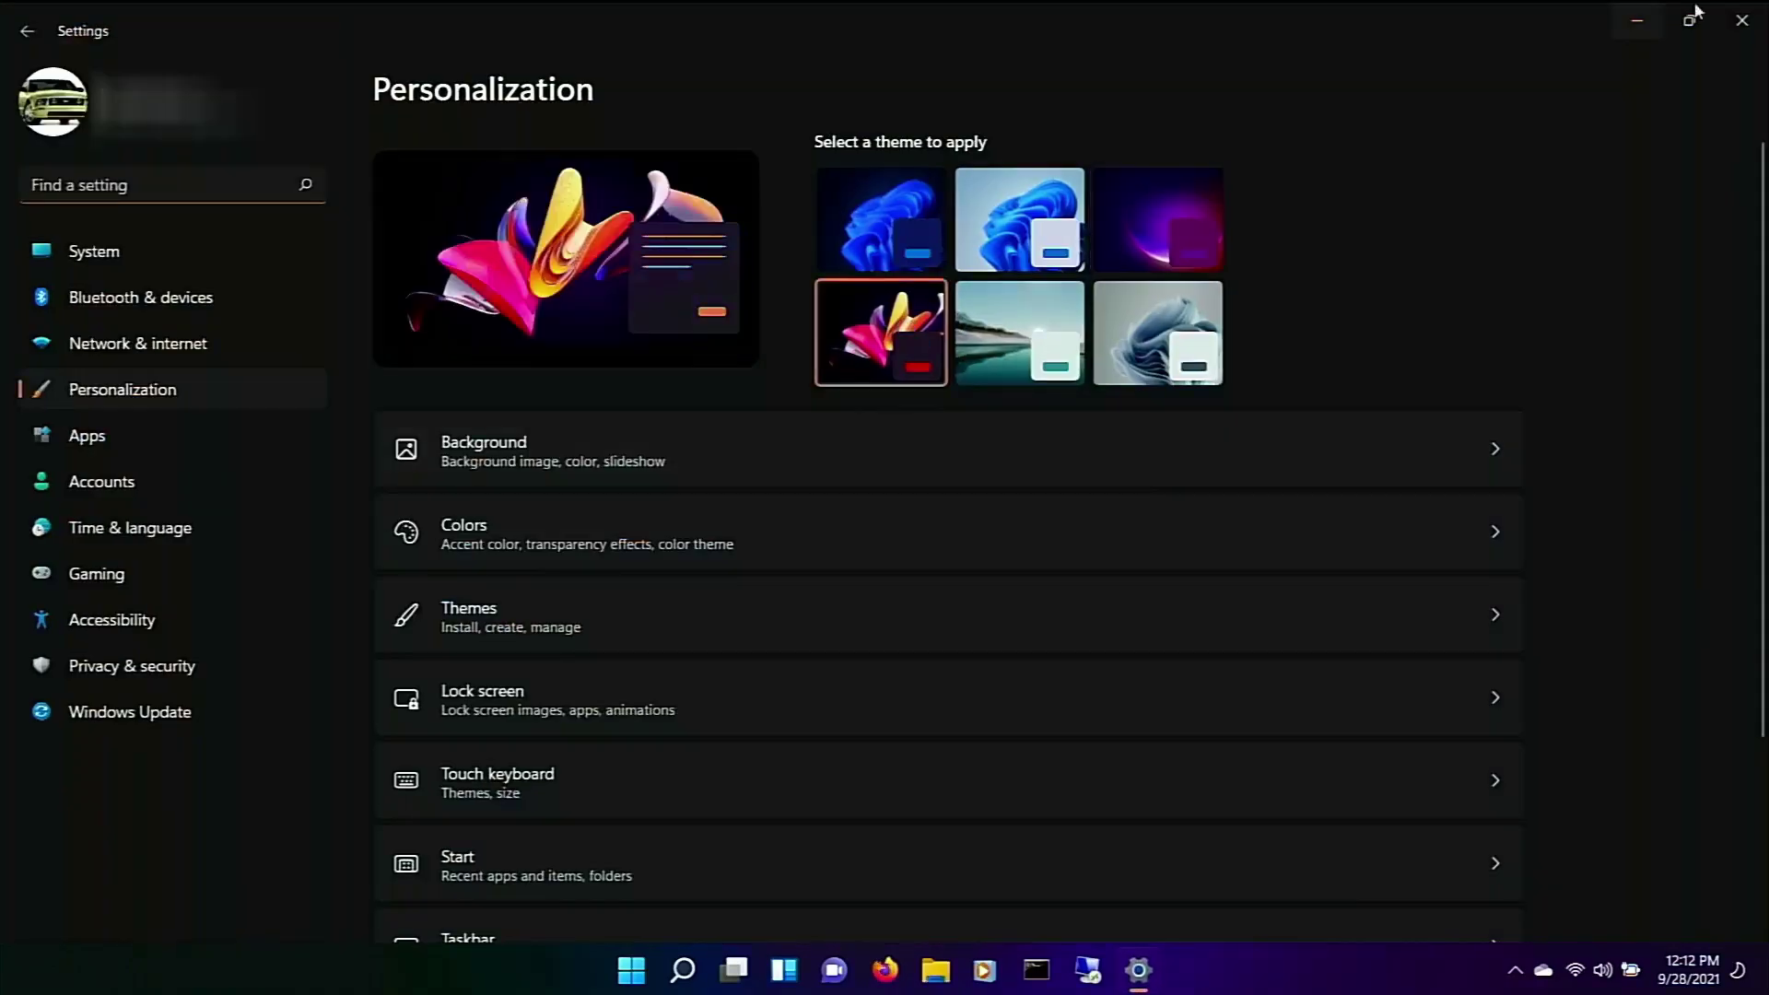
pyautogui.click(1658, 26)
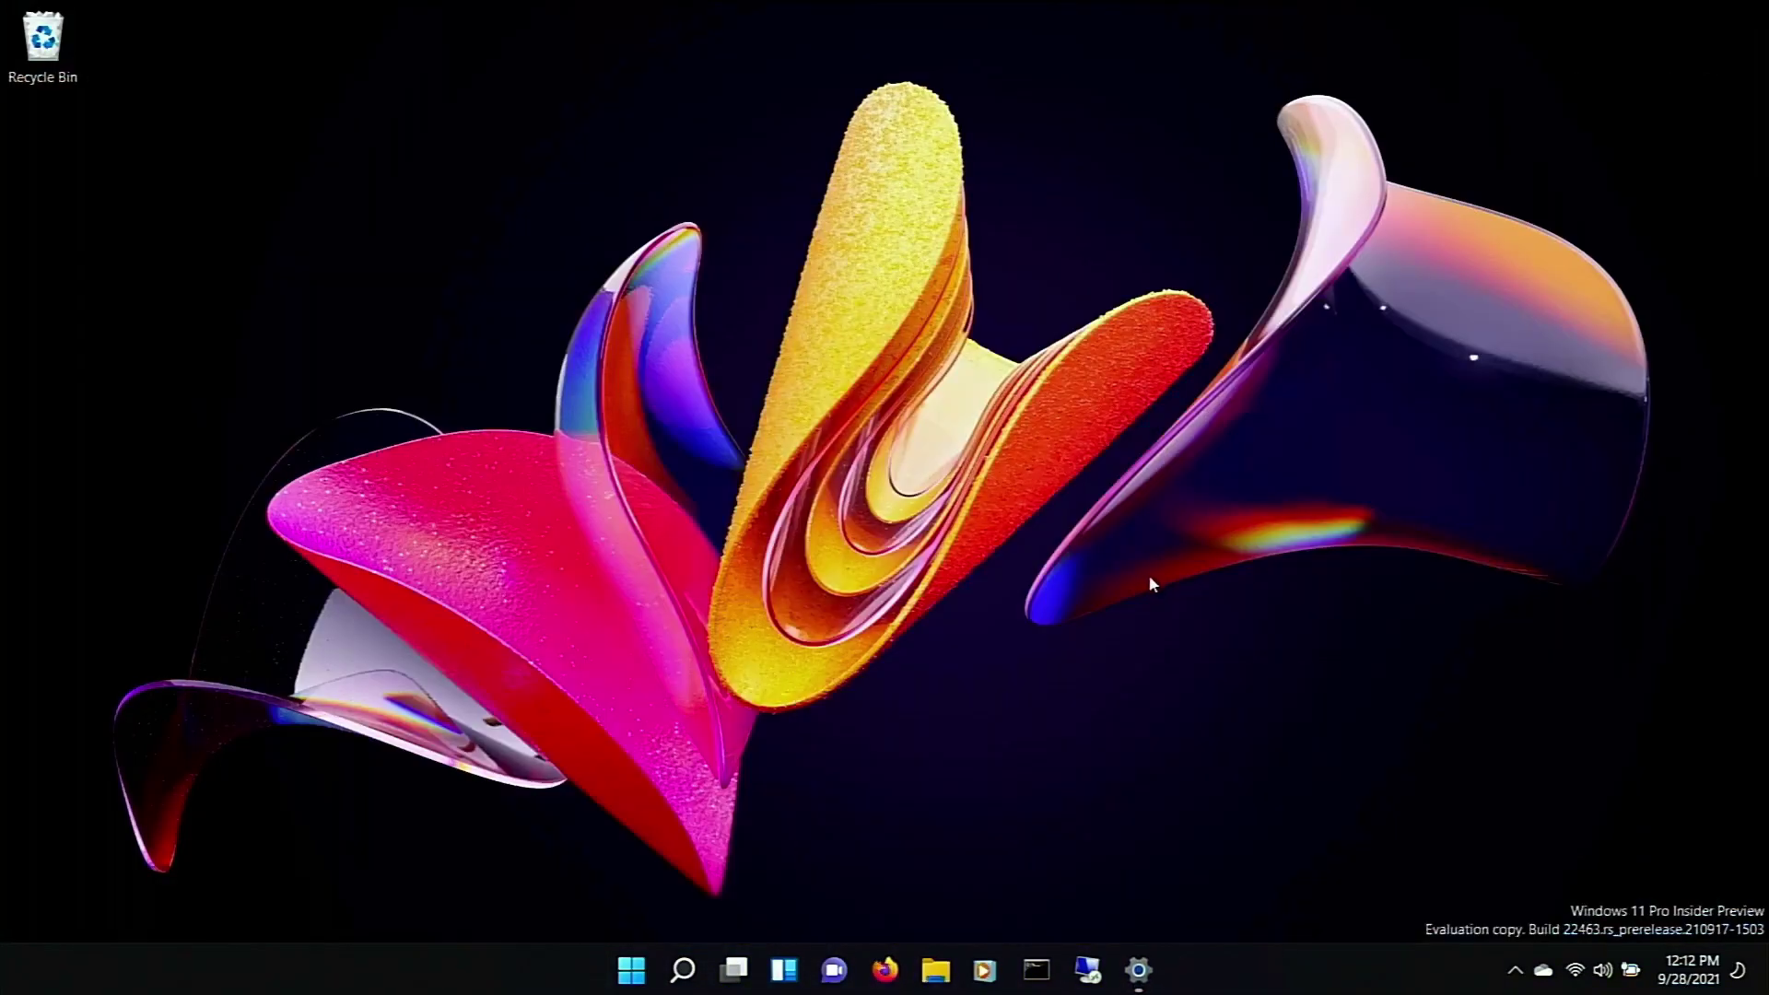
# Step: Apply the light lake (Sunrise) theme and advance to its next wallpaper
pyautogui.click(640, 969)
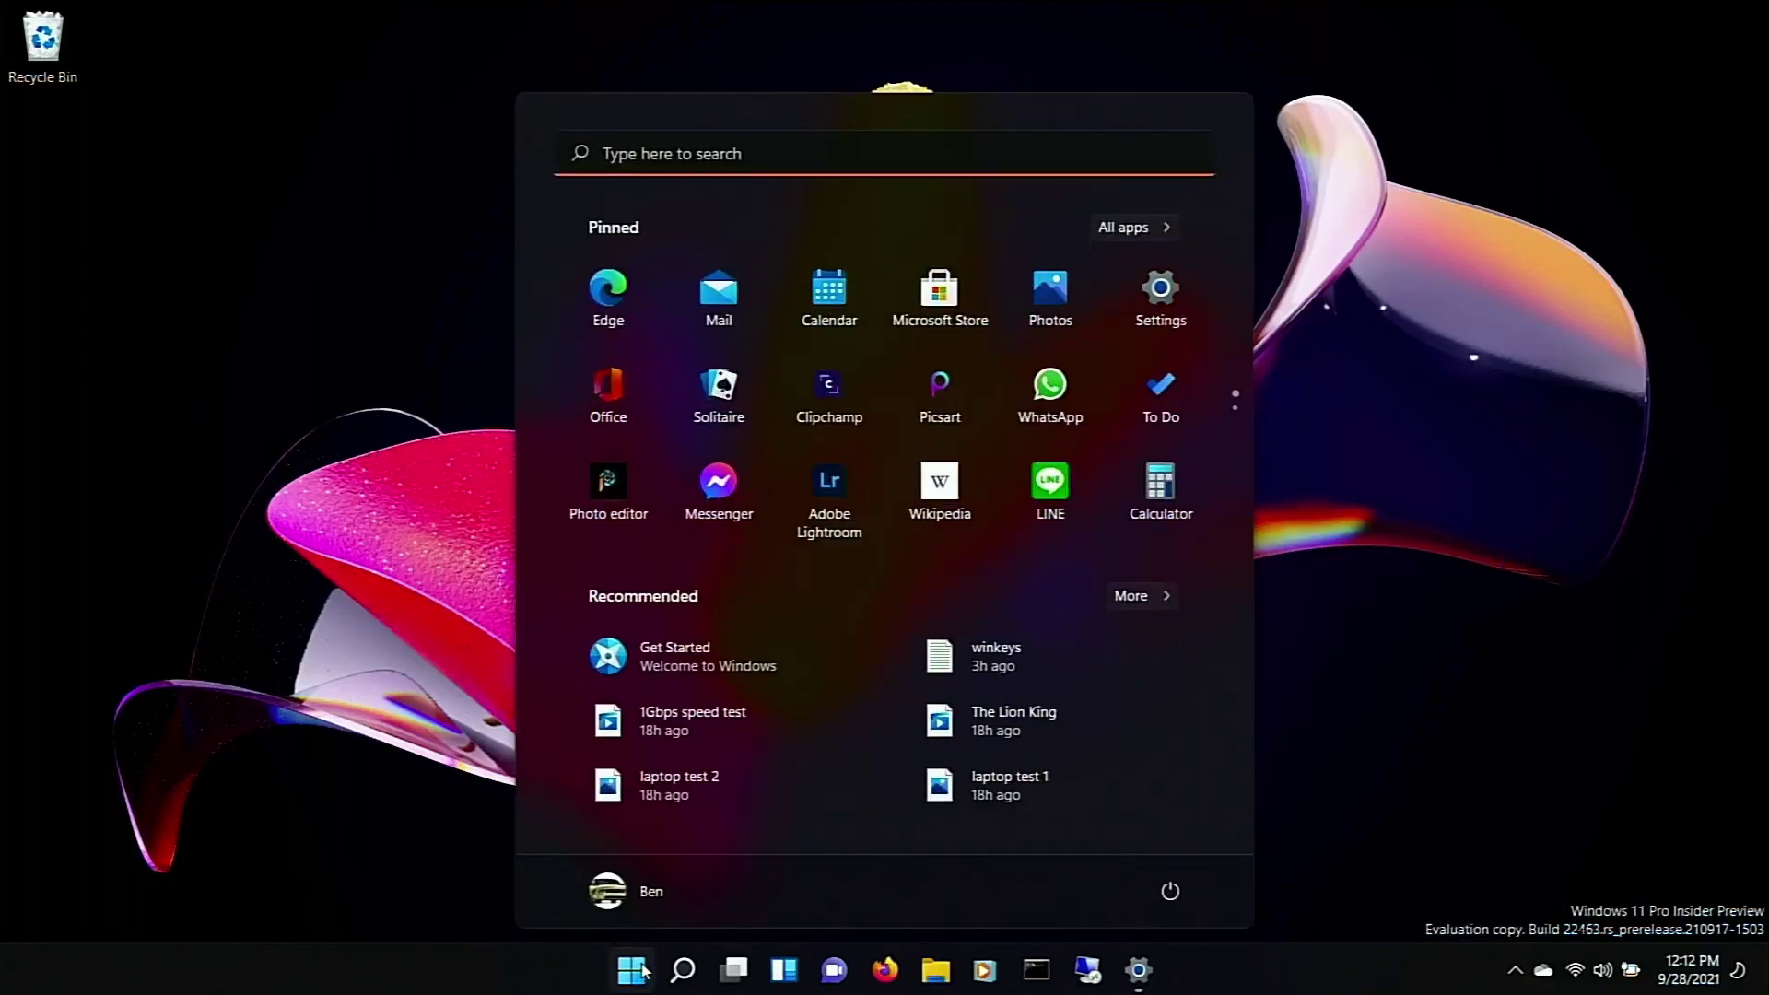
pyautogui.click(1352, 559)
pyautogui.click(1138, 969)
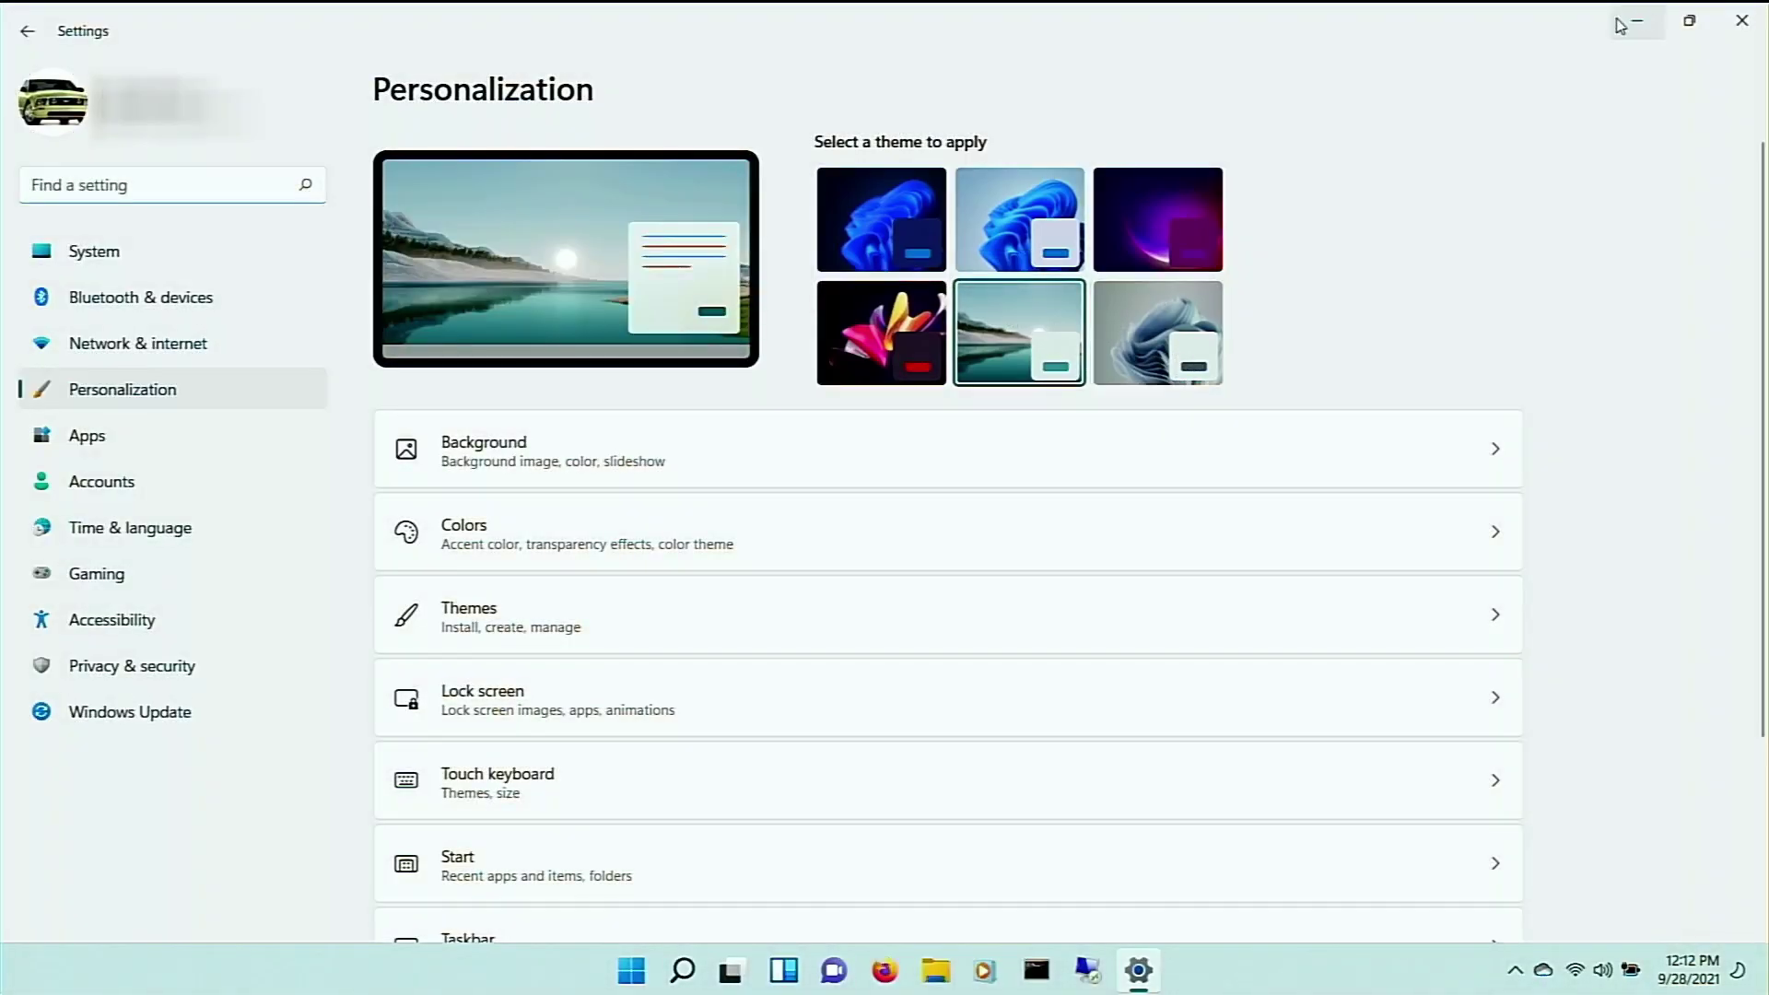
pyautogui.click(1621, 25)
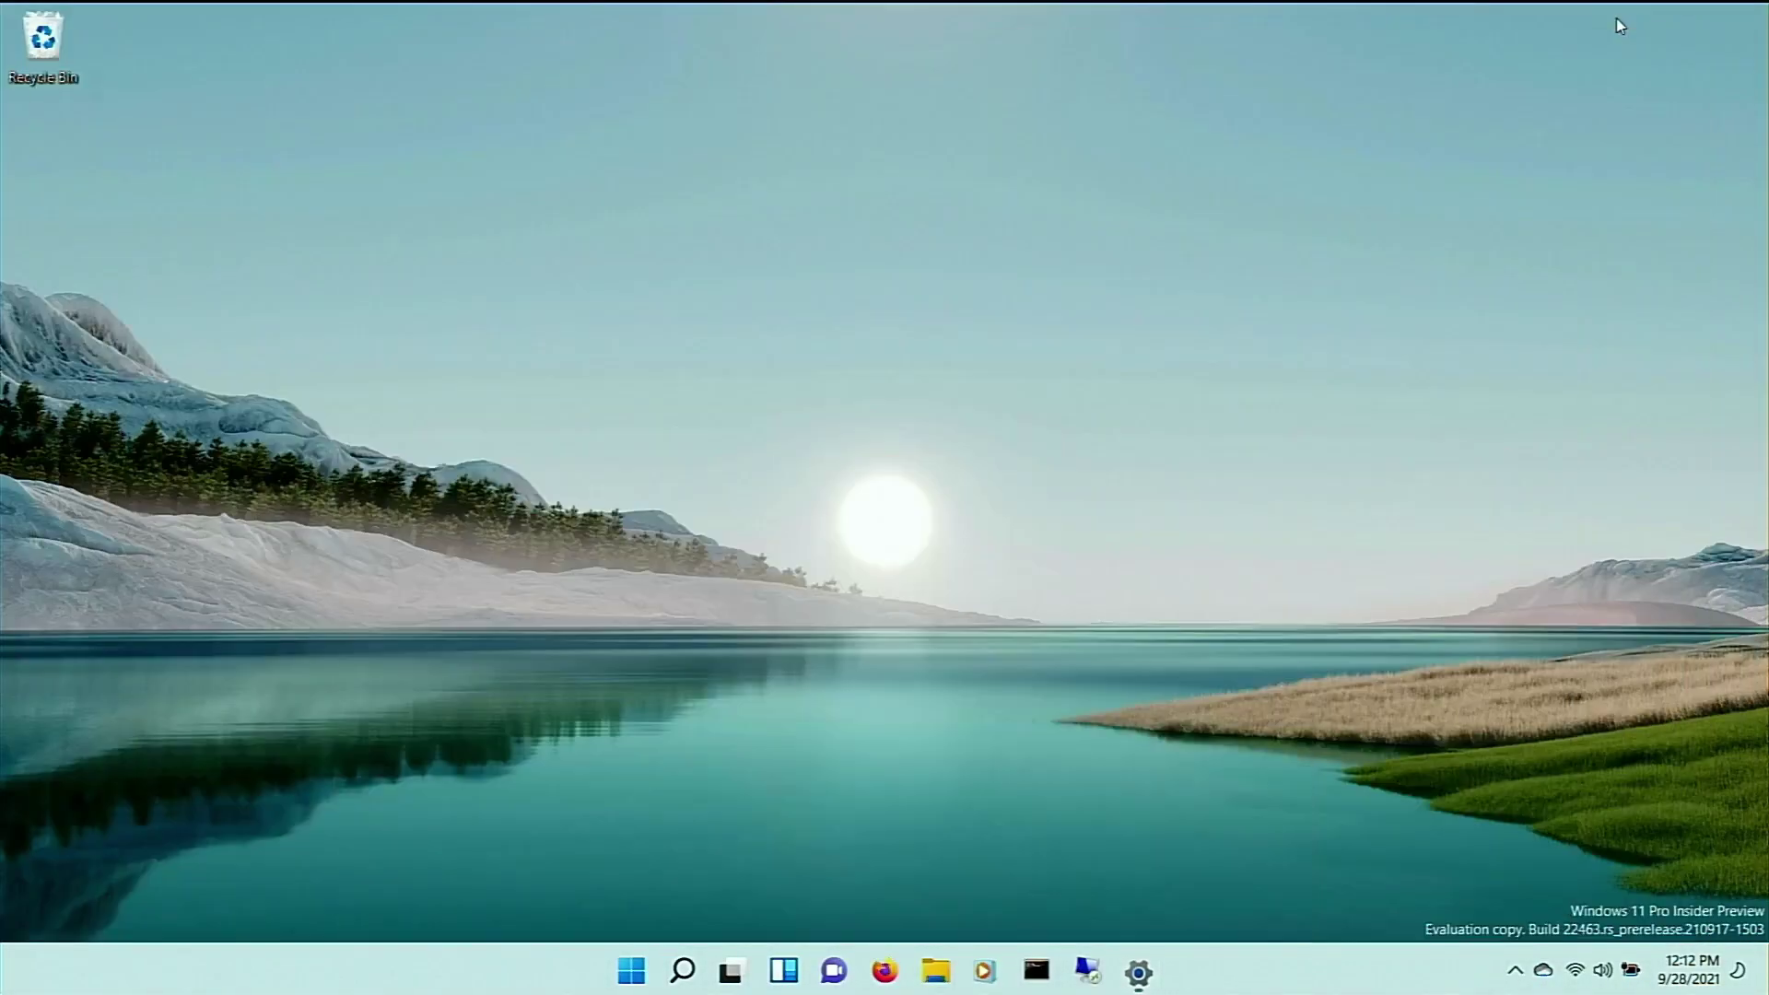
pyautogui.rightClick(1340, 562)
pyautogui.click(1500, 339)
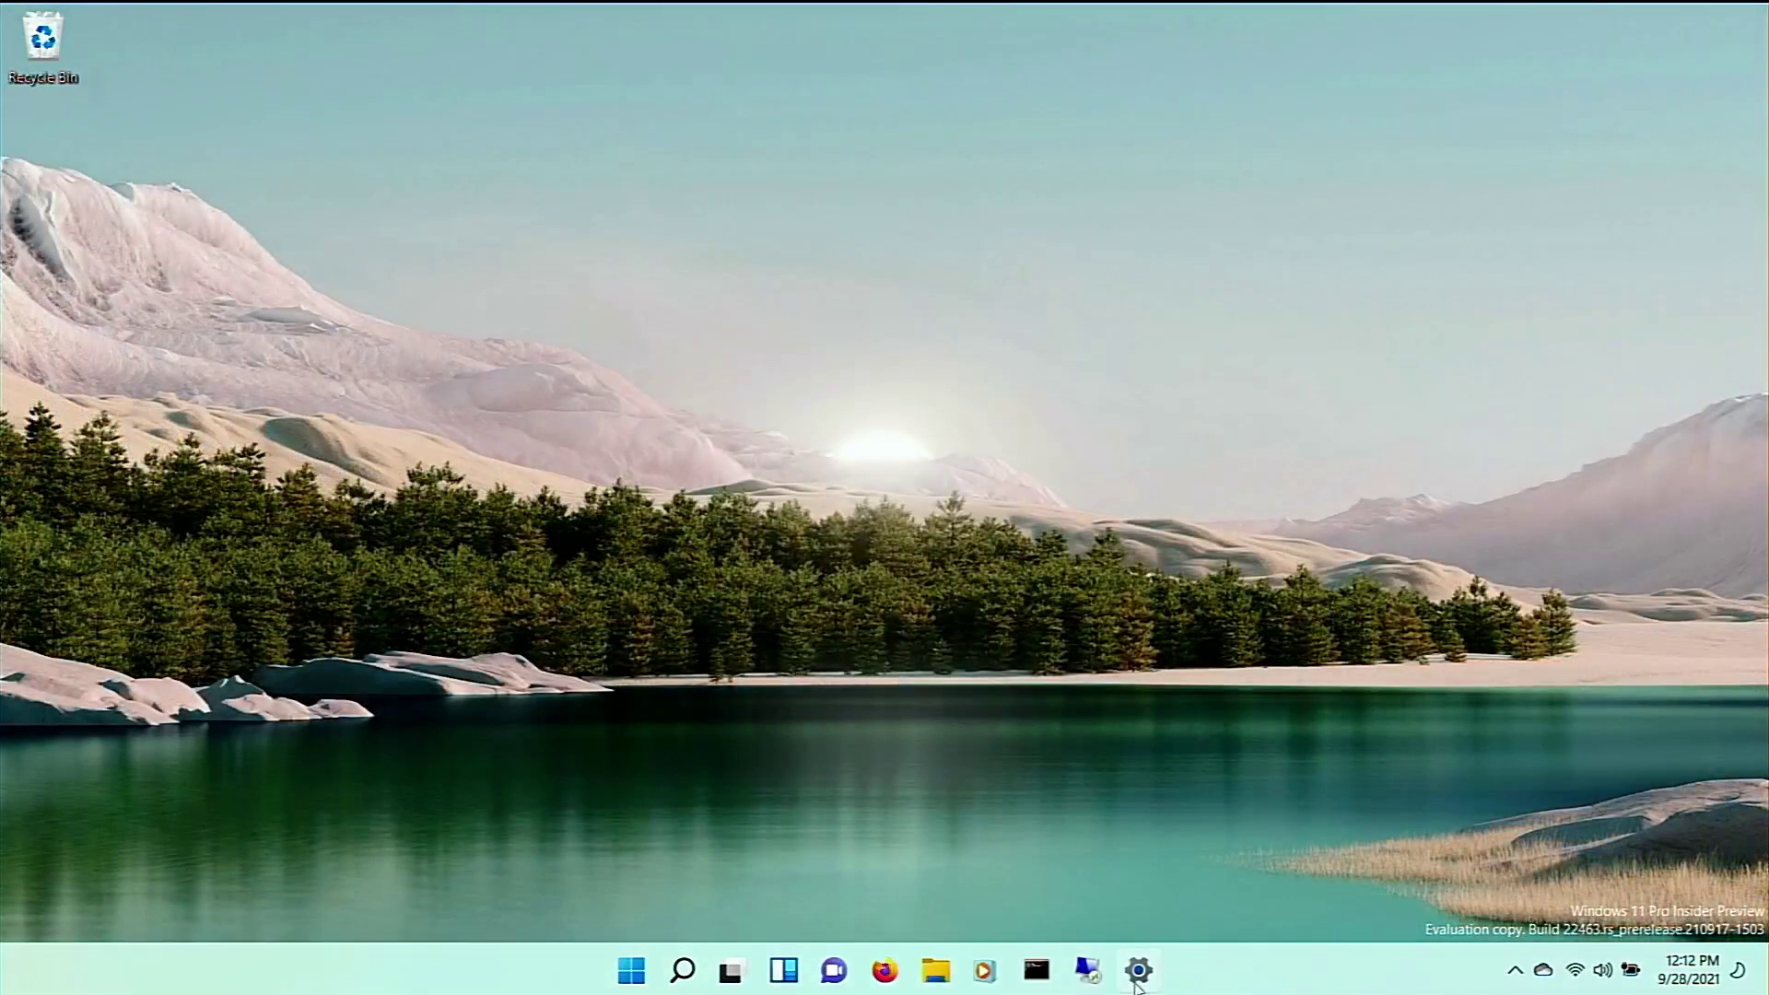
# Step: Apply the Flow theme and step through four of its desktop backgrounds
pyautogui.click(1139, 969)
pyautogui.click(1167, 325)
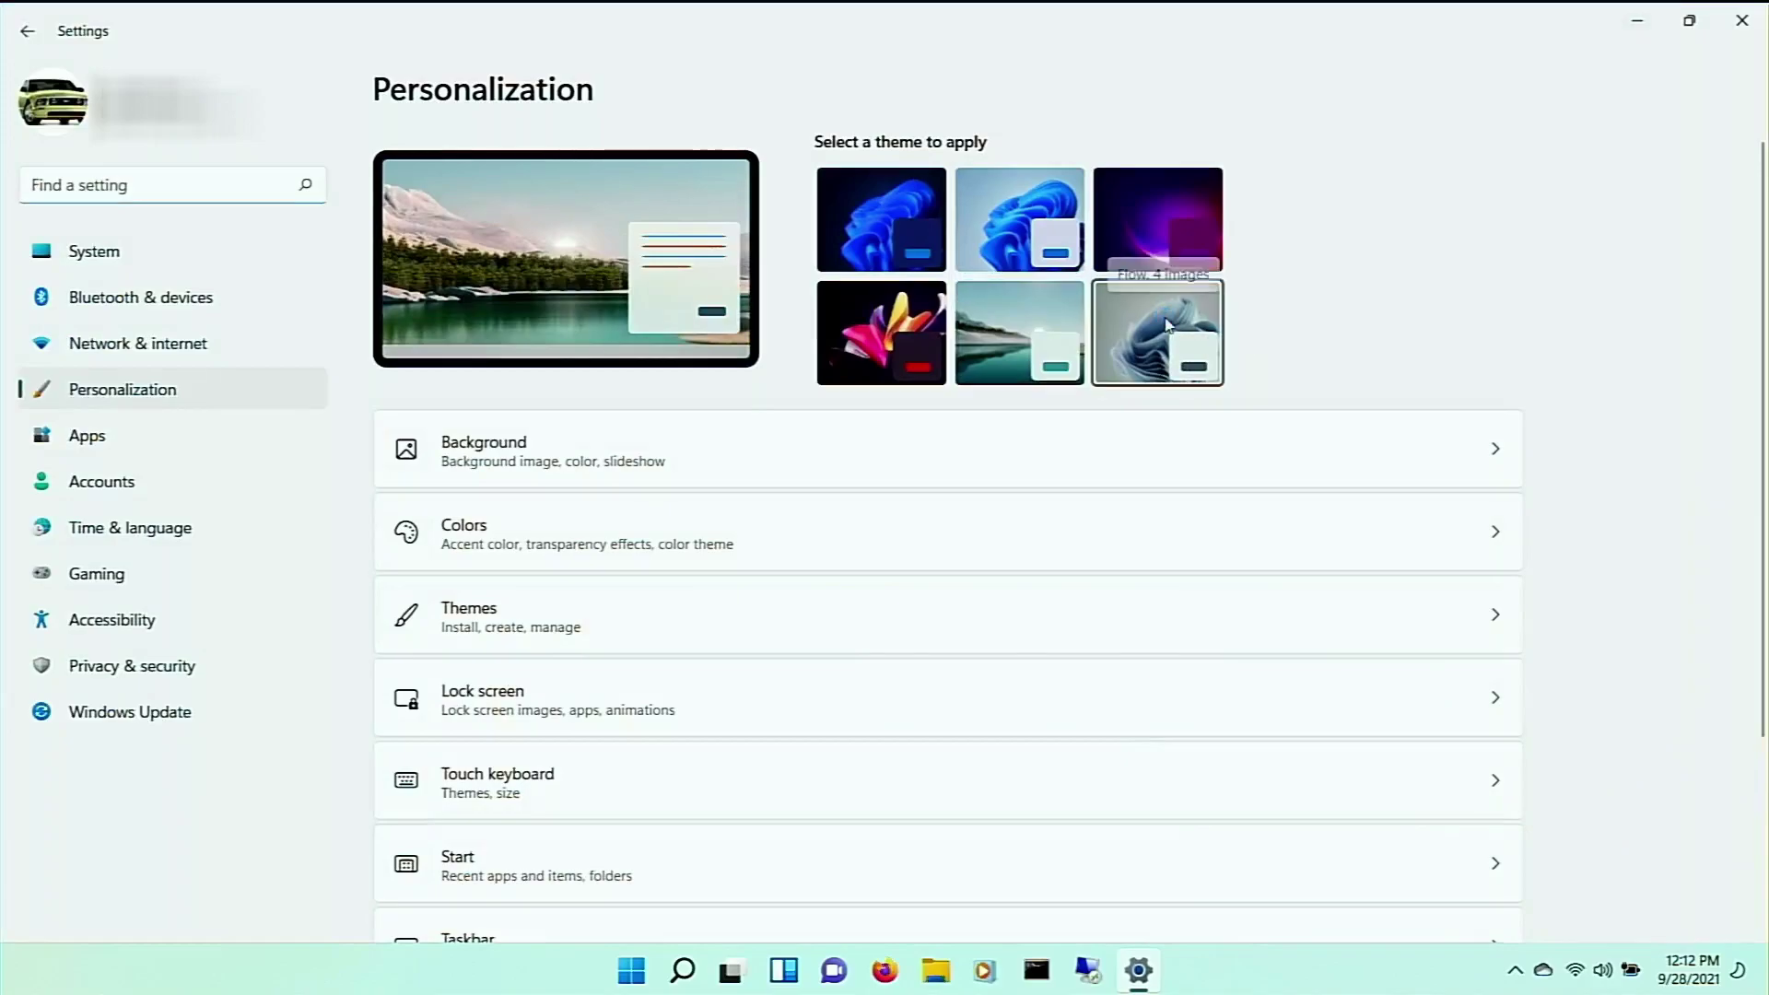
pyautogui.click(1638, 20)
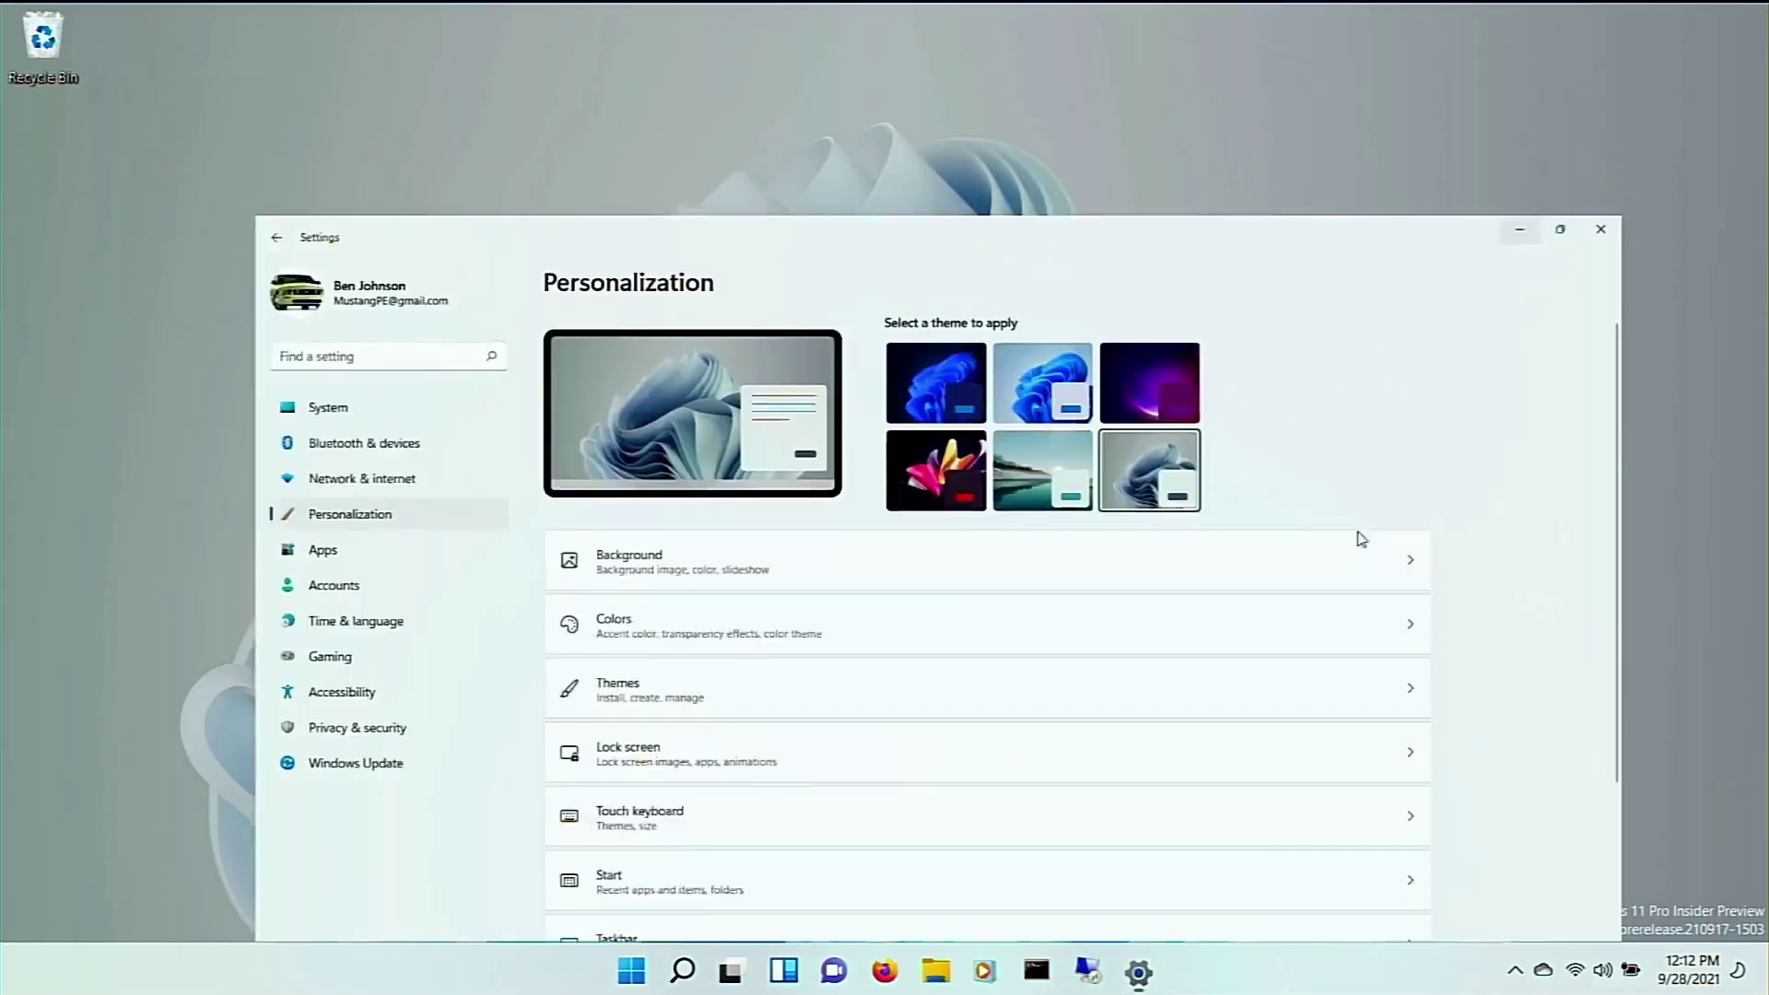
pyautogui.rightClick(1525, 430)
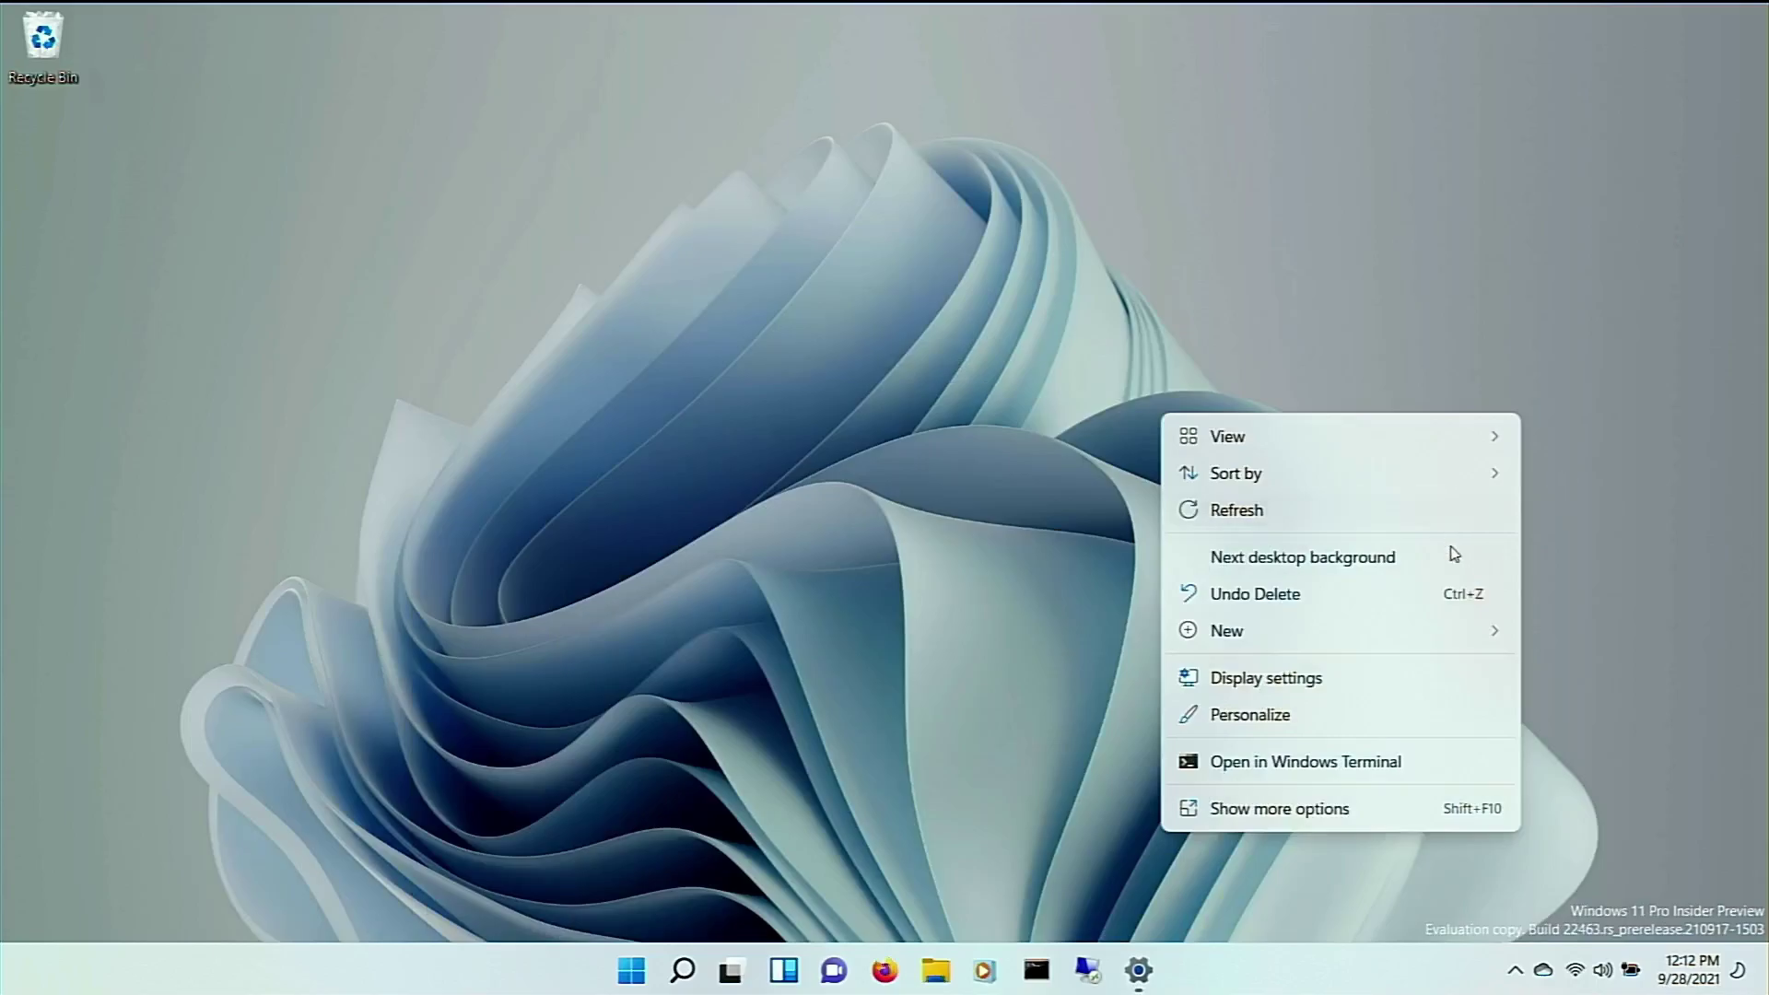
pyautogui.click(1580, 493)
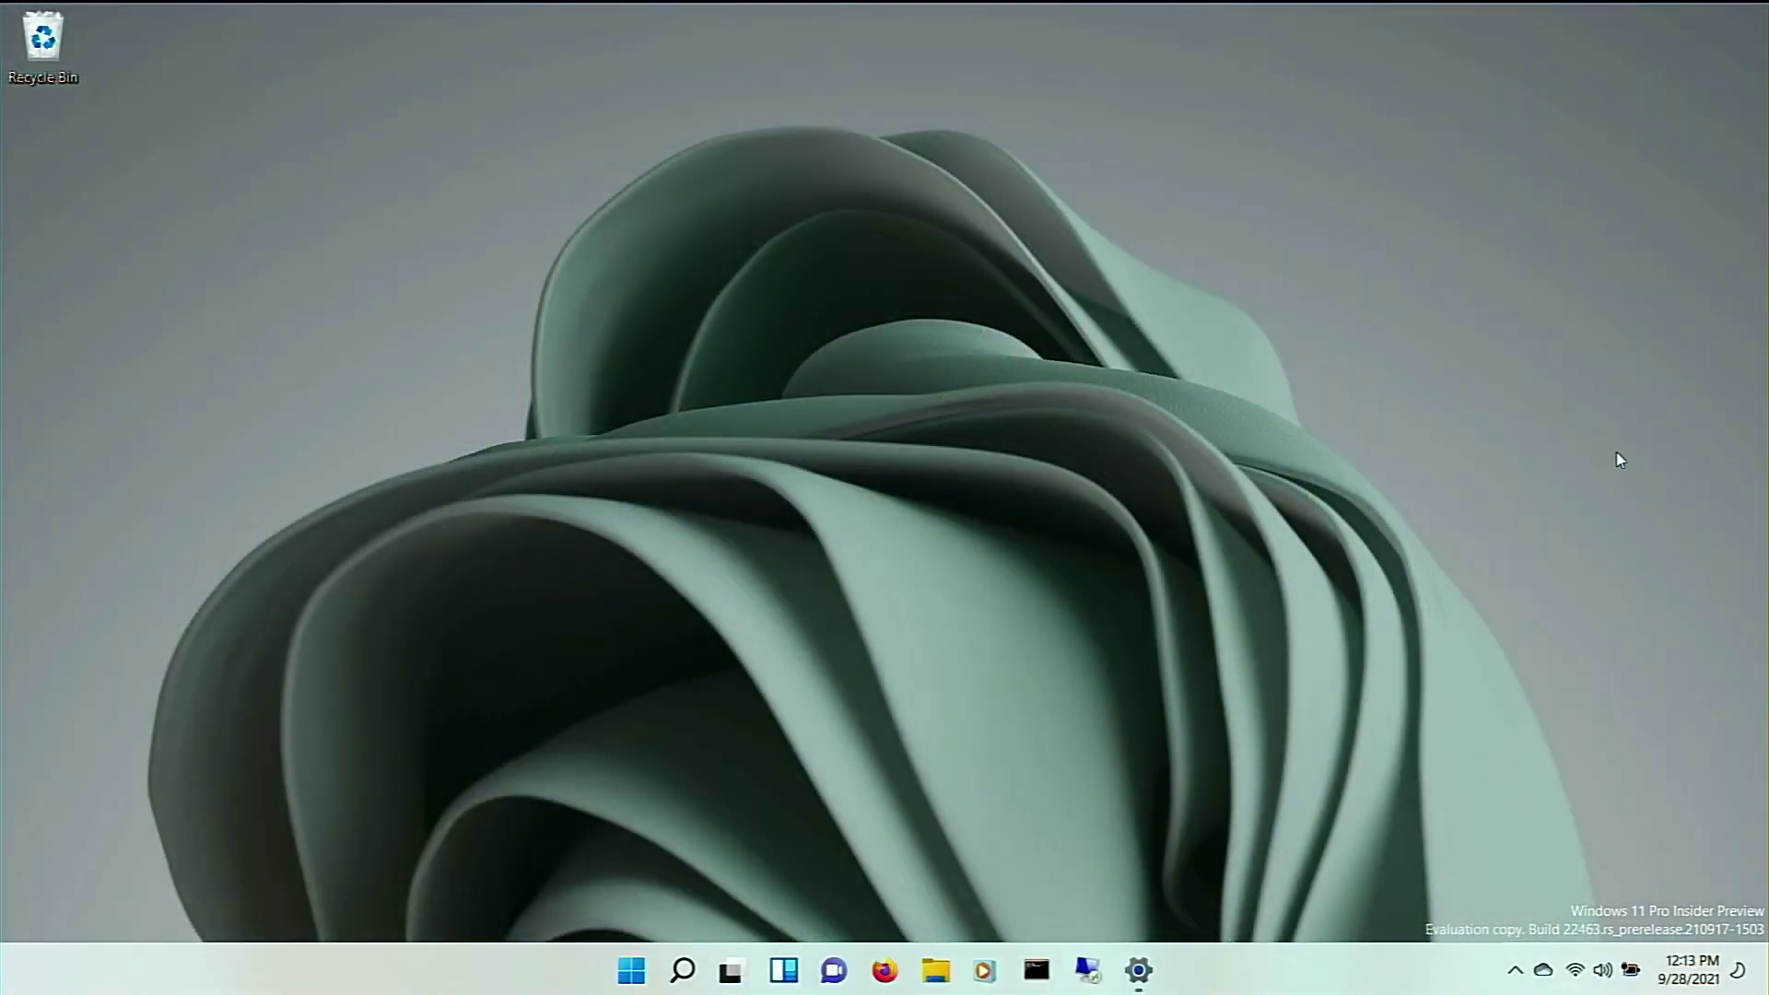
pyautogui.rightClick(1619, 459)
pyautogui.click(1549, 556)
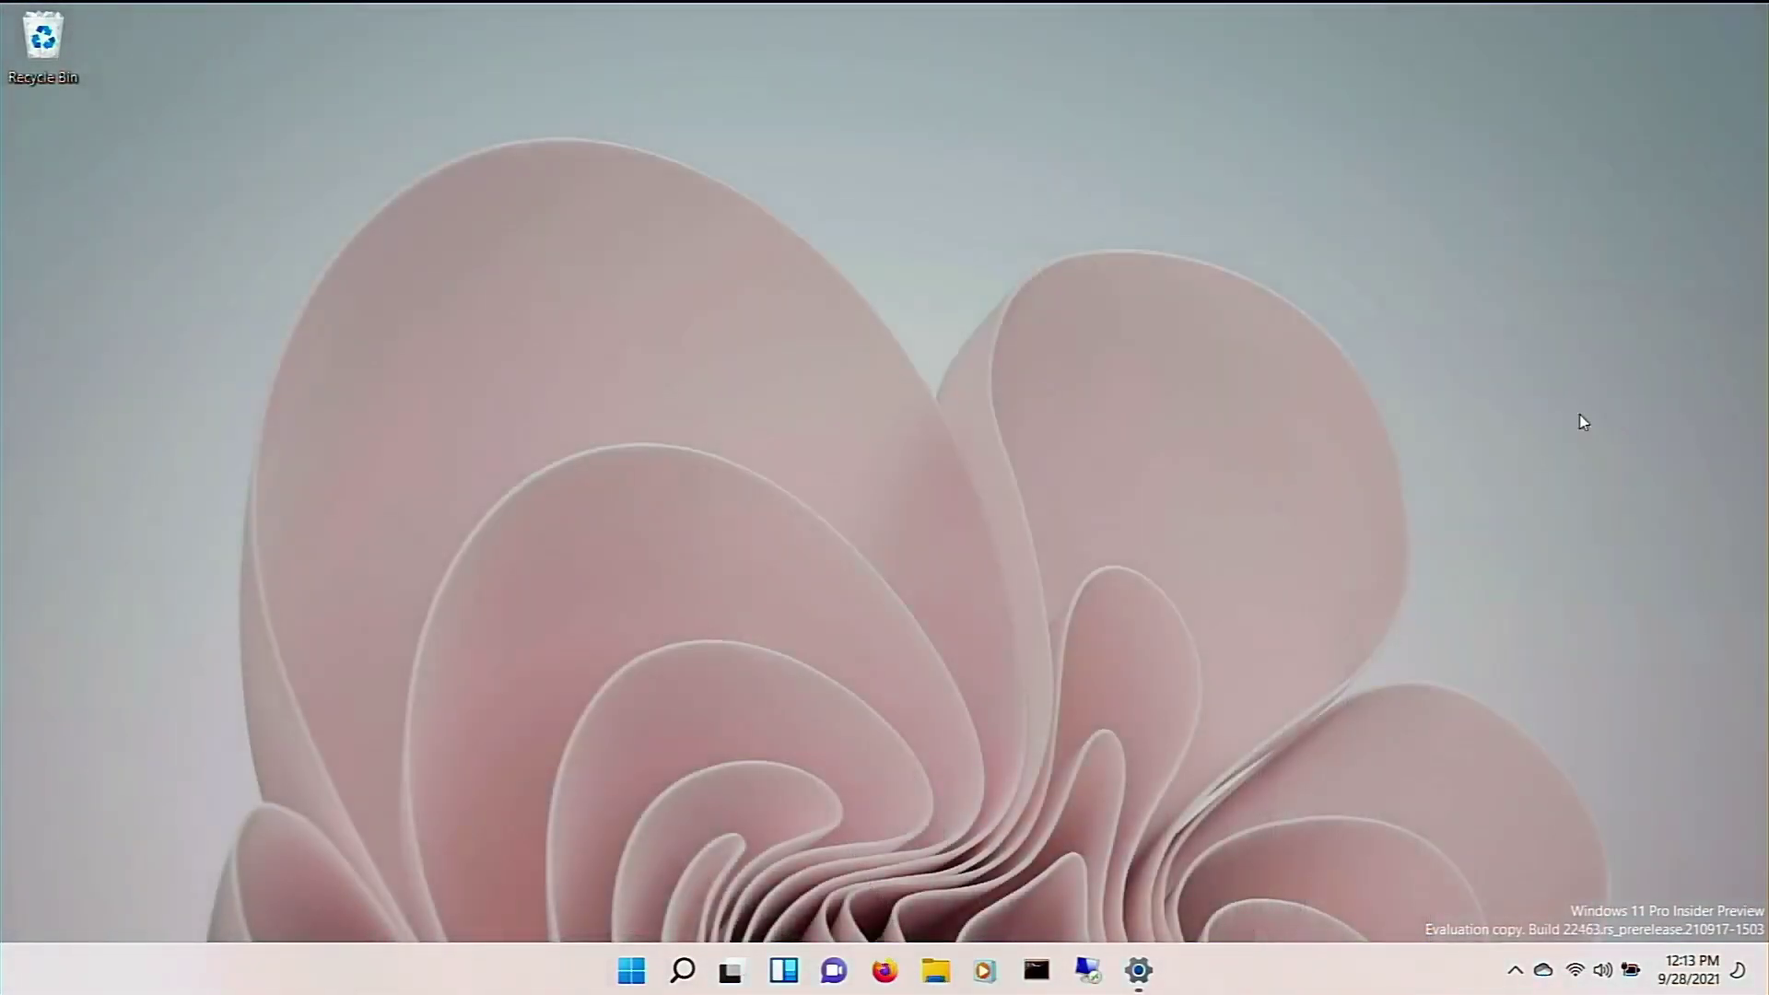
pyautogui.rightClick(1580, 413)
pyautogui.click(1513, 543)
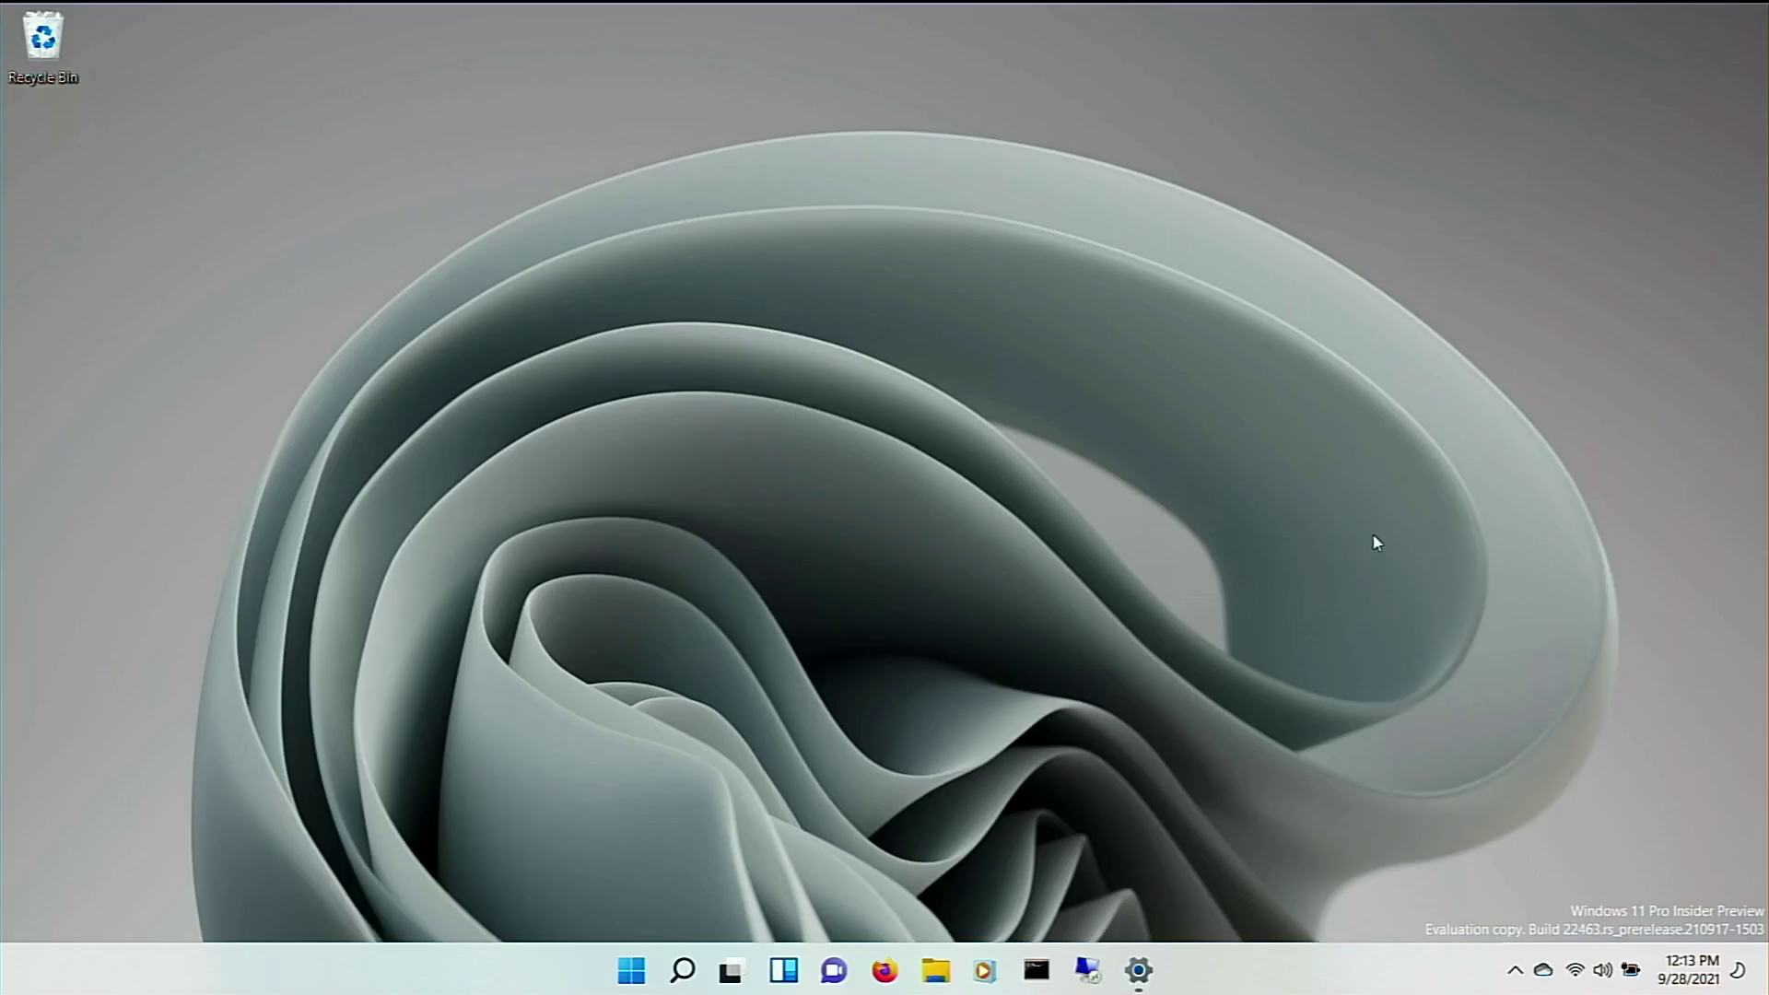
pyautogui.rightClick(1581, 309)
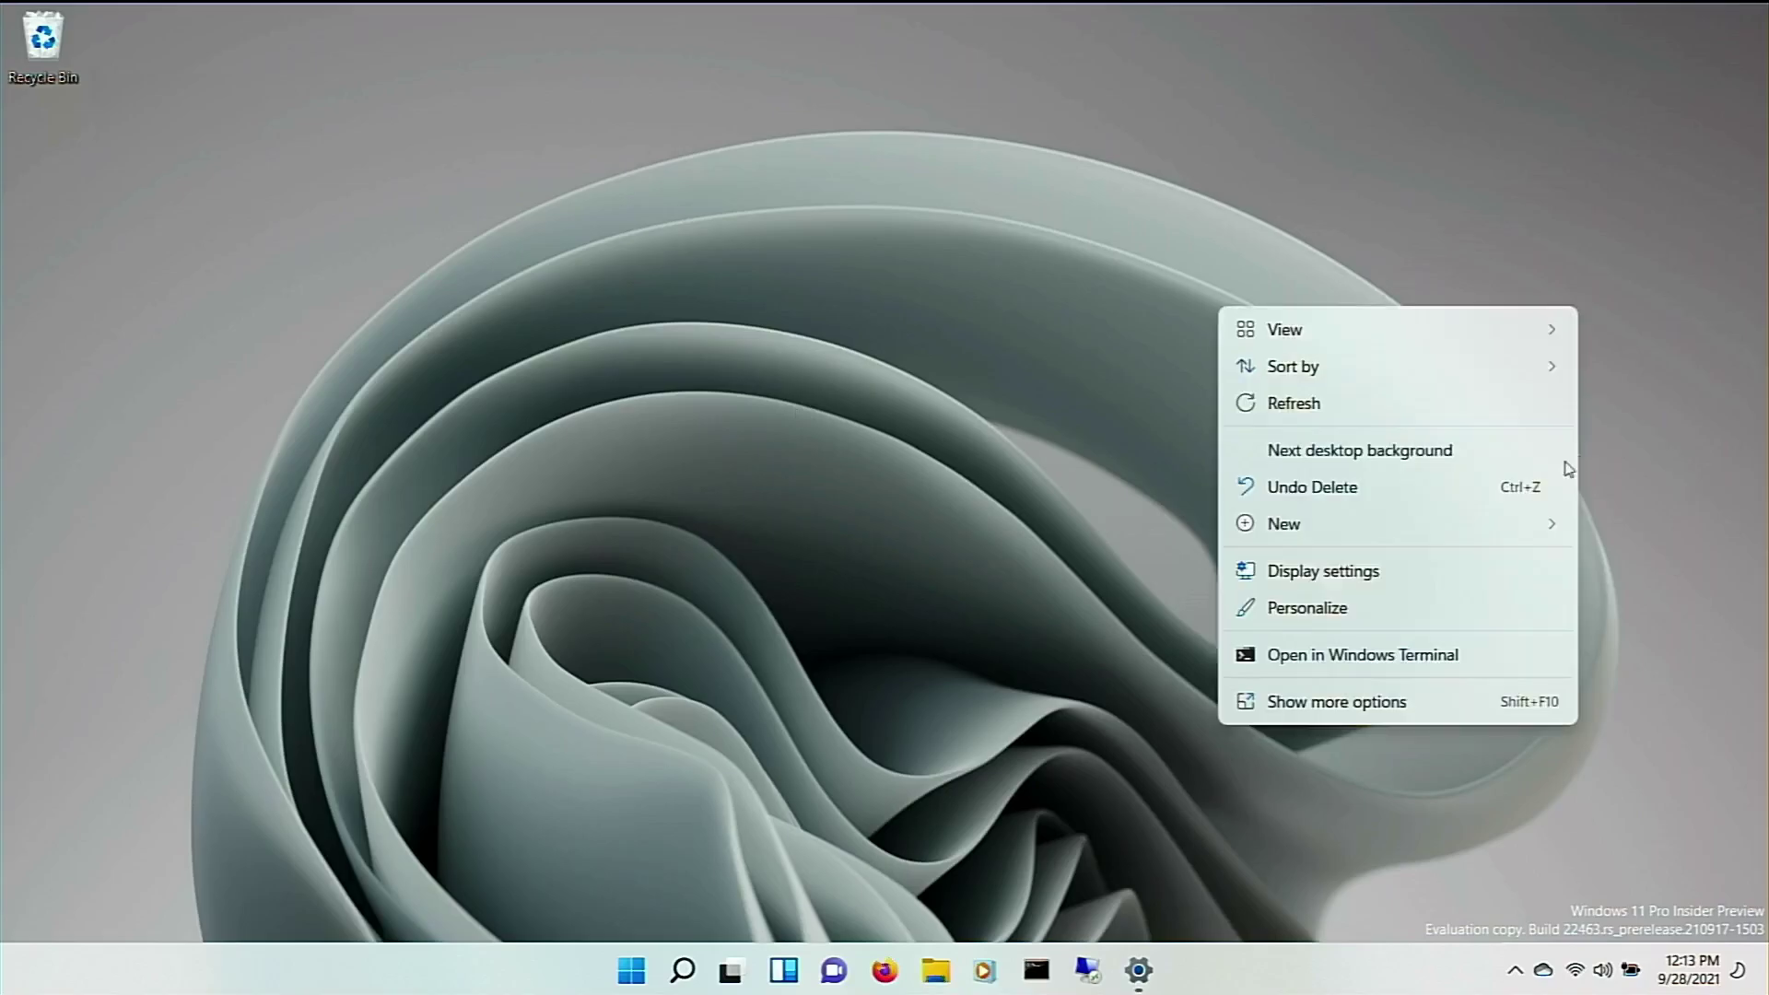
pyautogui.click(1514, 459)
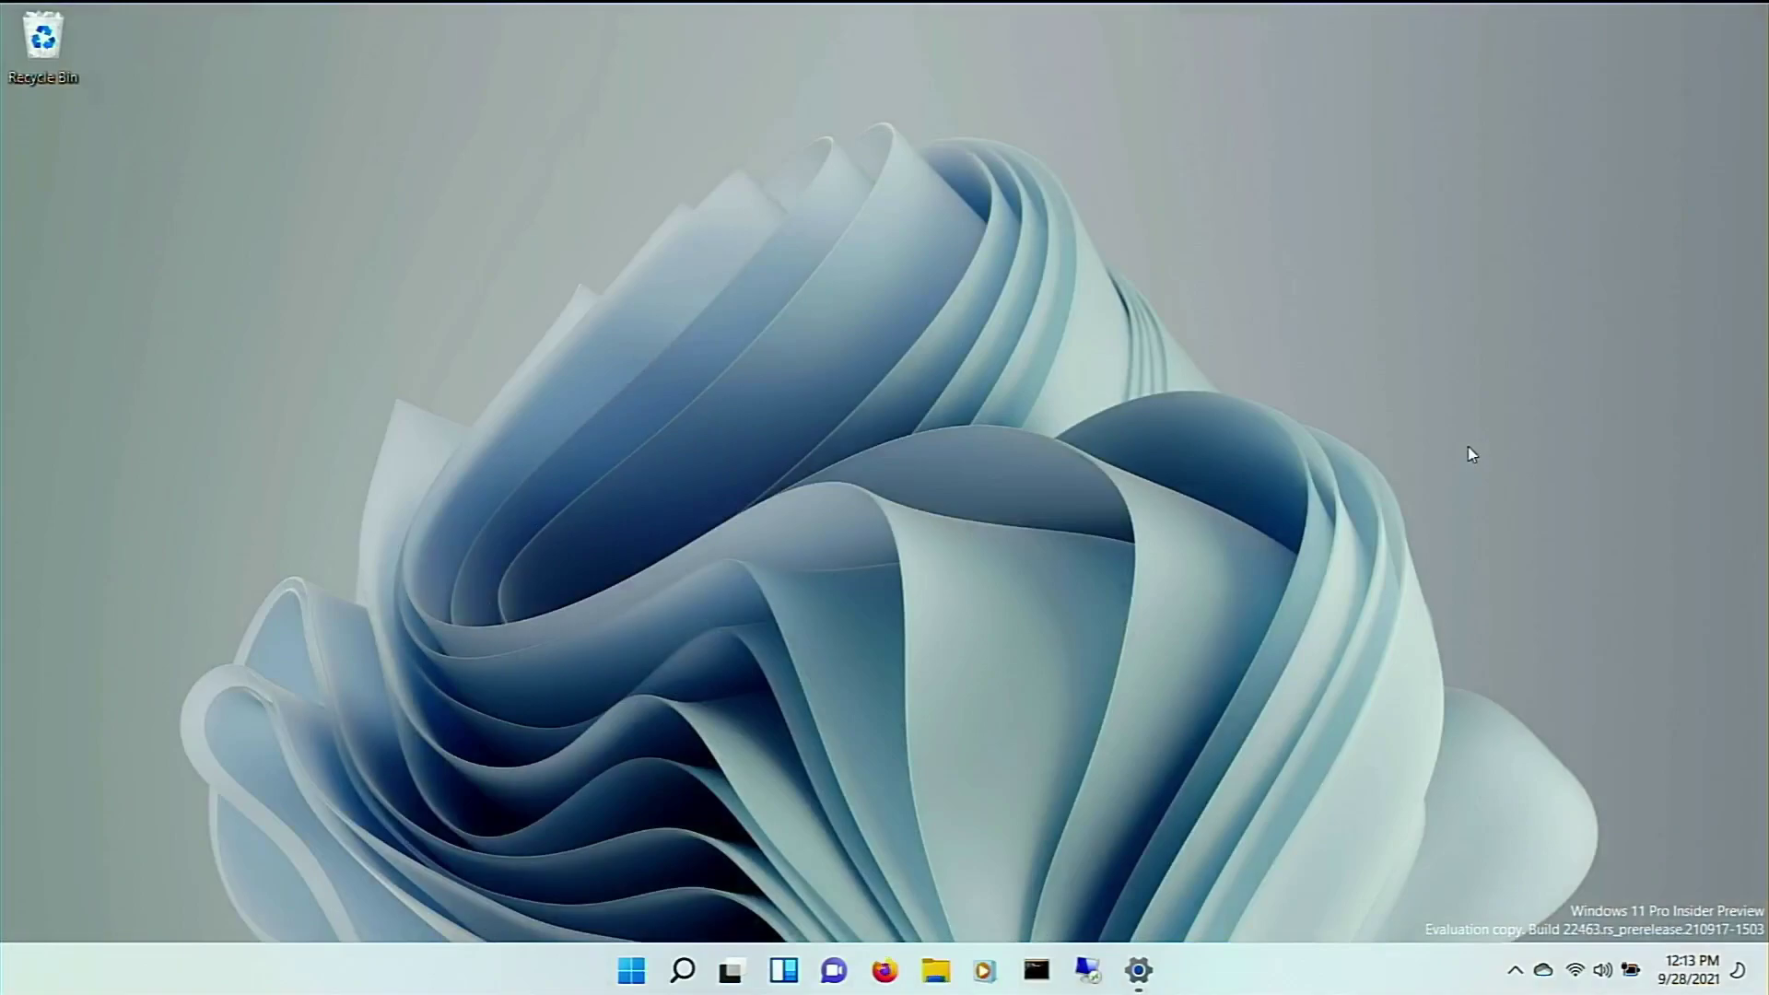
pyautogui.rightClick(1451, 431)
# Step: Reopen Personalization and look over the Background settings page
pyautogui.click(1198, 710)
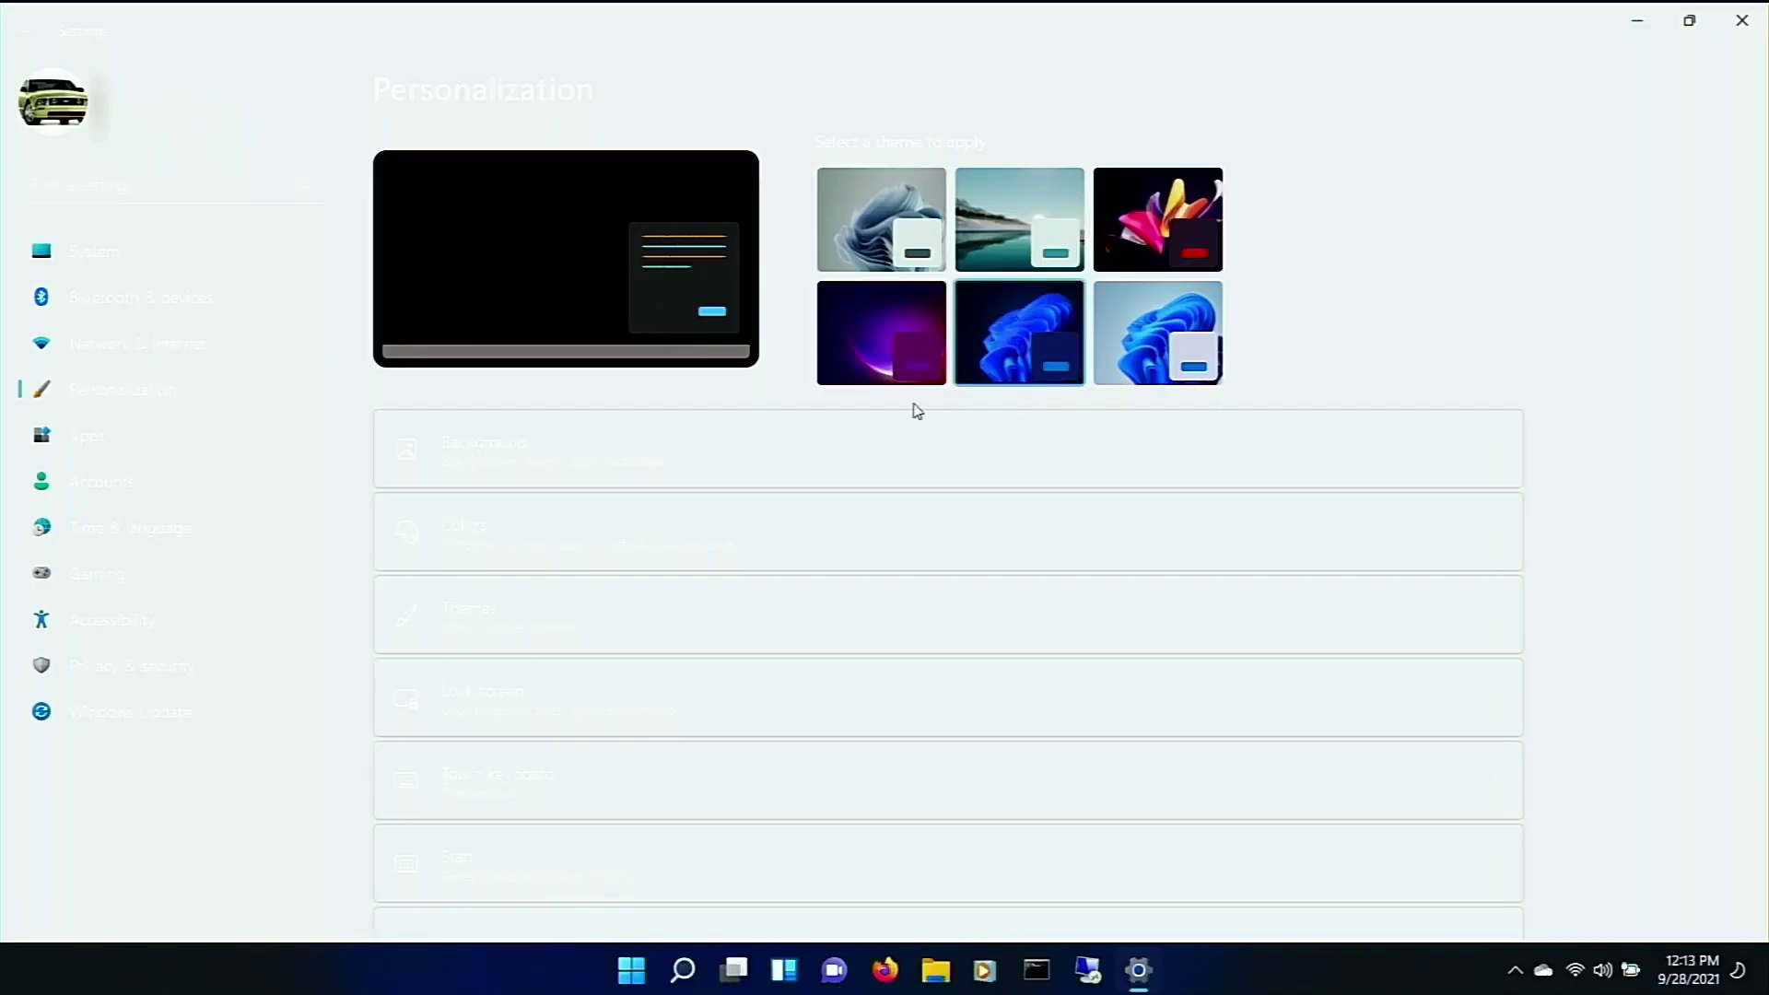
pyautogui.scroll(-3, 730, 461)
pyautogui.scroll(1, 695, 406)
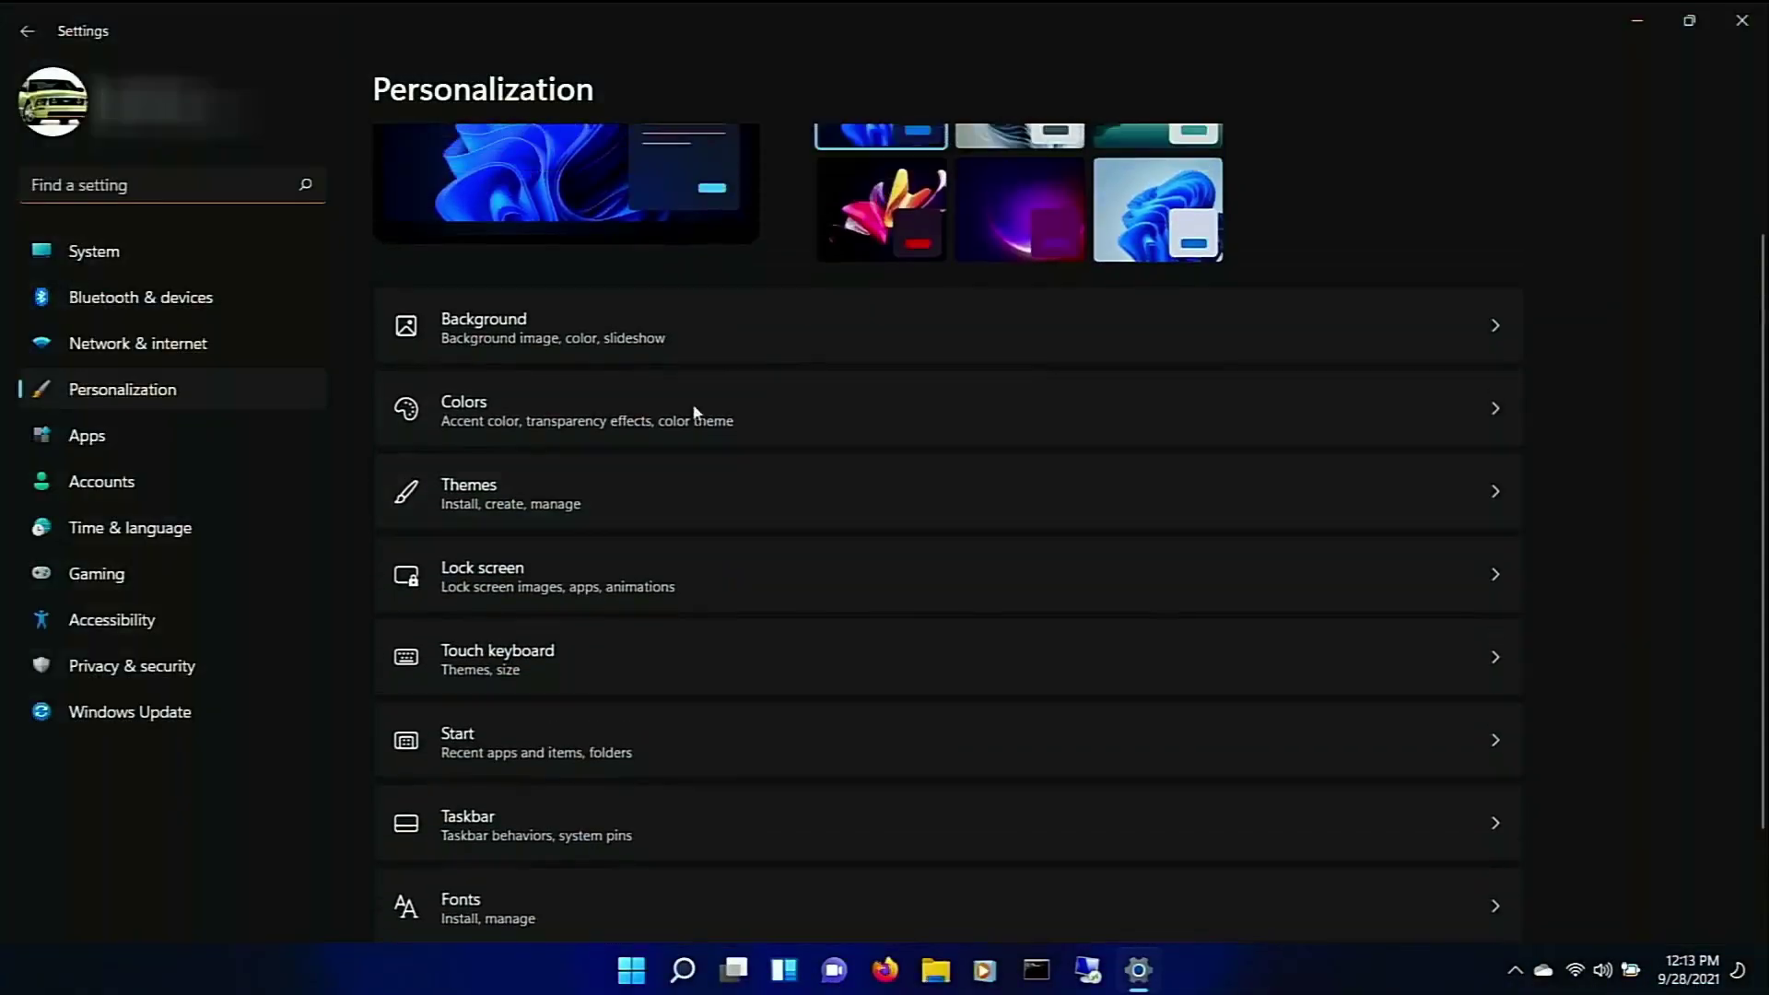
pyautogui.click(661, 330)
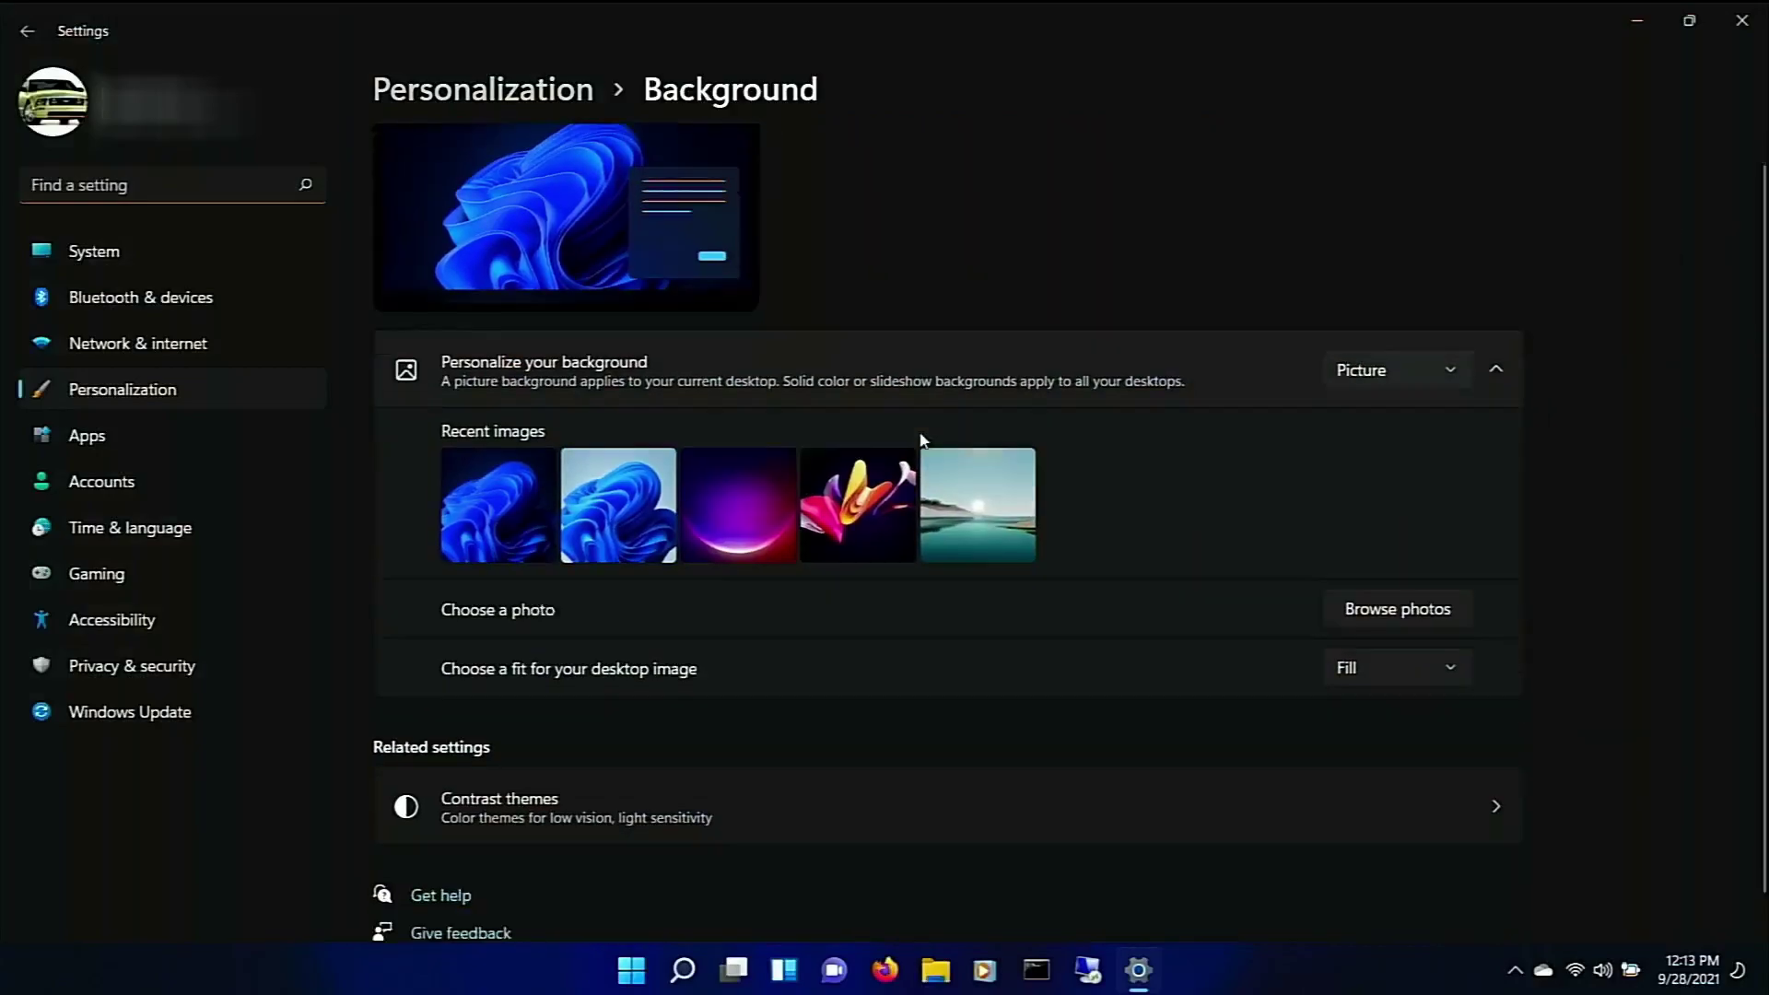
pyautogui.scroll(-1, 924, 442)
pyautogui.scroll(2, 924, 447)
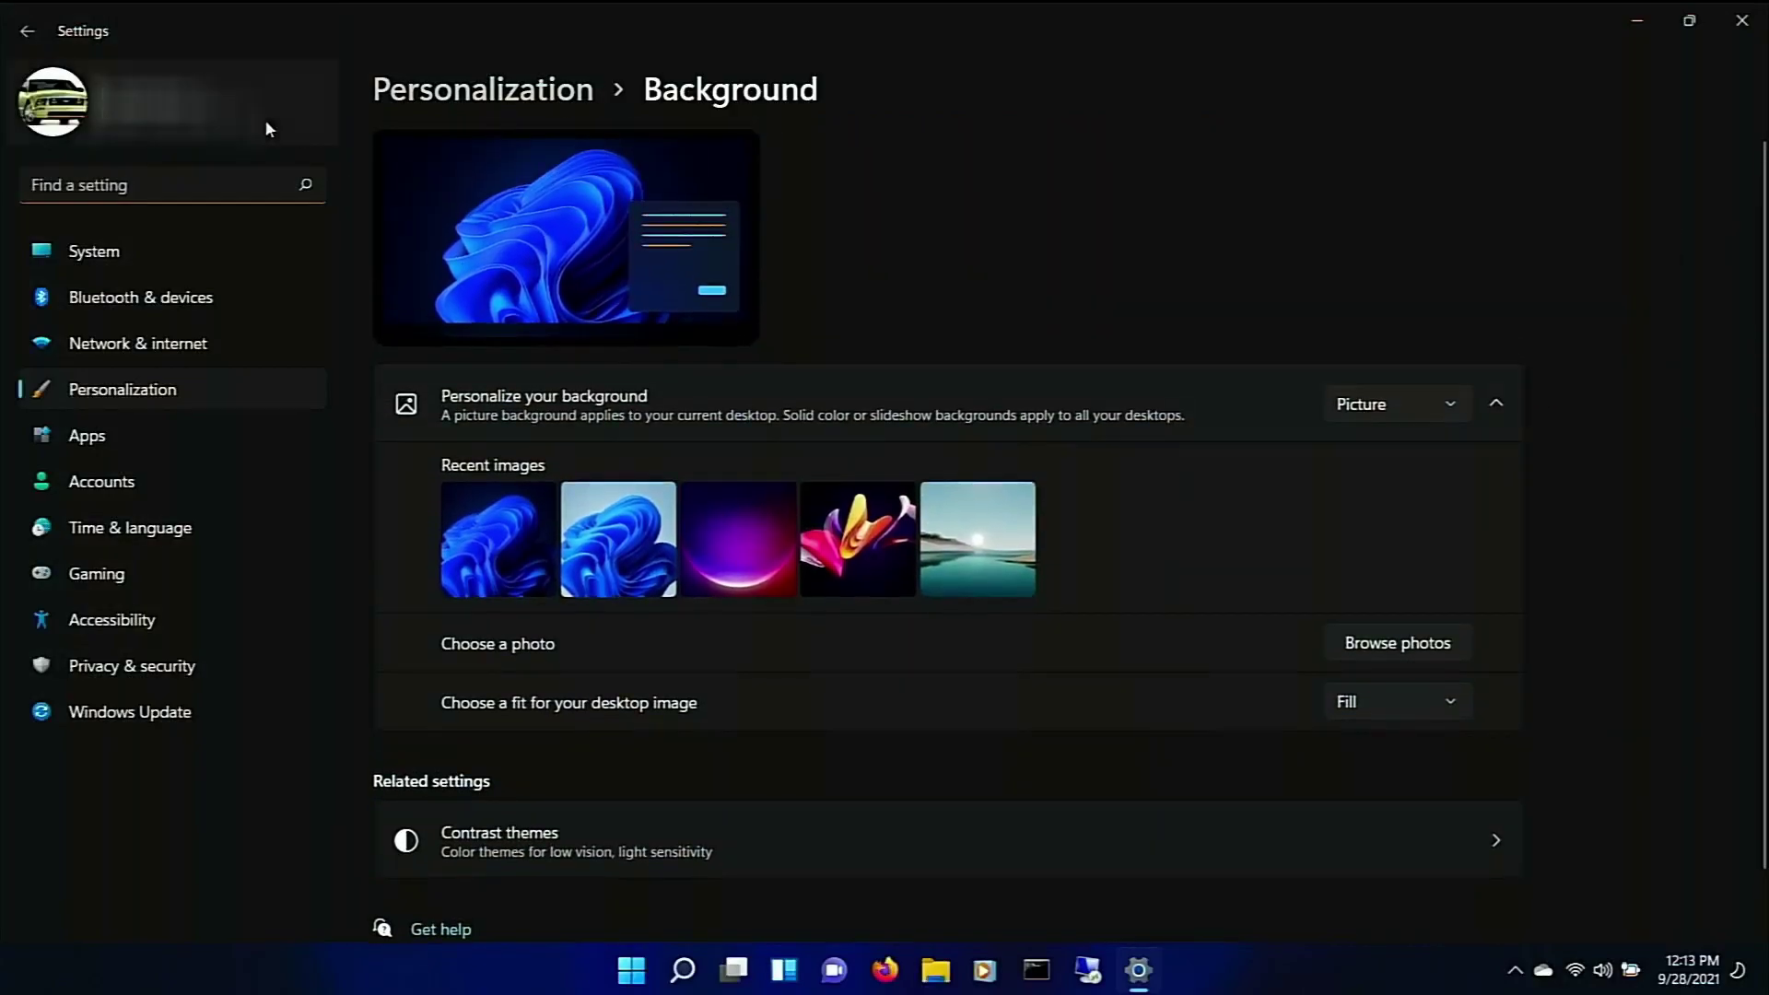
pyautogui.click(28, 30)
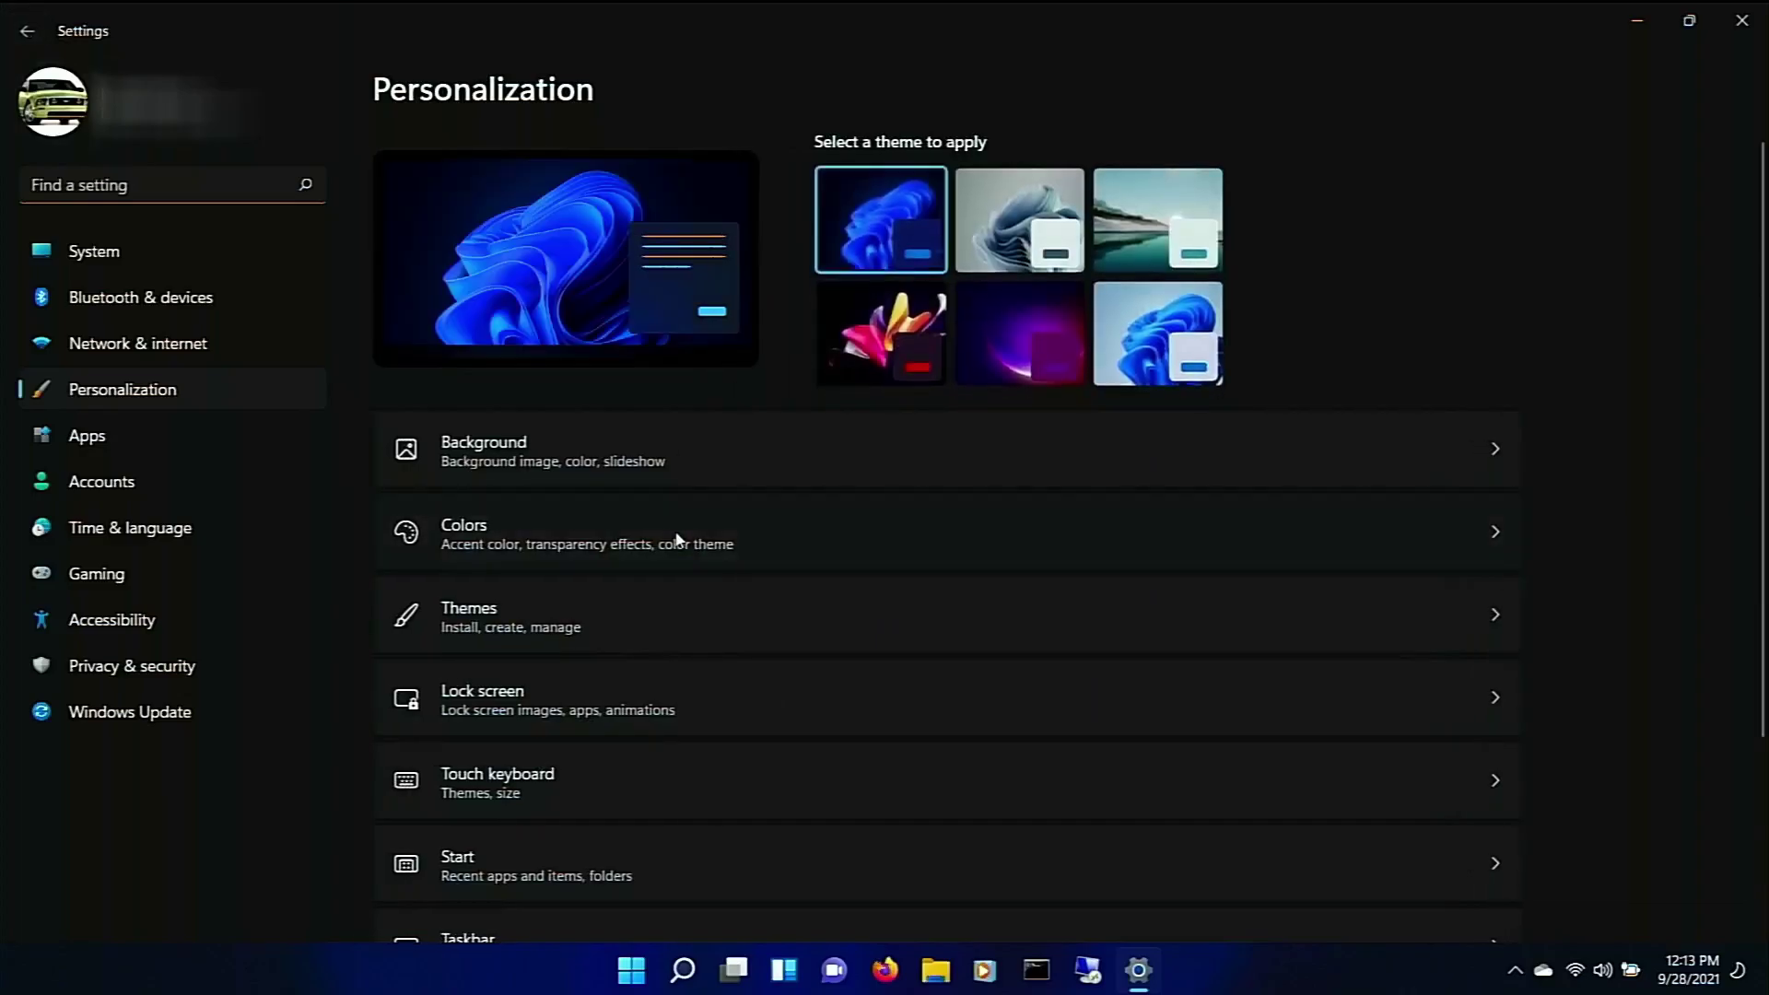
# Step: Look over the Colors settings, then scroll down the Personalization page
pyautogui.click(679, 540)
pyautogui.scroll(-6, 912, 557)
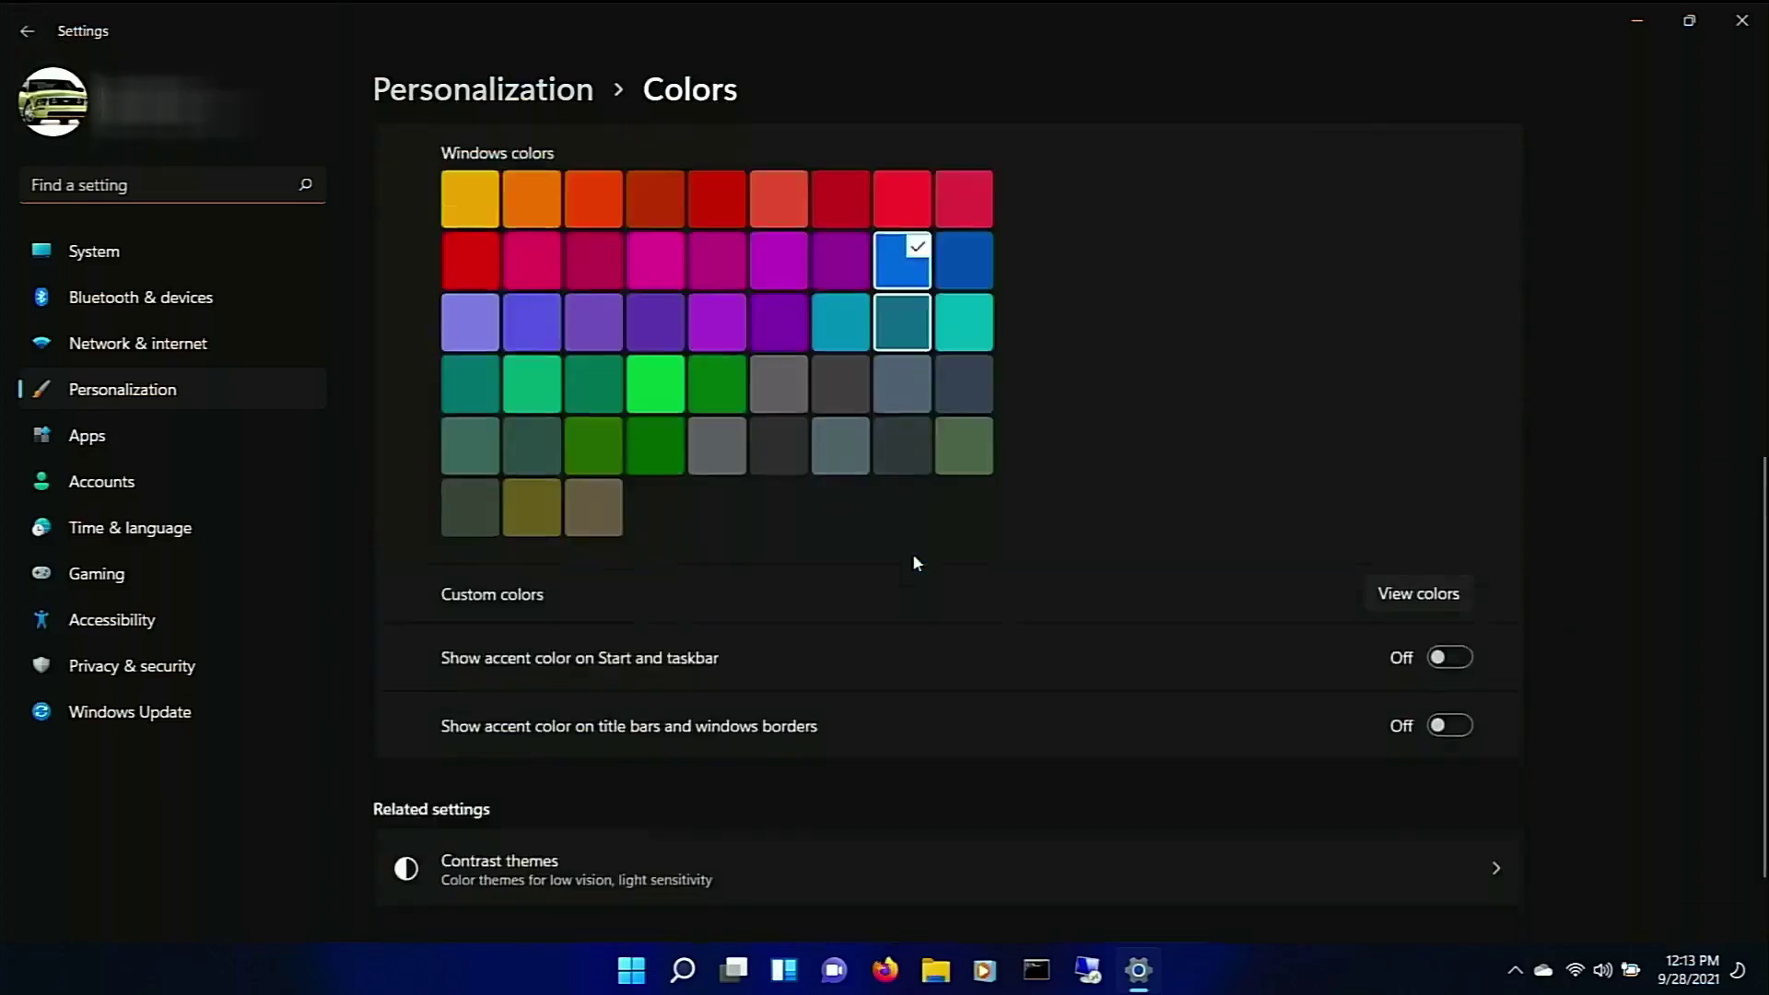
pyautogui.scroll(6, 912, 562)
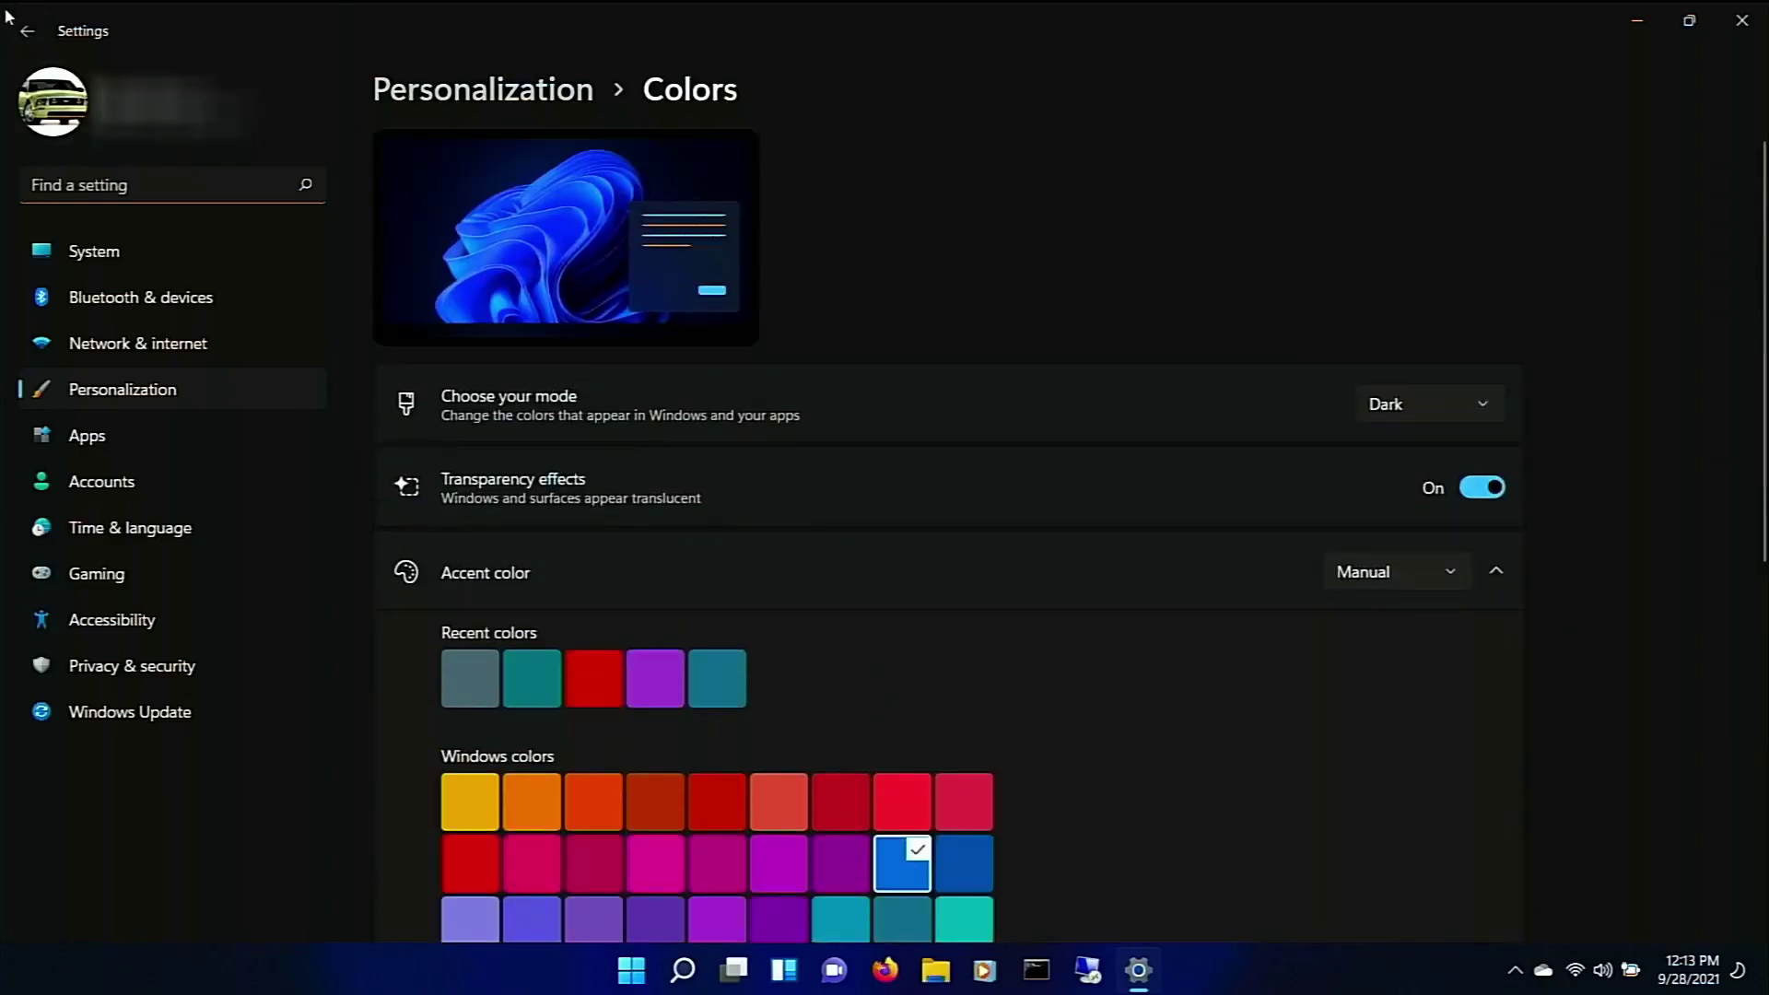
pyautogui.click(28, 31)
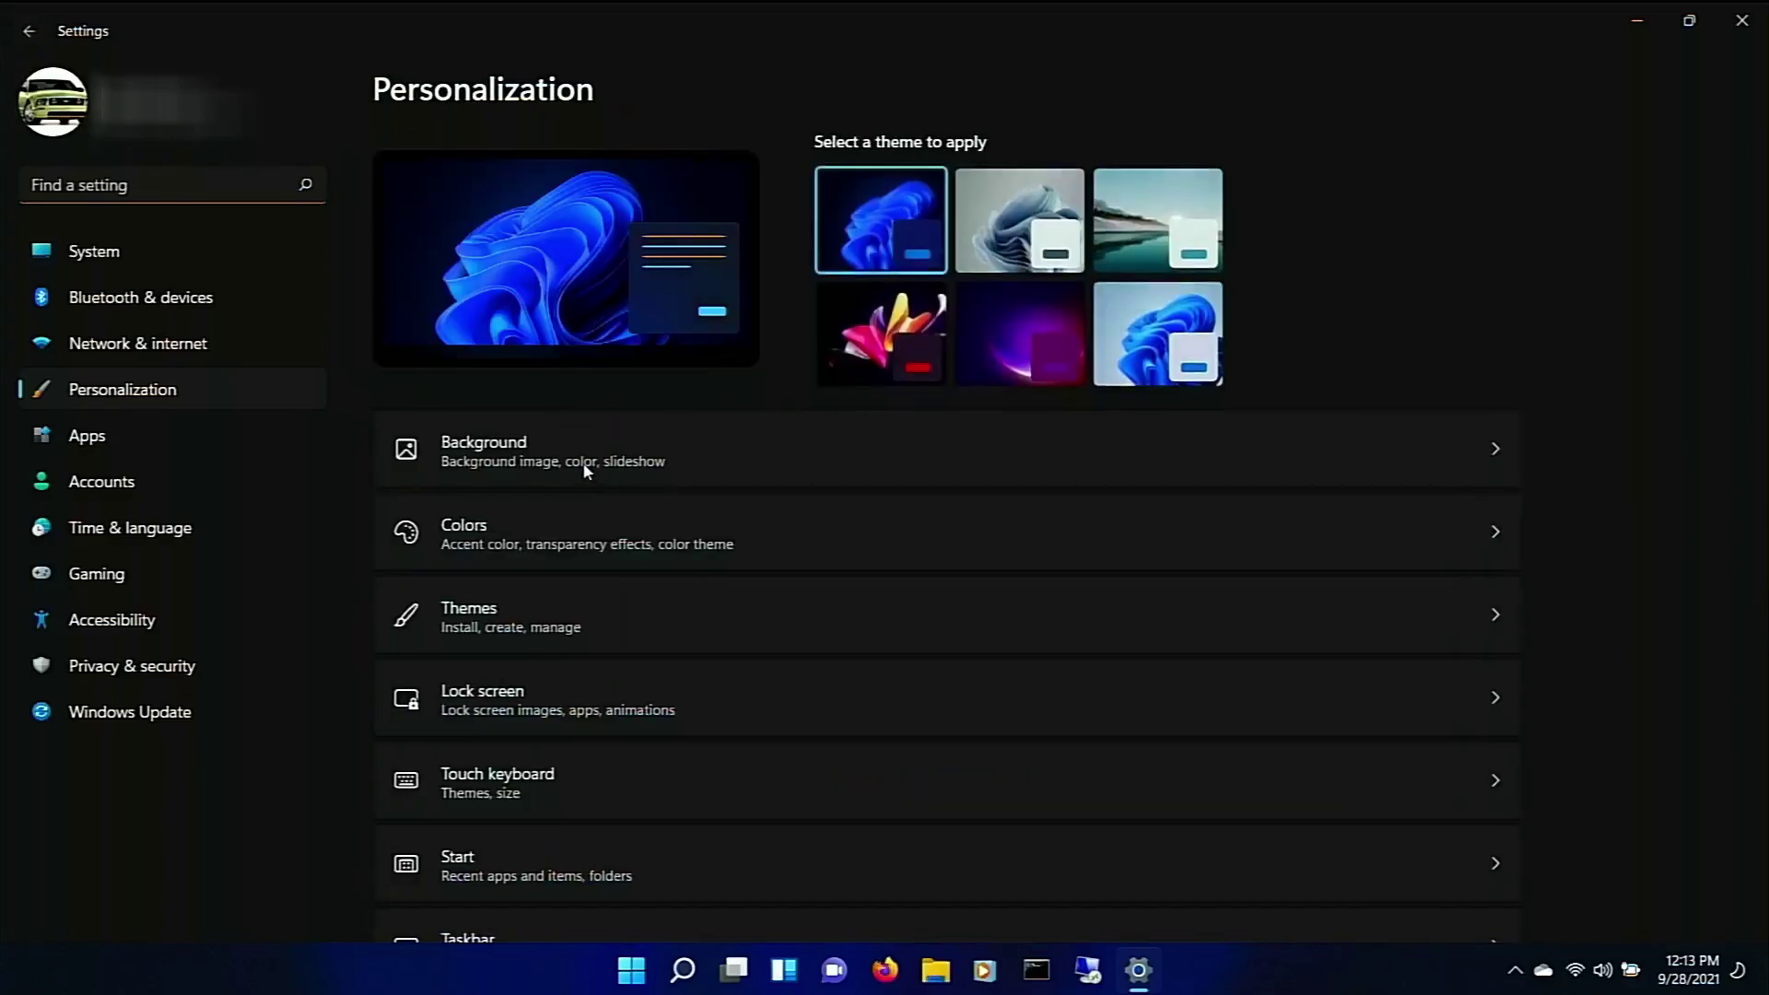
pyautogui.scroll(-3, 702, 736)
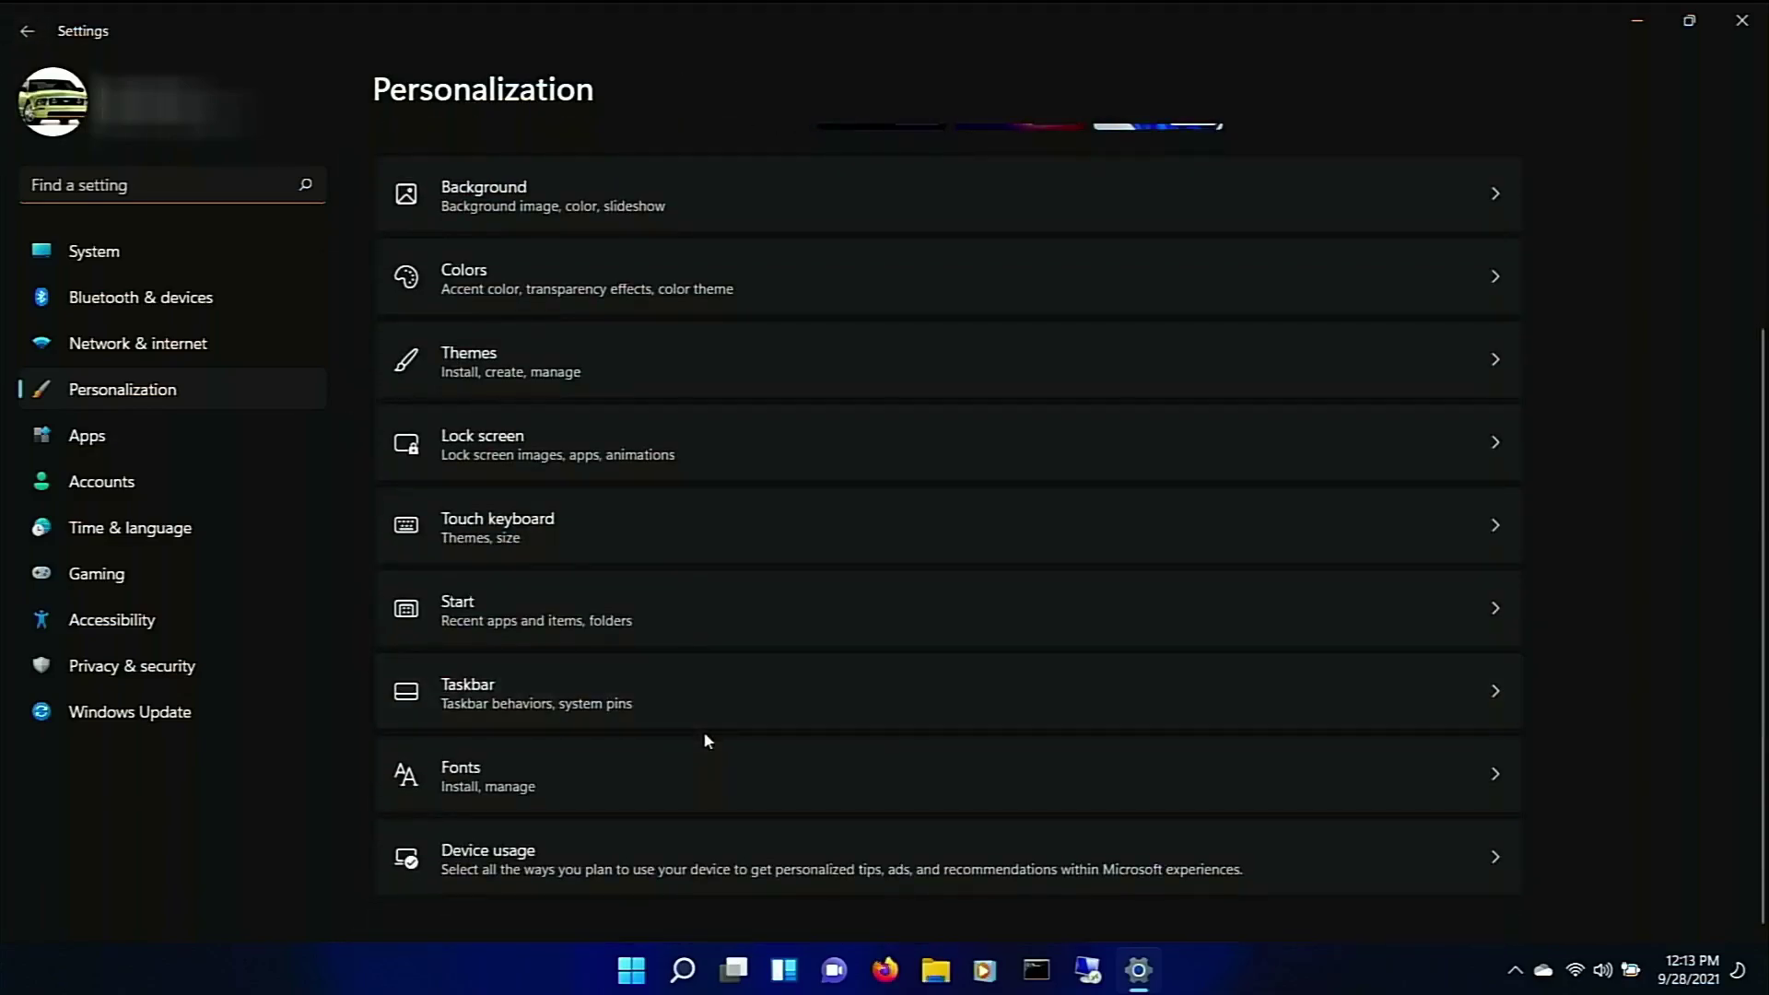
# Step: In Start settings, show the Documents folder next to the power button
pyautogui.click(702, 620)
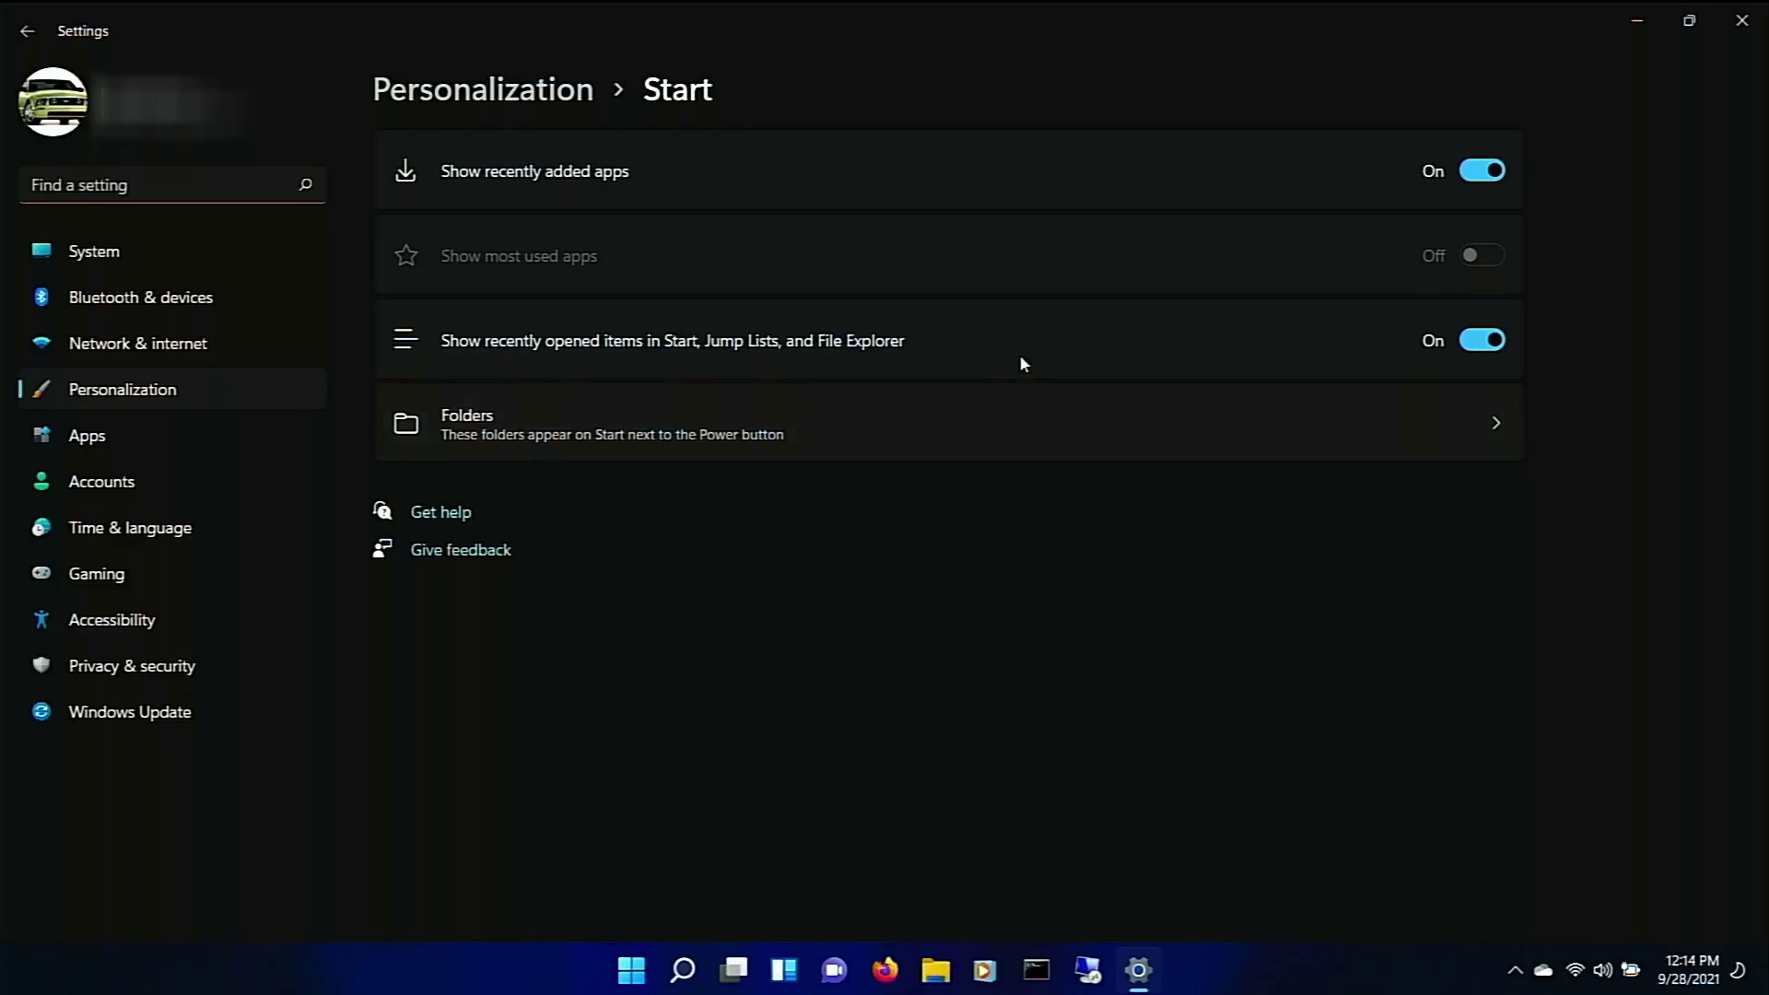
pyautogui.click(995, 442)
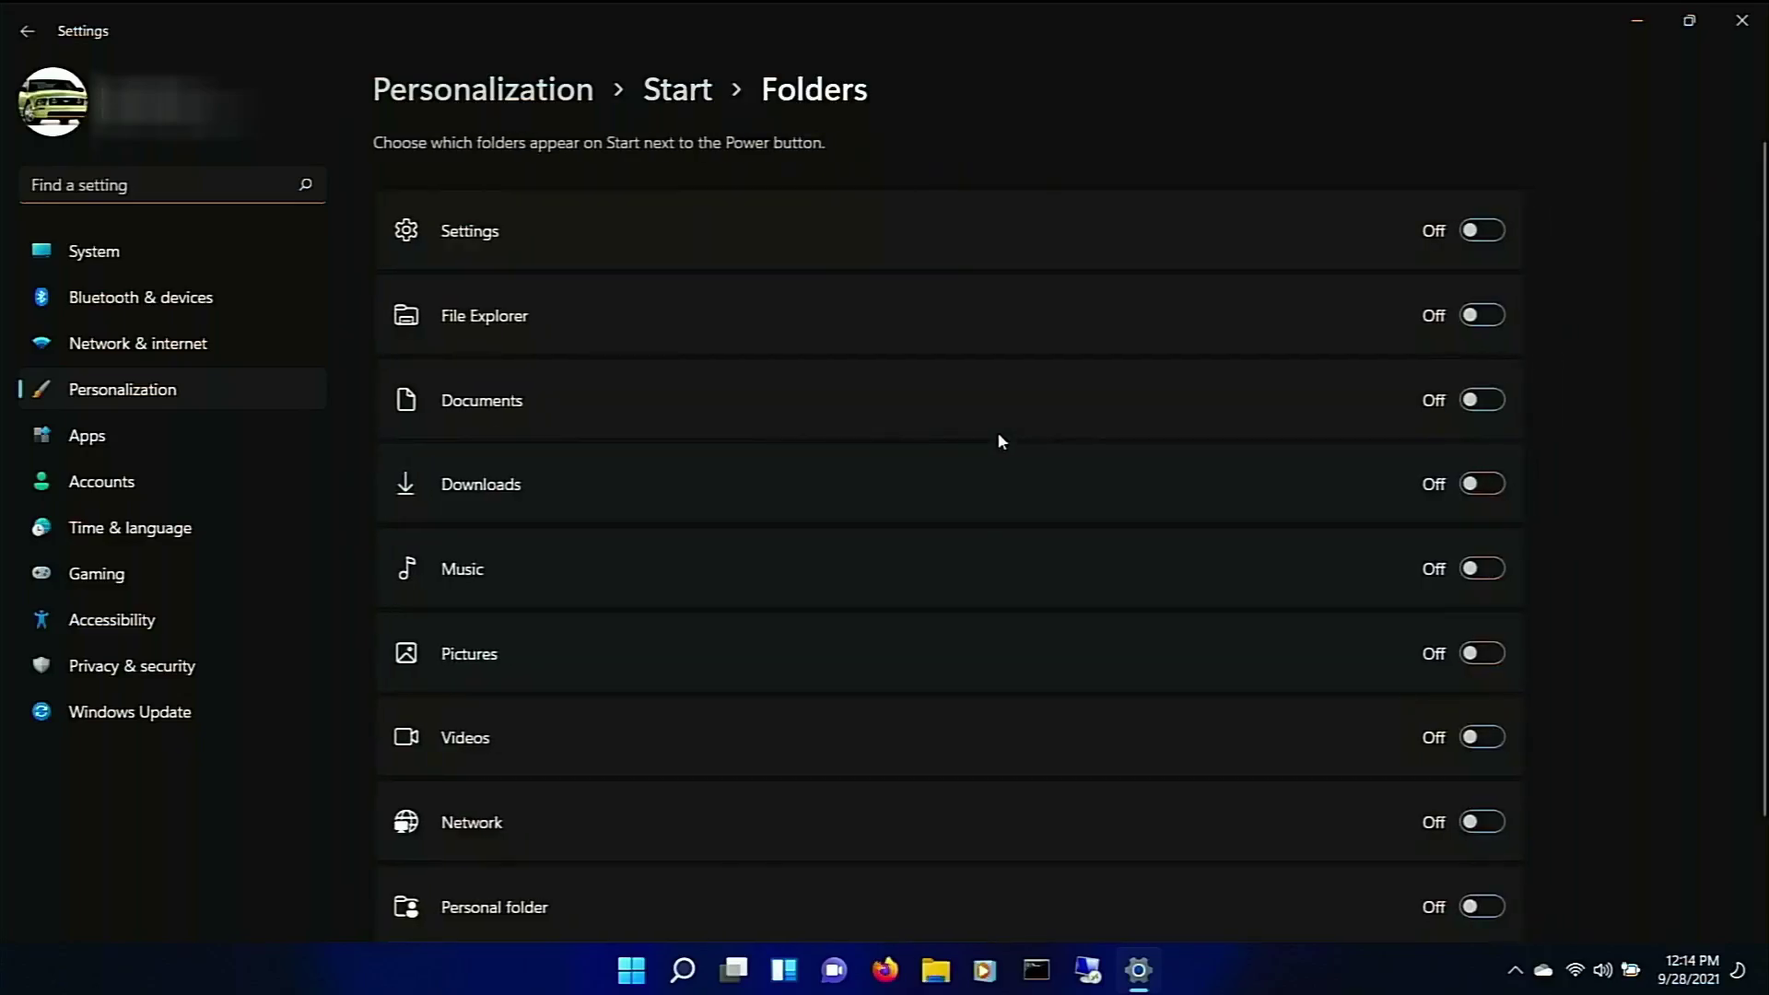
pyautogui.click(1433, 394)
pyautogui.scroll(-2, 1291, 515)
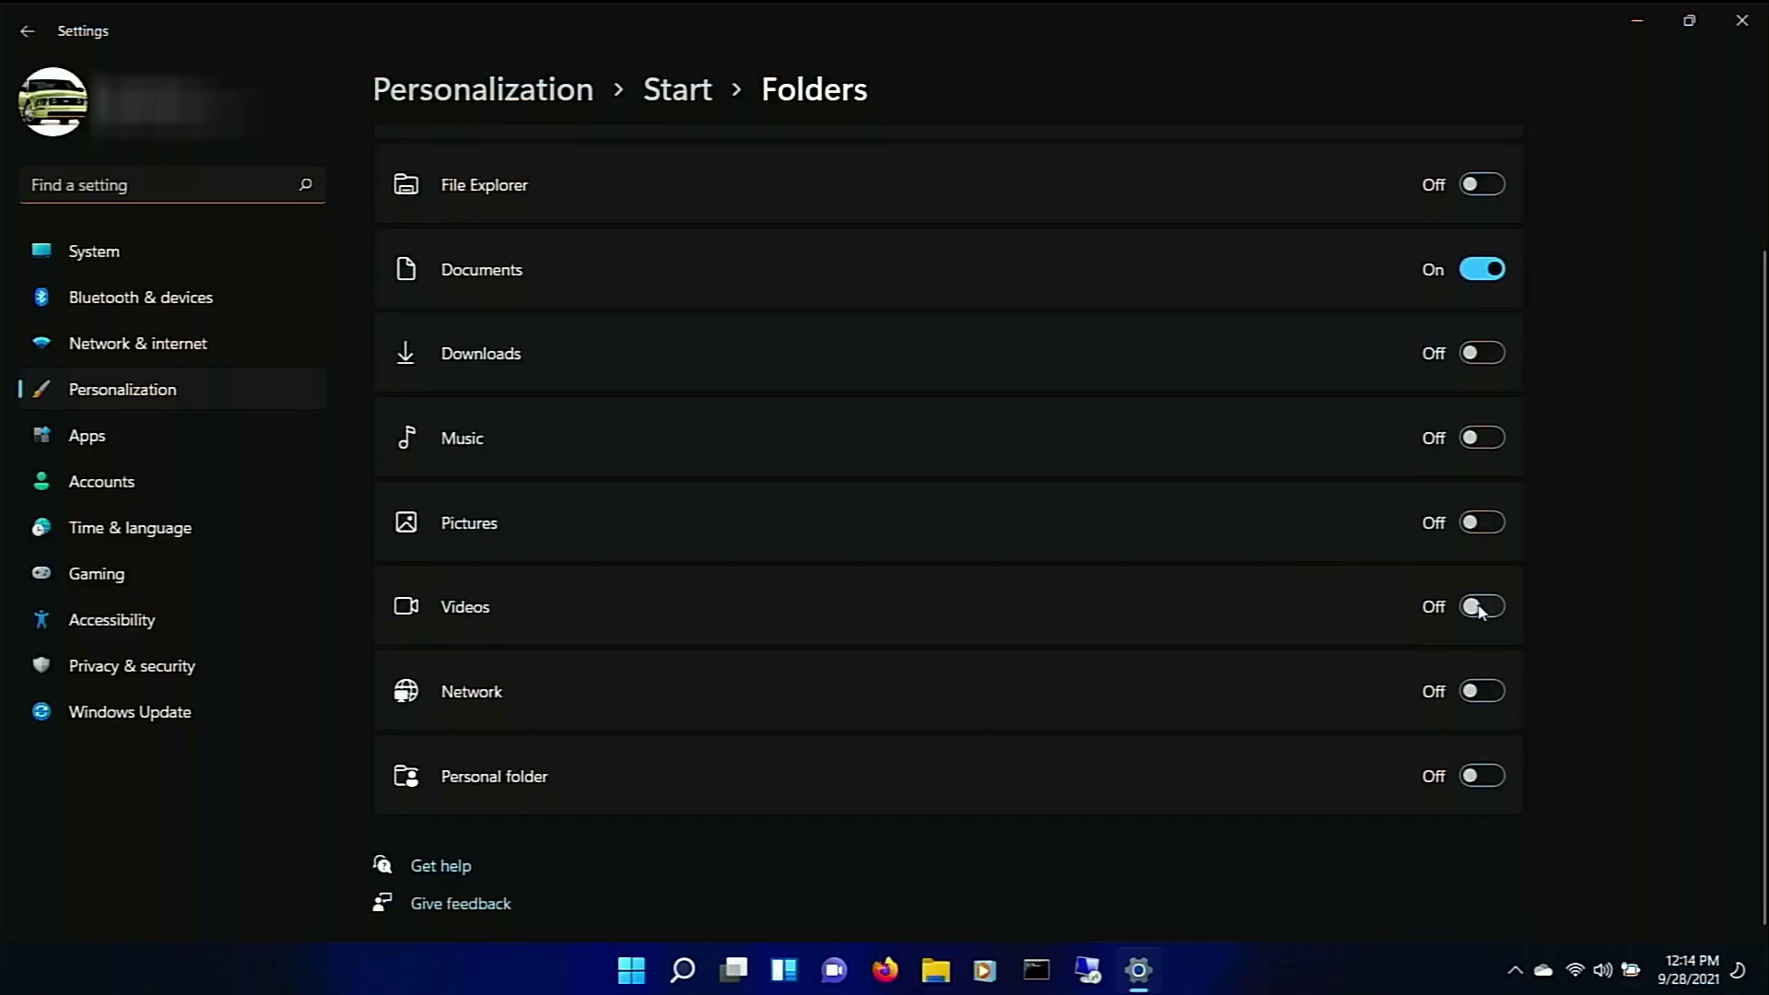
# Step: Also turn on Network and Settings on Start, keep Pictures off, and check the Start menu
pyautogui.click(1485, 525)
pyautogui.click(1483, 526)
pyautogui.click(1482, 691)
pyautogui.scroll(2, 1319, 672)
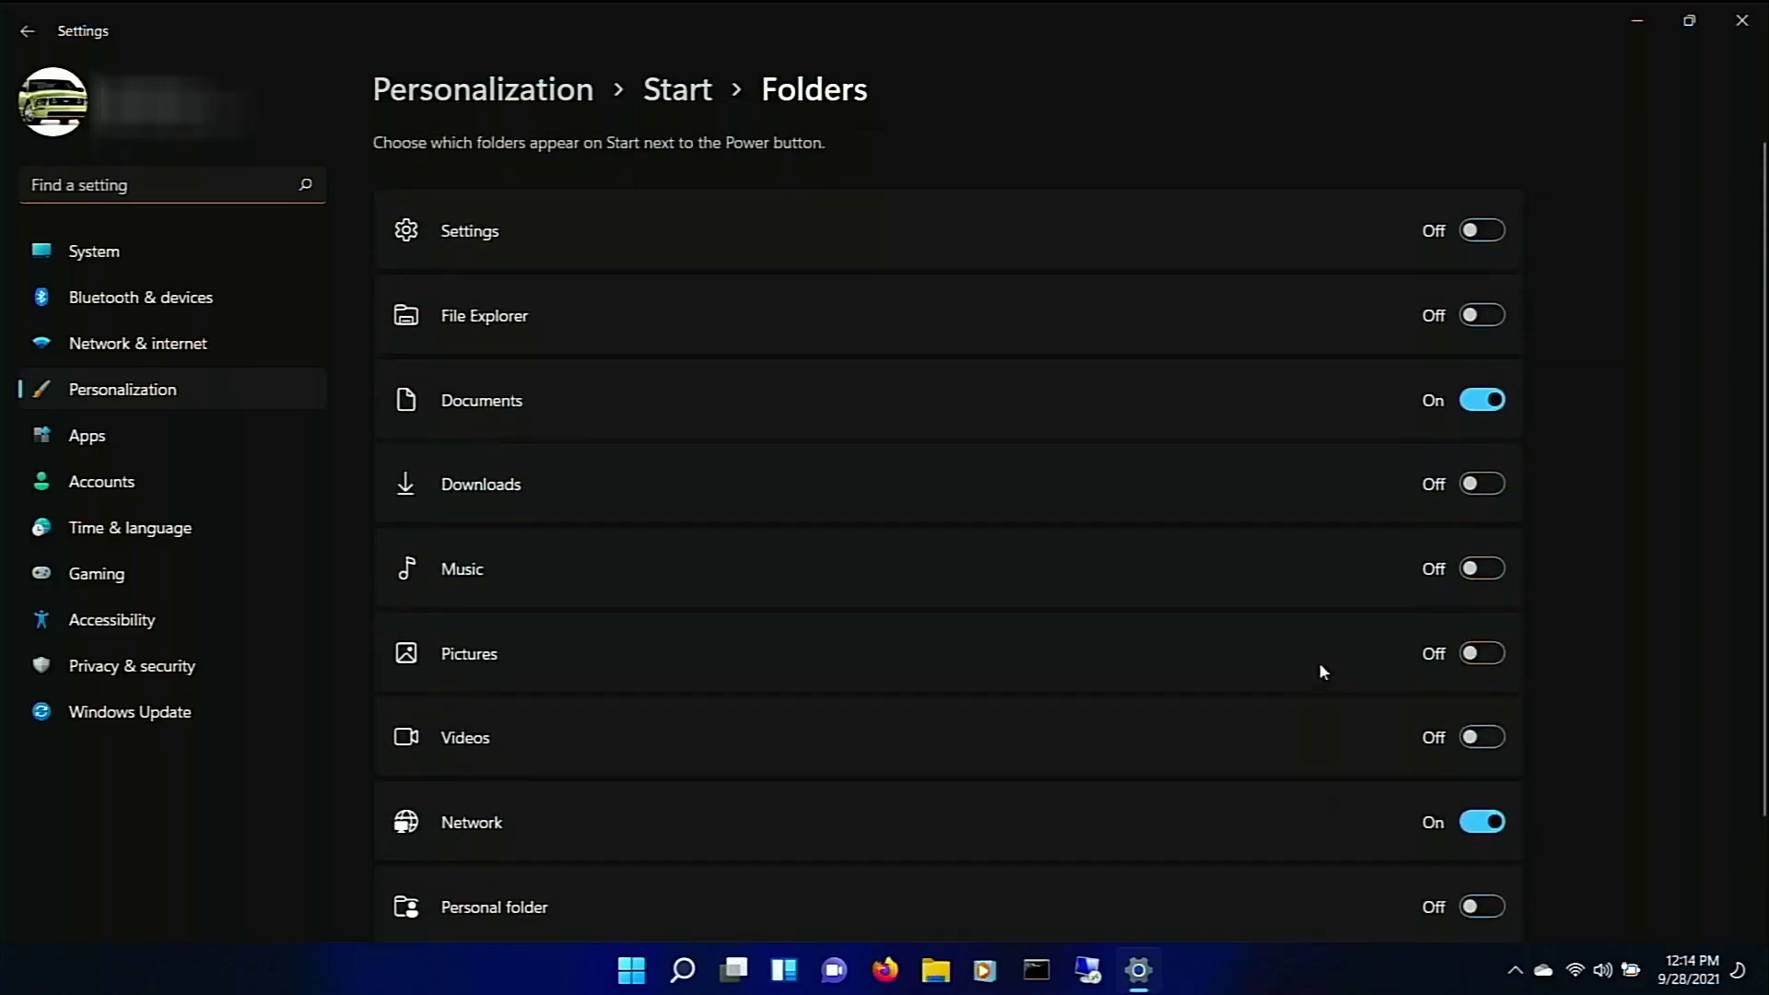
pyautogui.click(1475, 232)
pyautogui.click(624, 968)
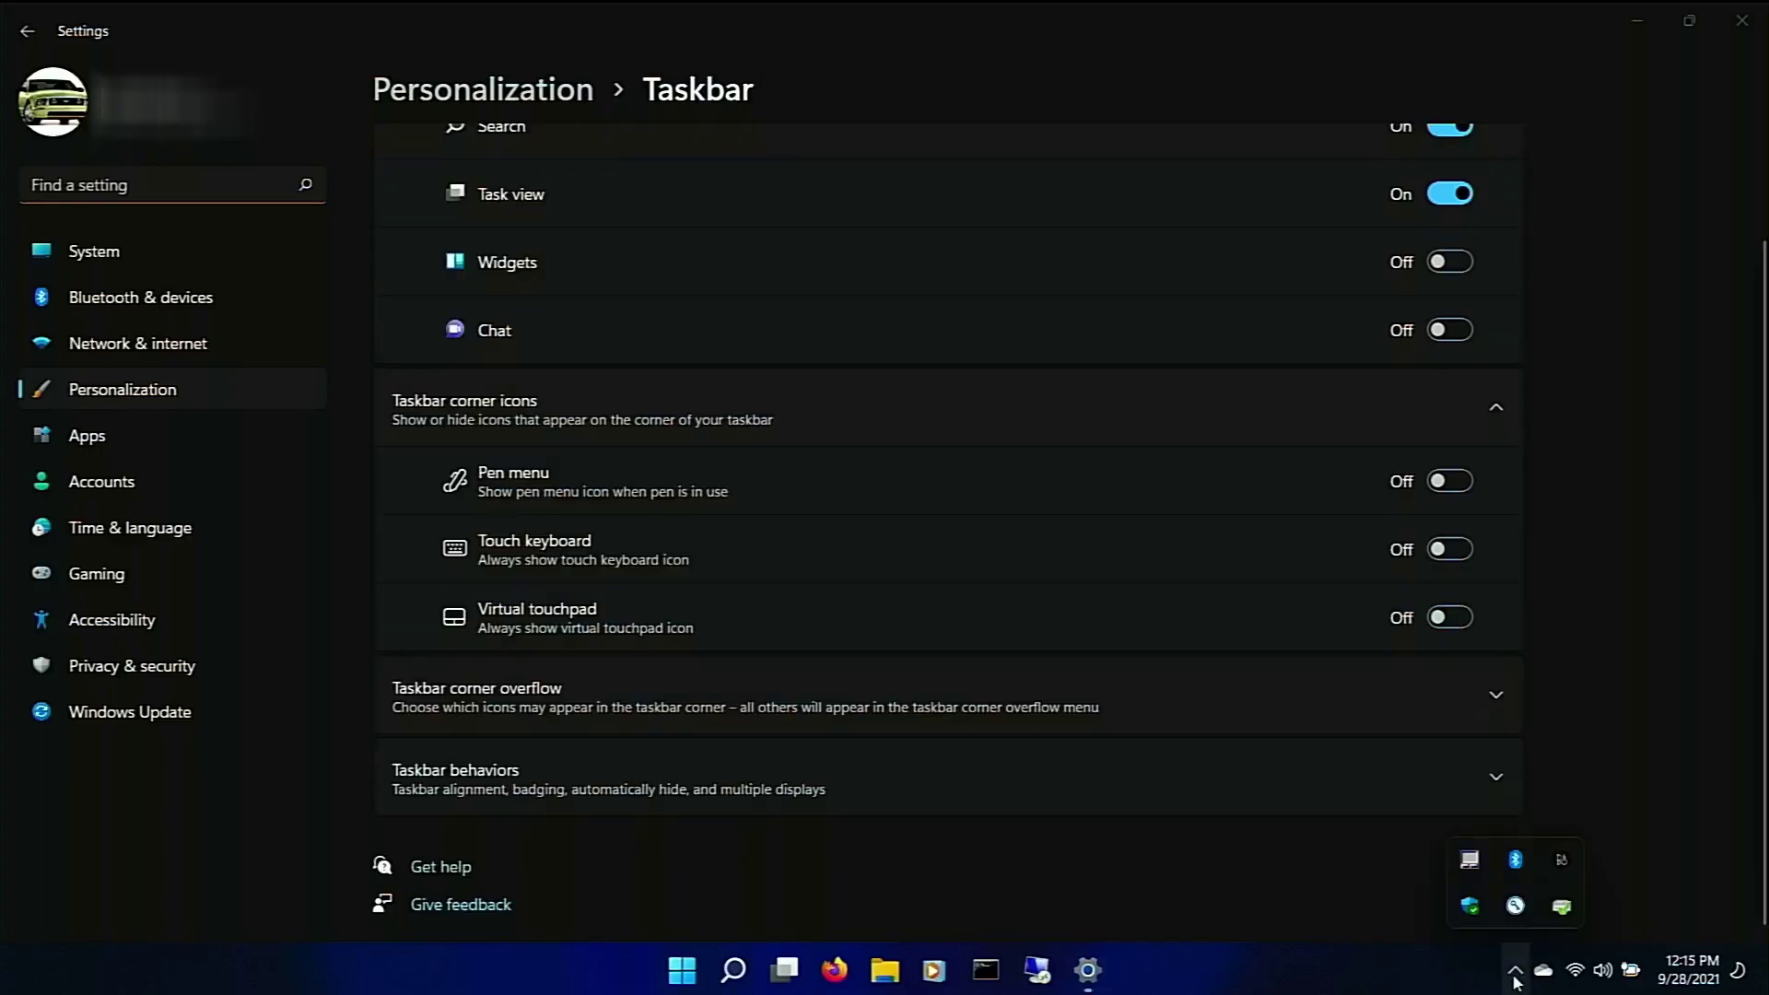
pyautogui.click(1516, 974)
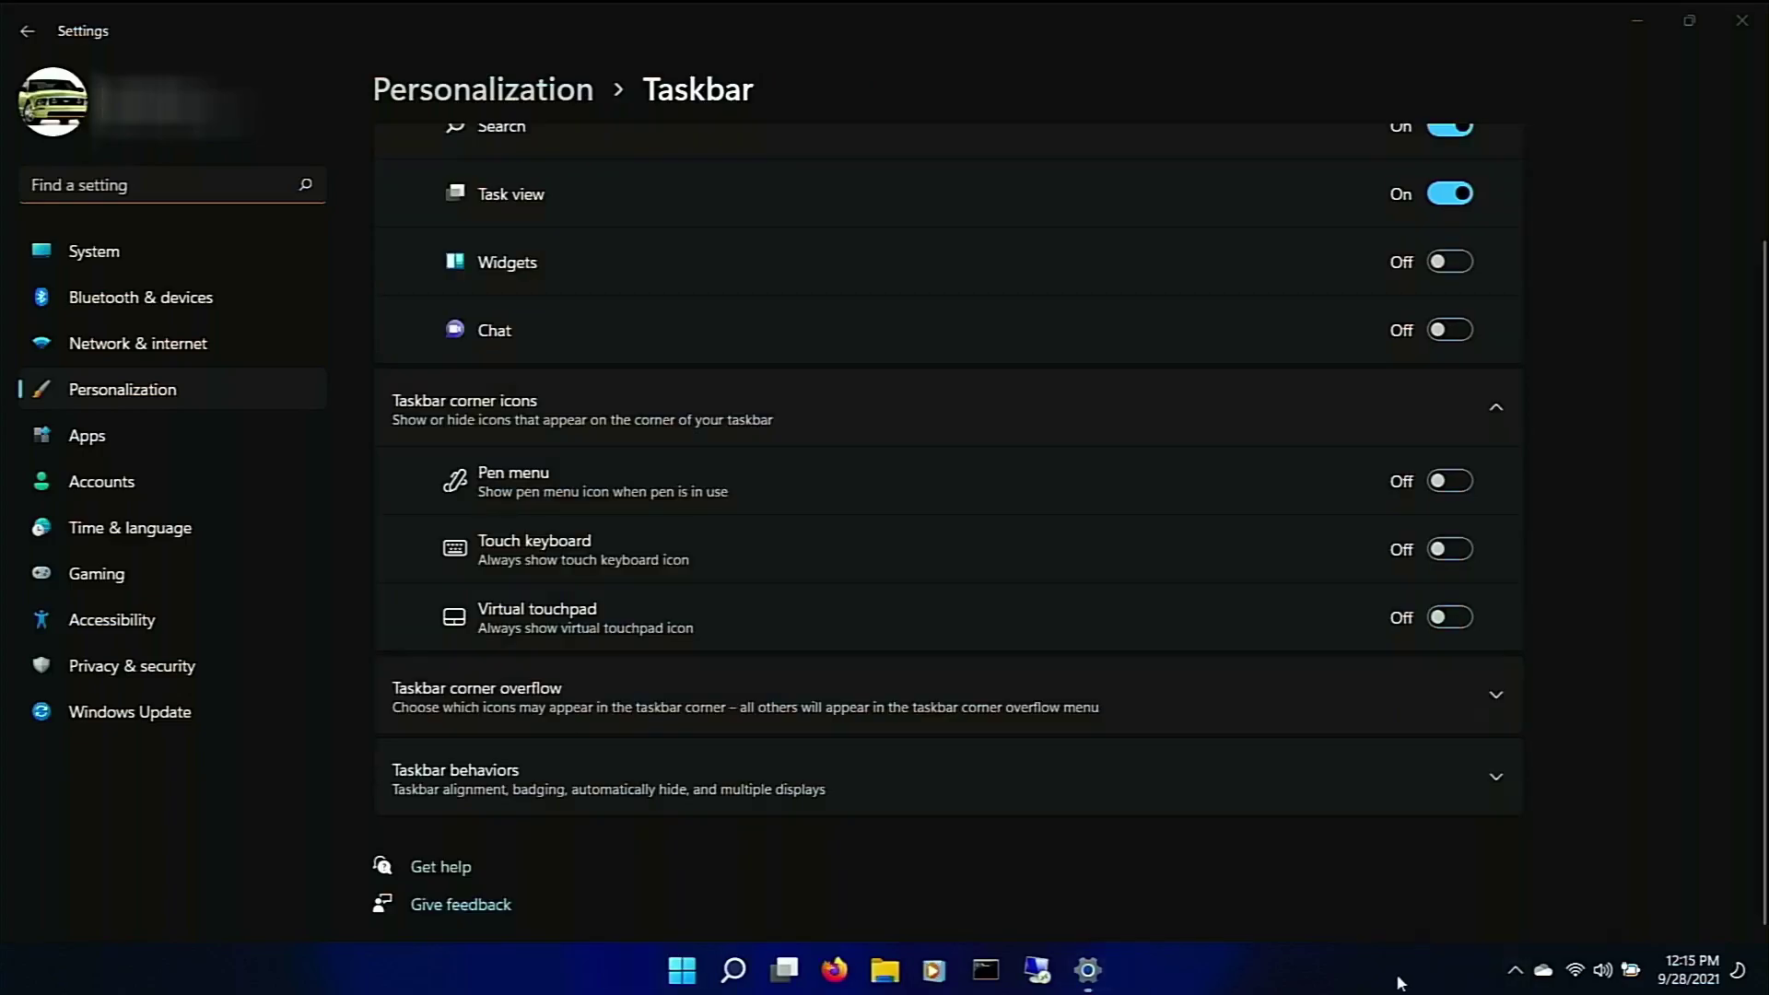
# Step: Switch Microsoft OneDrive off in the taskbar corner overflow list
pyautogui.click(539, 700)
pyautogui.scroll(-5, 783, 578)
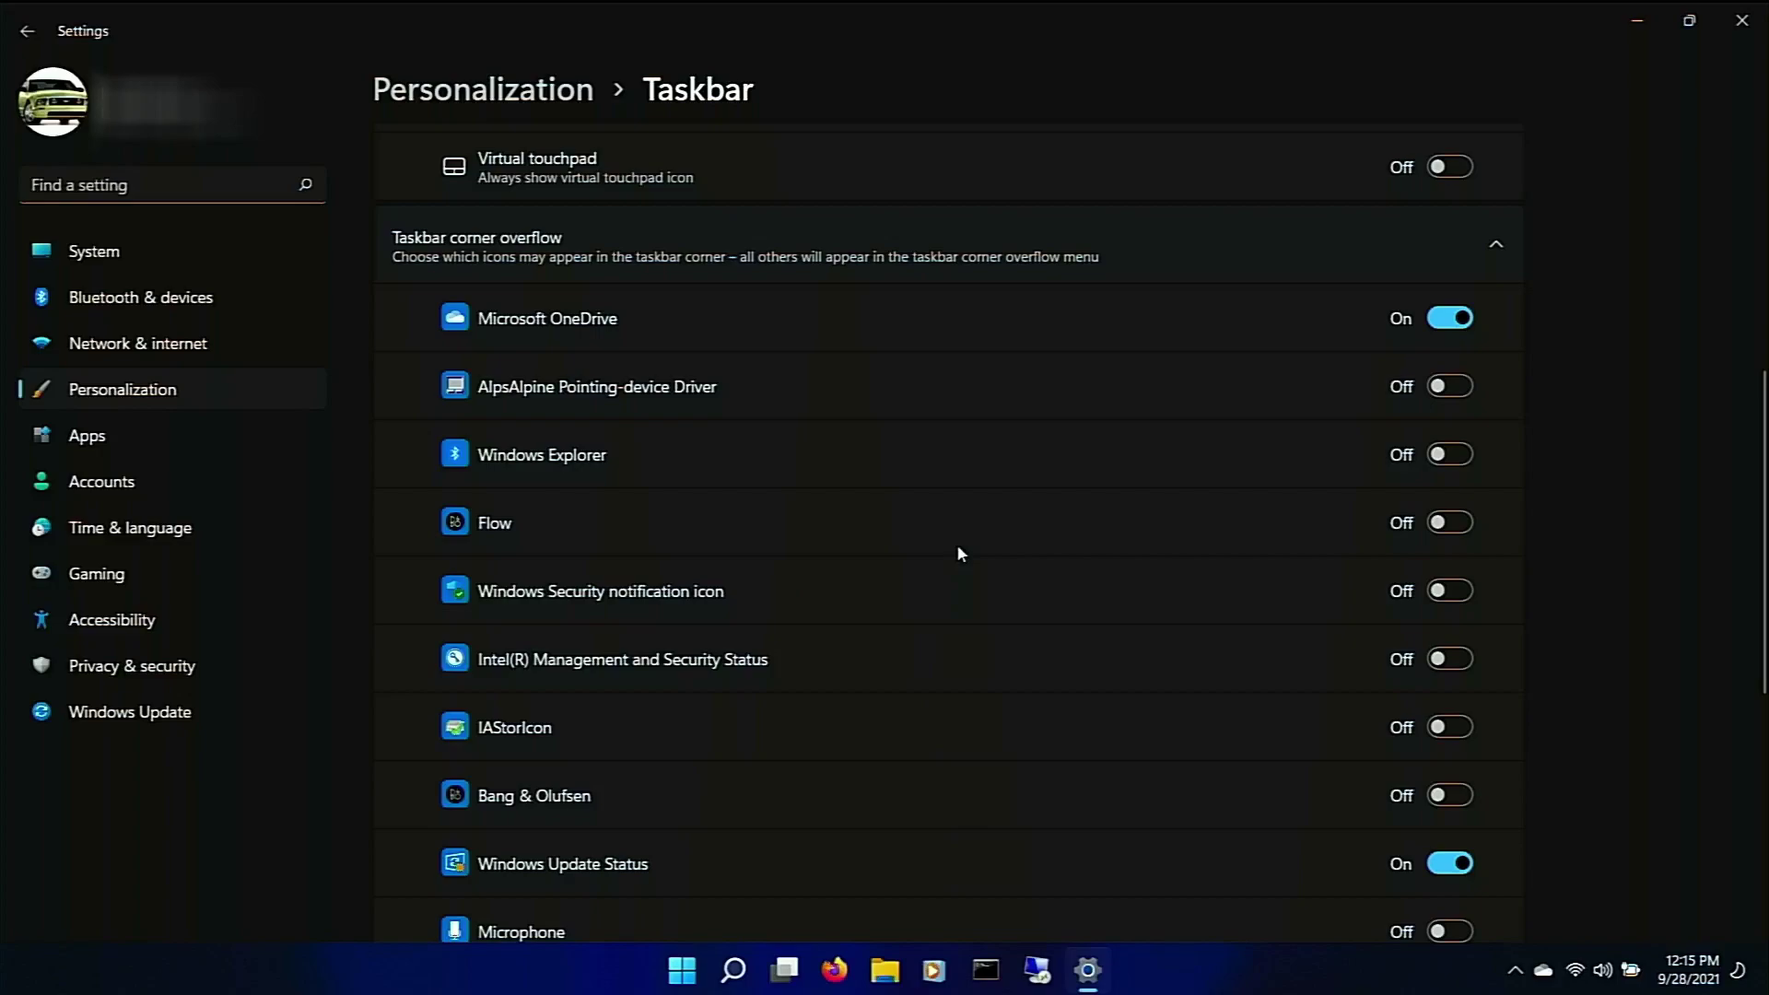
pyautogui.scroll(1, 1106, 687)
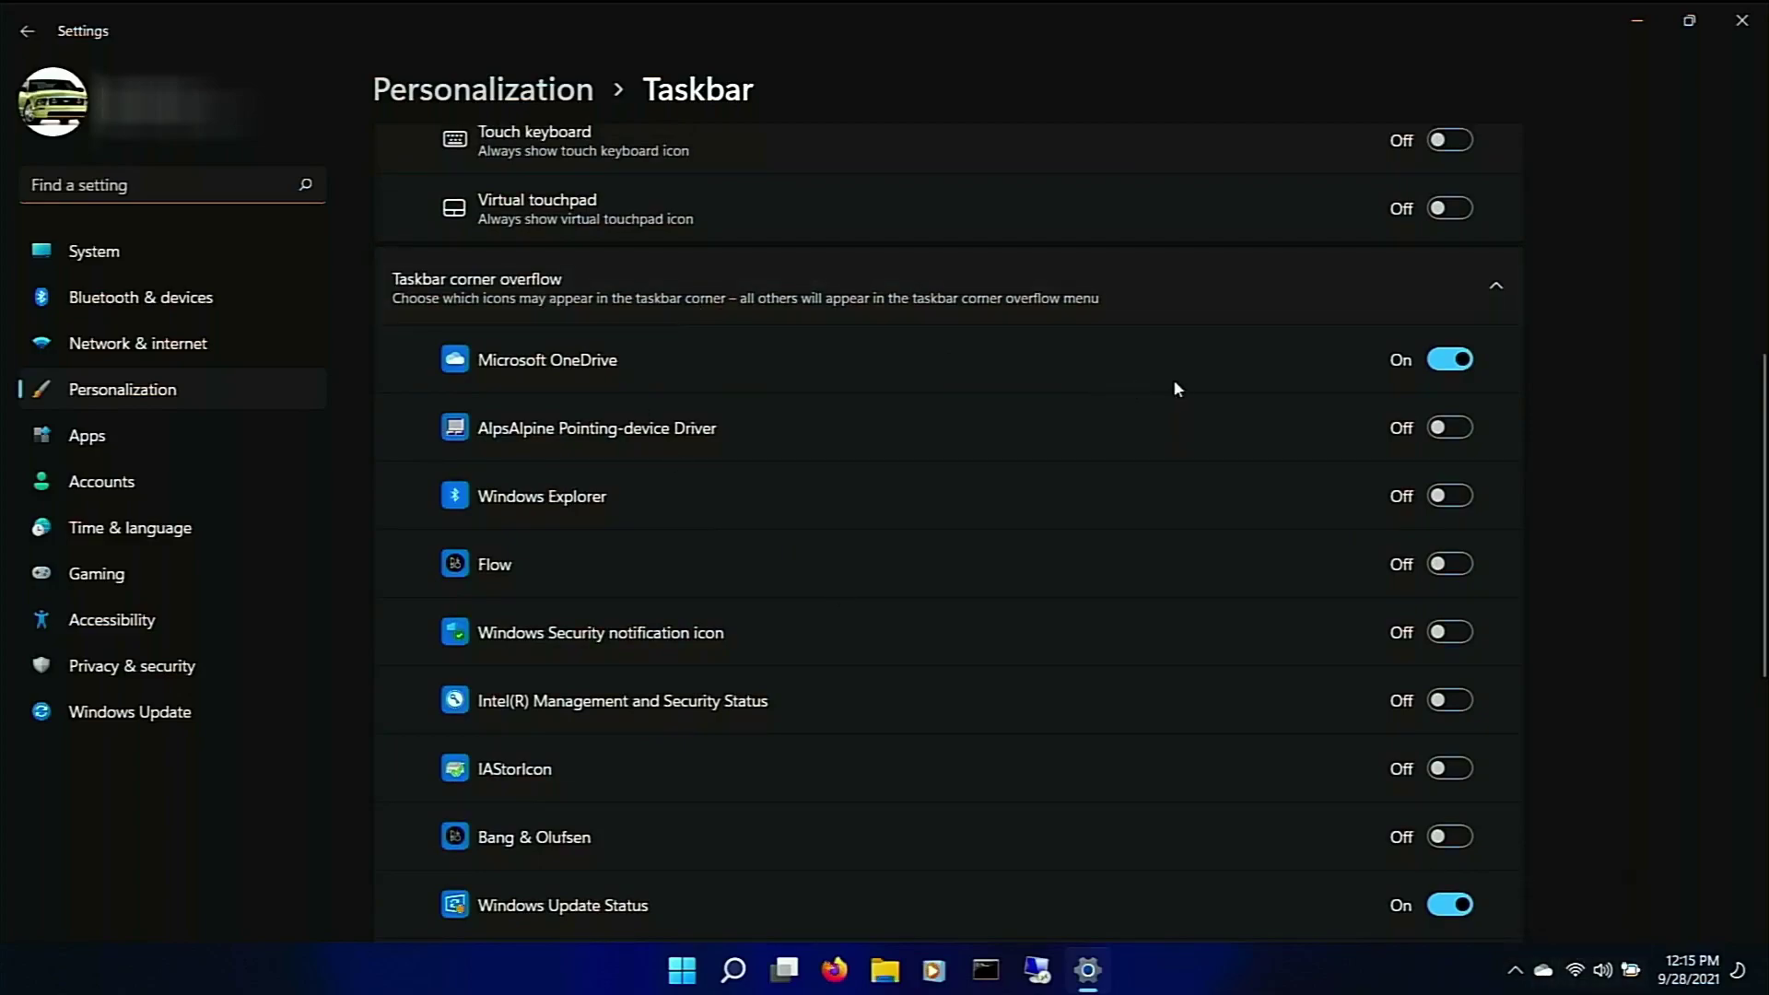
pyautogui.click(1450, 359)
pyautogui.scroll(-2, 1296, 502)
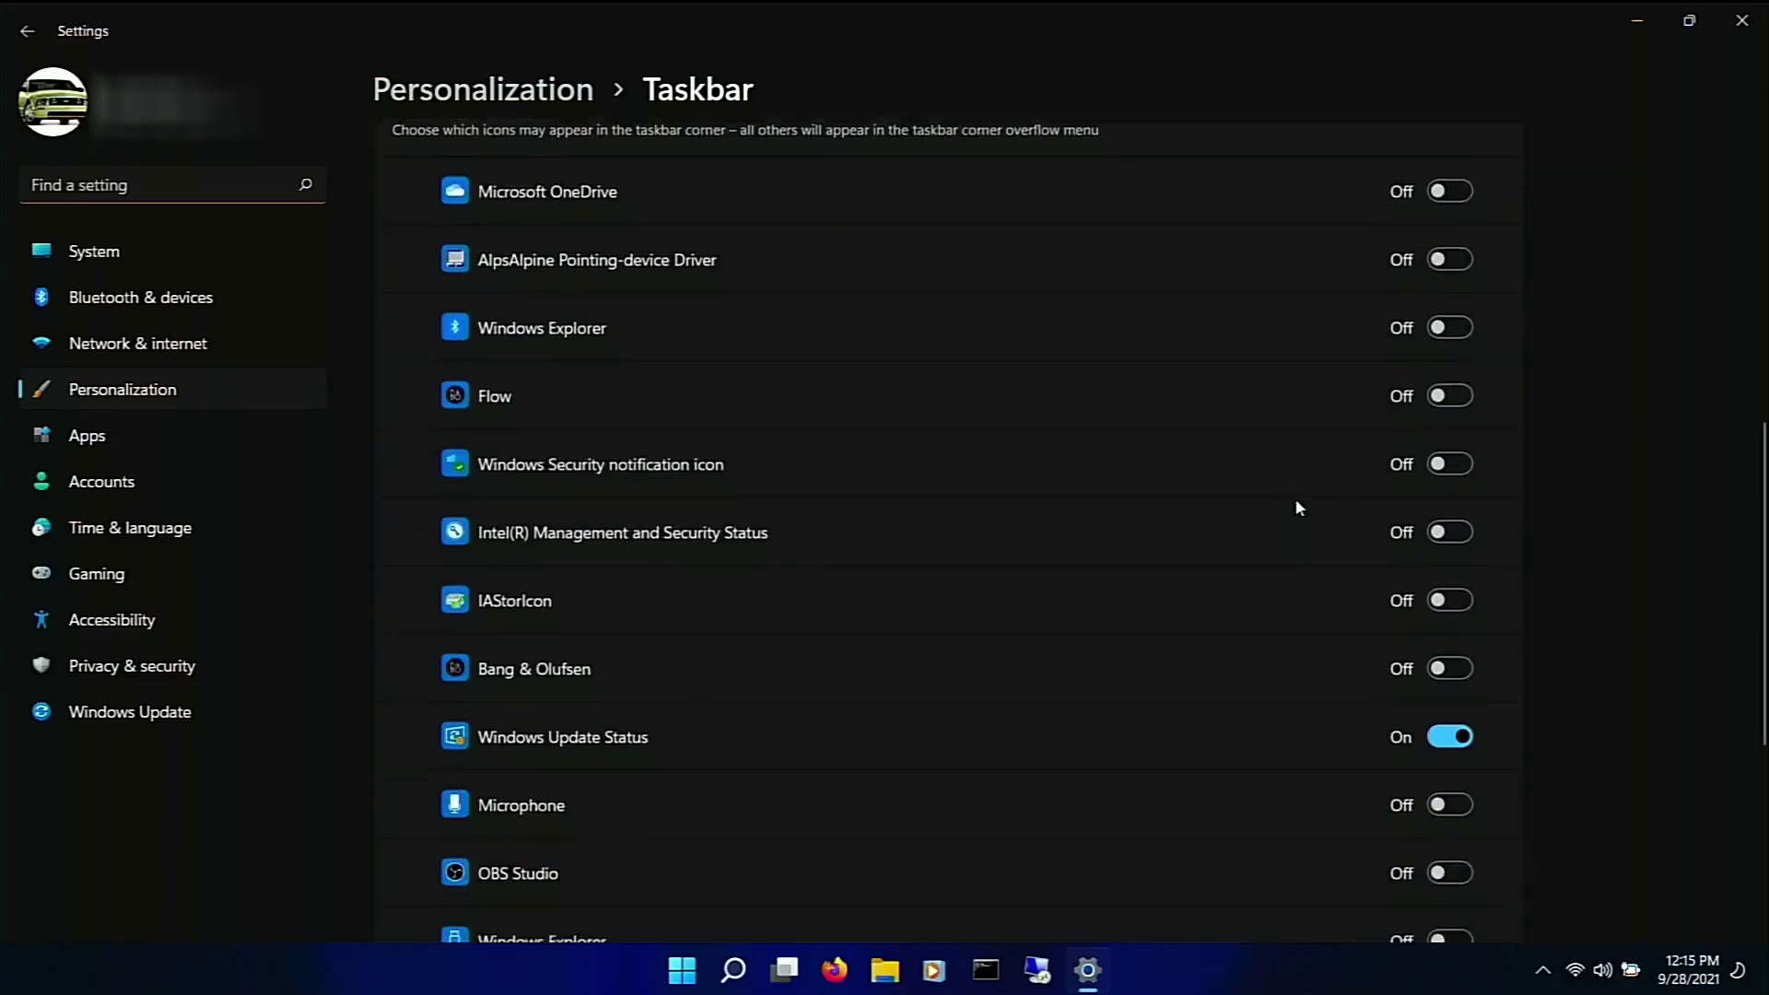
pyautogui.scroll(-1, 1295, 507)
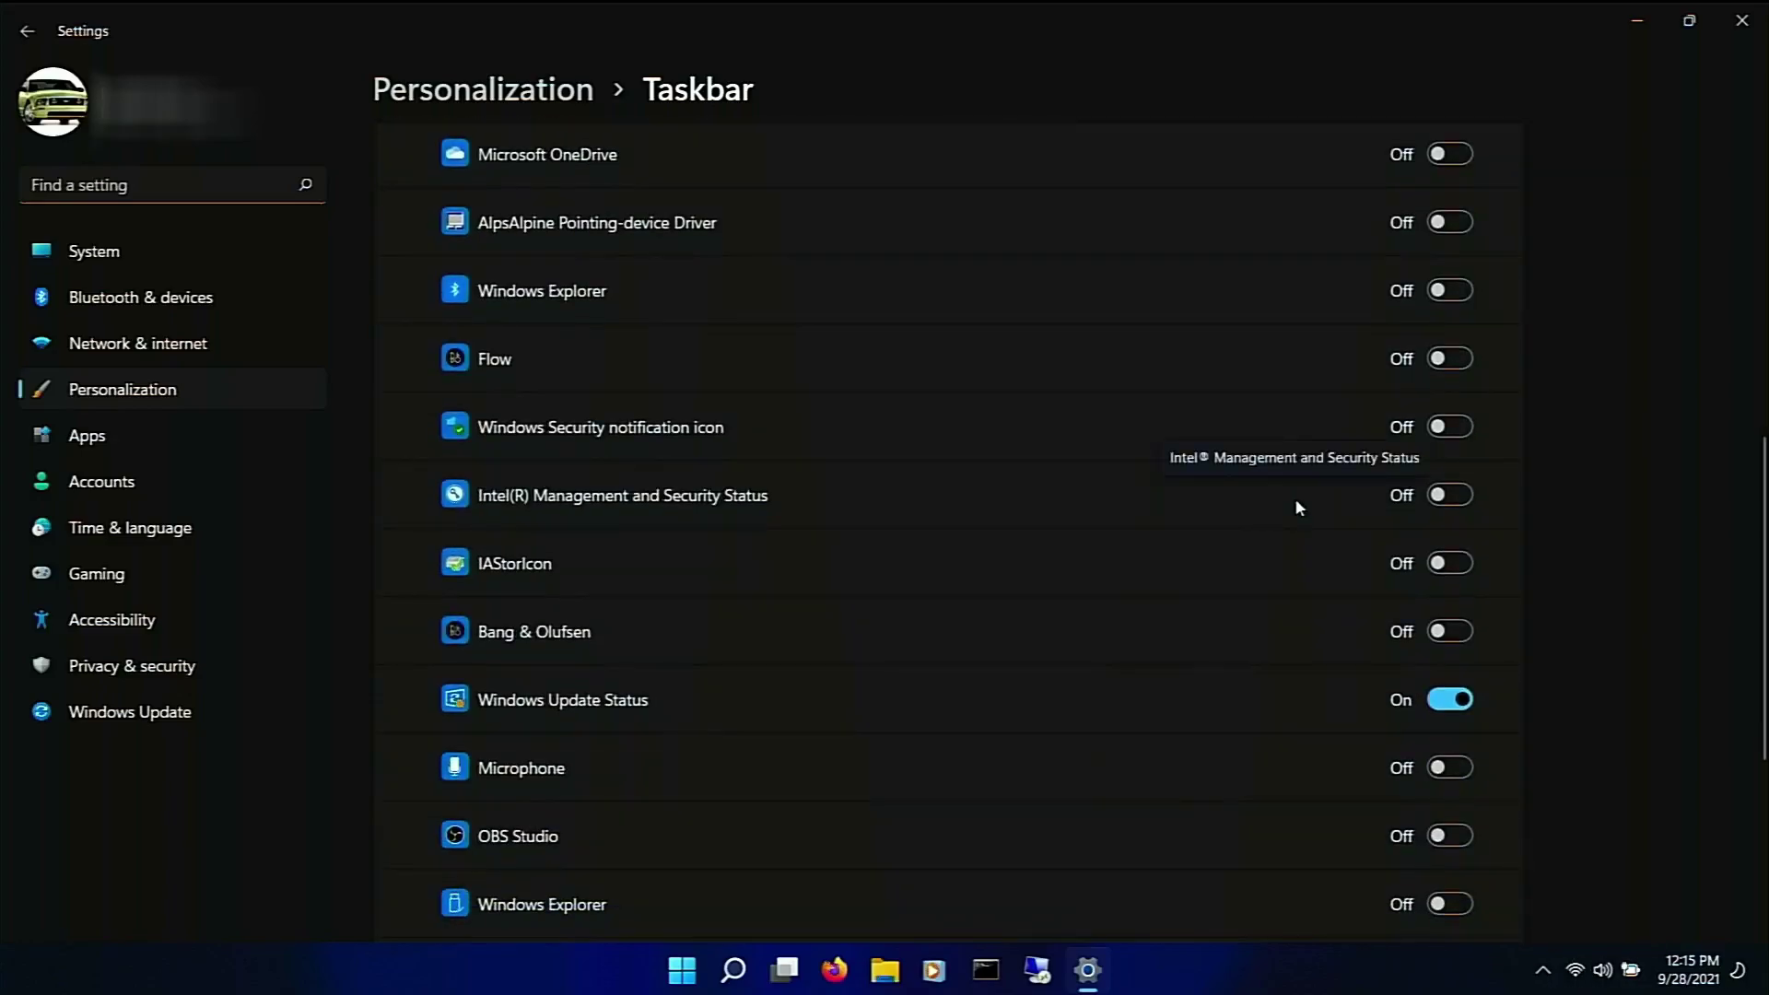
pyautogui.scroll(-5, 1298, 506)
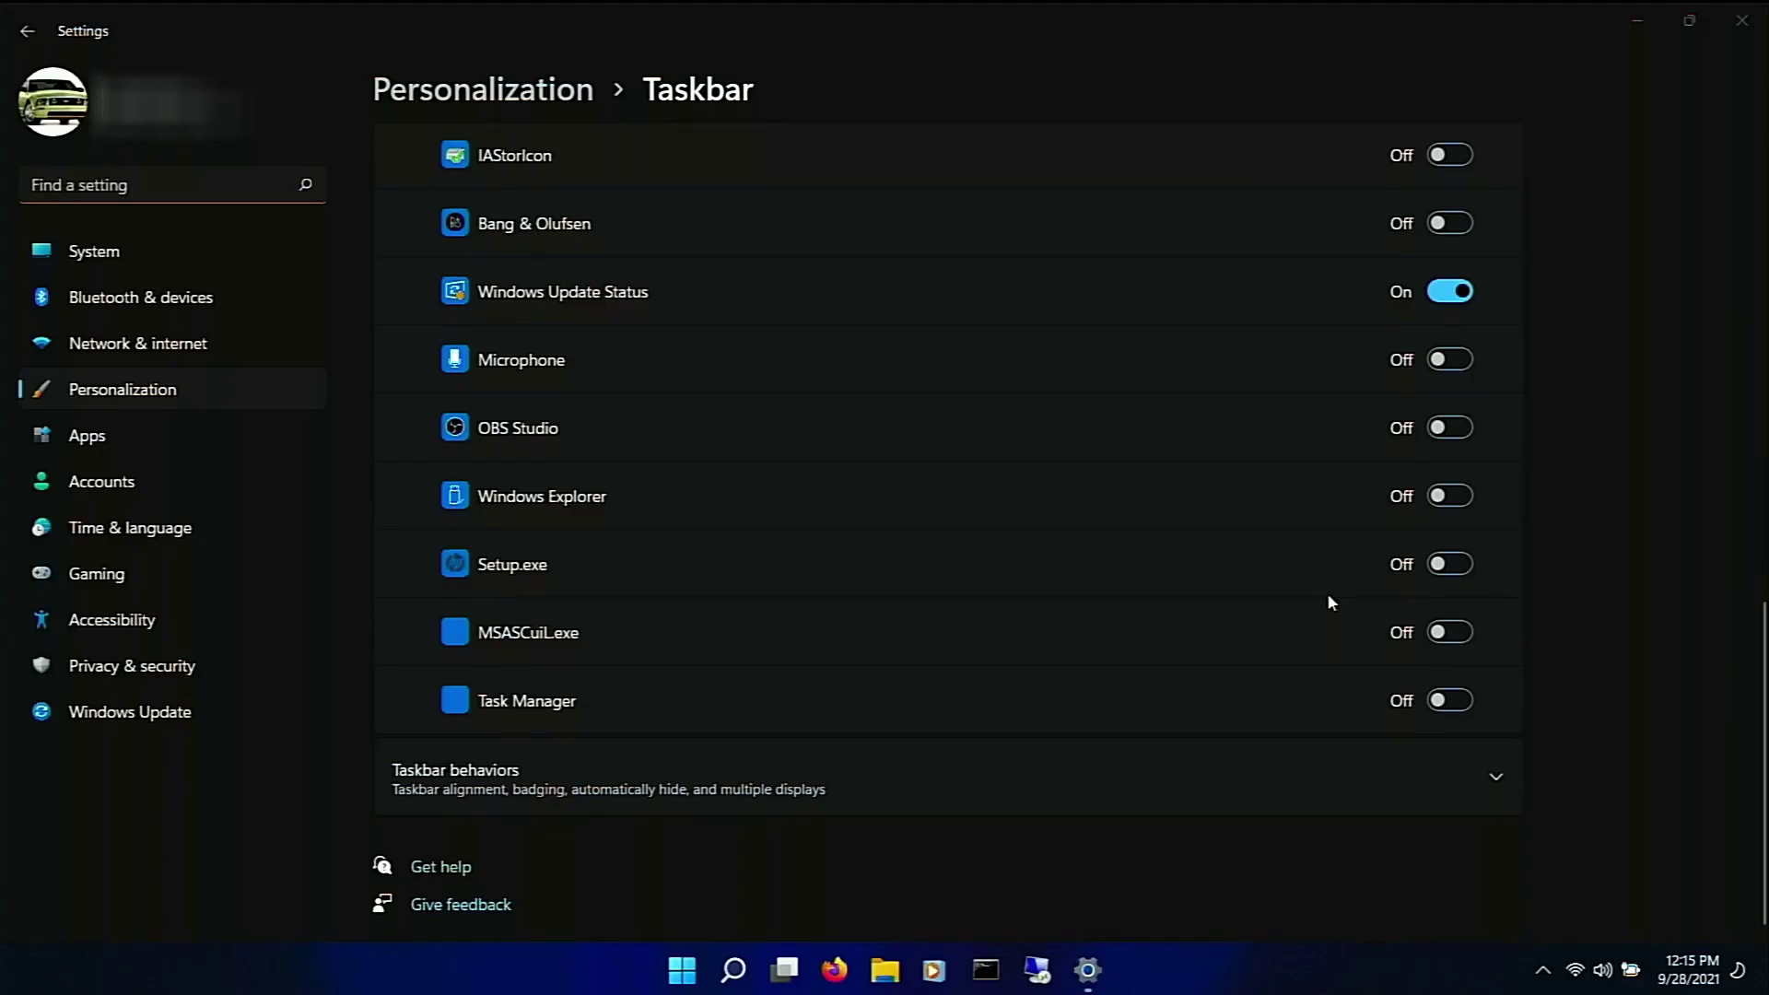
# Step: Set Taskbar alignment to Left under Taskbar behaviors and check the relocated Start menu
pyautogui.click(1247, 774)
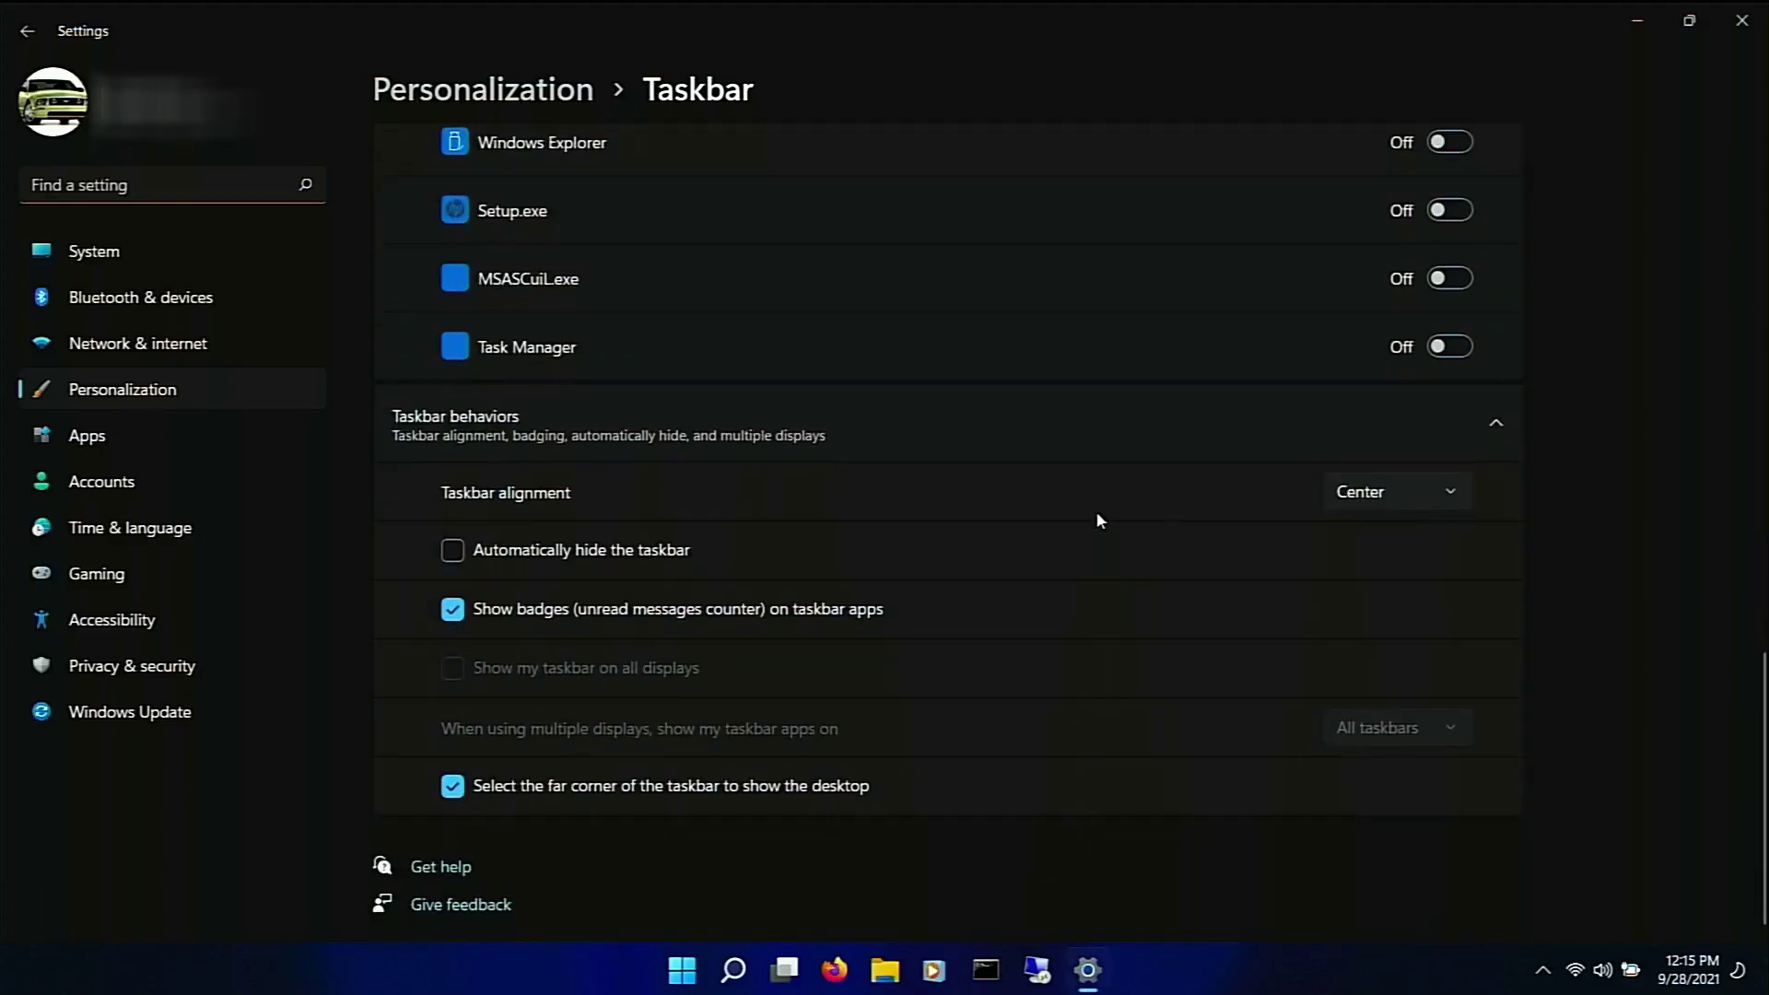
pyautogui.click(1360, 494)
pyautogui.click(1376, 452)
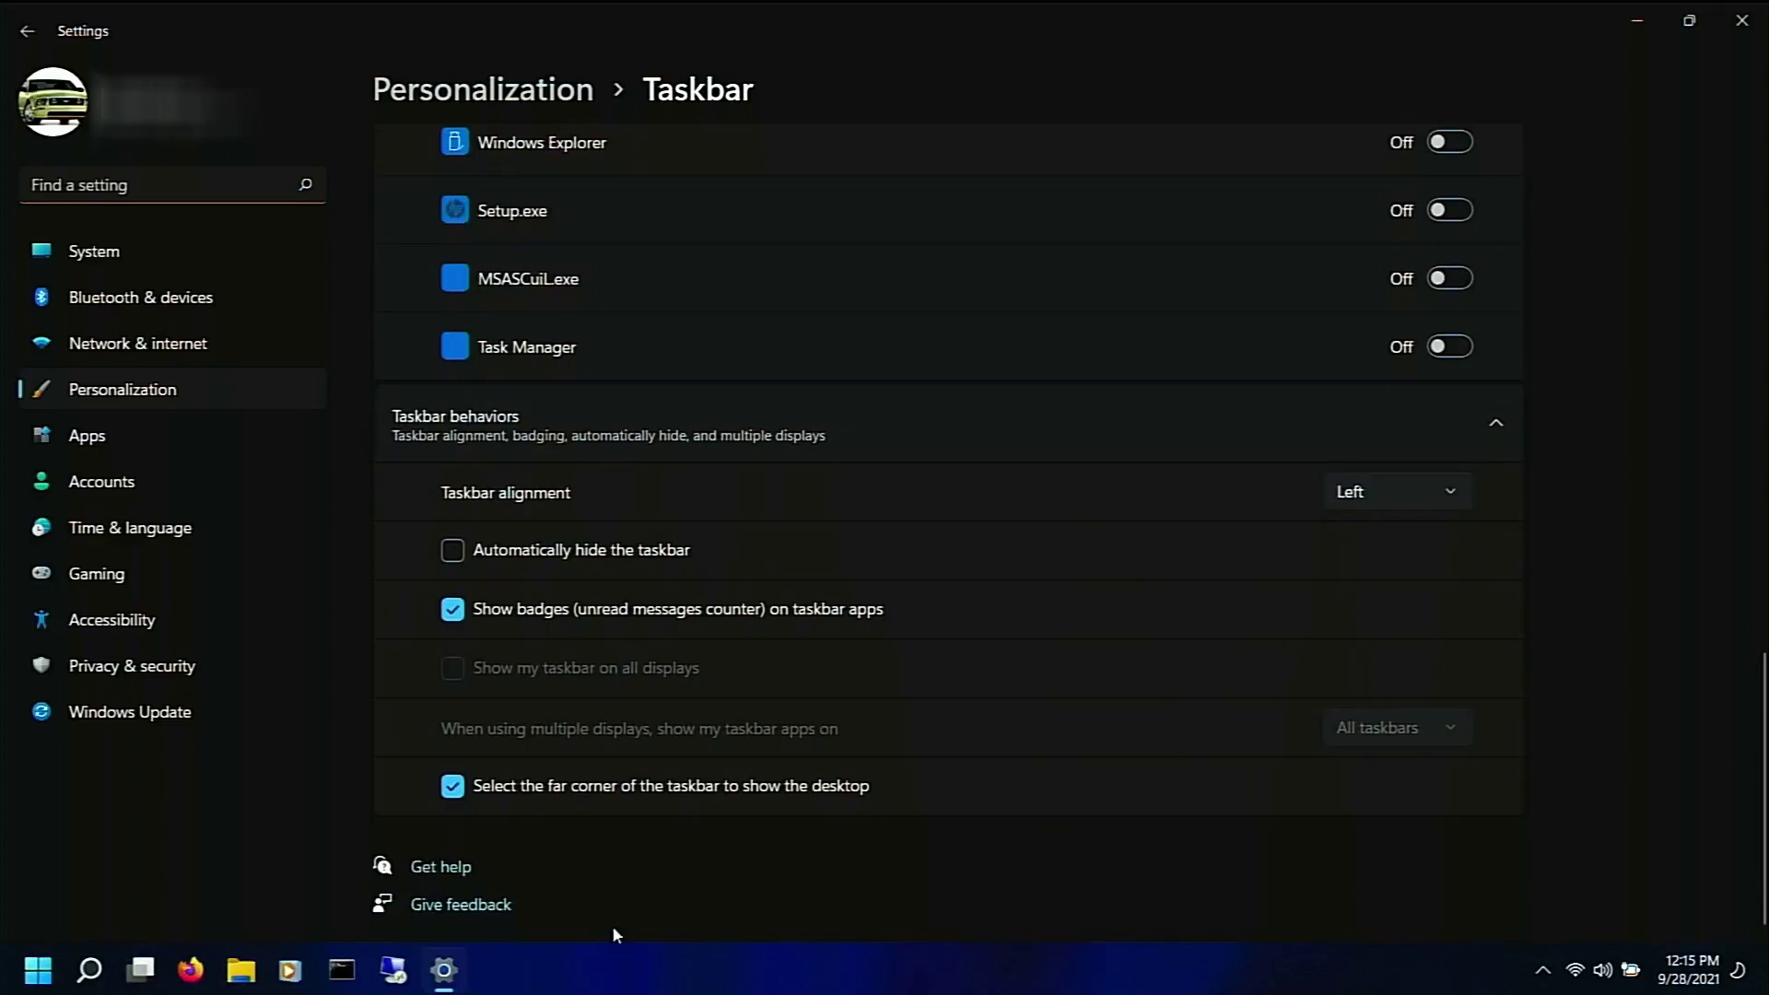
pyautogui.click(36, 976)
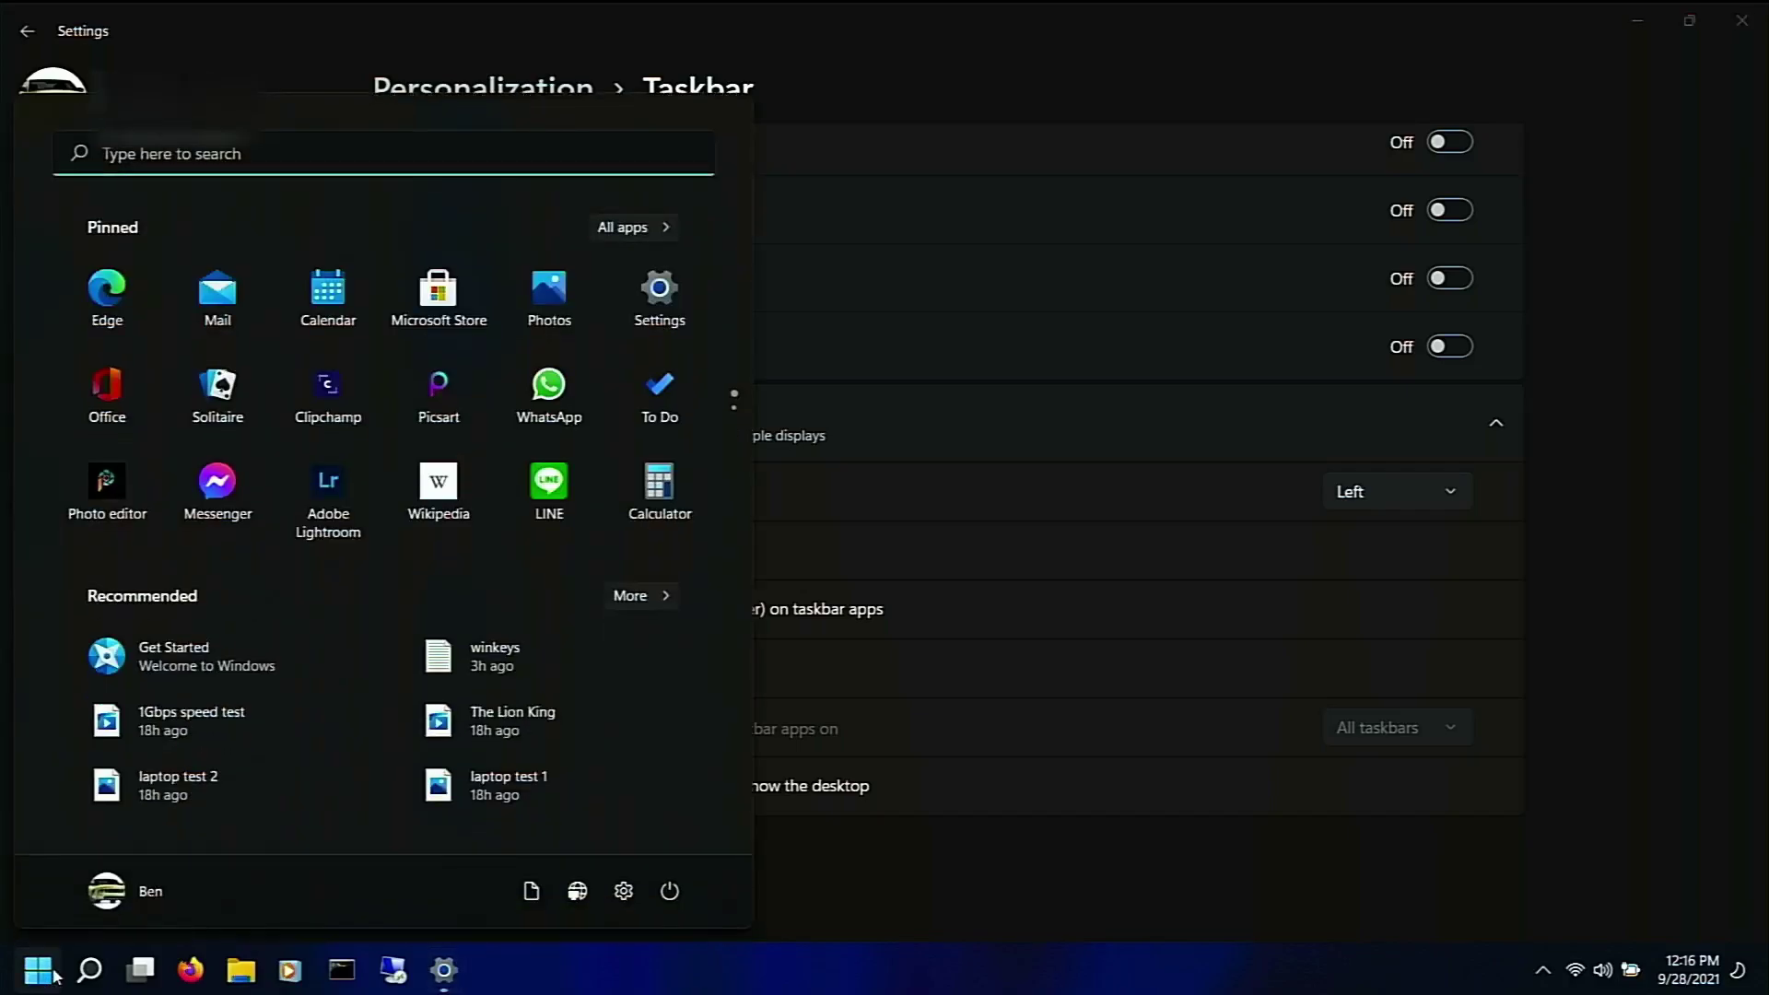
pyautogui.click(1424, 492)
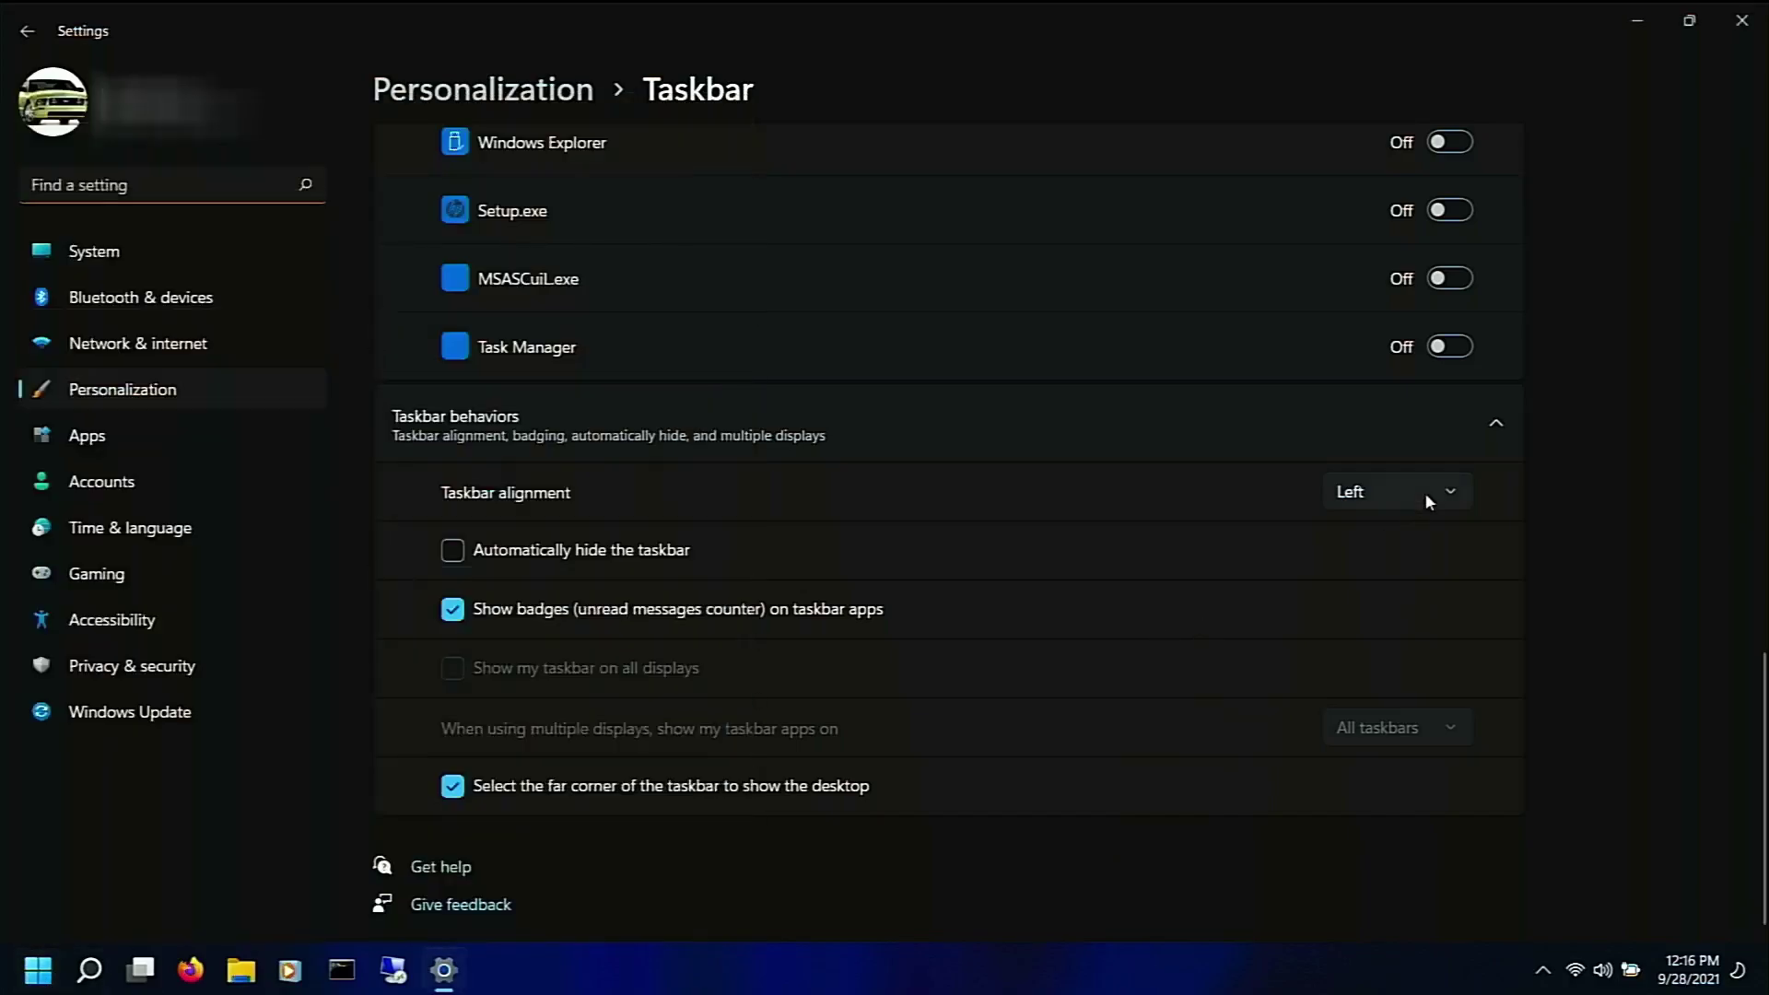
# Step: Switch alignment to Center, then back to Left, and confirm it via the Start menu
pyautogui.click(1366, 534)
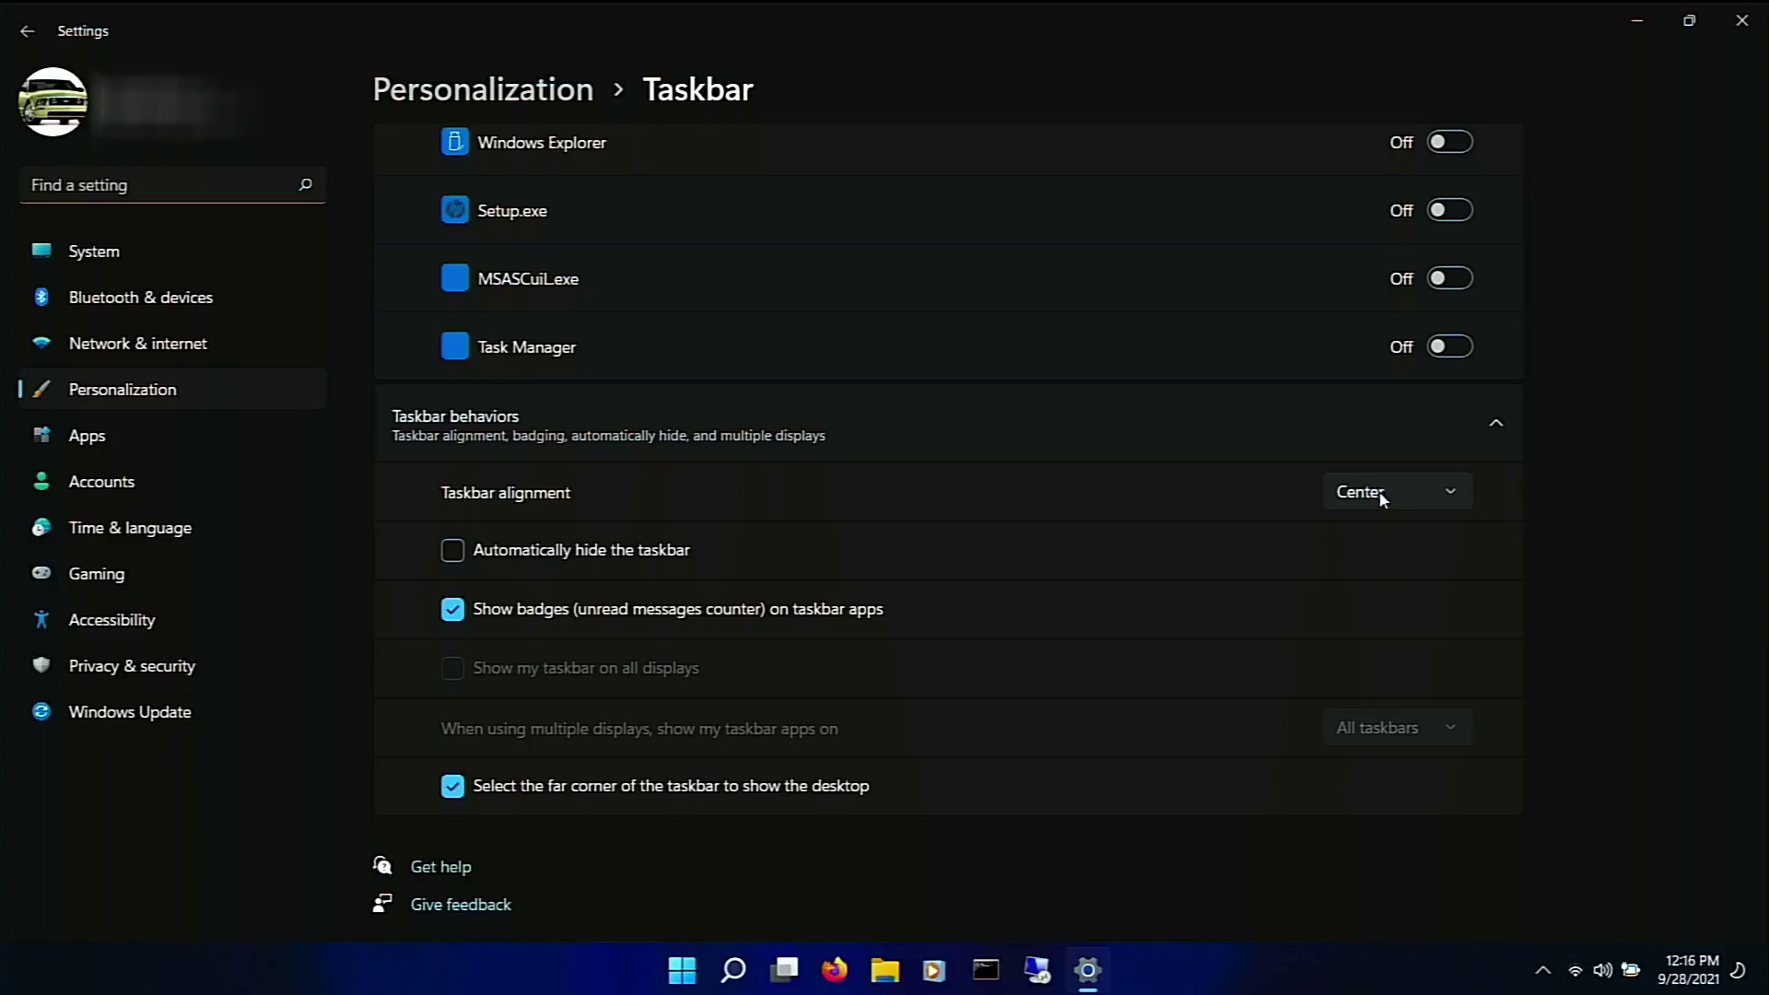
pyautogui.click(1381, 499)
pyautogui.click(1379, 454)
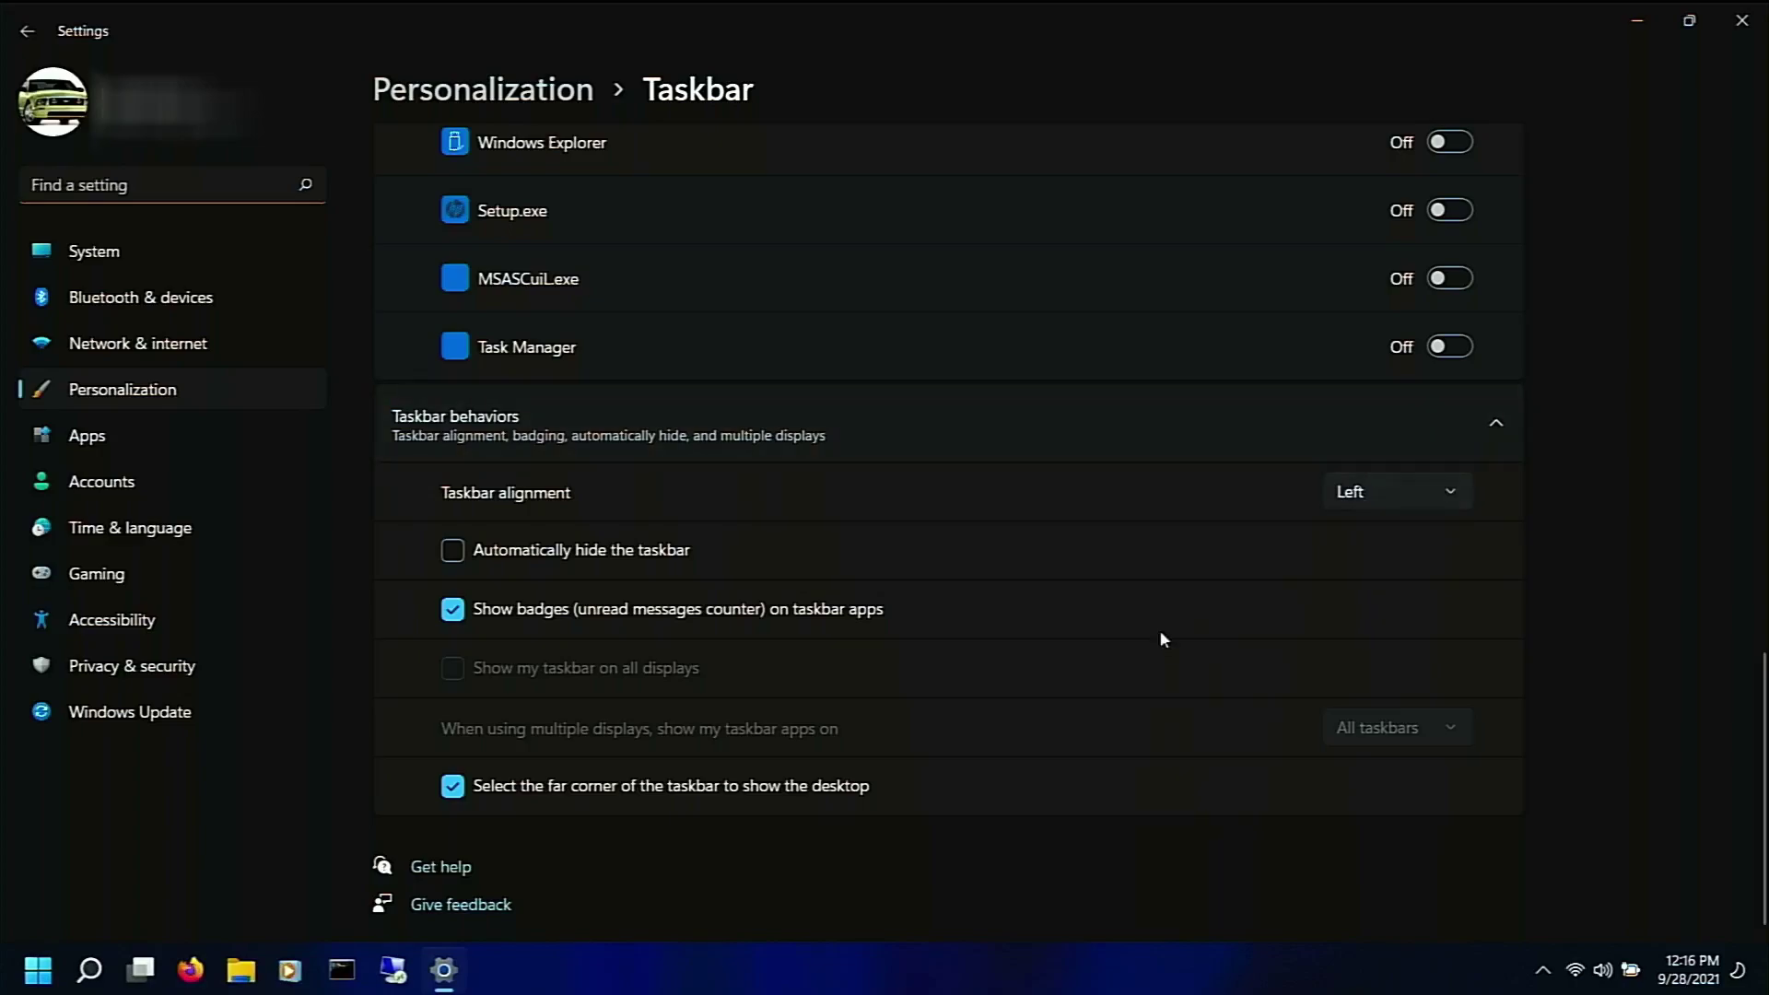
pyautogui.click(44, 969)
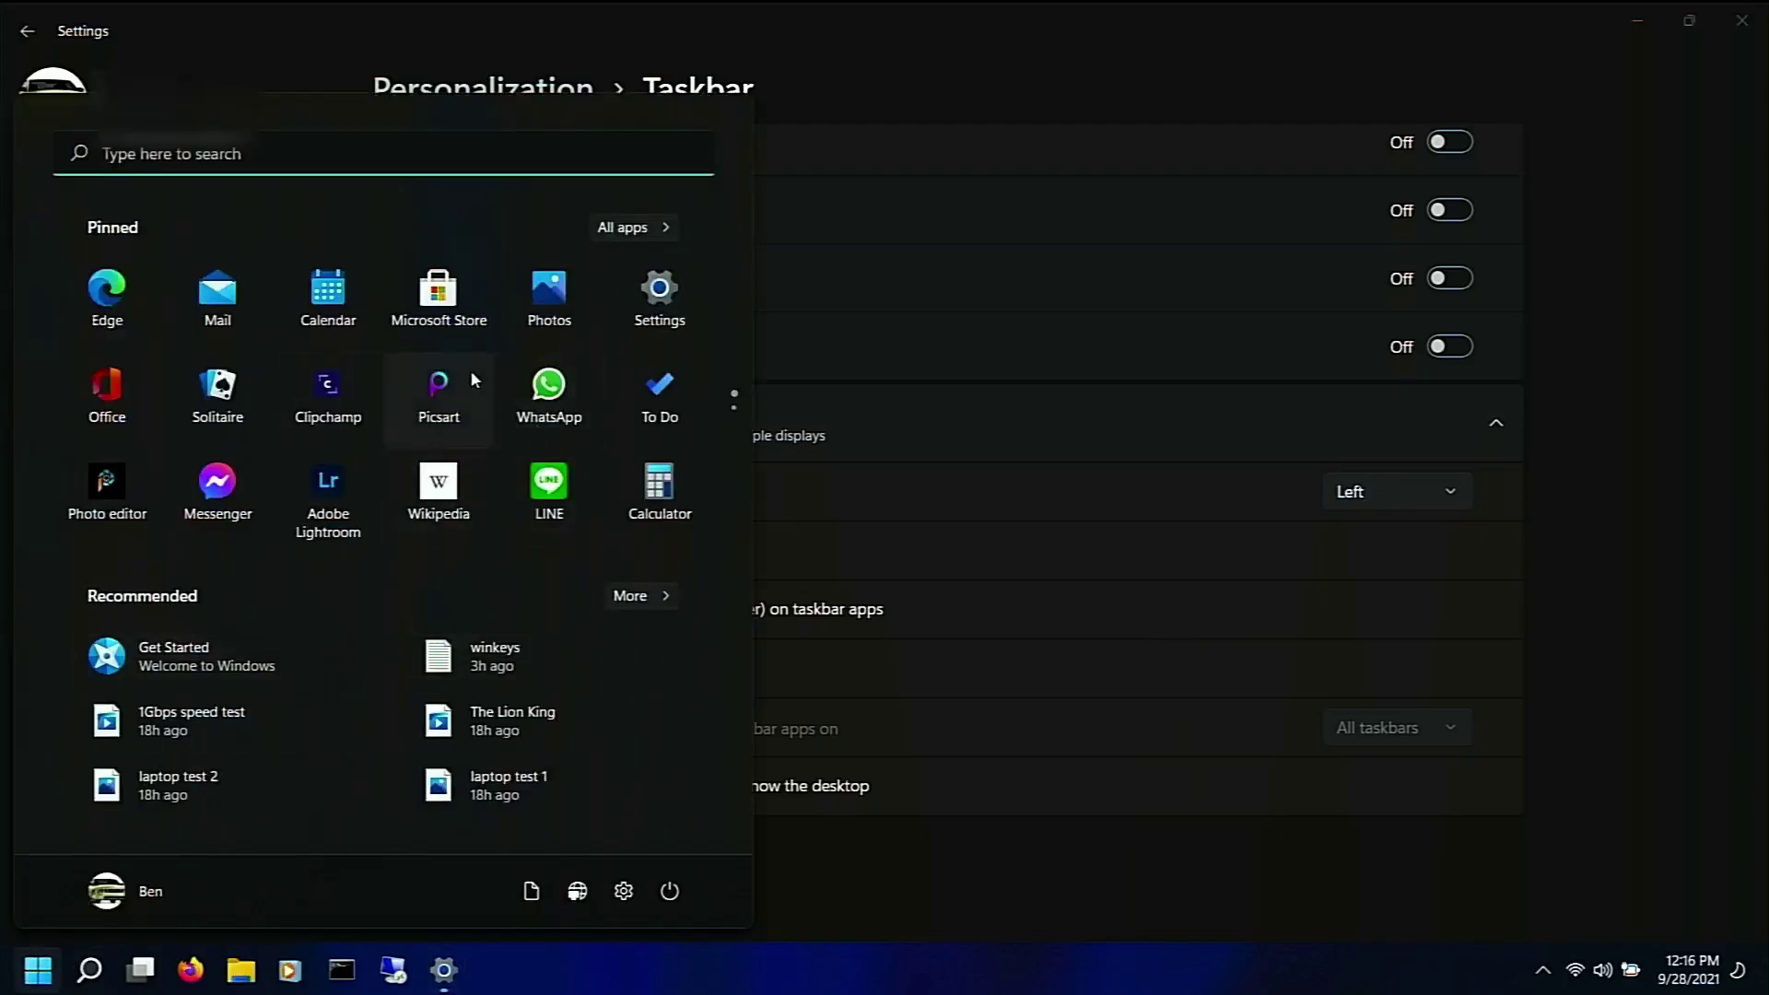
pyautogui.scroll(-1, 468, 371)
pyautogui.scroll(1, 479, 442)
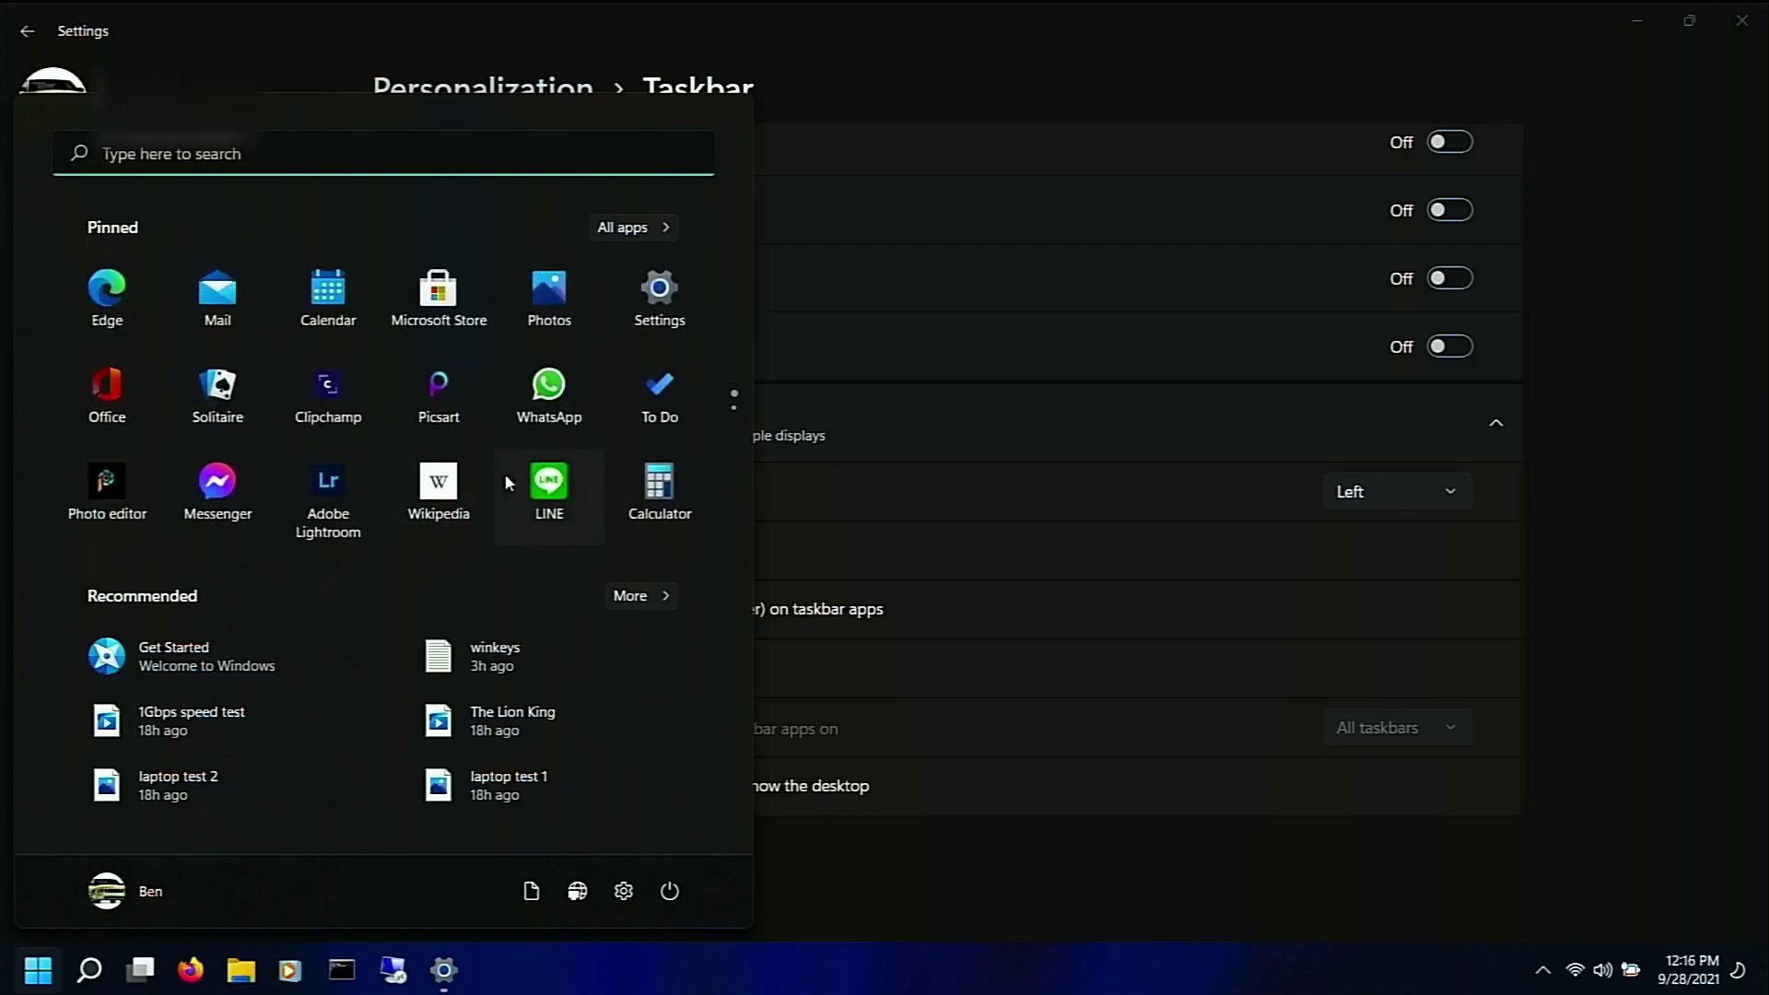
pyautogui.click(903, 527)
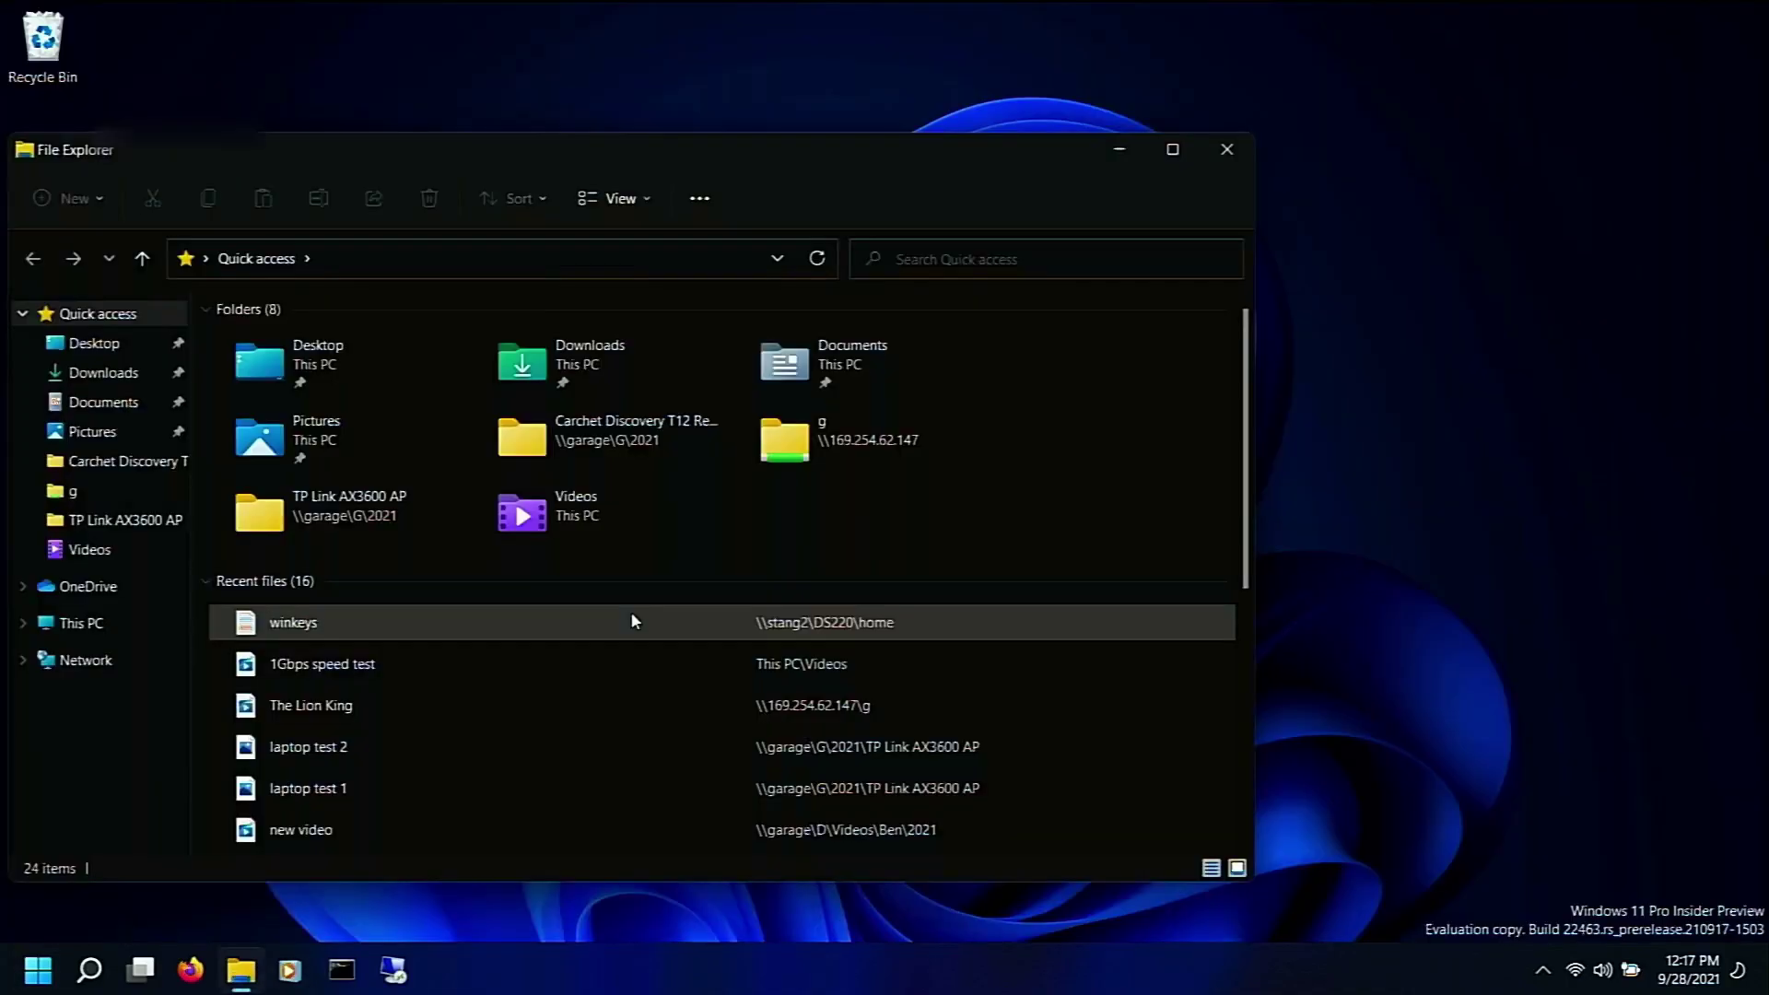
# Step: Clear the open windows with Win+D to reveal the empty Bloom desktop
pyautogui.scroll(-3, 605, 600)
pyautogui.scroll(3, 604, 600)
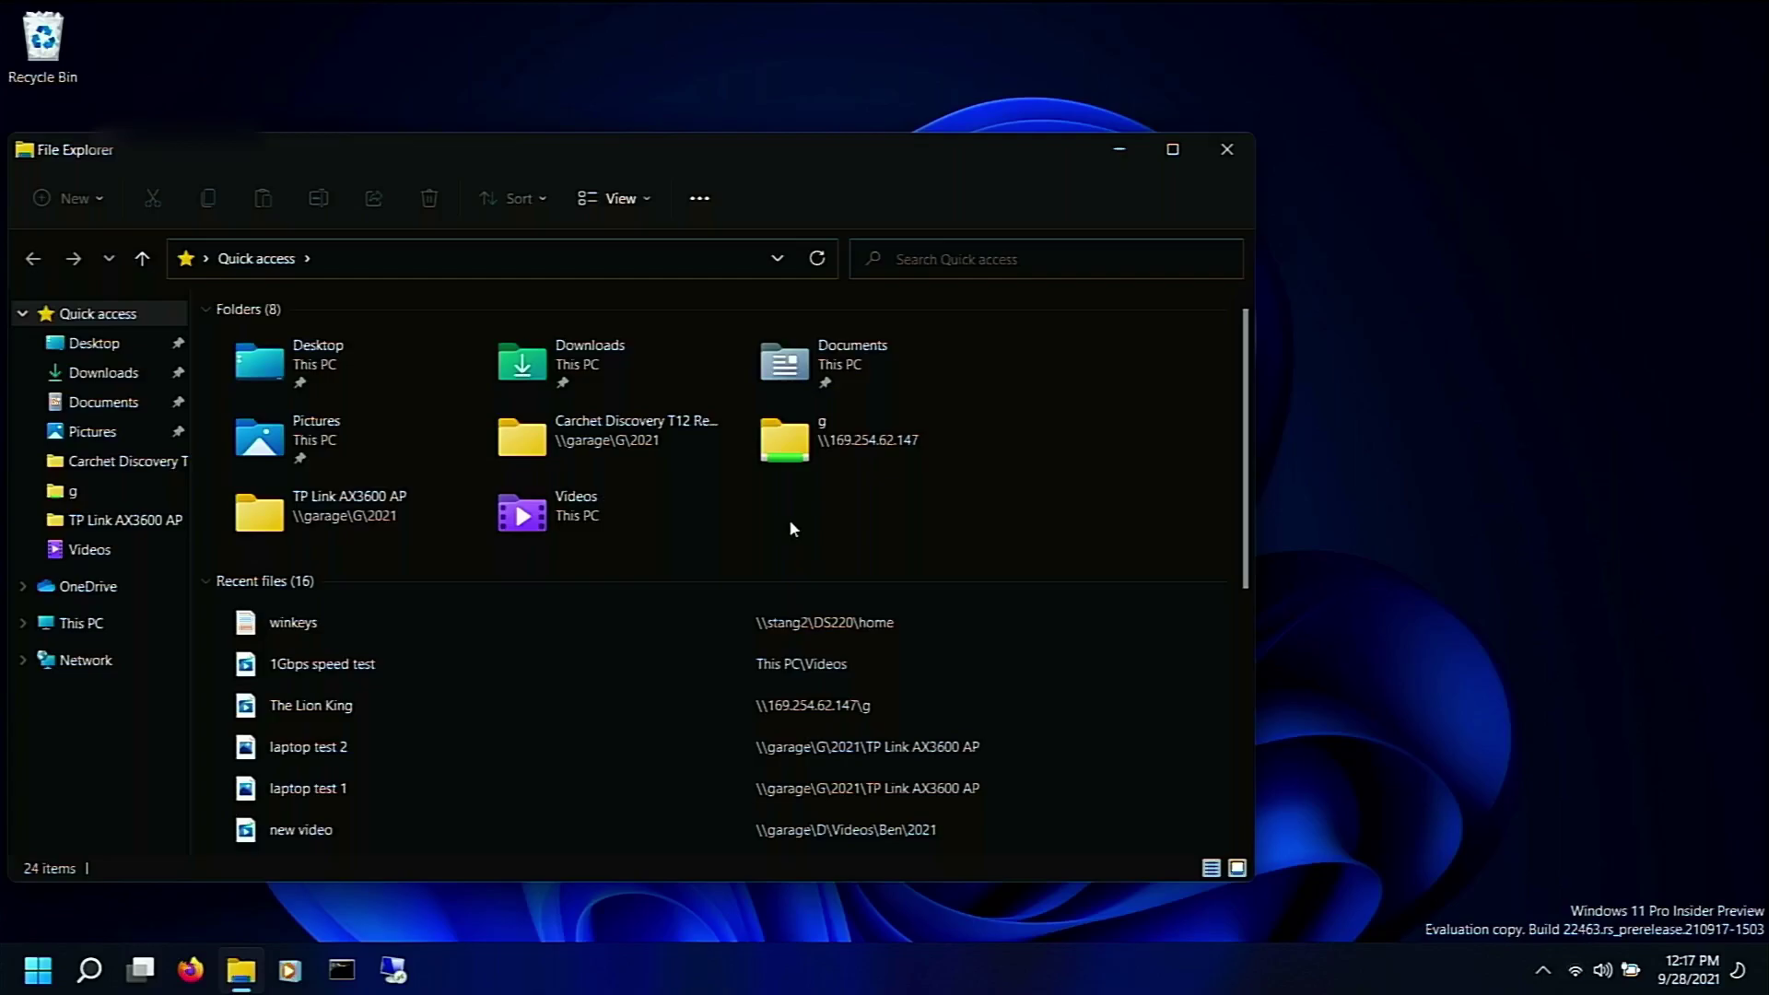
pyautogui.press('super+d')
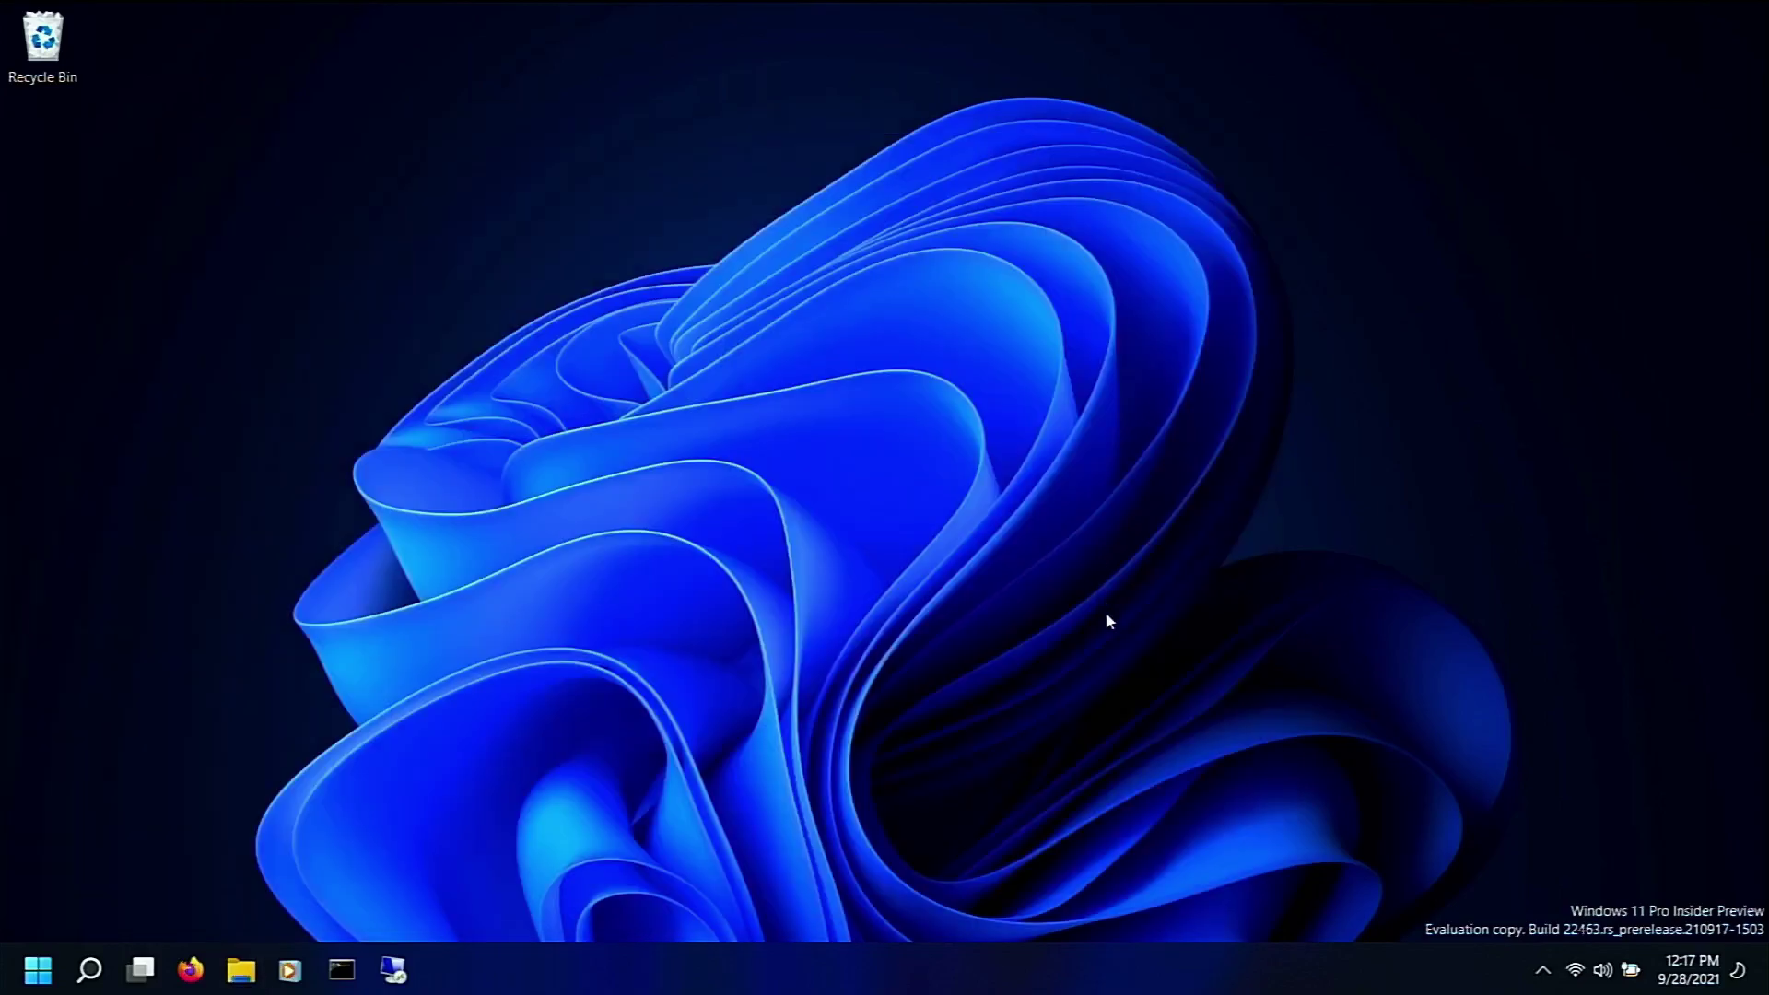